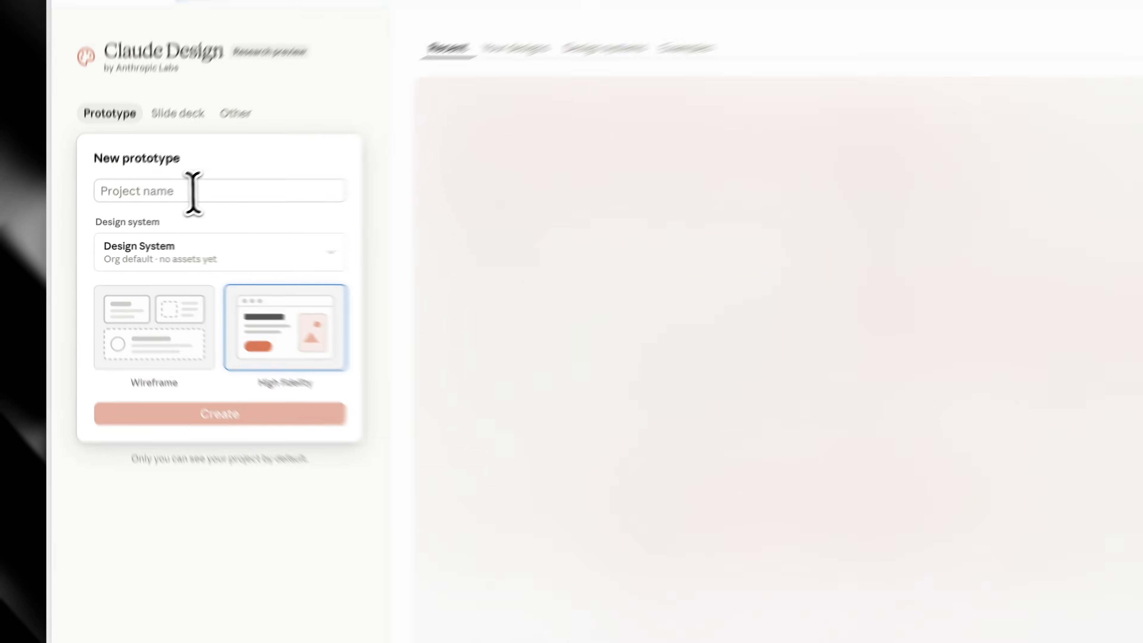
Create a high-fidelity prototype project named FitFabrik using the default Design System
{"action": "left_click", "coordinate": [163, 207]}
{"action": "type", "text": "FitFabrik"}
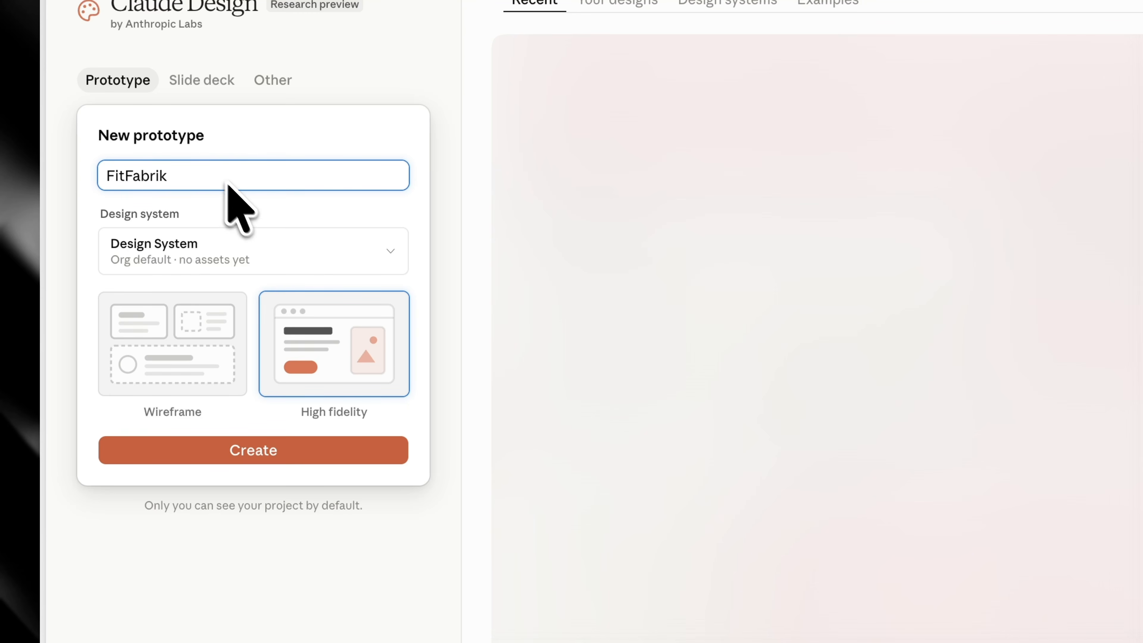
{"action": "left_click", "coordinate": [198, 283]}
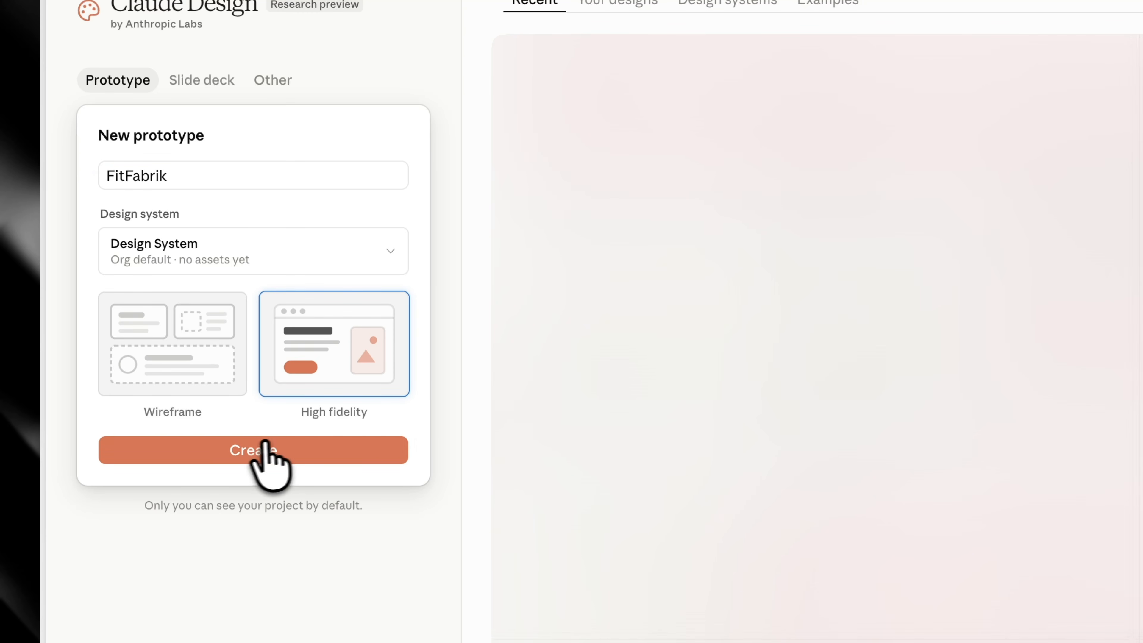
{"action": "left_click", "coordinate": [253, 443]}
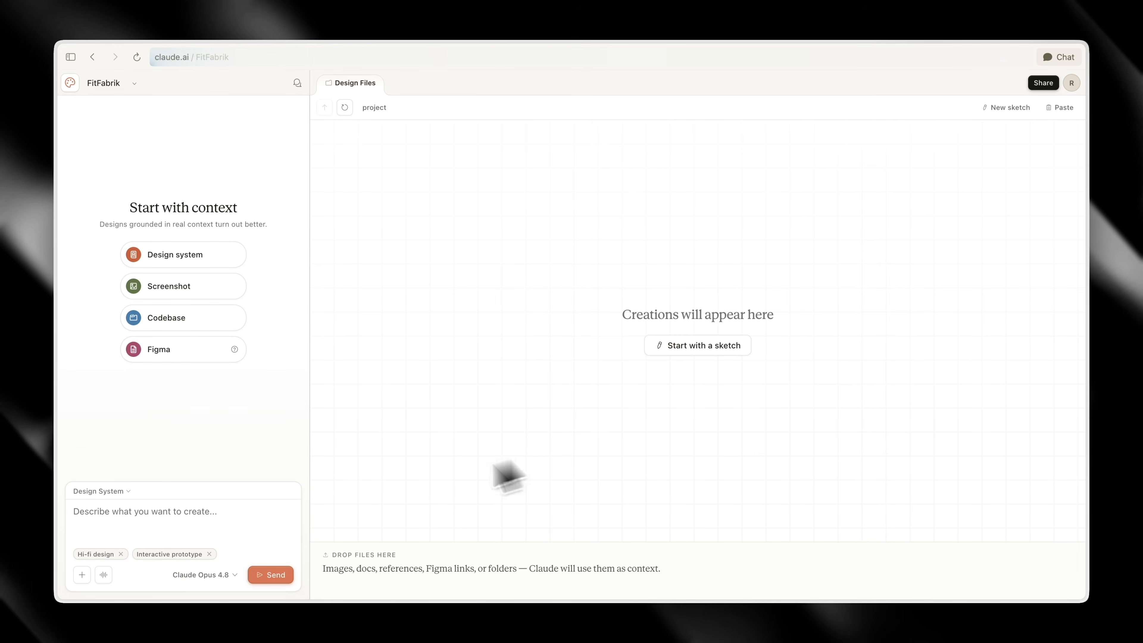
Request an English Fit Fabrik homepage from Claude Fable 5, covering 13 Austrian locations, services, memberships from €39.90/month and a free-trial CTA
{"action": "left_click", "coordinate": [198, 518]}
{"action": "type", "text": "Build a modern homepage for Fit Fabrik, a fitness chain in Austria with 13 locations. They offer modern gym equipment, group classes, personal training and Reformer Pilates. Memberships start at €39.90/month. The vibe should be energetic but trustworthy, welcoming for everyday people, not bodybuilder-aesthetic. Main CTA: book a free trial training. Language: German."}
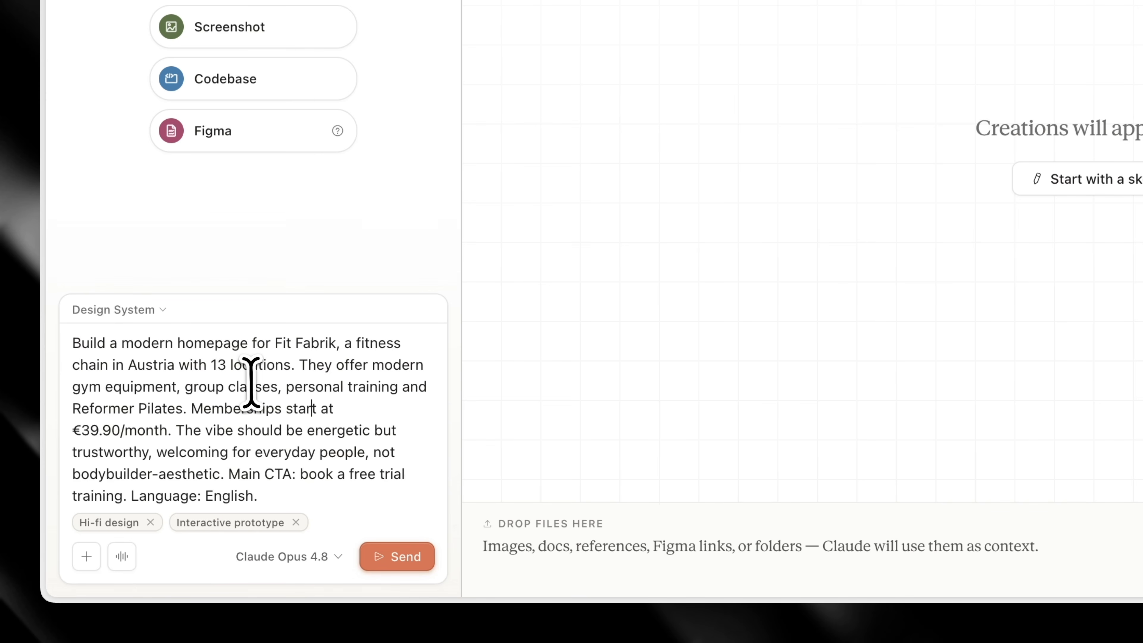
{"action": "left_click", "coordinate": [309, 558]}
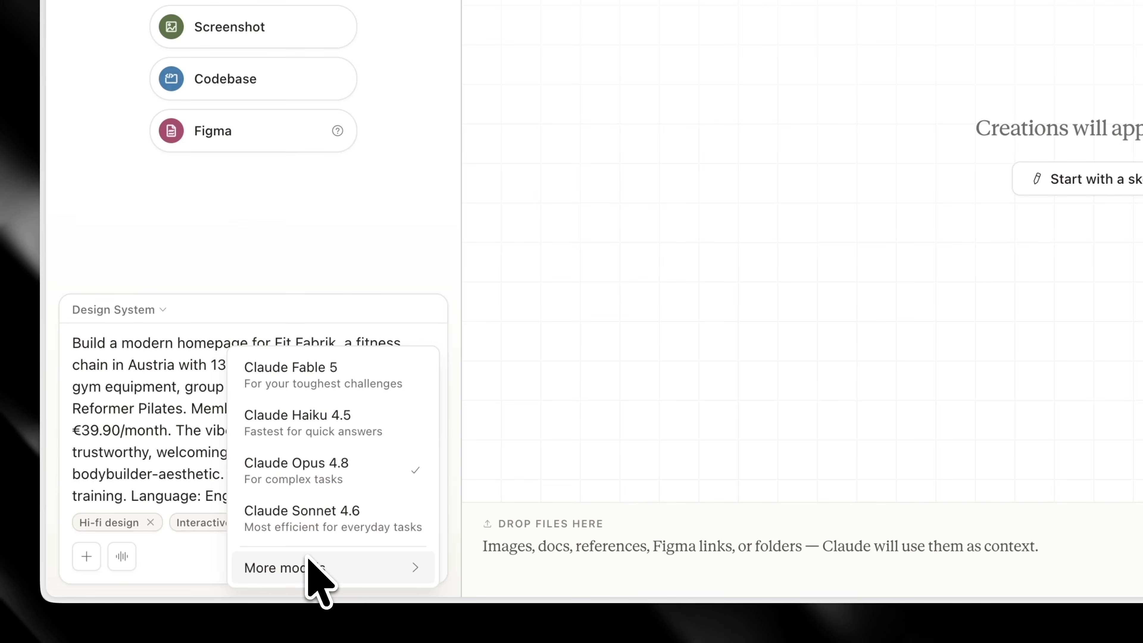
{"action": "left_click", "coordinate": [353, 382]}
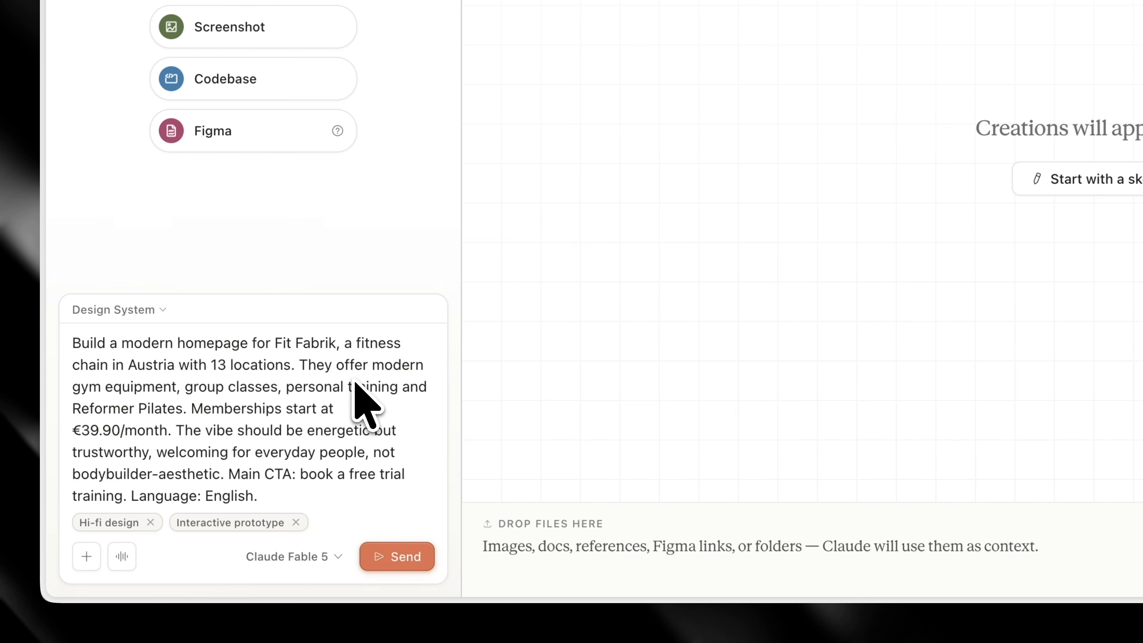
{"action": "left_click", "coordinate": [395, 558]}
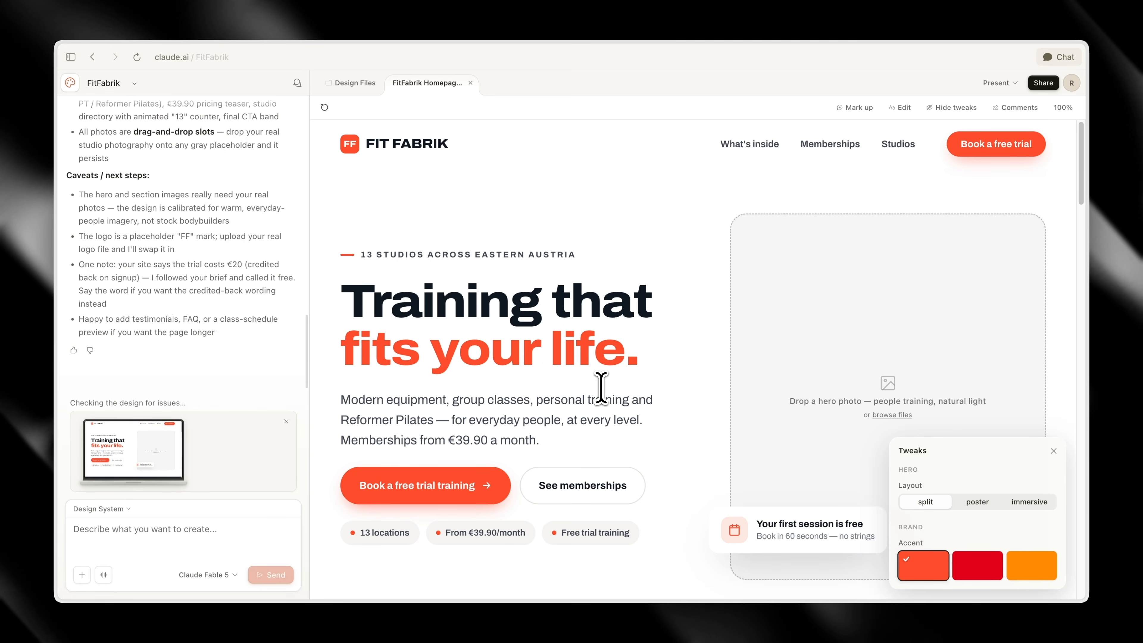
Review the generated homepage from the hero through services, pricing, studios and the trial section to the footer
{"action": "scroll", "coordinate": [656, 345], "scroll_direction": "down", "scroll_amount": 10}
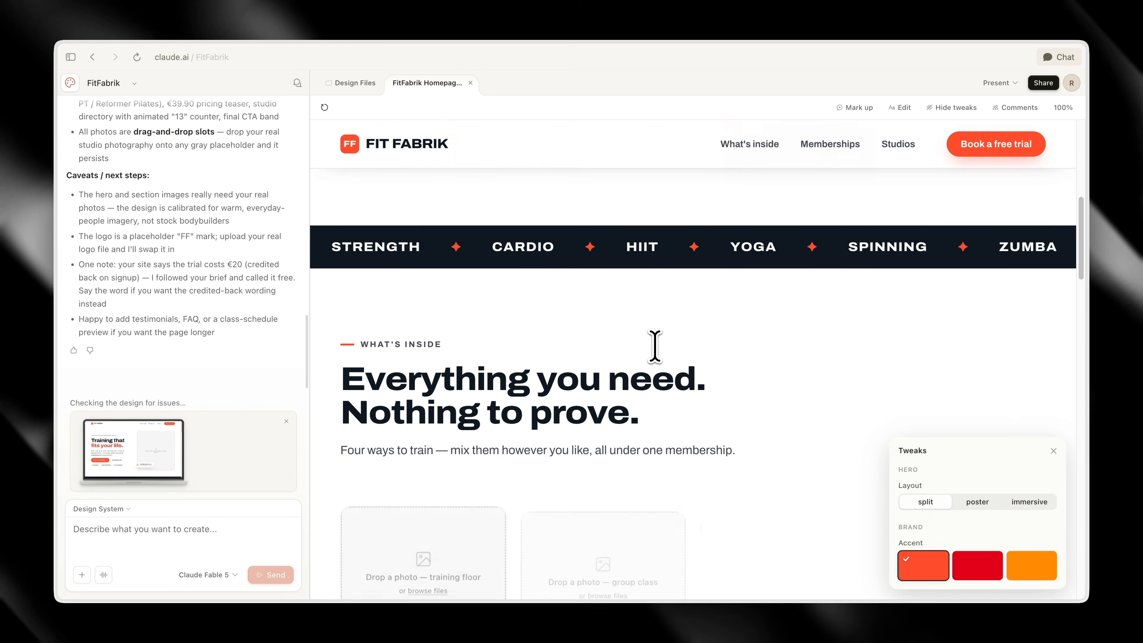
{"action": "scroll", "coordinate": [566, 326], "scroll_direction": "down", "scroll_amount": 5}
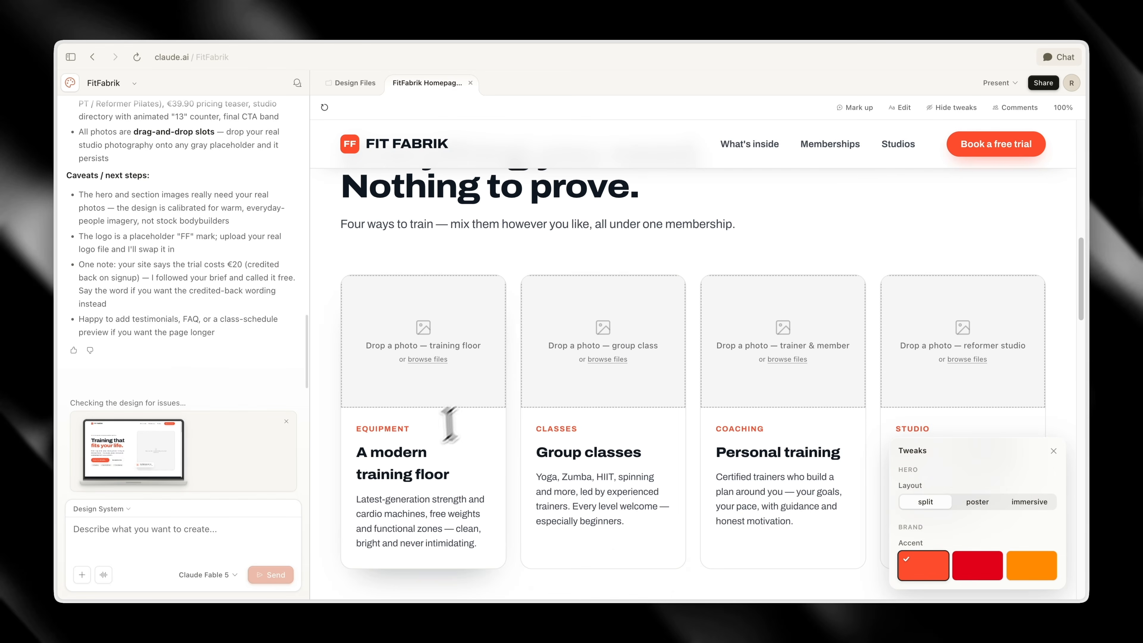
{"action": "scroll", "coordinate": [907, 364], "scroll_direction": "down", "scroll_amount": 2}
{"action": "scroll", "coordinate": [907, 365], "scroll_direction": "down", "scroll_amount": 6}
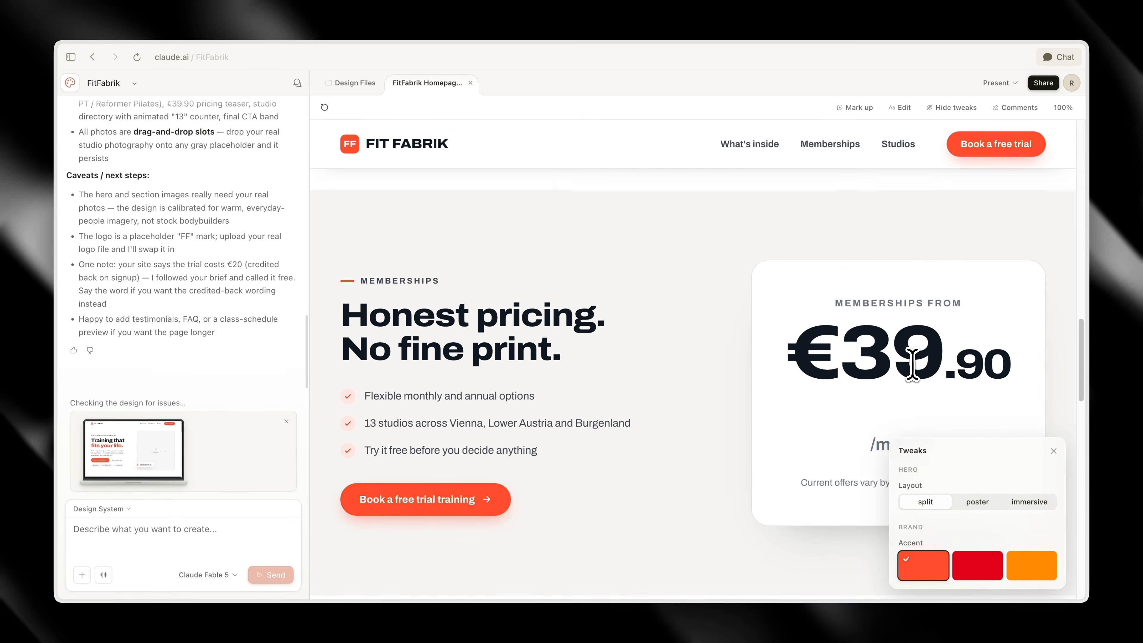
{"action": "scroll", "coordinate": [668, 365], "scroll_direction": "down", "scroll_amount": 8}
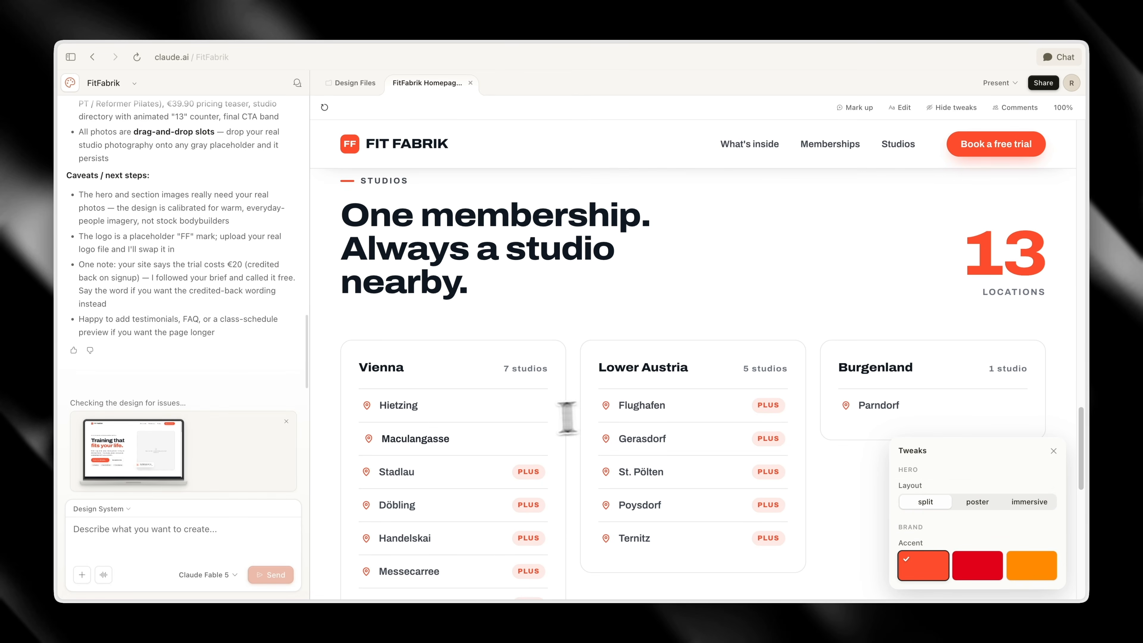
{"action": "scroll", "coordinate": [740, 400], "scroll_direction": "down", "scroll_amount": 10}
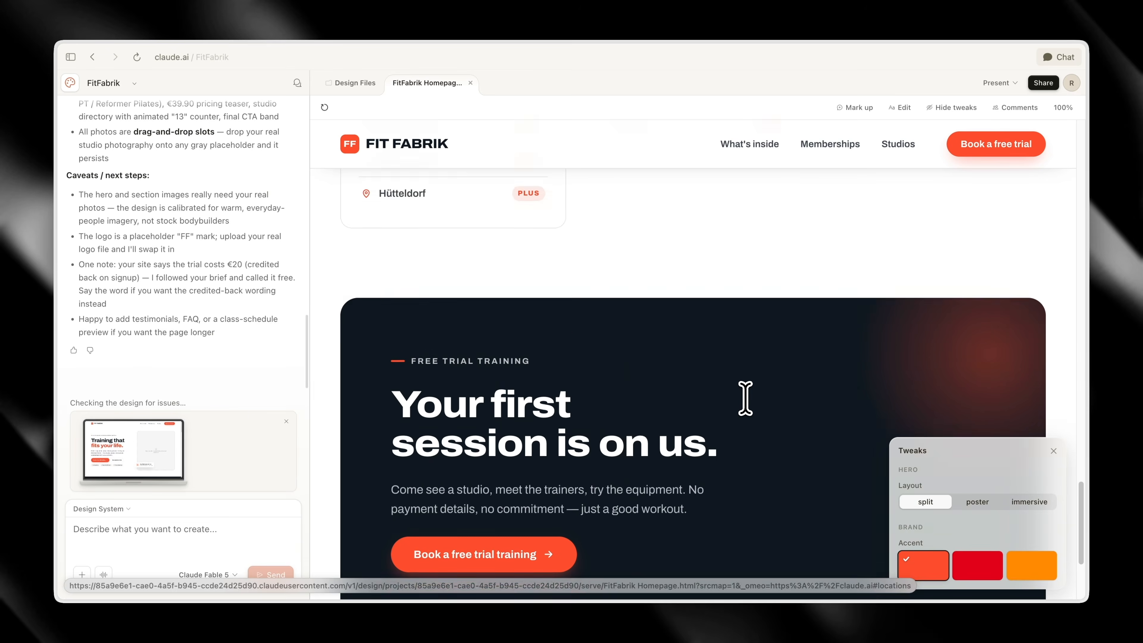
{"action": "scroll", "coordinate": [540, 445], "scroll_direction": "down", "scroll_amount": 3}
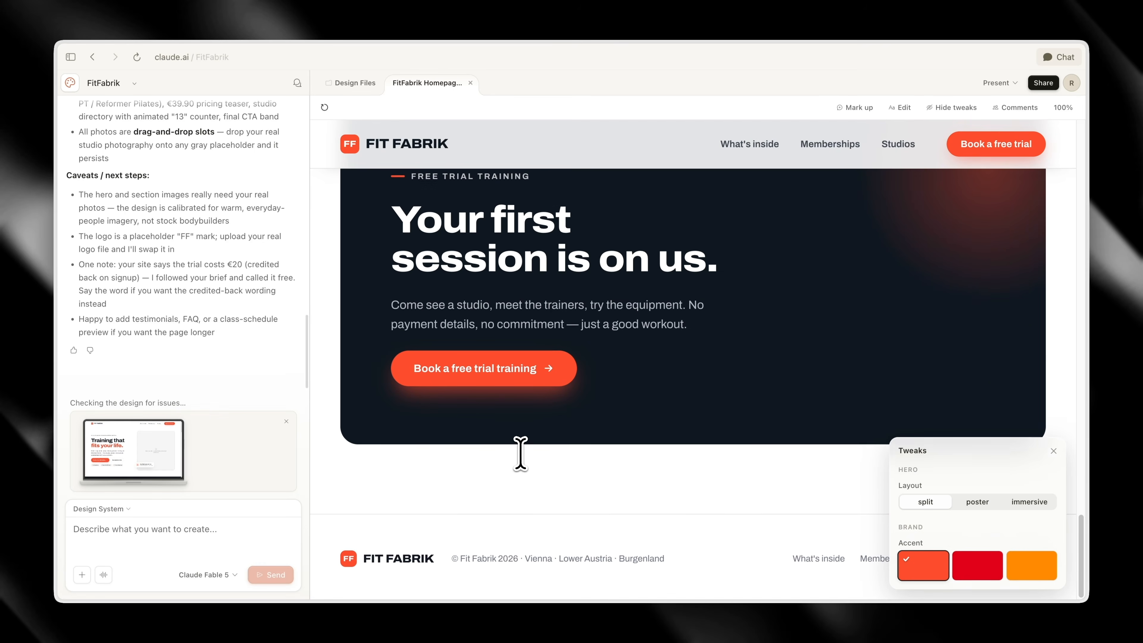
{"action": "scroll", "coordinate": [520, 450], "scroll_direction": "up", "scroll_amount": 20}
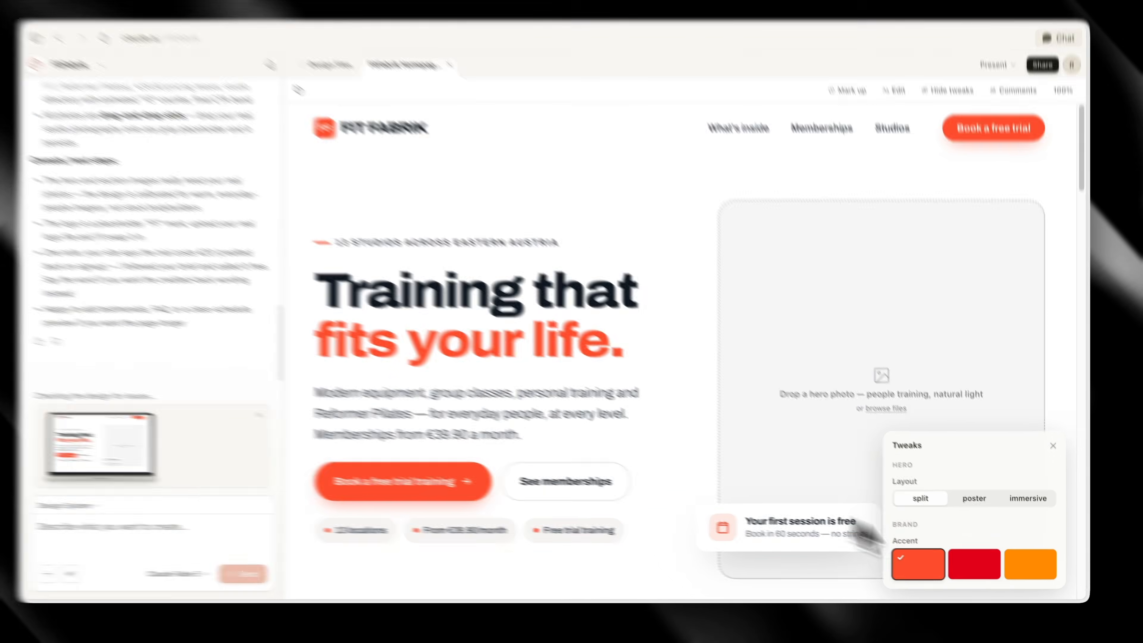
Preview the red and orange brand accents on the homepage, and return to the orange-red accent
{"action": "left_click", "coordinate": [973, 563]}
{"action": "left_click", "coordinate": [1027, 563]}
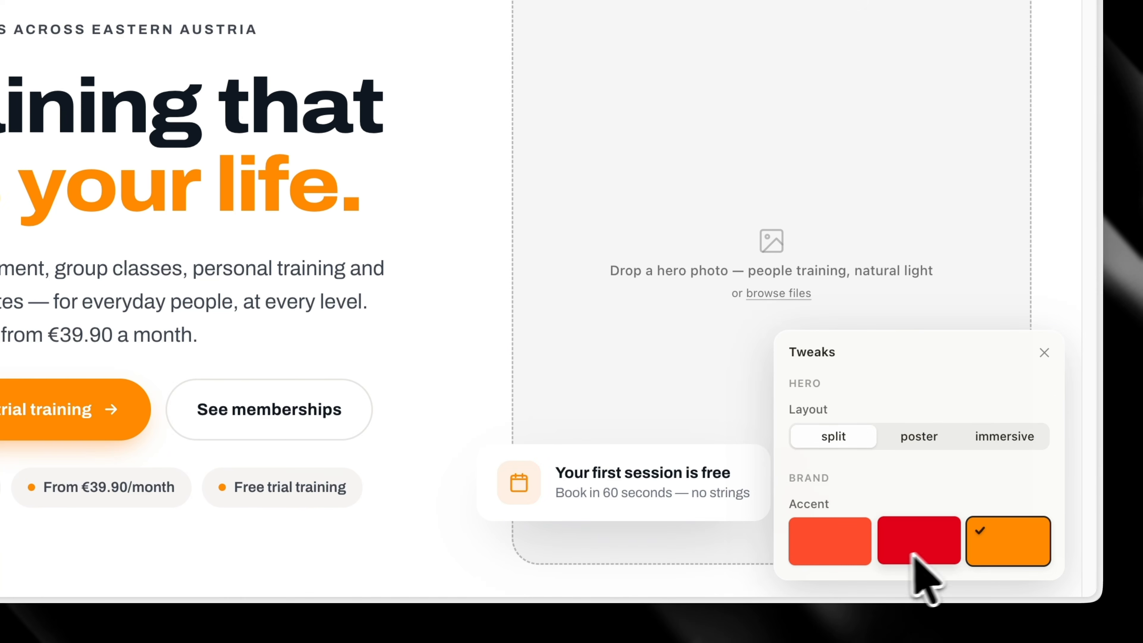
{"action": "left_click", "coordinate": [829, 548]}
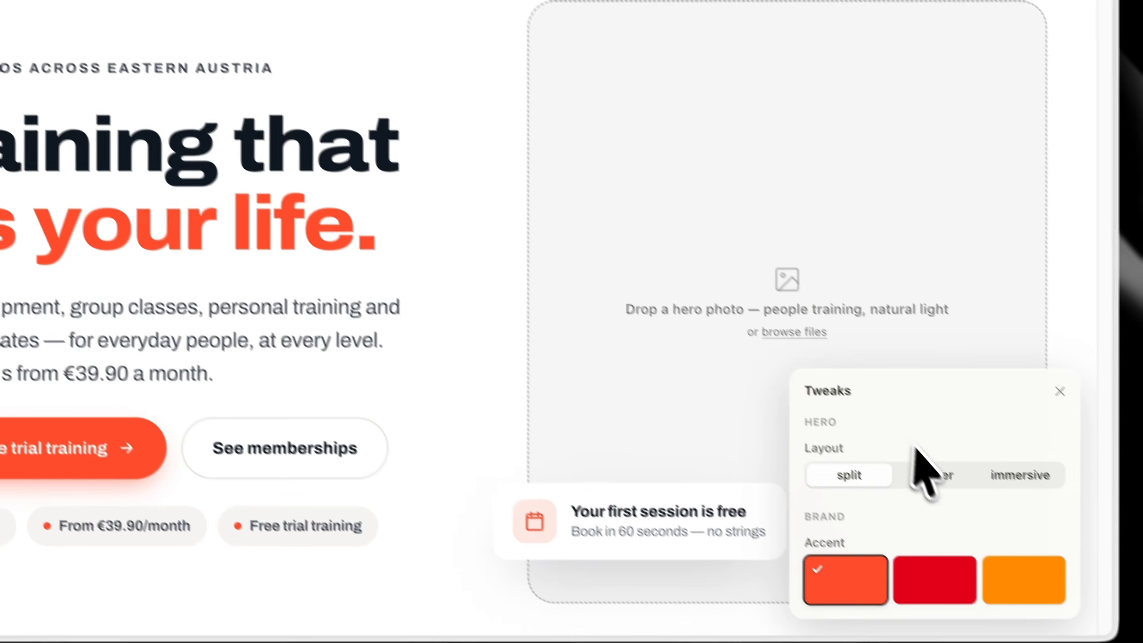
Preview the poster and immersive hero layouts, and return to the split layout
{"action": "left_click", "coordinate": [1018, 547]}
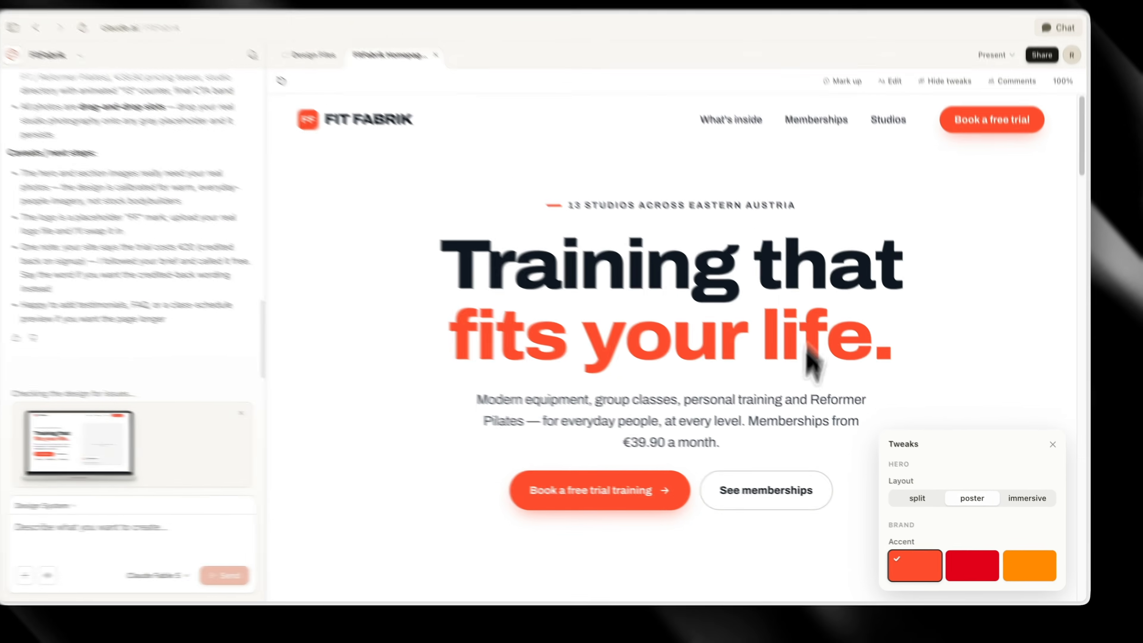
{"action": "left_click", "coordinate": [1012, 500]}
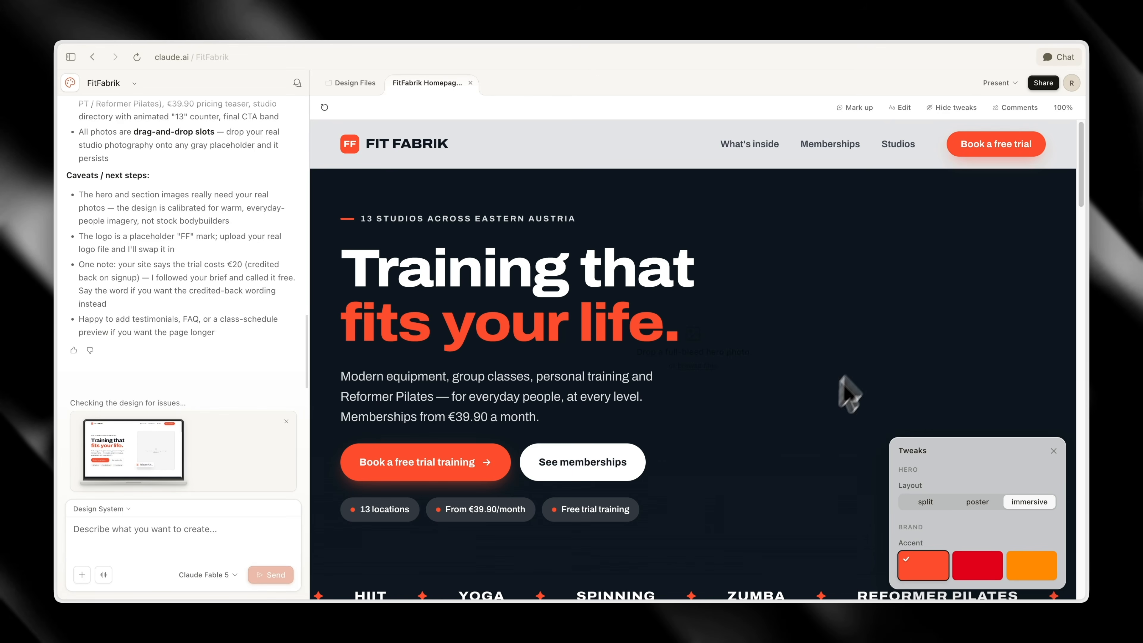
{"action": "left_click", "coordinate": [925, 502]}
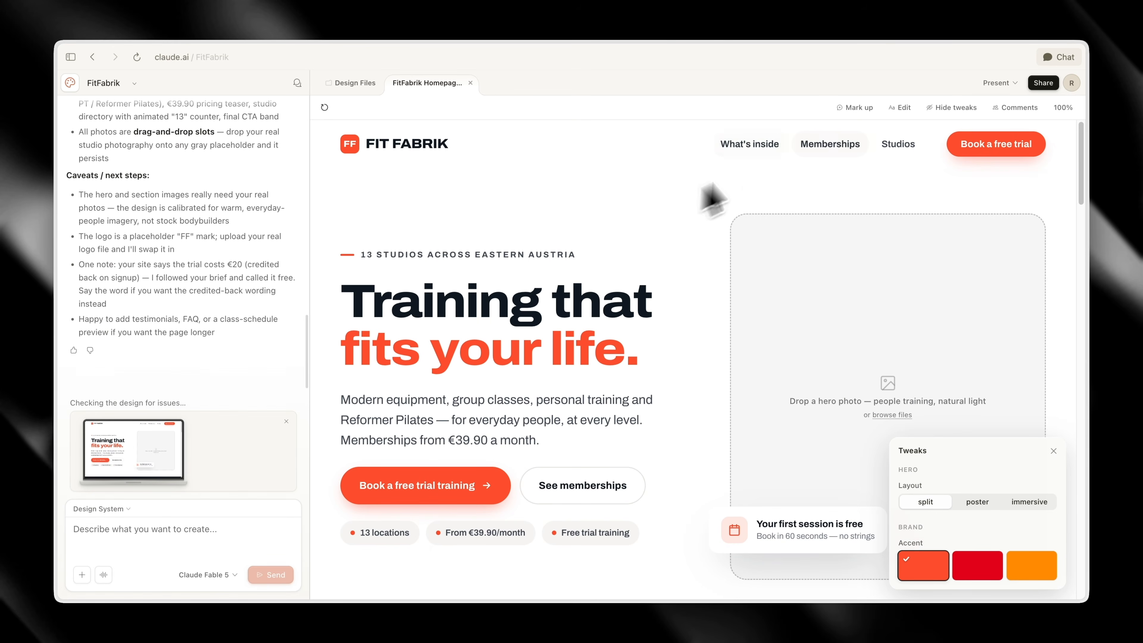
Test the Studios navigation link on the homepage and return to the hero
{"action": "left_click", "coordinate": [899, 151]}
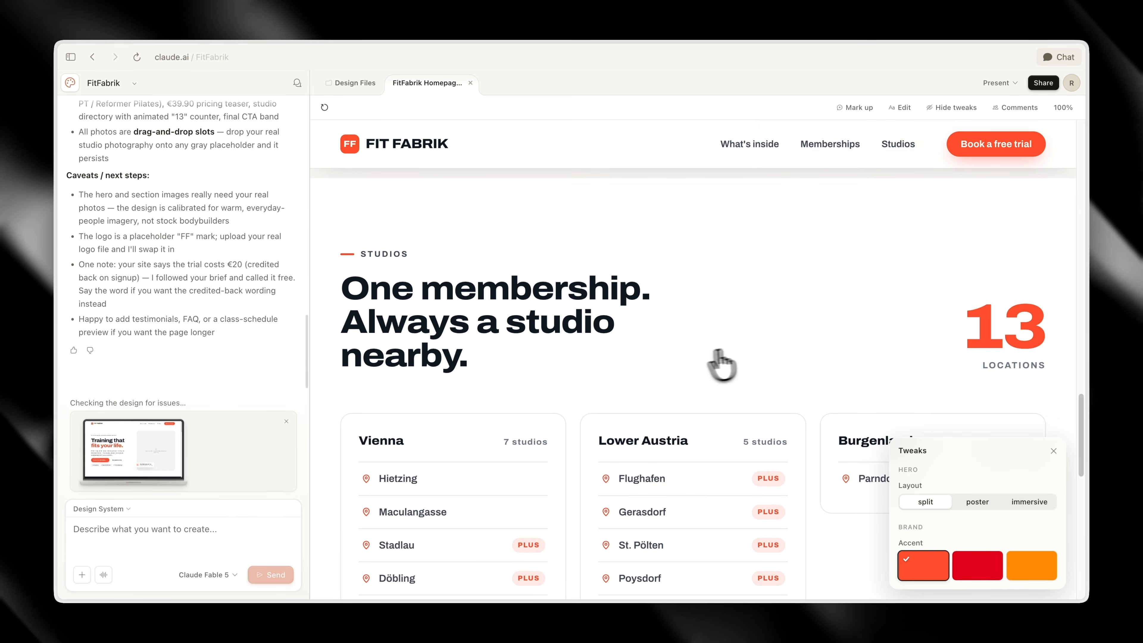
{"action": "scroll", "coordinate": [880, 395], "scroll_direction": "up", "scroll_amount": 20}
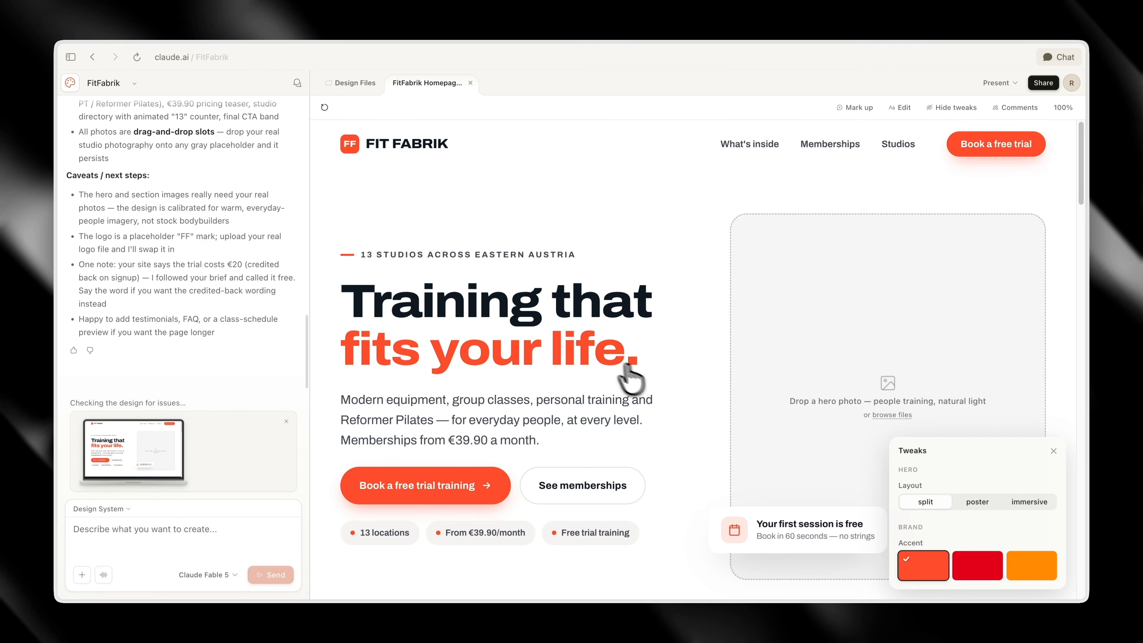
Request a German locations page grouping the 13 gyms by region, each with name, address and a CTA to book a free trial
{"action": "left_click", "coordinate": [236, 531]}
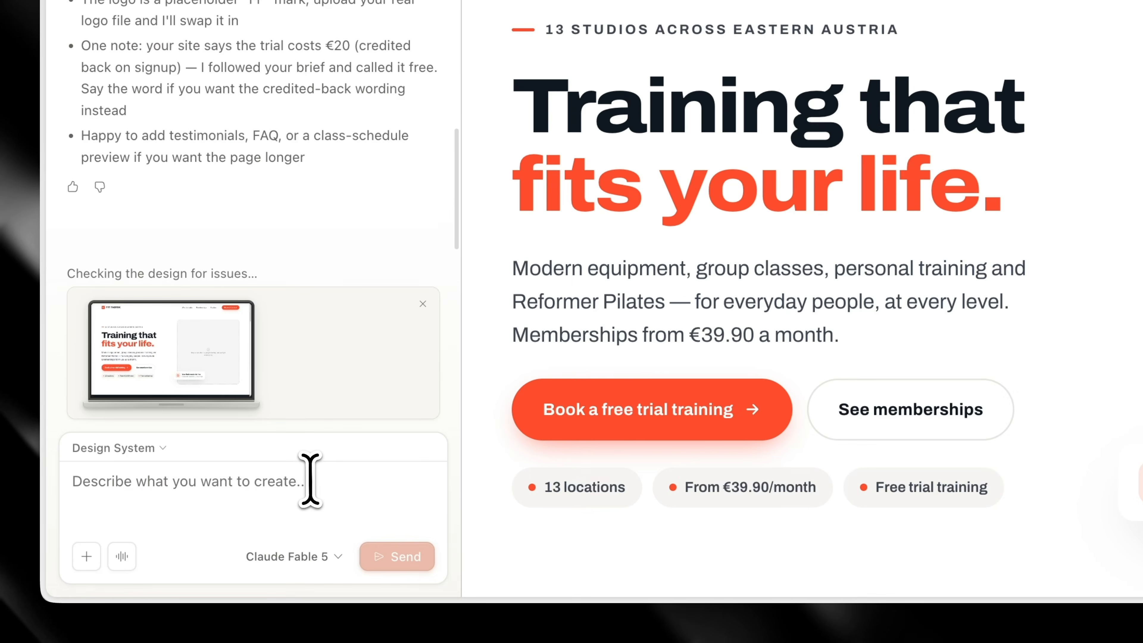
{"action": "type", "text": "Create a locations page for Fit Fabrik showing their 13 gyms across Vienna, Lower Austria and Burgenland. Group them by region, each with name and address. Include a CTA to book a free trial at each location. German."}
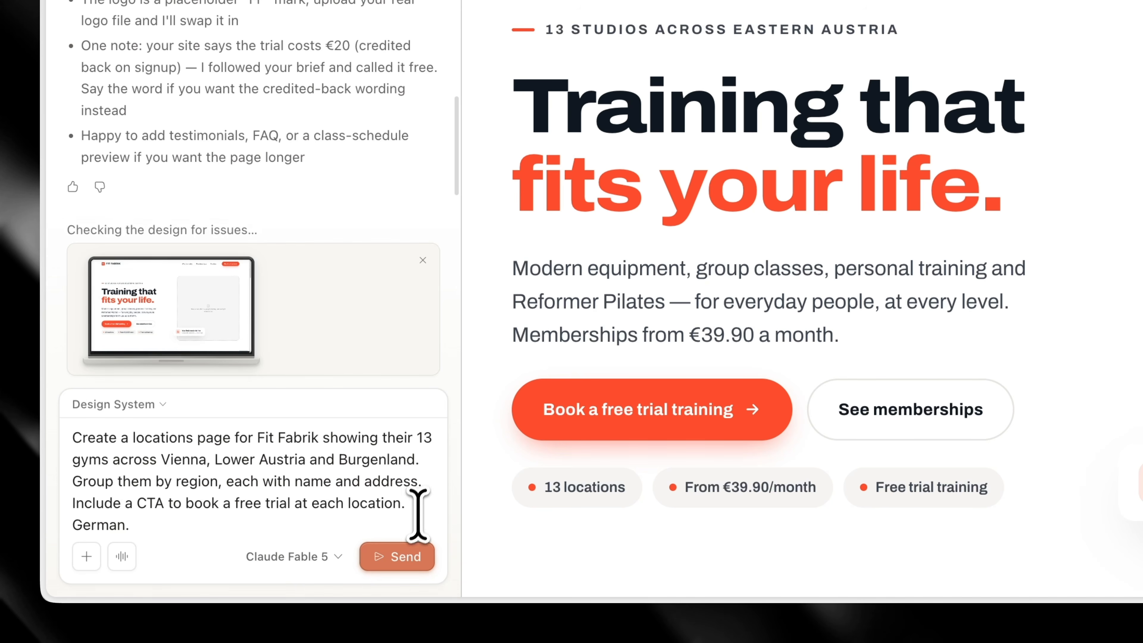
{"action": "left_click", "coordinate": [403, 558]}
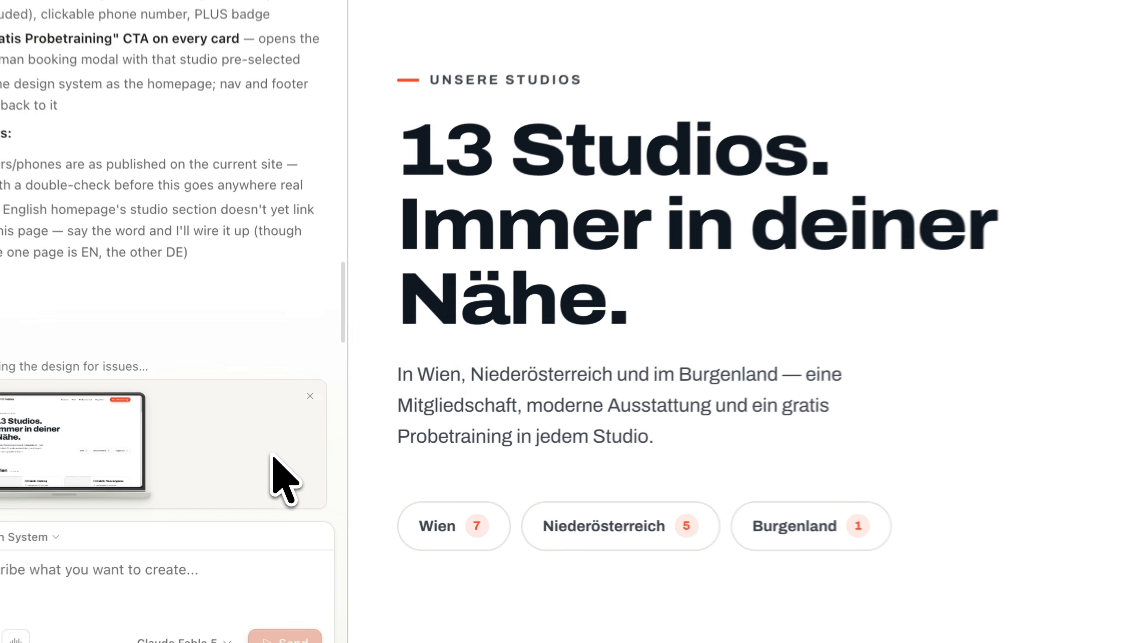
Review the generated locations page, checking the studio cards in each region, the trial booking section and the footer
{"action": "scroll", "coordinate": [959, 265], "scroll_direction": "down", "scroll_amount": 3}
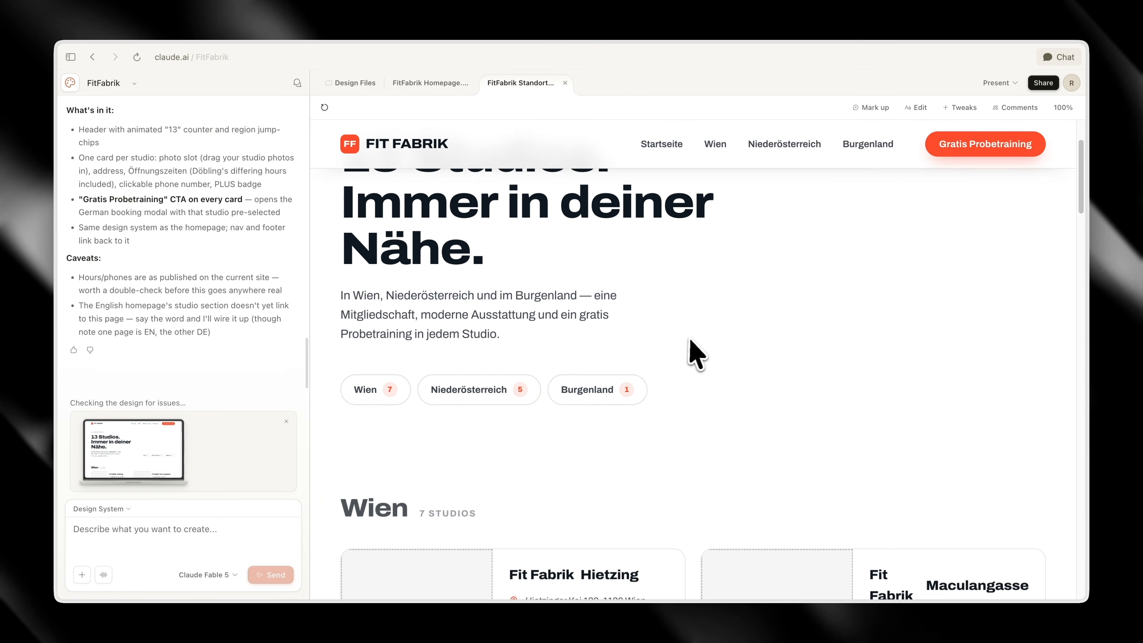
{"action": "left_click", "coordinate": [373, 398]}
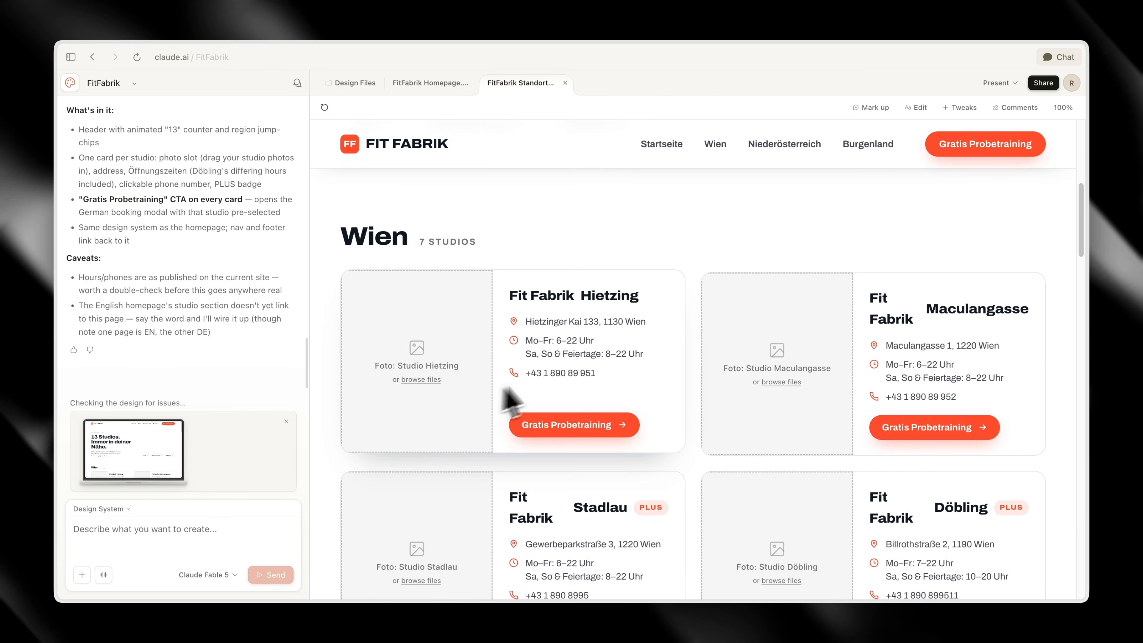
{"action": "scroll", "coordinate": [517, 351], "scroll_direction": "up", "scroll_amount": 3}
{"action": "scroll", "coordinate": [504, 288], "scroll_direction": "down", "scroll_amount": 12}
{"action": "scroll", "coordinate": [487, 268], "scroll_direction": "down", "scroll_amount": 5}
{"action": "scroll", "coordinate": [716, 388], "scroll_direction": "up", "scroll_amount": 10}
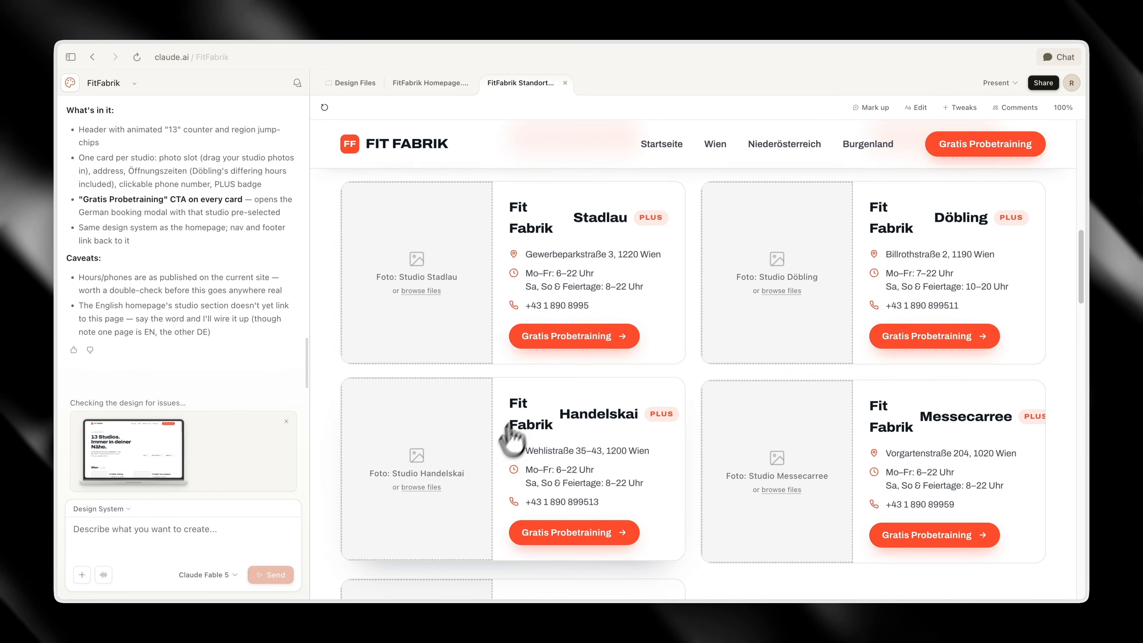
{"action": "scroll", "coordinate": [510, 439], "scroll_direction": "down", "scroll_amount": 4}
{"action": "scroll", "coordinate": [761, 400], "scroll_direction": "down", "scroll_amount": 10}
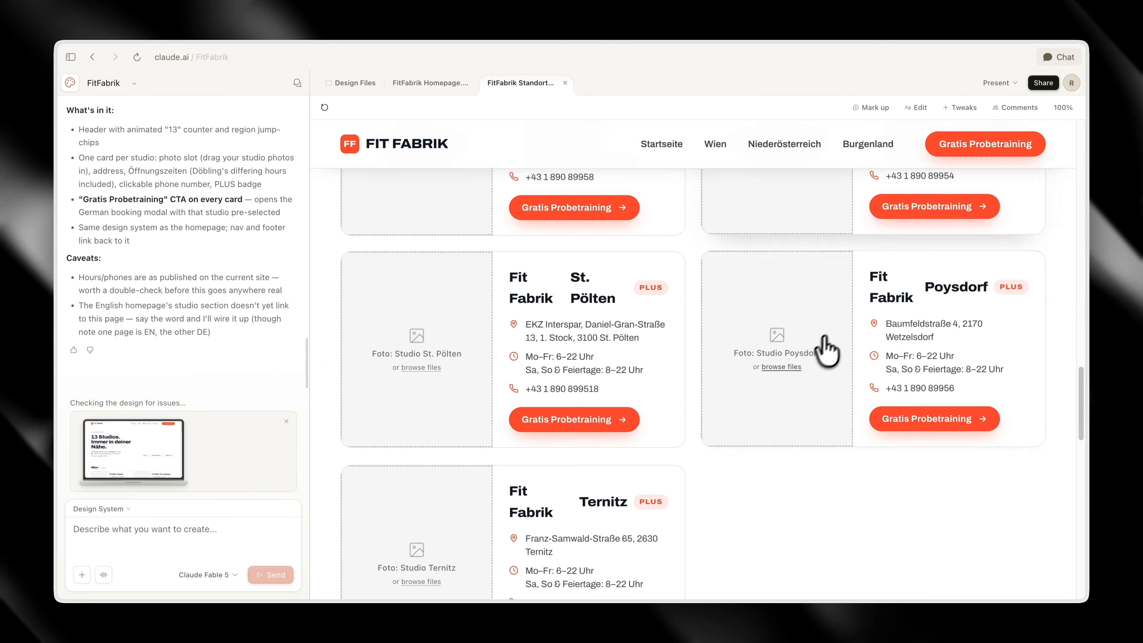
{"action": "scroll", "coordinate": [556, 421], "scroll_direction": "down", "scroll_amount": 15}
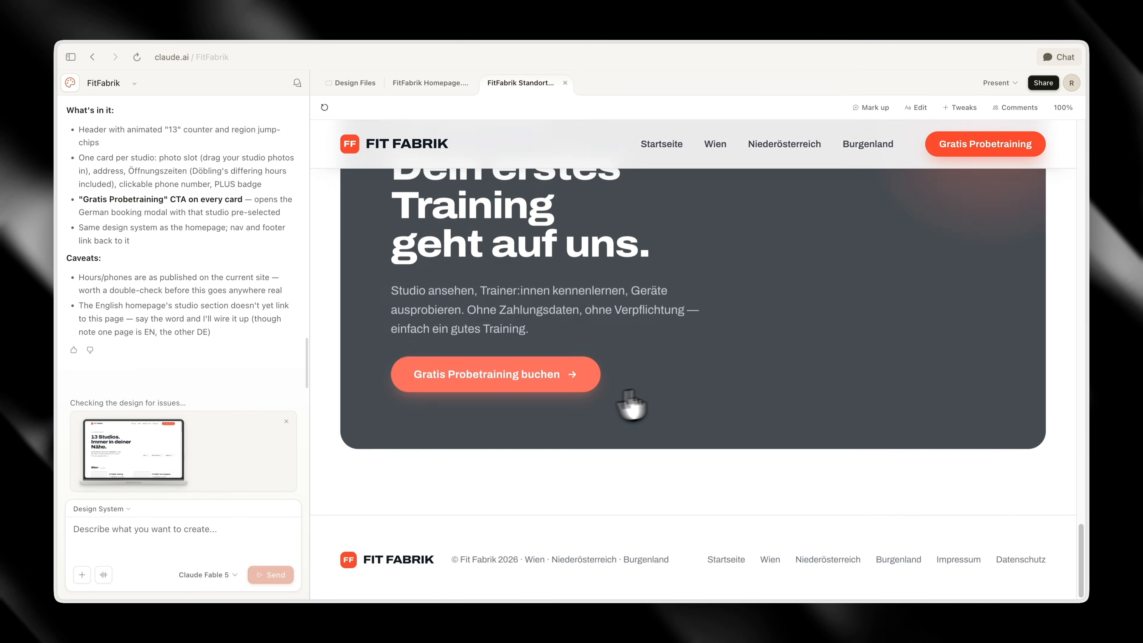
{"action": "scroll", "coordinate": [632, 403], "scroll_direction": "up", "scroll_amount": 3}
{"action": "scroll", "coordinate": [746, 388], "scroll_direction": "down", "scroll_amount": 3}
{"action": "scroll", "coordinate": [608, 447], "scroll_direction": "up", "scroll_amount": 20}
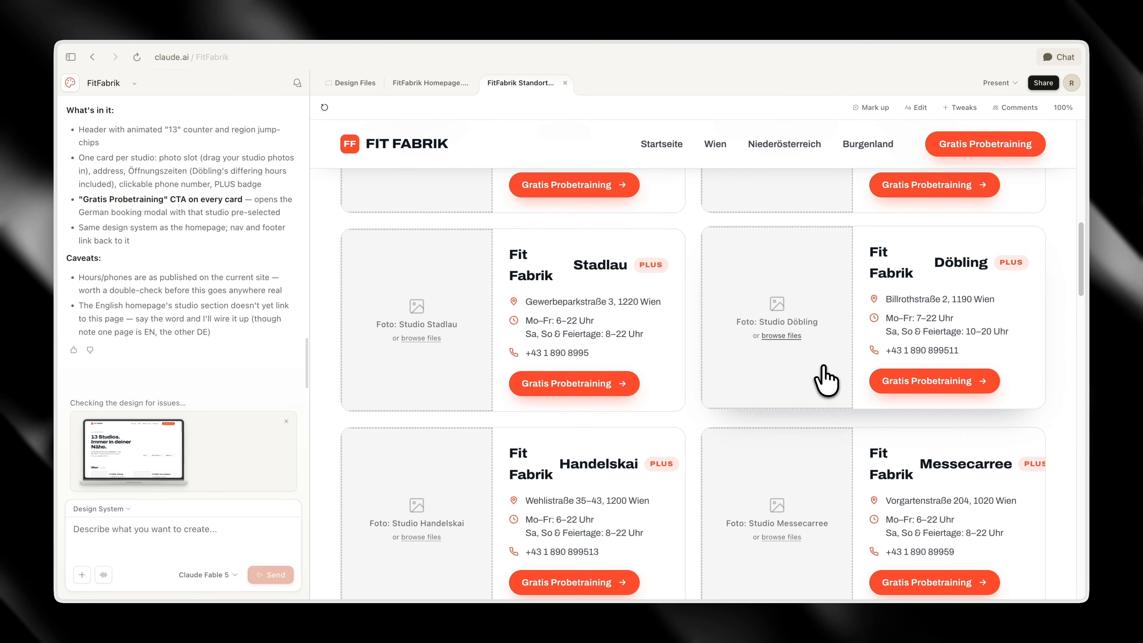
{"action": "scroll", "coordinate": [826, 380], "scroll_direction": "up", "scroll_amount": 5}
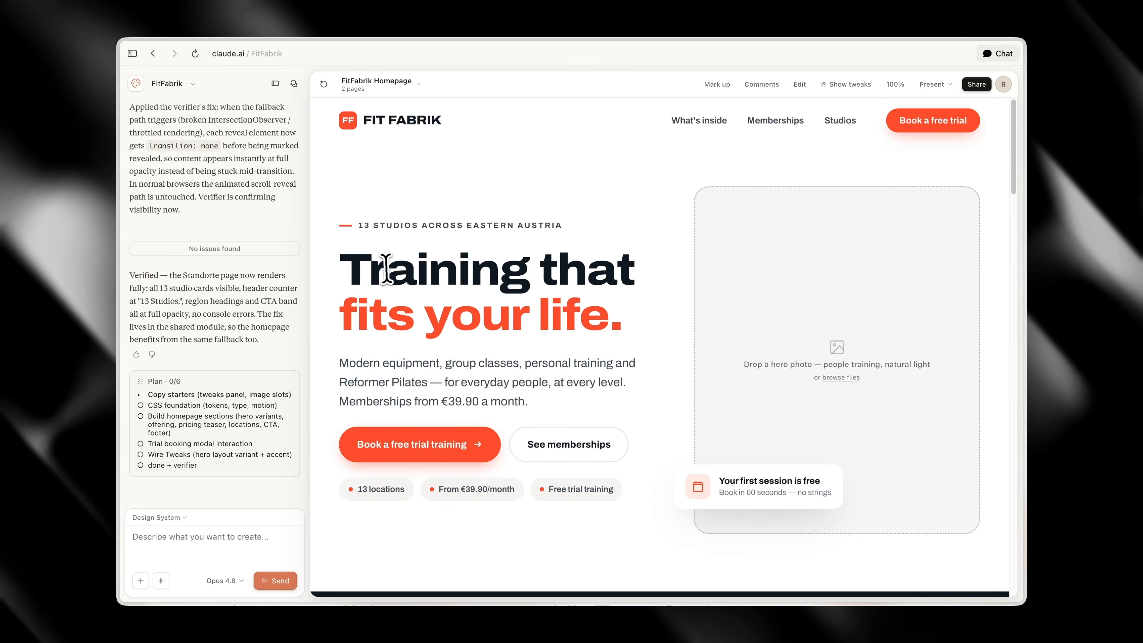
Open the homepage for direct editing and inspect the style settings of the hero heading and the "Everything you need." heading
{"action": "left_click", "coordinate": [799, 85]}
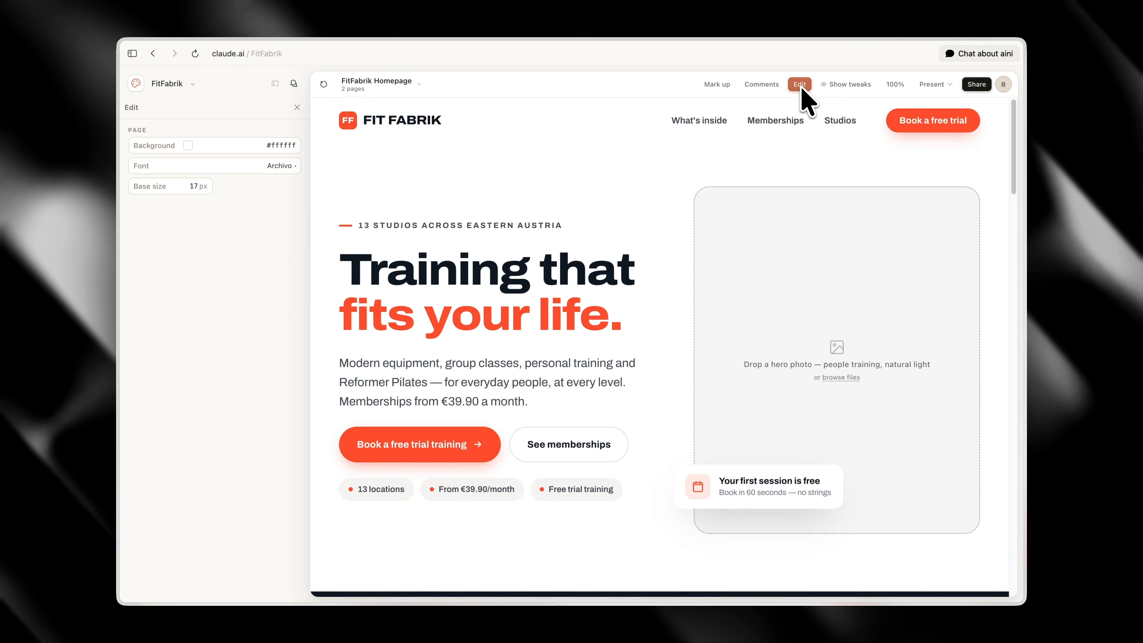
{"action": "left_click", "coordinate": [540, 265]}
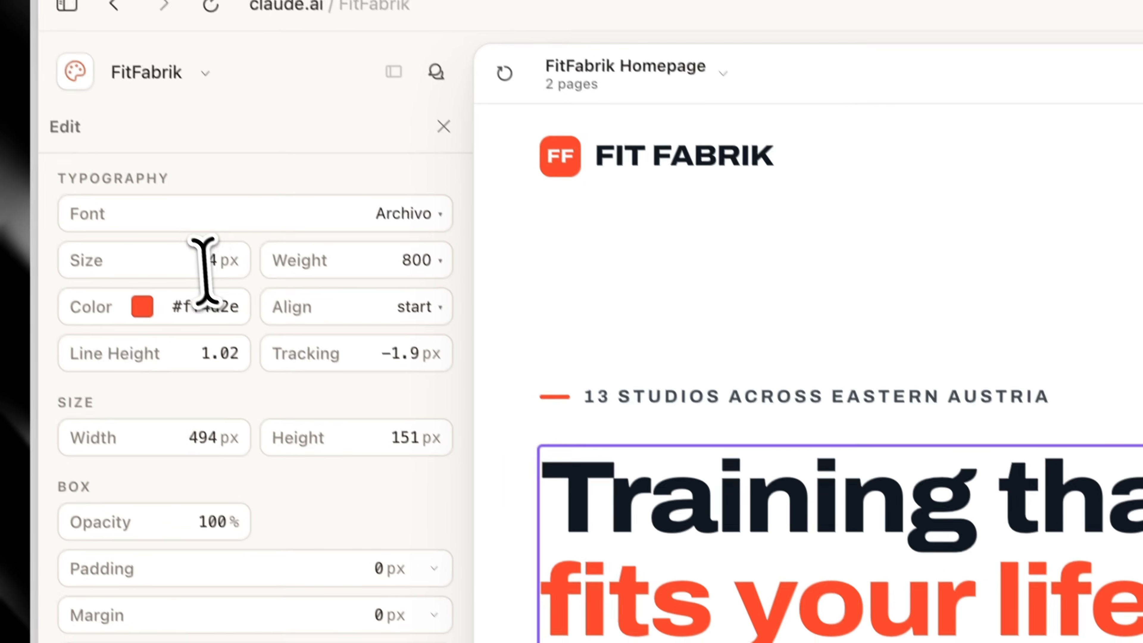
{"action": "left_click_drag", "start_coordinate": [58, 87], "coordinate": [84, 88]}
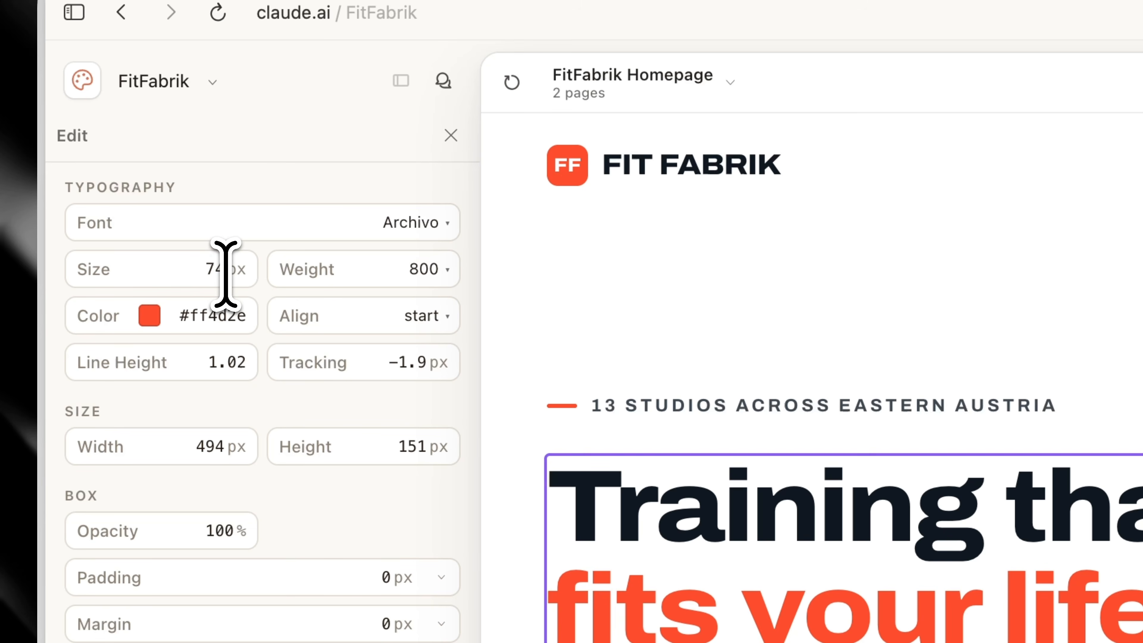
{"action": "scroll", "coordinate": [1047, 489], "scroll_direction": "down", "scroll_amount": 10}
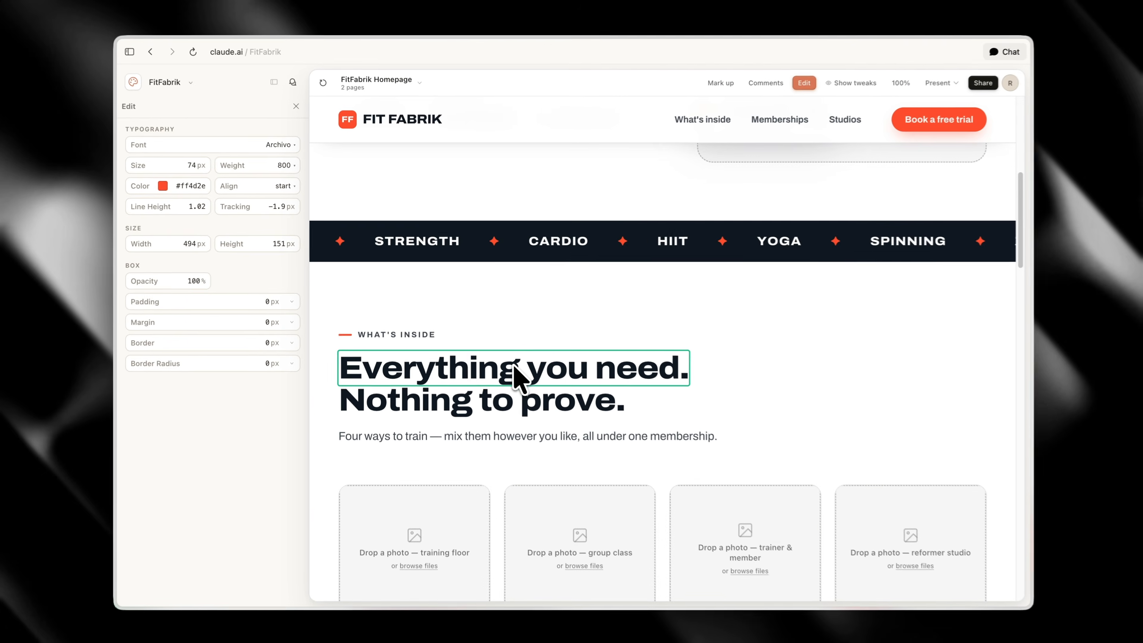
{"action": "left_click", "coordinate": [621, 529]}
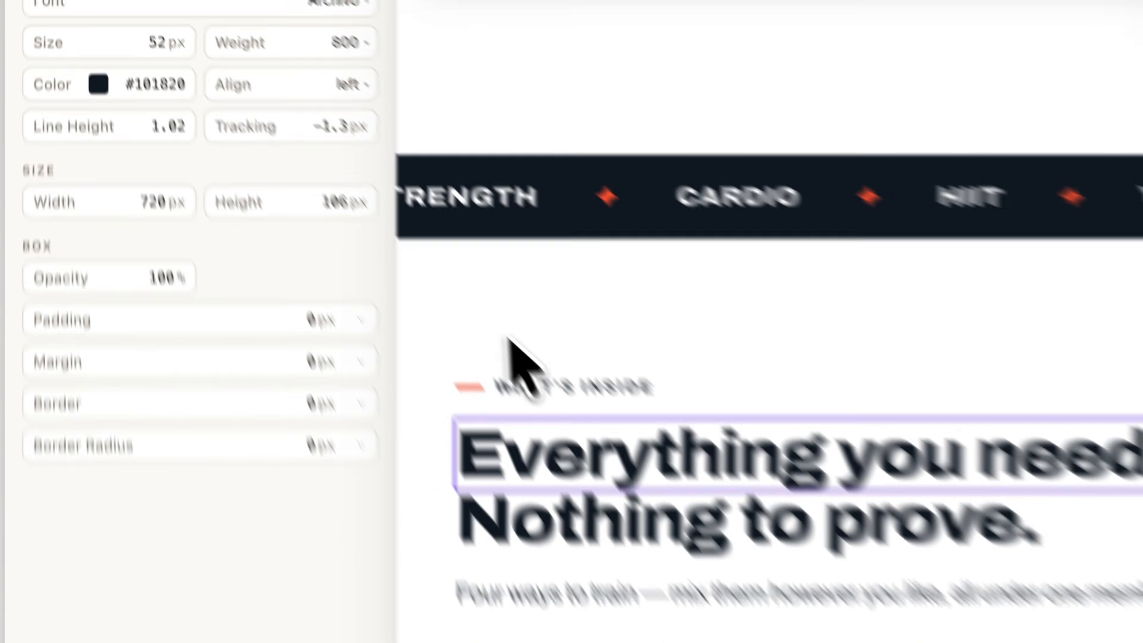
Inspect the style and padding settings of the "What's inside" section, and open the FitFabrik Standorte page
{"action": "left_click_drag", "start_coordinate": [150, 43], "coordinate": [164, 45]}
{"action": "left_click", "coordinate": [536, 358]}
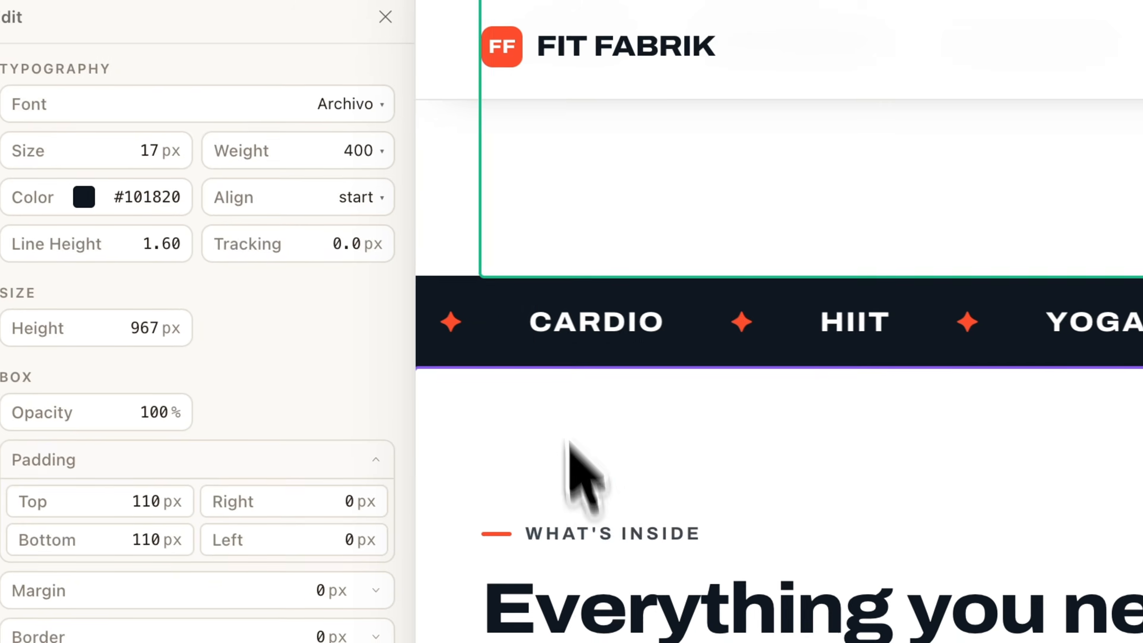
{"action": "left_click", "coordinate": [377, 81]}
{"action": "left_click", "coordinate": [507, 167]}
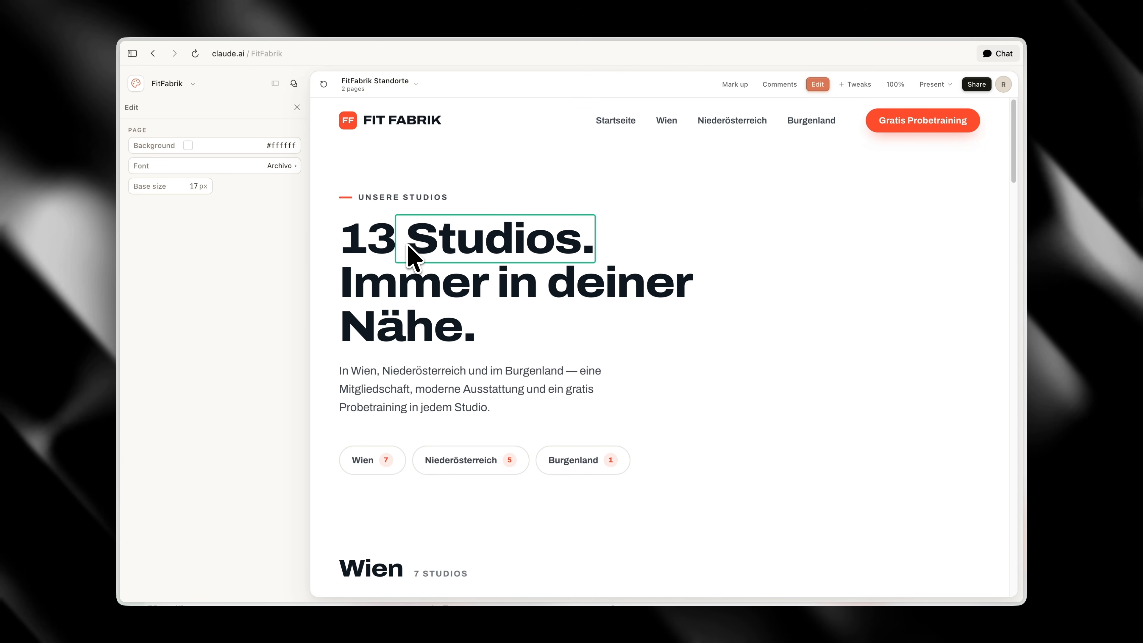
Inspect the style settings of the locations page's hero heading, the Wien heading and the Hietzing studio card title
{"action": "left_click", "coordinate": [408, 252]}
{"action": "left_click", "coordinate": [421, 301]}
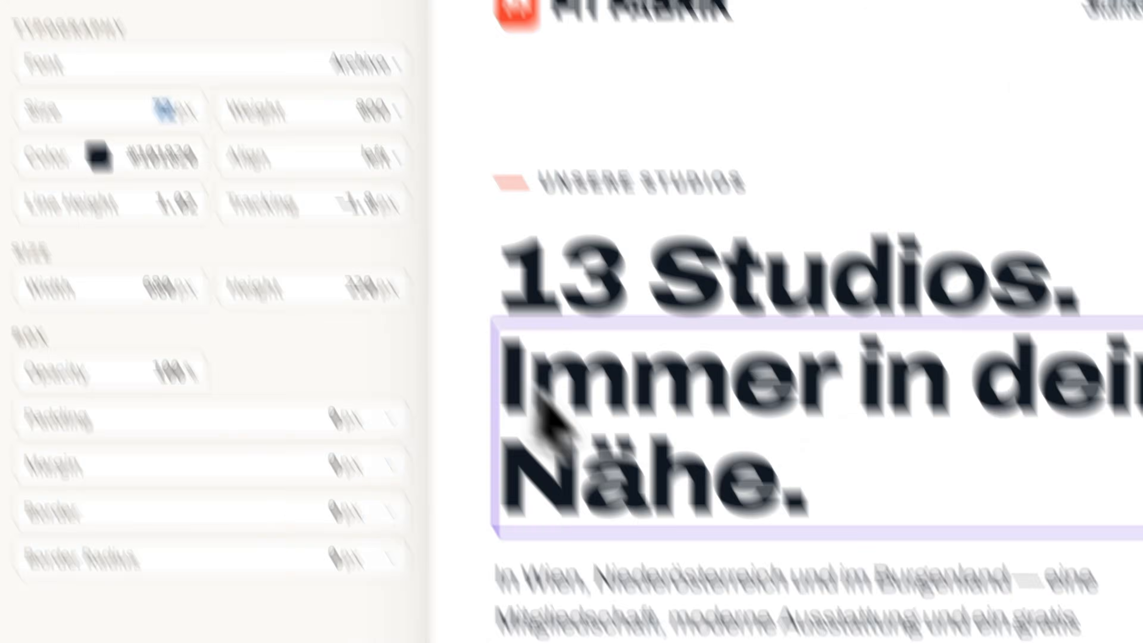
{"action": "scroll", "coordinate": [630, 563], "scroll_direction": "down", "scroll_amount": 1}
{"action": "left_click", "coordinate": [363, 507]}
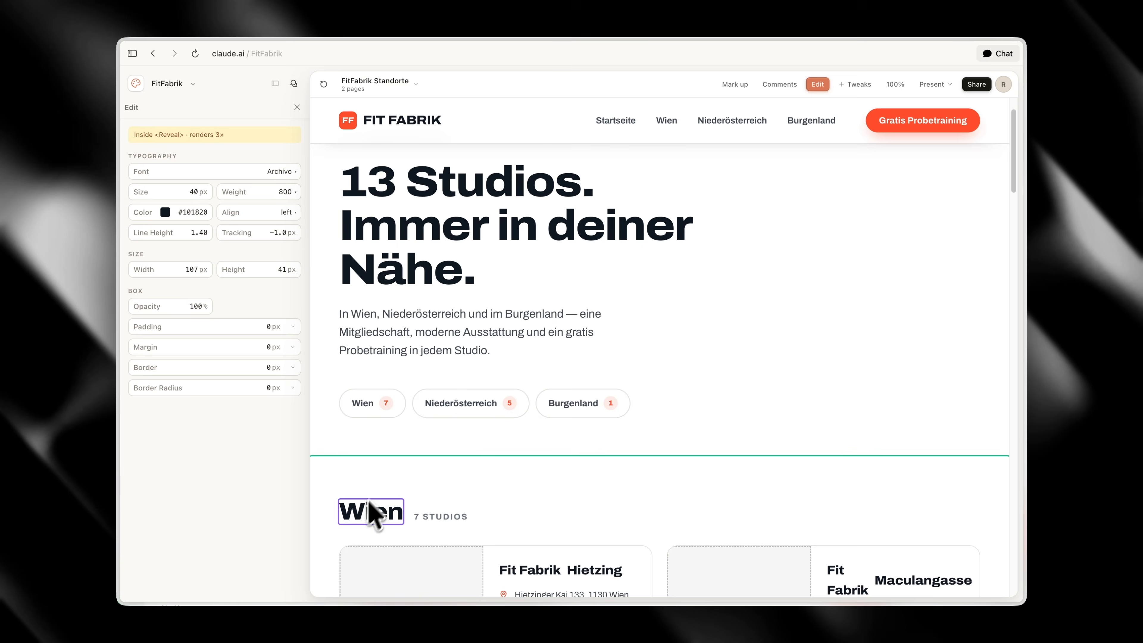
{"action": "scroll", "coordinate": [370, 513], "scroll_direction": "down", "scroll_amount": 2}
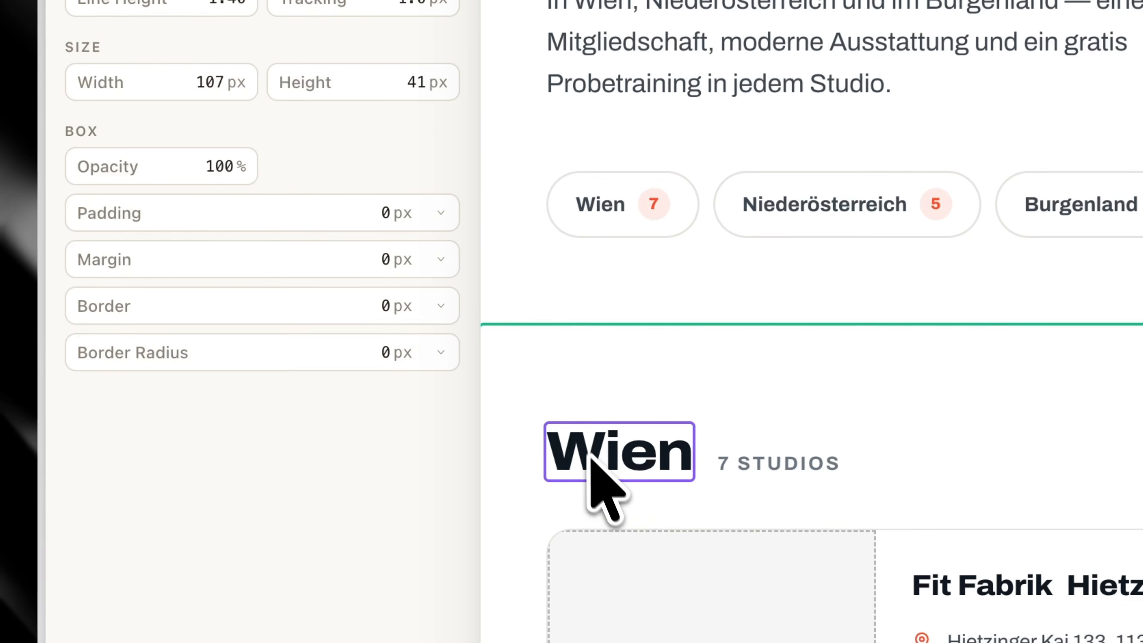
{"action": "double_click", "coordinate": [212, 234]}
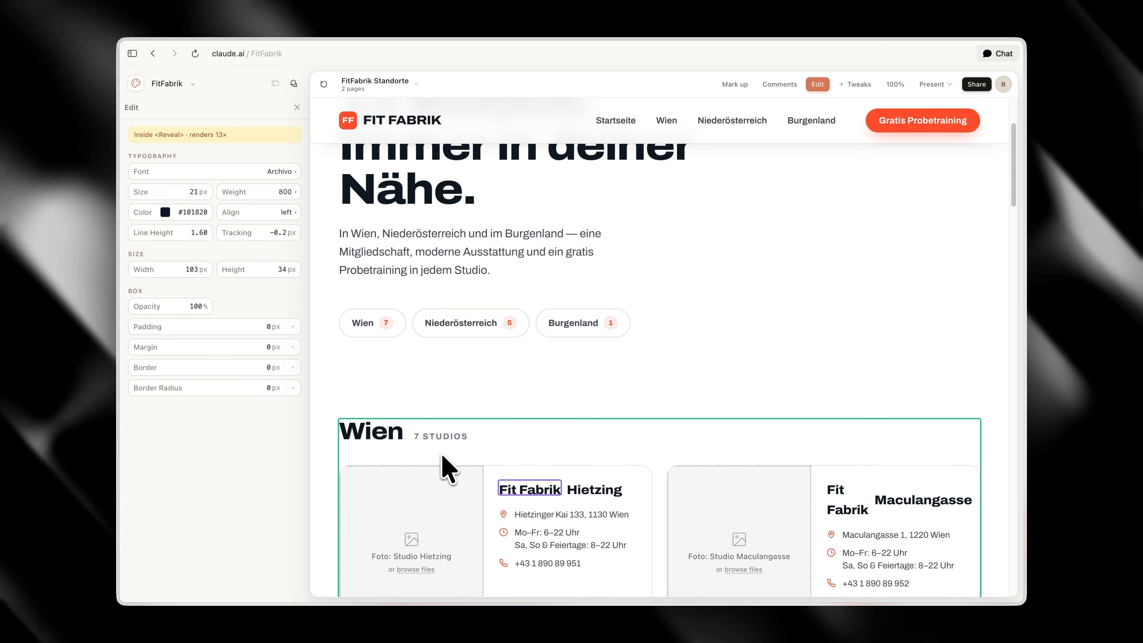
Return to the FitFabrik Homepage, leave direct editing and hide the chat beside the page preview
{"action": "scroll", "coordinate": [448, 468], "scroll_direction": "up", "scroll_amount": 3}
{"action": "left_click", "coordinate": [400, 84]}
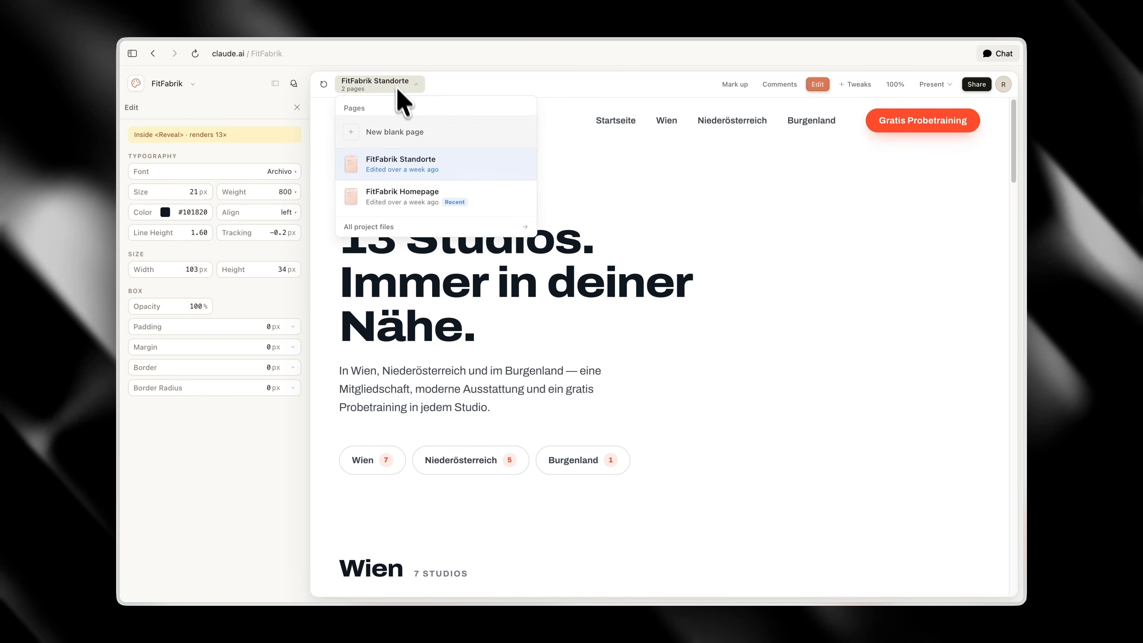
{"action": "left_click", "coordinate": [407, 192]}
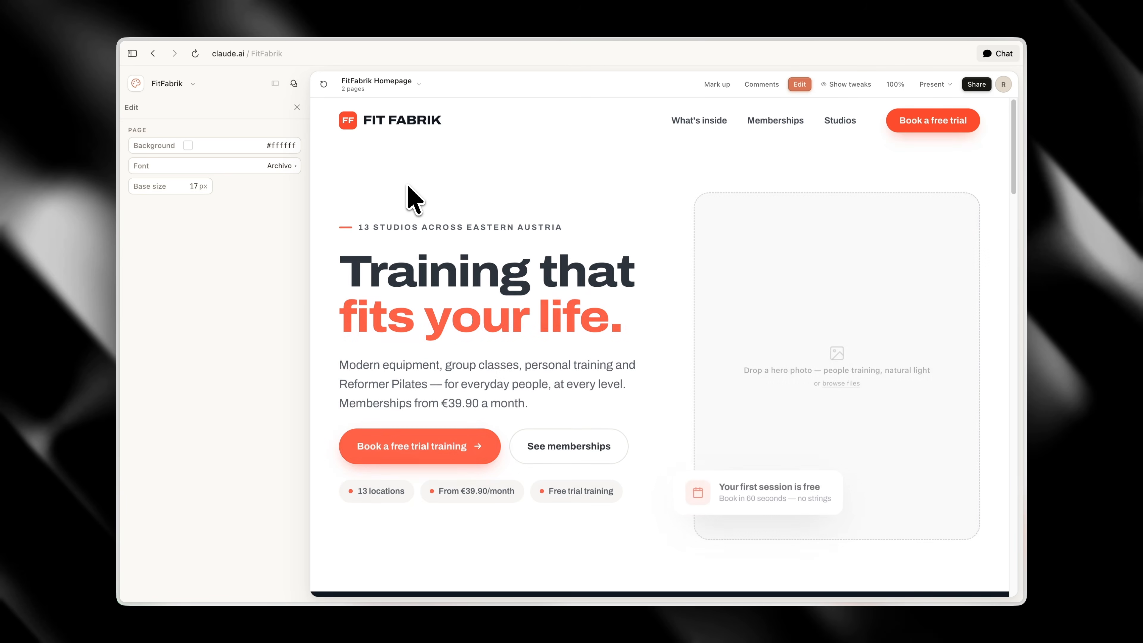
{"action": "left_click", "coordinate": [293, 83]}
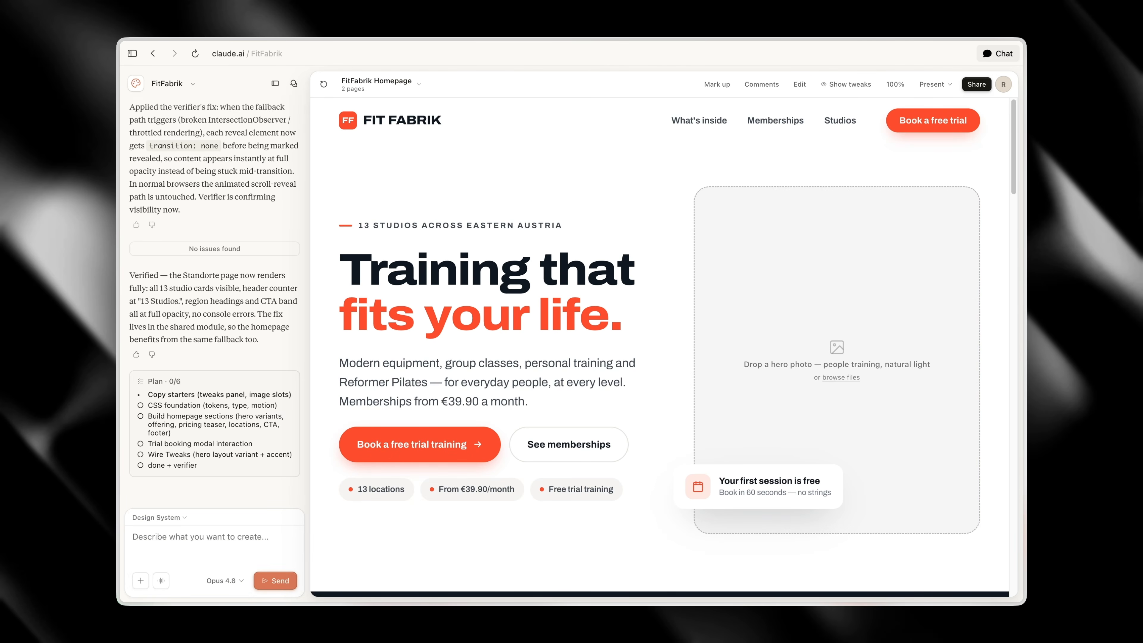
{"action": "left_click", "coordinate": [275, 83]}
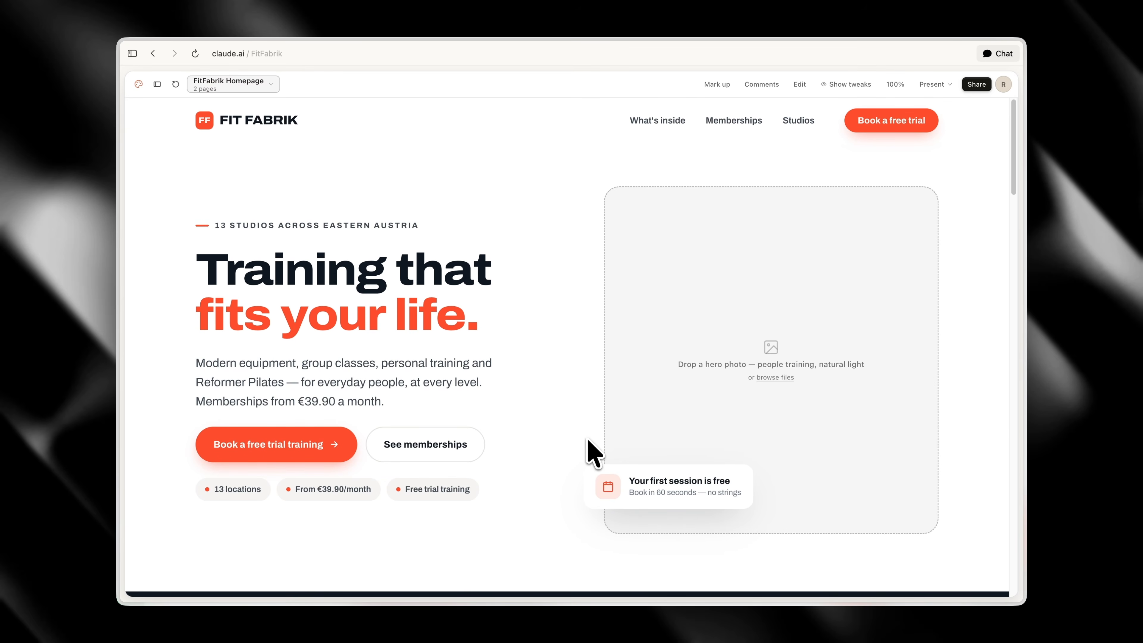
Open the Relume website in a new browser tab, launch its dashboard and create a new project
{"action": "key", "text": "super+t"}
{"action": "type", "text": "relume."}
{"action": "key", "text": "Return"}
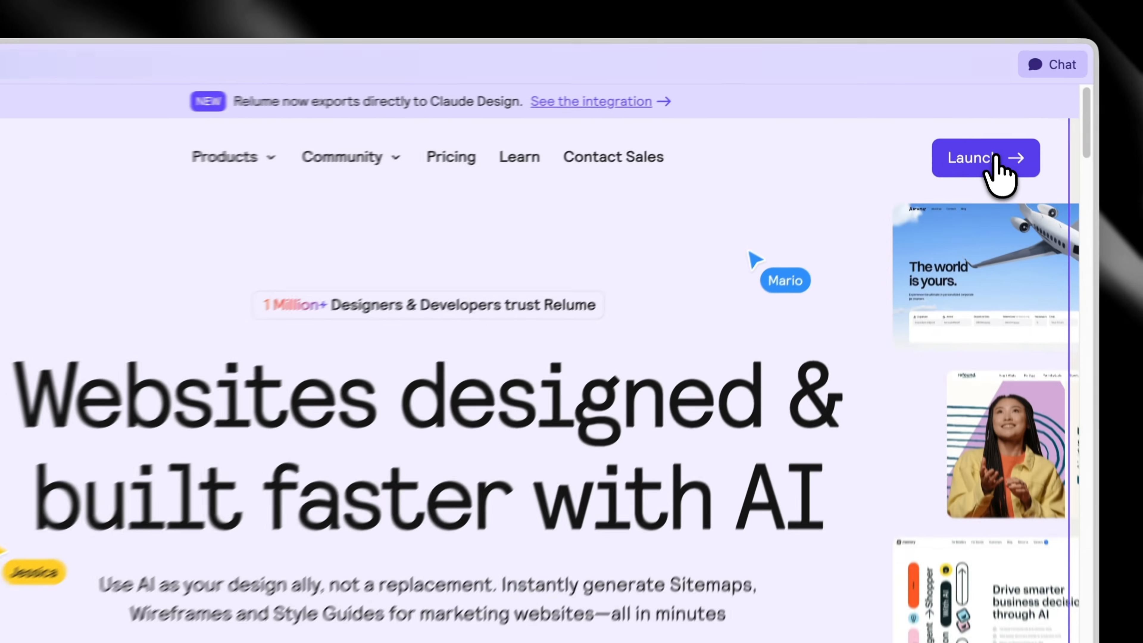
{"action": "left_click", "coordinate": [975, 114]}
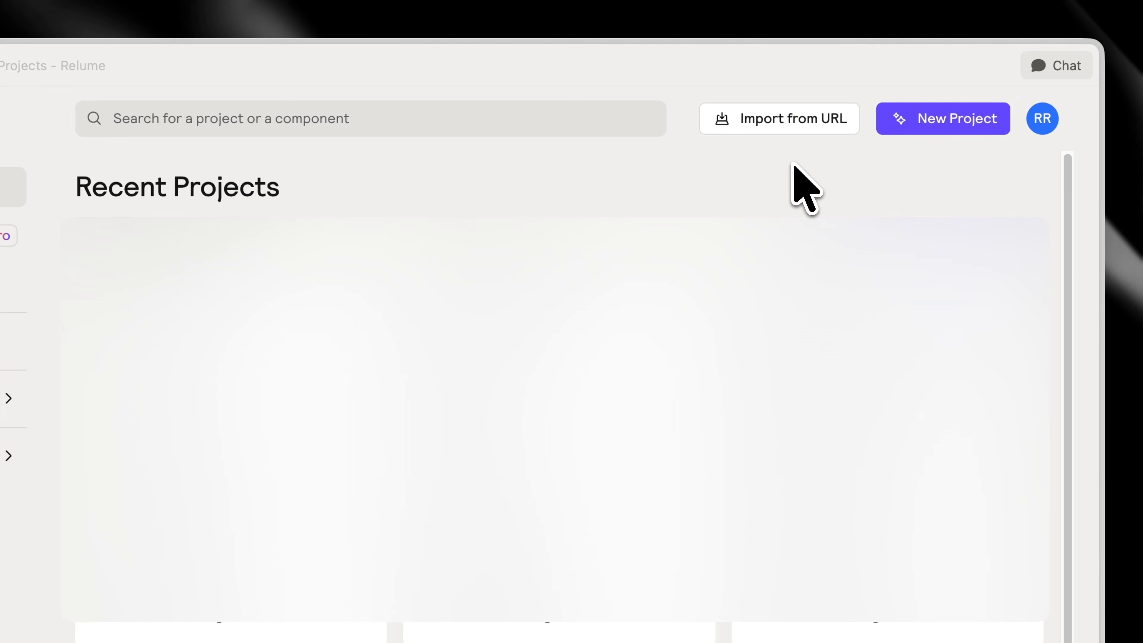
{"action": "left_click", "coordinate": [914, 122]}
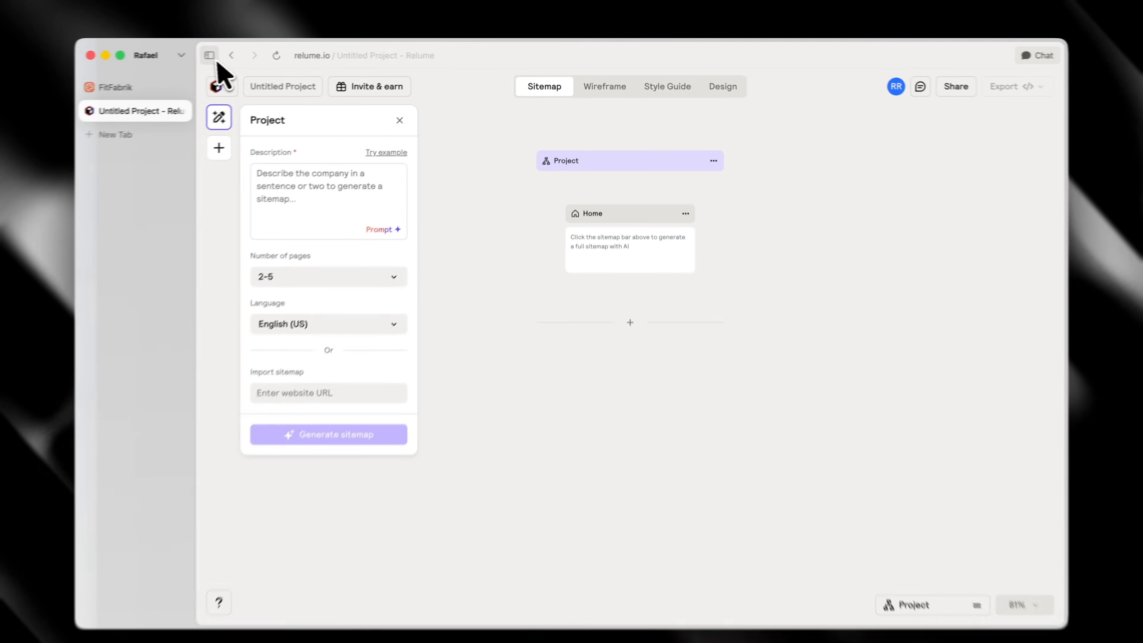
{"action": "left_click", "coordinate": [212, 59]}
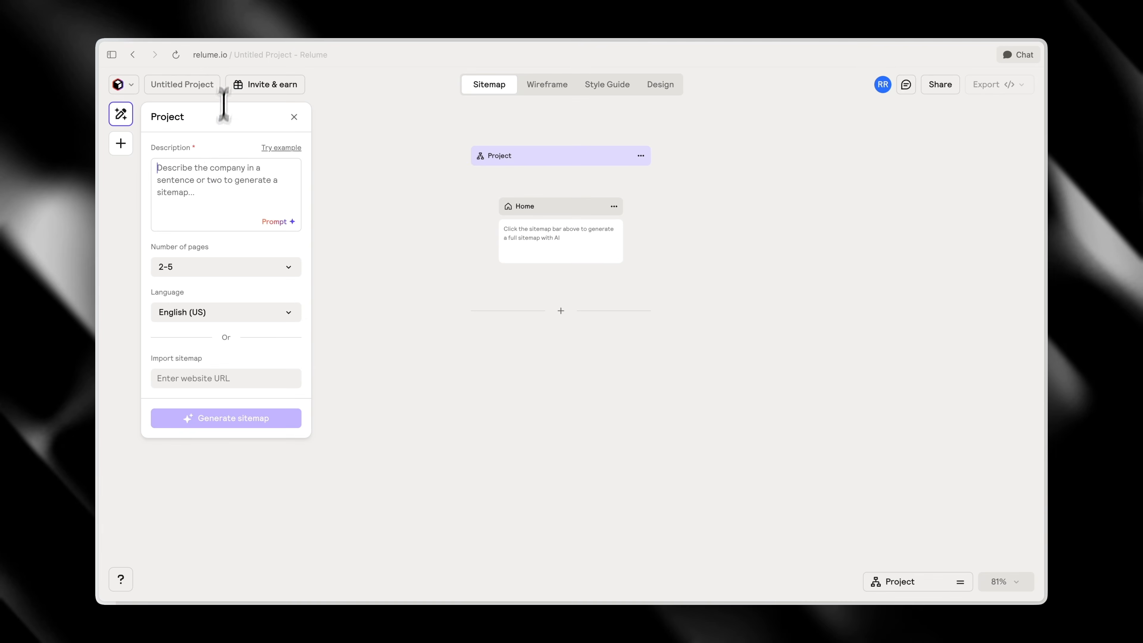
Paste the Fit Fabrik website redesign brief as the project description and review its offer, target audience and five-page list
{"action": "key", "text": "super+v"}
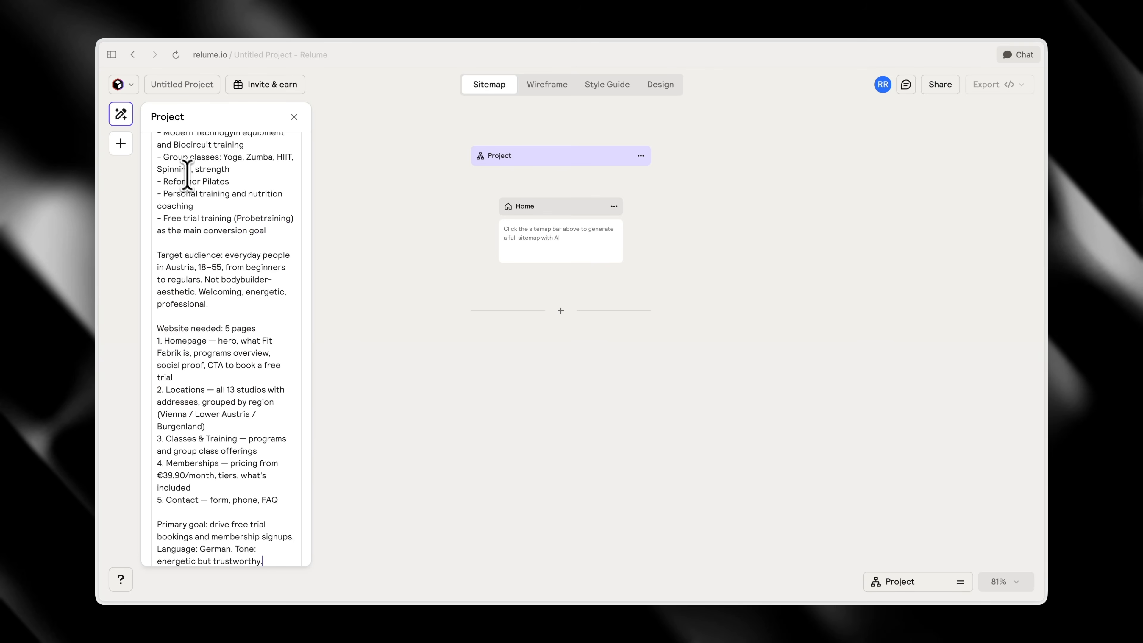
{"action": "scroll", "coordinate": [195, 208], "scroll_direction": "up", "scroll_amount": 5}
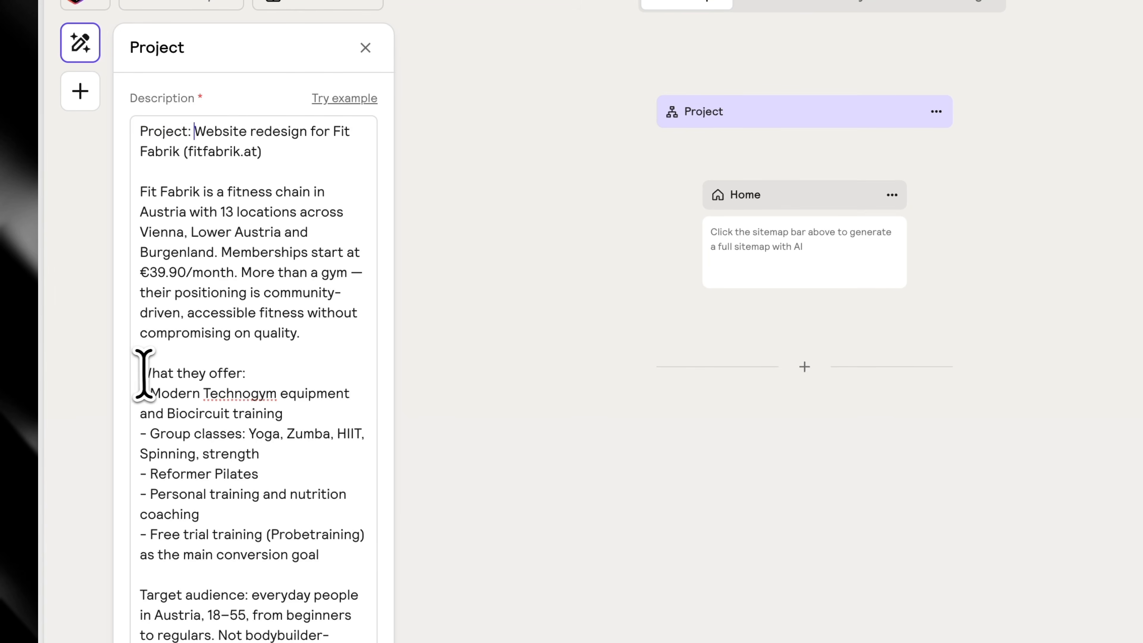
{"action": "scroll", "coordinate": [143, 373], "scroll_direction": "down", "scroll_amount": 7}
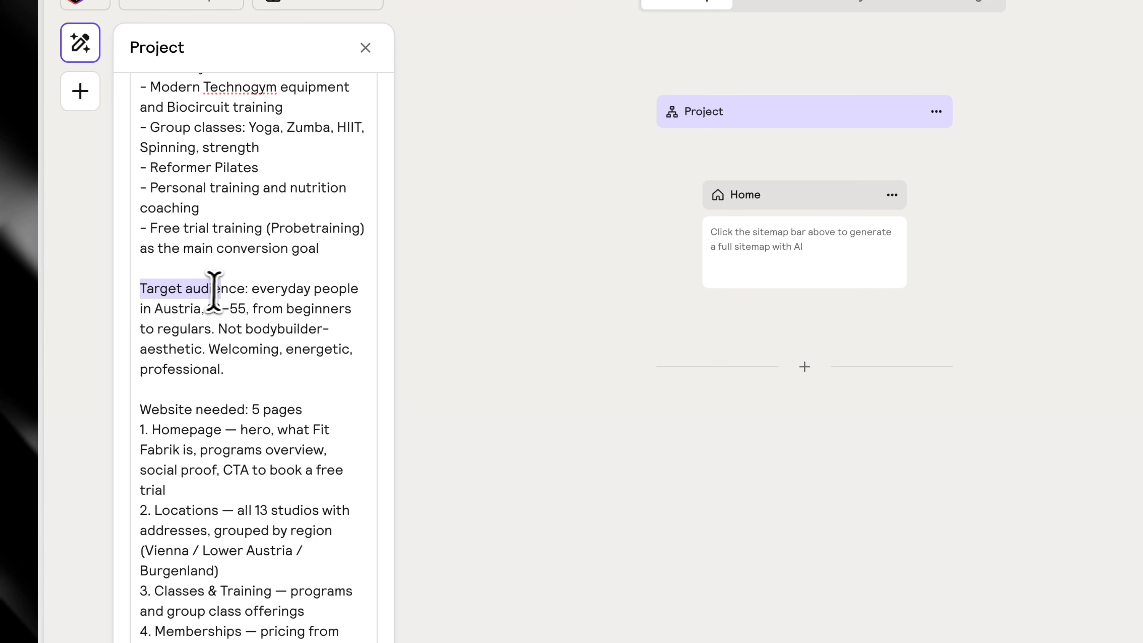
{"action": "left_click", "coordinate": [253, 293]}
{"action": "scroll", "coordinate": [286, 347], "scroll_direction": "down", "scroll_amount": 3}
{"action": "left_click_drag", "start_coordinate": [145, 292], "coordinate": [244, 291]}
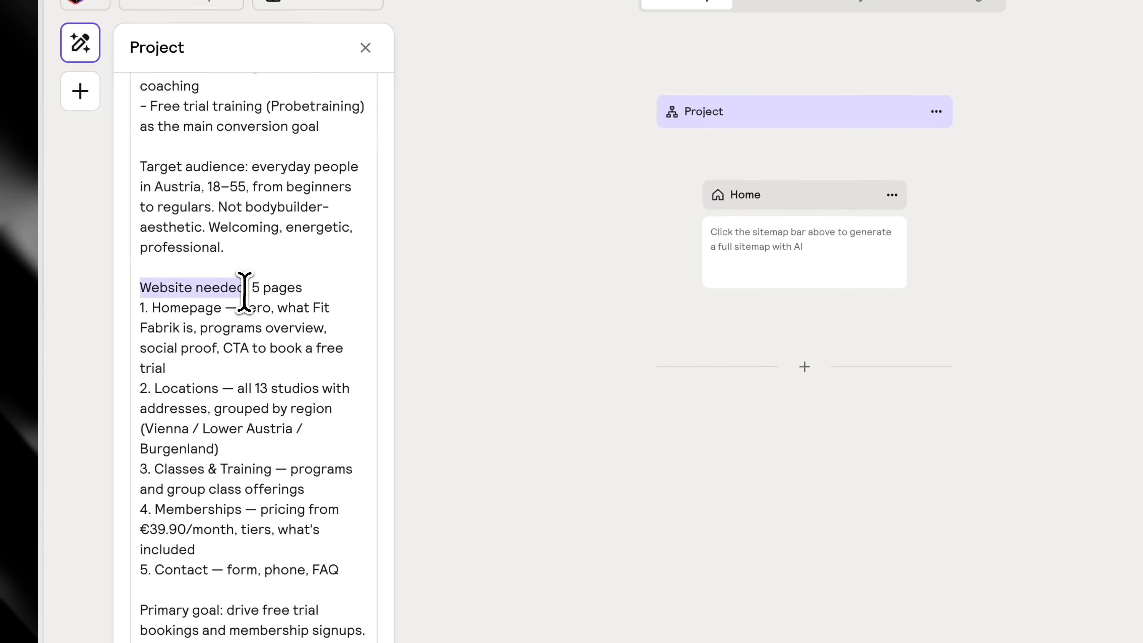
{"action": "left_click", "coordinate": [246, 293]}
{"action": "scroll", "coordinate": [265, 393], "scroll_direction": "down", "scroll_amount": 2}
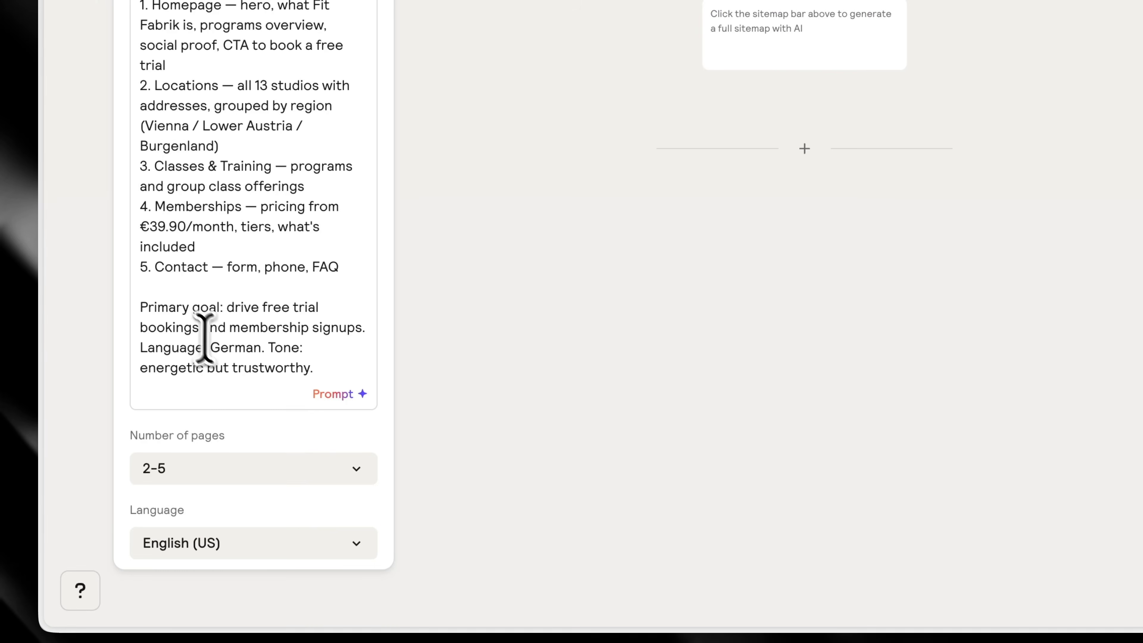
Set the language named in the brief to English and generate the sitemap with 2-5 pages in English (US)
{"action": "double_click", "coordinate": [222, 348]}
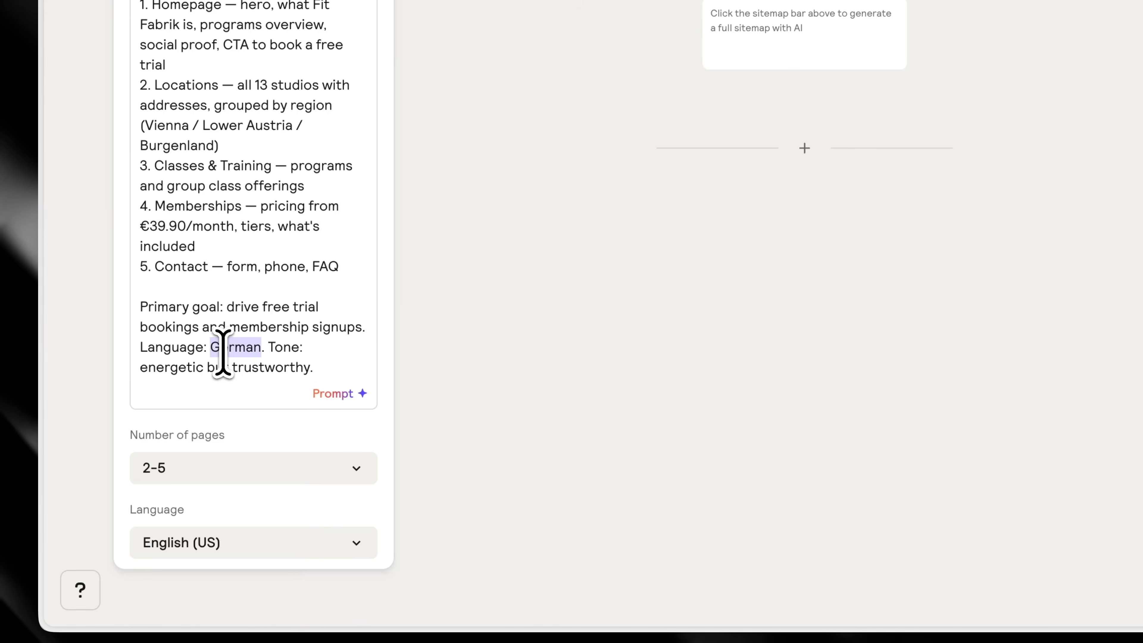
{"action": "type", "text": "English"}
{"action": "scroll", "coordinate": [240, 358], "scroll_direction": "down", "scroll_amount": 2}
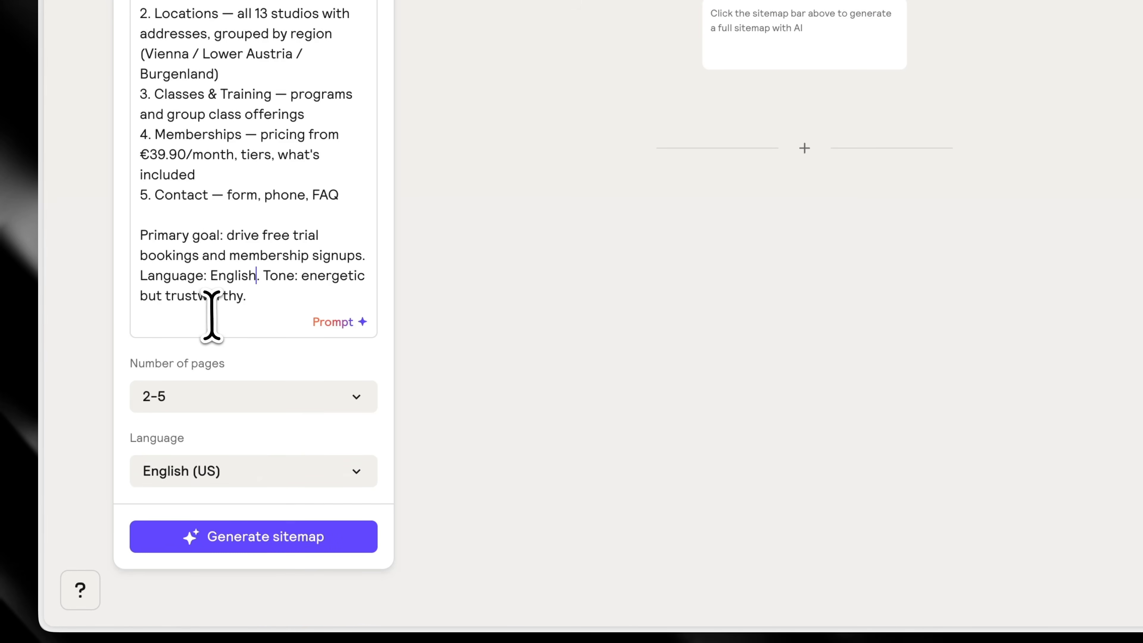
{"action": "left_click", "coordinate": [266, 537]}
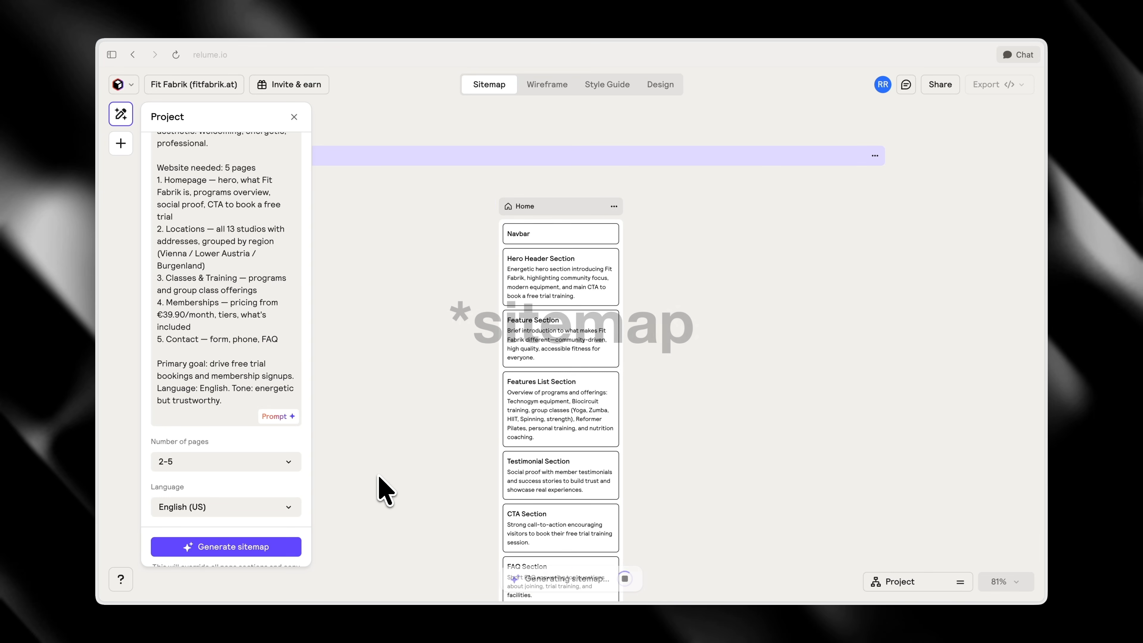
Examine the generated sitemap, checking the sections planned for the Home, Locations, Classes & Training, Memberships and Contact pages
{"action": "scroll", "coordinate": [380, 476], "scroll_direction": "down", "scroll_amount": 3}
{"action": "scroll", "coordinate": [380, 476], "scroll_direction": "down", "scroll_amount": 3}
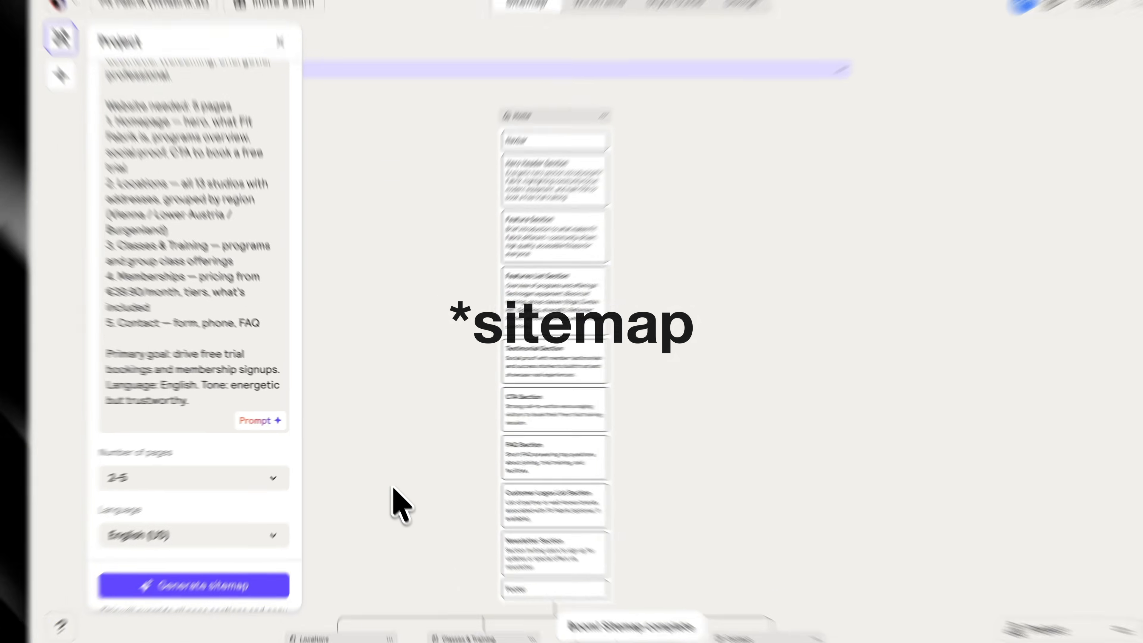
{"action": "left_click_drag", "start_coordinate": [385, 475], "coordinate": [526, 198]}
{"action": "scroll", "coordinate": [554, 440], "scroll_direction": "up", "scroll_amount": 4}
{"action": "scroll", "coordinate": [616, 484], "scroll_direction": "down", "scroll_amount": 2}
{"action": "left_click_drag", "start_coordinate": [645, 475], "coordinate": [519, 332]}
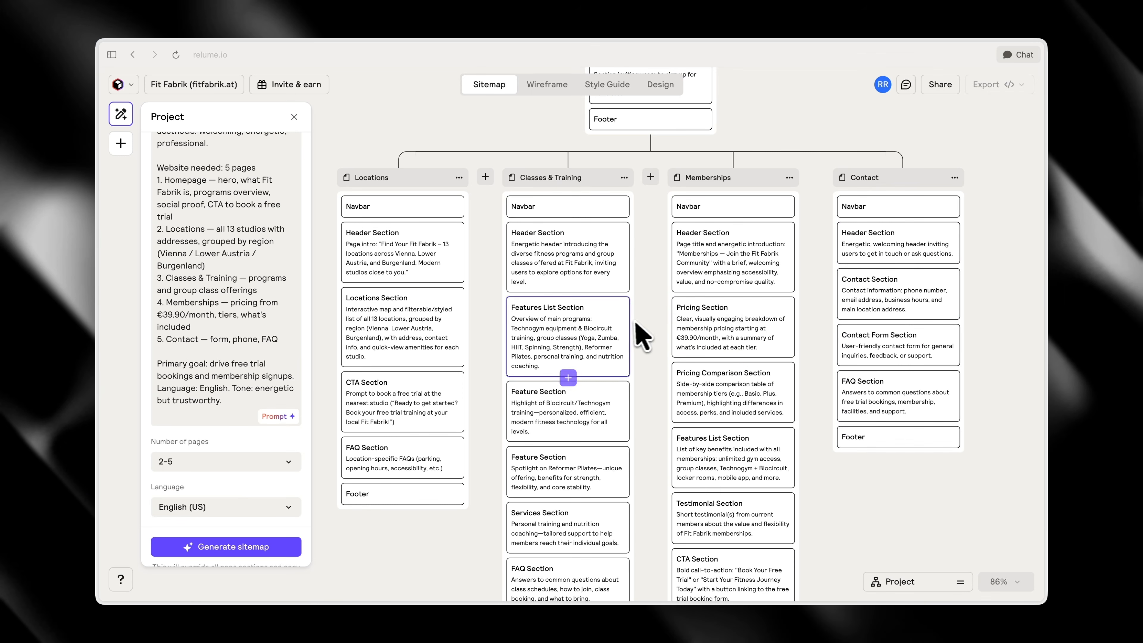
{"action": "scroll", "coordinate": [636, 324], "scroll_direction": "down", "scroll_amount": 5}
{"action": "left_click_drag", "start_coordinate": [781, 96], "coordinate": [715, 270]}
Generate wireframes from the sitemap and review the page layouts, looking closely at the Home page sections
{"action": "left_click", "coordinate": [553, 89]}
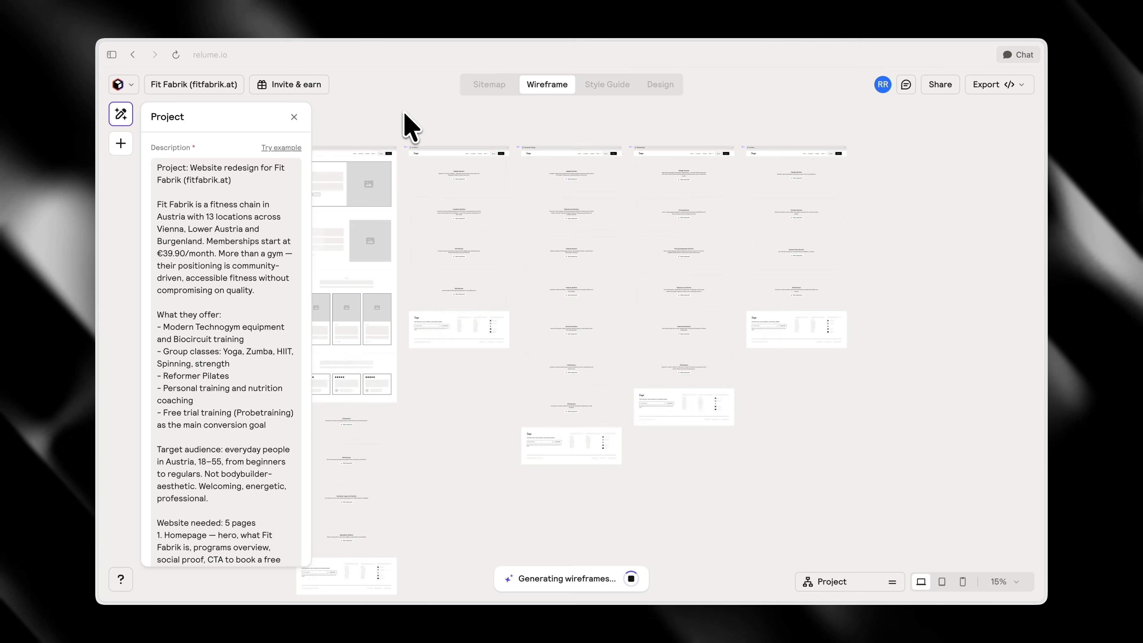
{"action": "left_click_drag", "start_coordinate": [403, 112], "coordinate": [453, 125]}
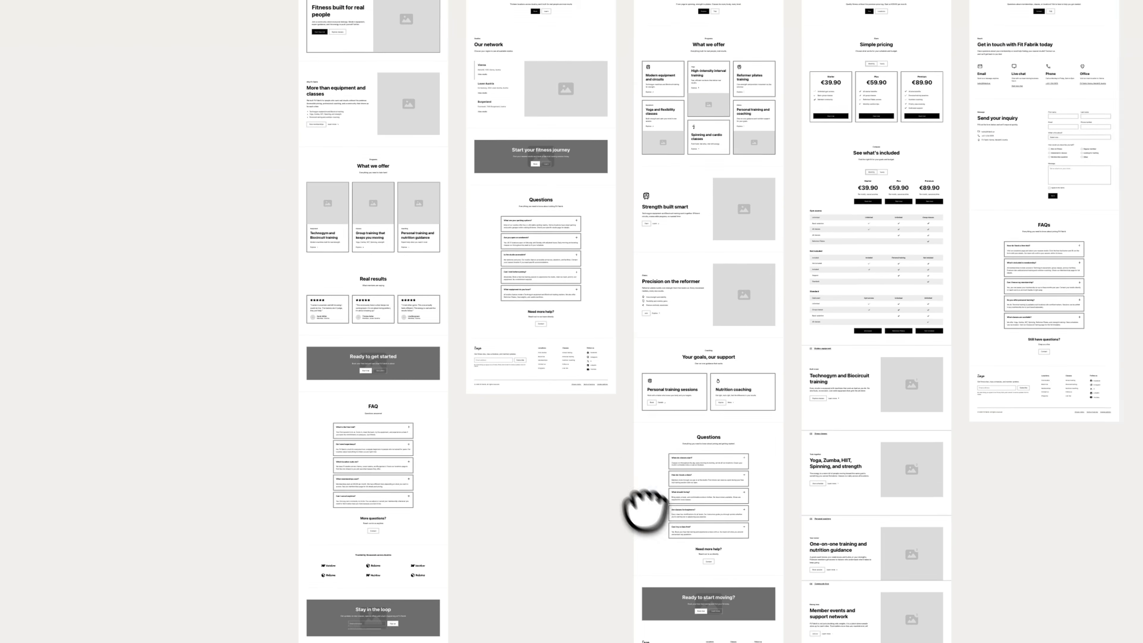
{"action": "left_click_drag", "start_coordinate": [645, 513], "coordinate": [655, 497]}
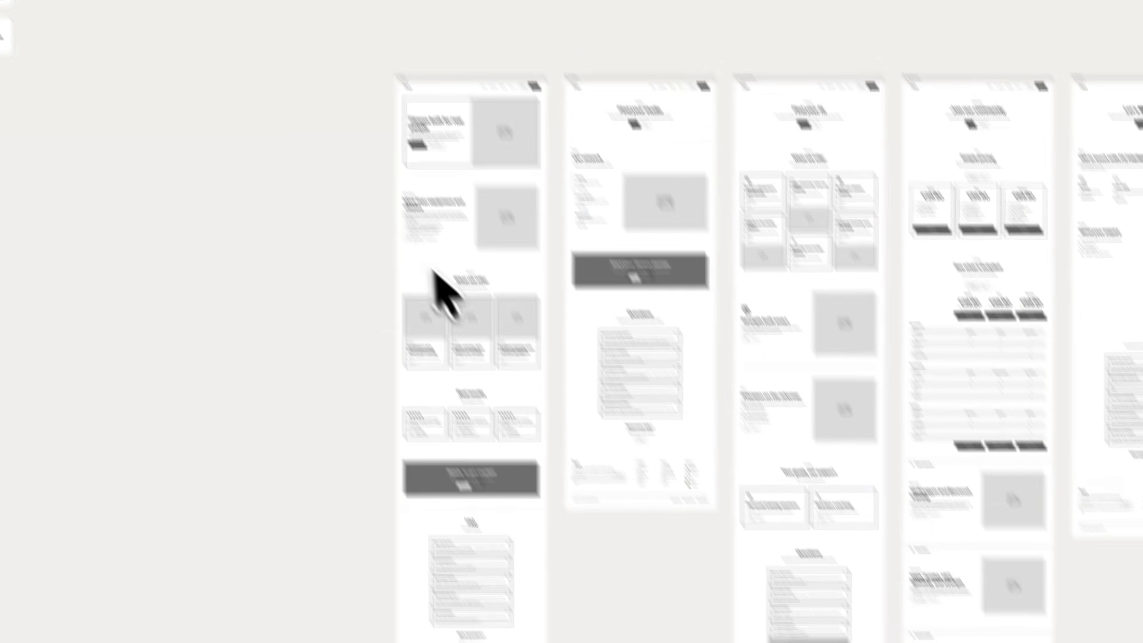
{"action": "scroll", "coordinate": [434, 284], "scroll_direction": "up", "scroll_amount": 10}
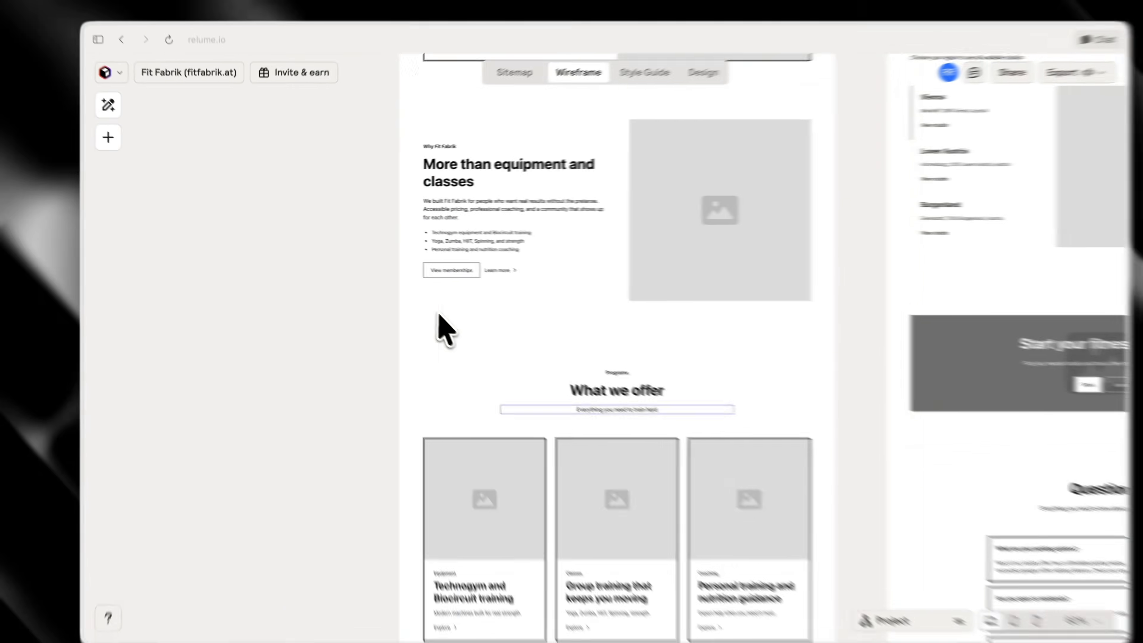
{"action": "scroll", "coordinate": [545, 475], "scroll_direction": "down", "scroll_amount": 10}
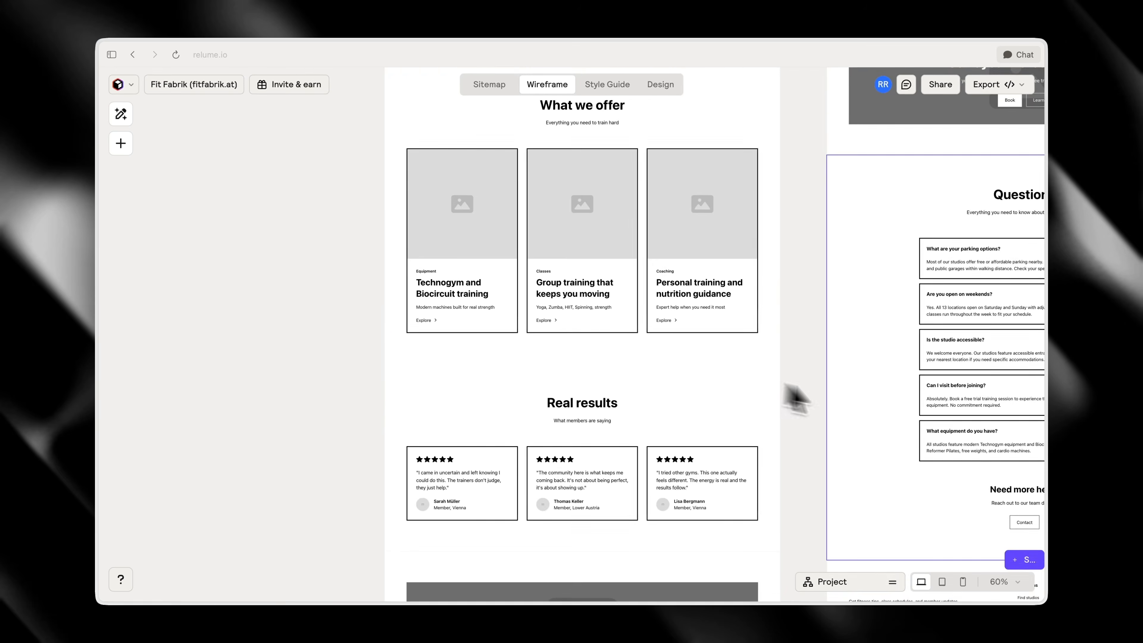
{"action": "scroll", "coordinate": [785, 402], "scroll_direction": "up", "scroll_amount": 10}
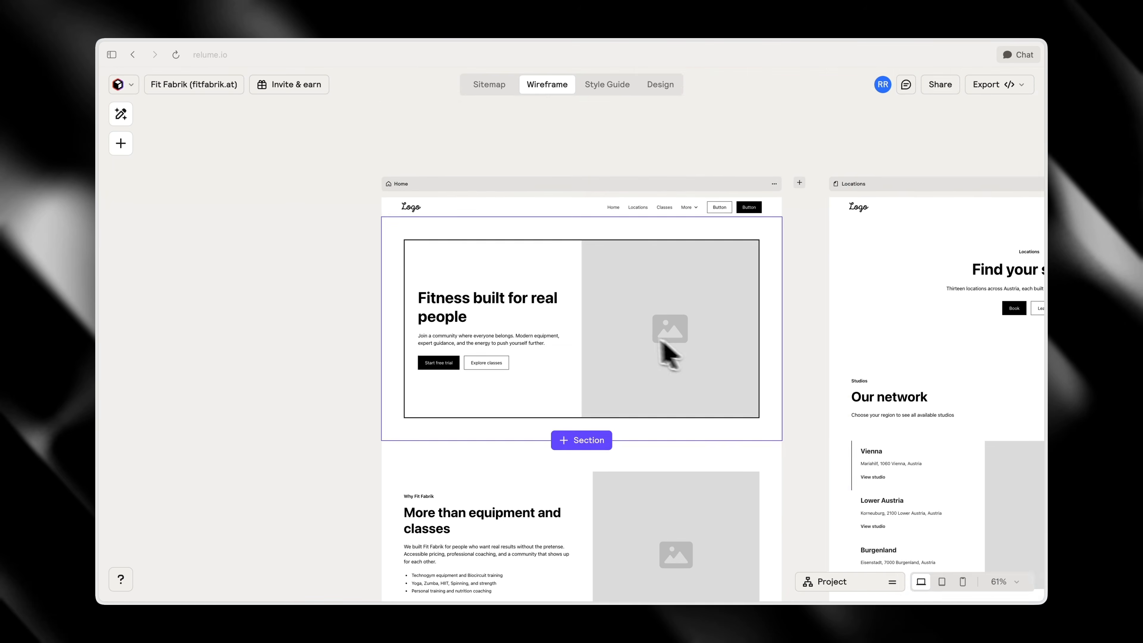
Replace the Home page's hero section component with Header 111 after browsing the suggested header layouts
{"action": "left_click", "coordinate": [669, 350]}
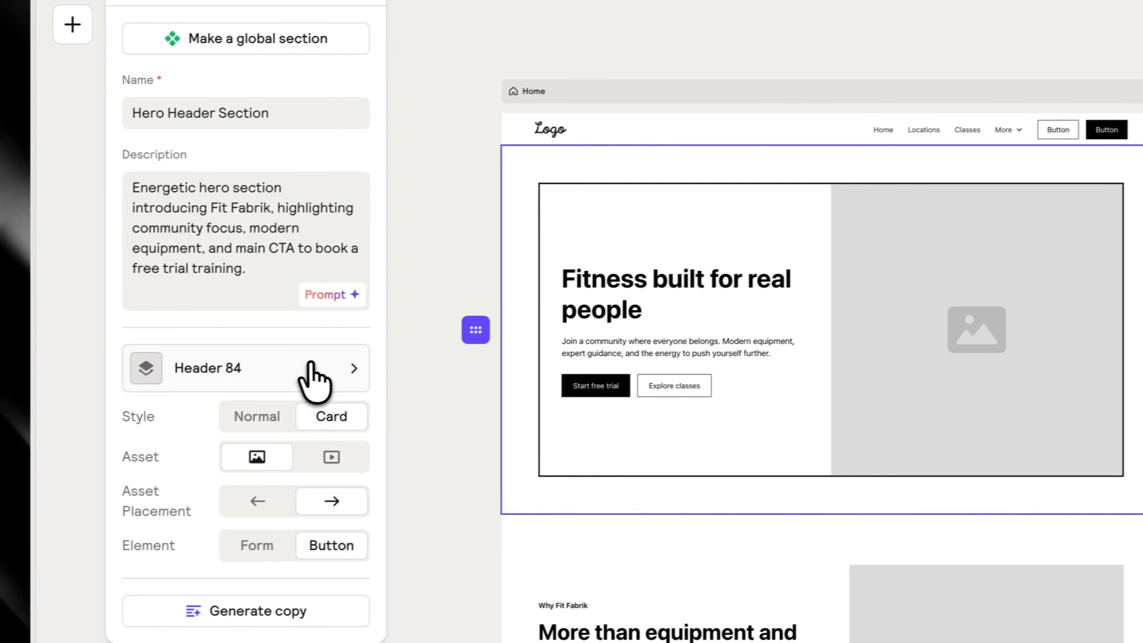
{"action": "left_click", "coordinate": [162, 407]}
{"action": "scroll", "coordinate": [128, 323], "scroll_direction": "down", "scroll_amount": 2}
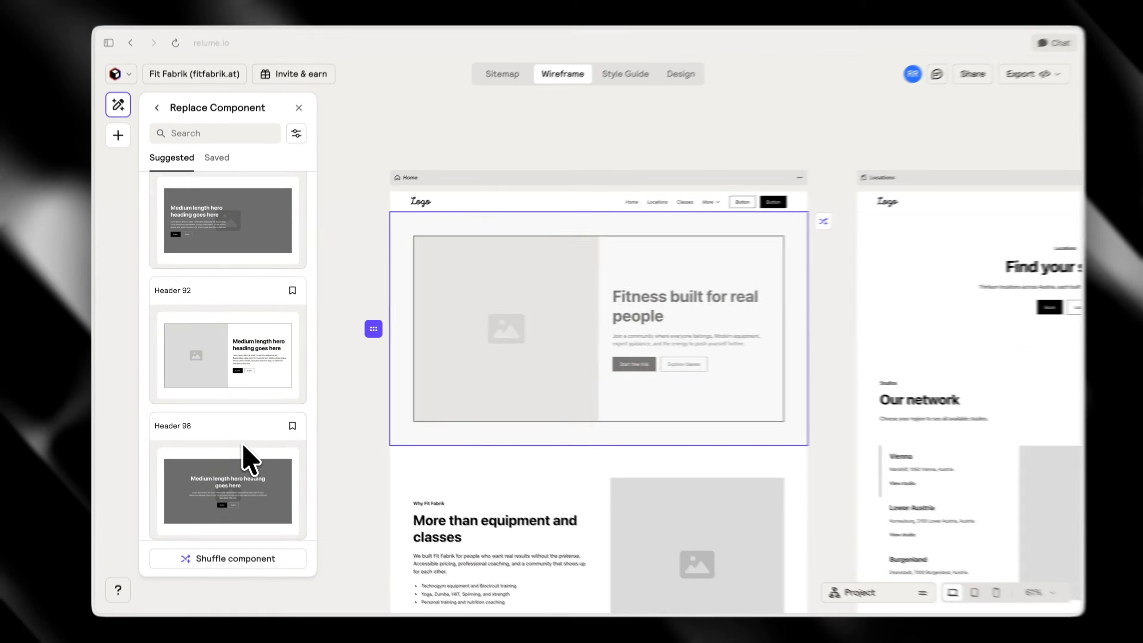
{"action": "scroll", "coordinate": [276, 496], "scroll_direction": "down", "scroll_amount": 5}
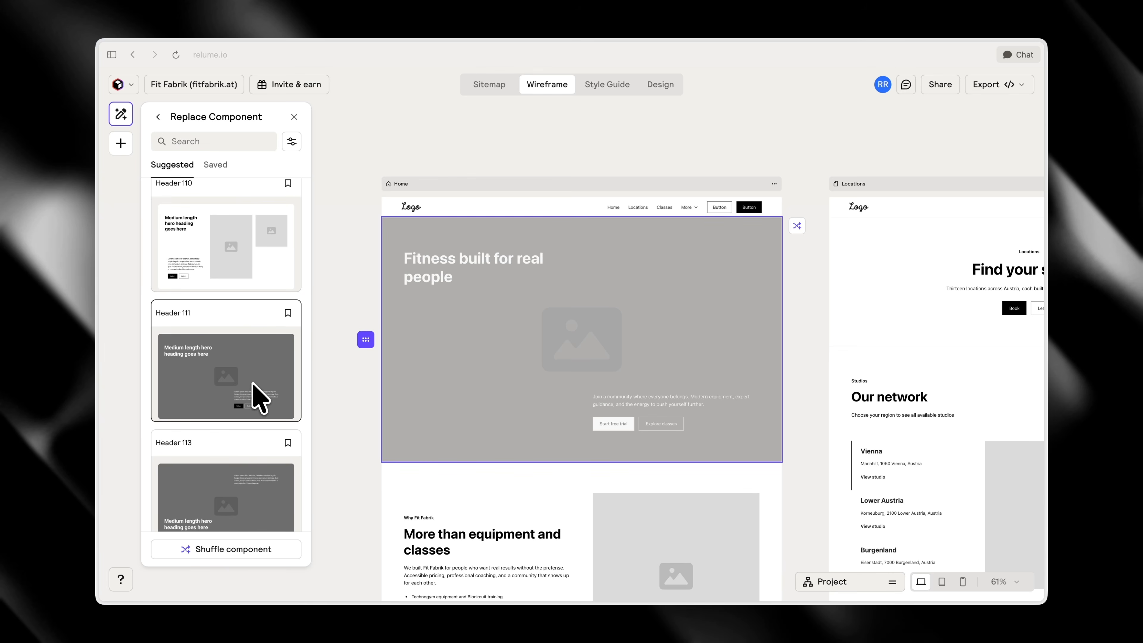
{"action": "scroll", "coordinate": [259, 387], "scroll_direction": "down", "scroll_amount": 1}
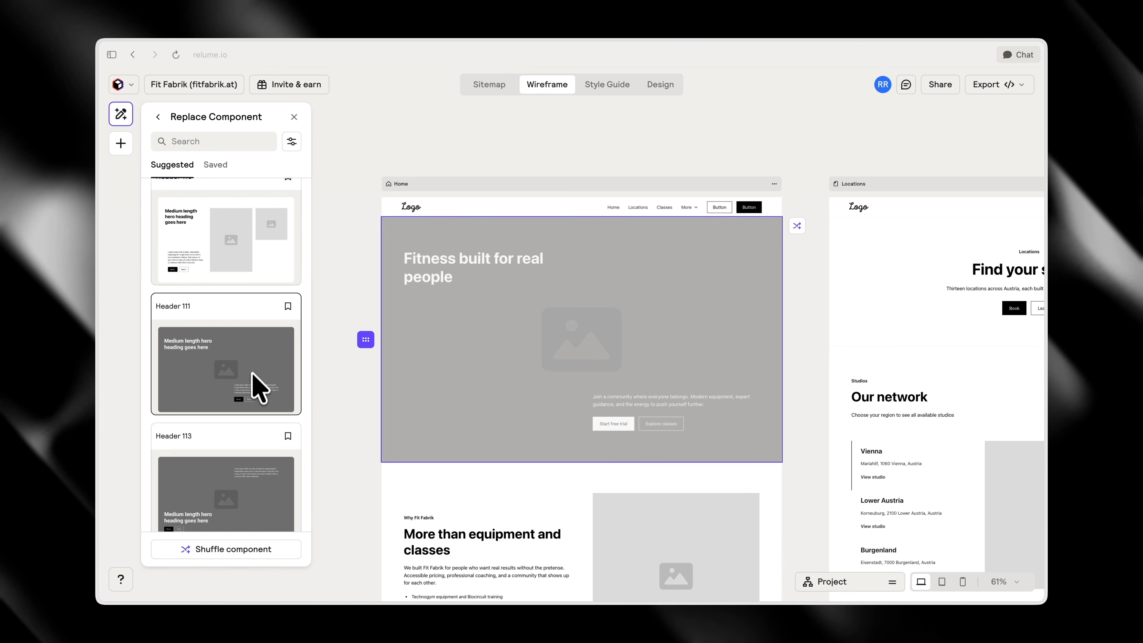
{"action": "scroll", "coordinate": [250, 474], "scroll_direction": "down", "scroll_amount": 5}
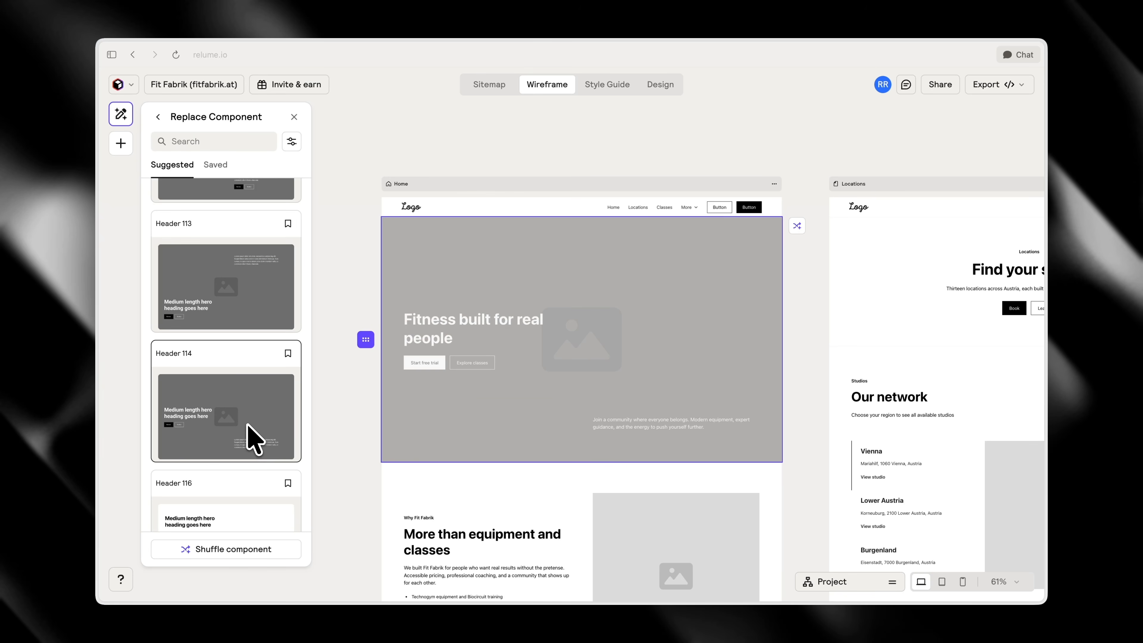
{"action": "scroll", "coordinate": [248, 427], "scroll_direction": "down", "scroll_amount": 3}
{"action": "scroll", "coordinate": [247, 432], "scroll_direction": "up", "scroll_amount": 8}
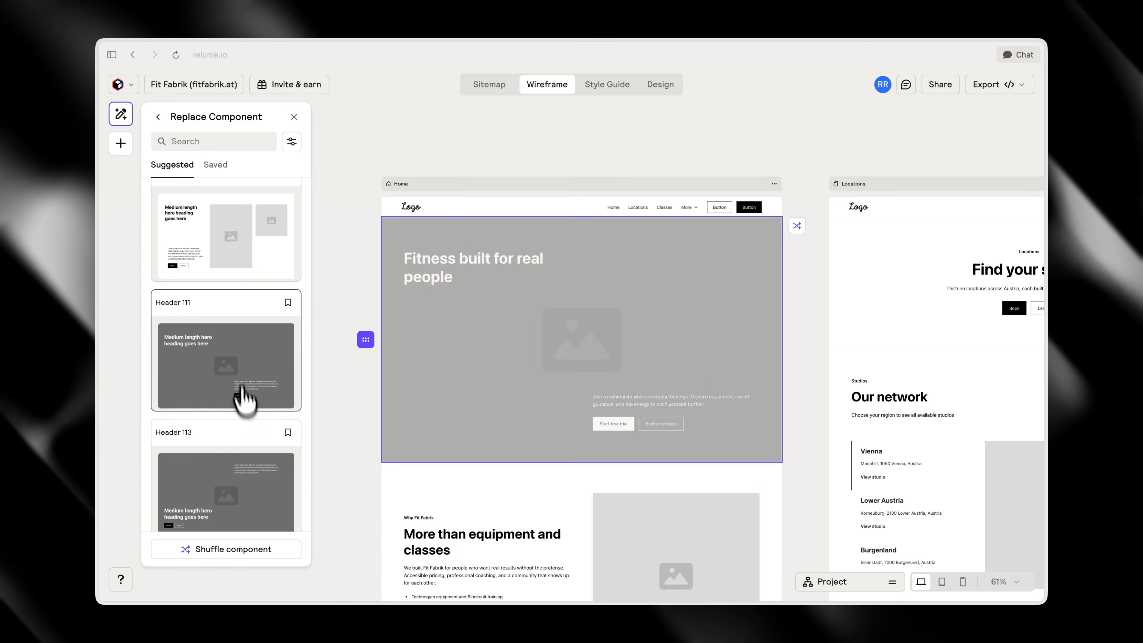
{"action": "left_click", "coordinate": [243, 396]}
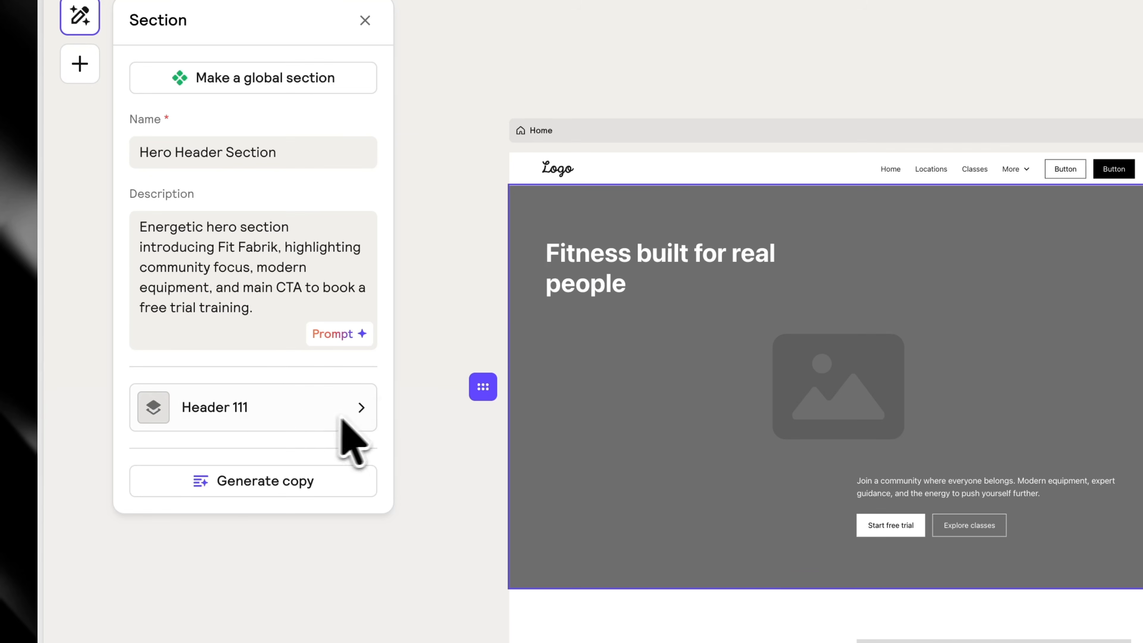
Replace the global navbar component with Navbar 14 after browsing the suggested navbar layouts
{"action": "left_click", "coordinate": [632, 173]}
{"action": "left_click", "coordinate": [225, 331]}
{"action": "scroll", "coordinate": [270, 396], "scroll_direction": "down", "scroll_amount": 5}
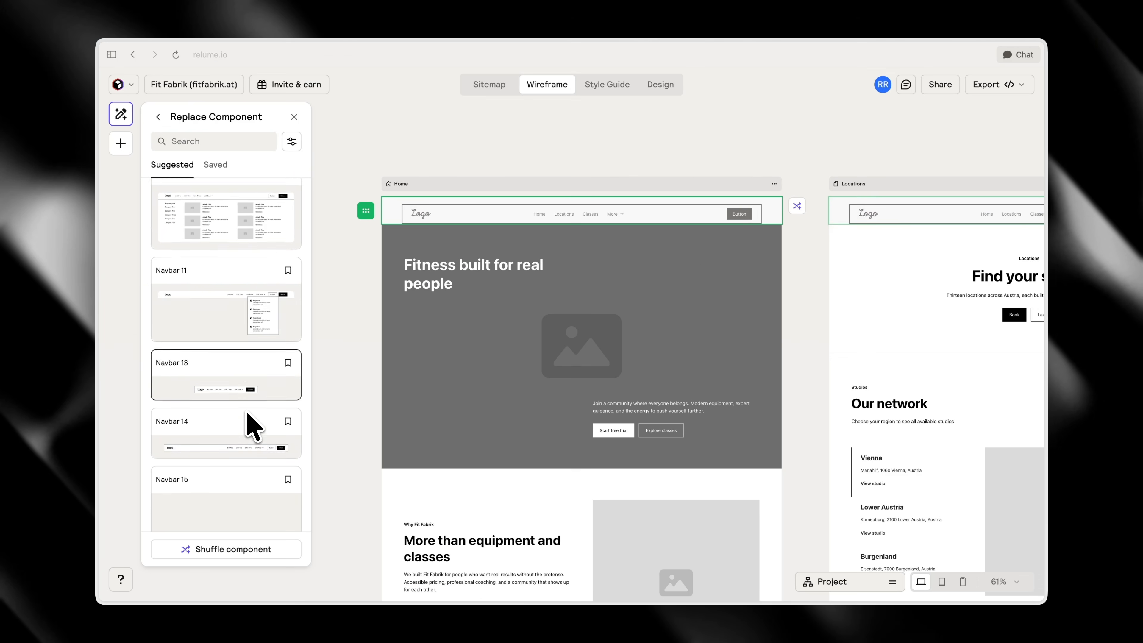
{"action": "scroll", "coordinate": [245, 414], "scroll_direction": "down", "scroll_amount": 1}
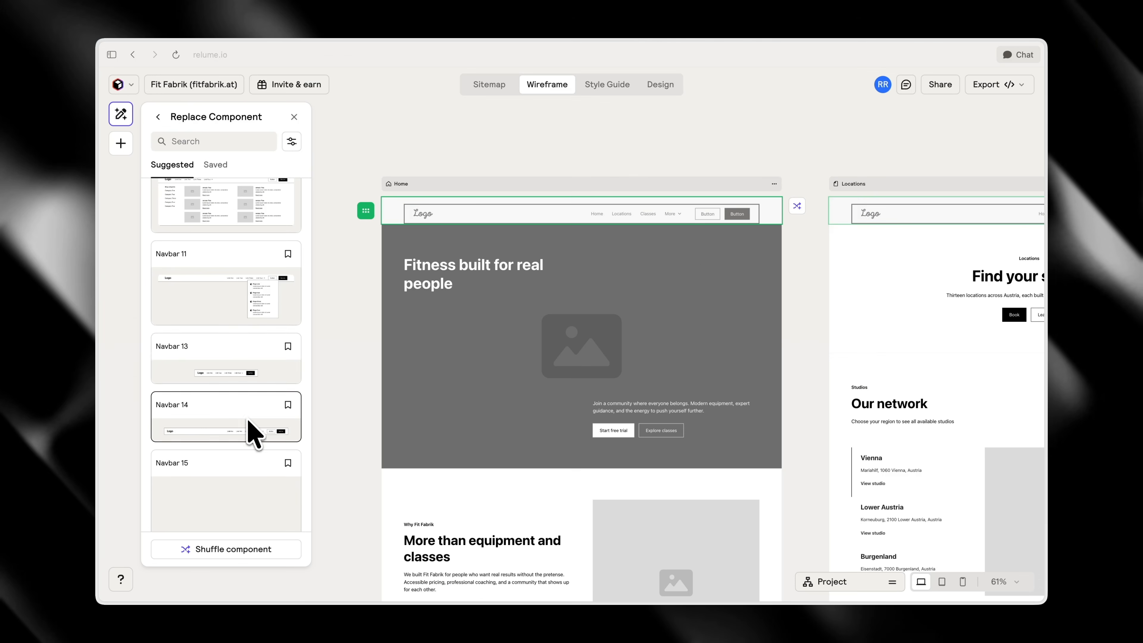
{"action": "left_click", "coordinate": [262, 427]}
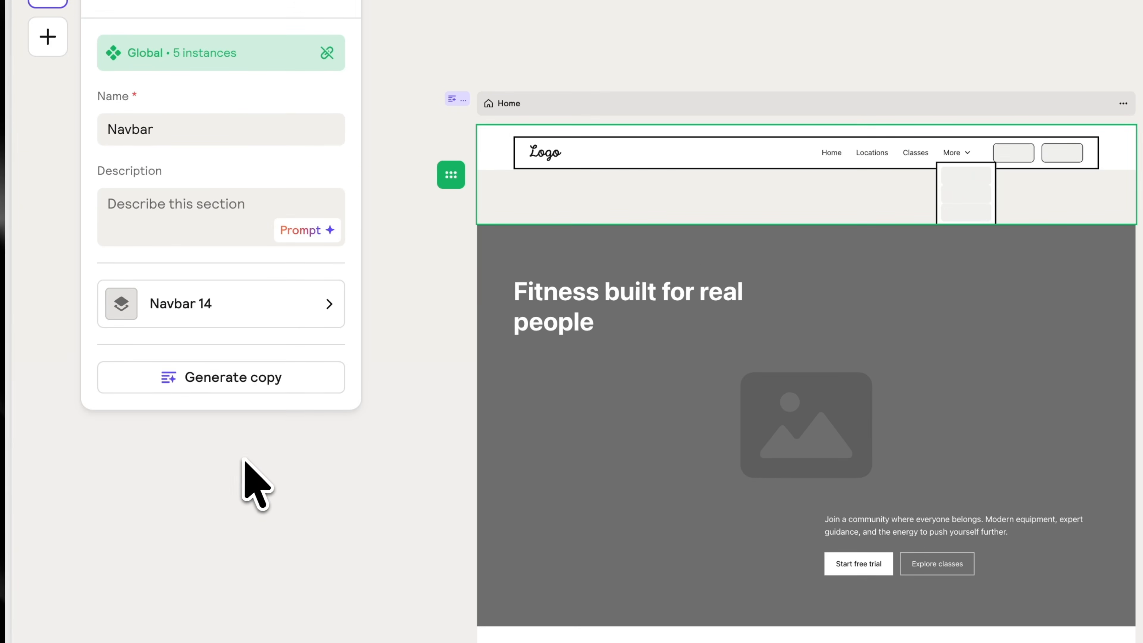
{"action": "left_click", "coordinate": [244, 460]}
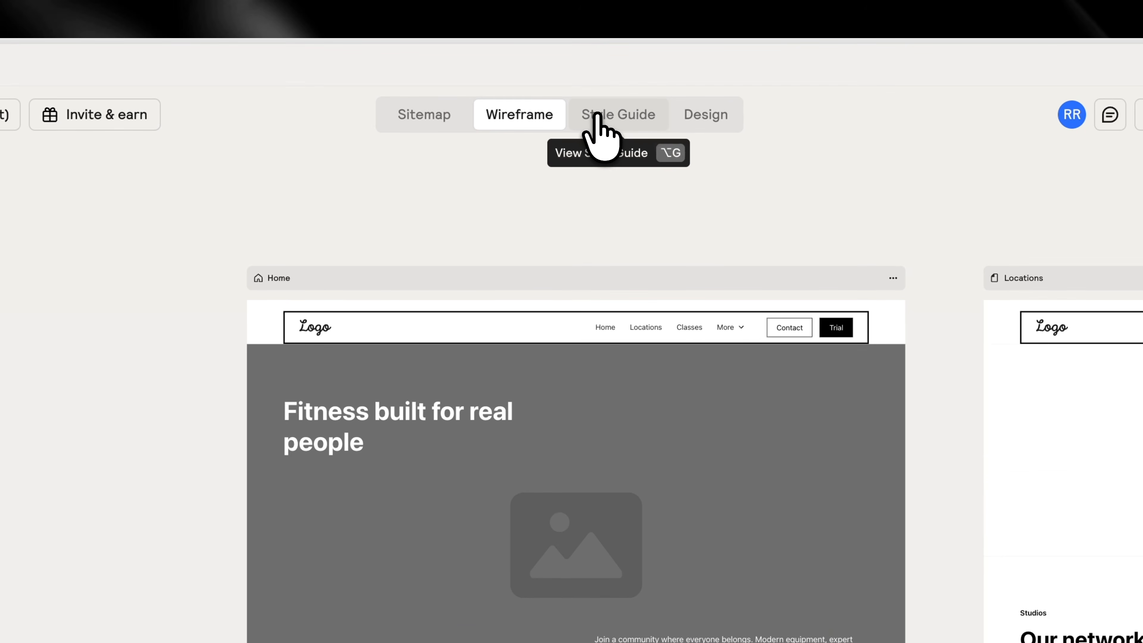
Open the style guide and set the main color's hex value to #D4F803
{"action": "left_click", "coordinate": [474, 5]}
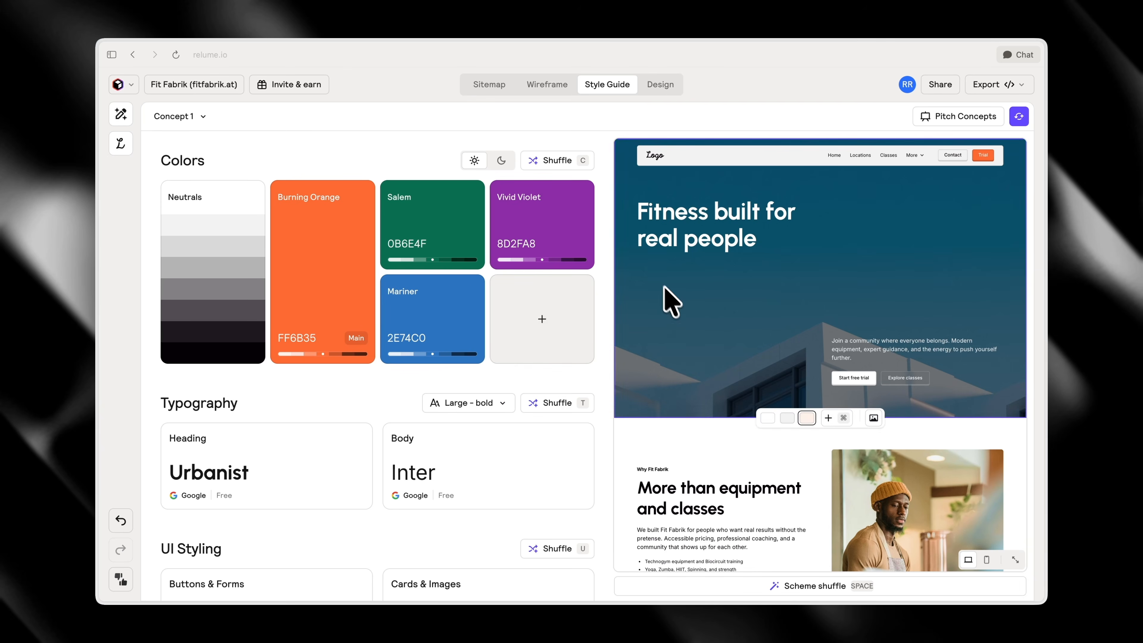
{"action": "left_click", "coordinate": [310, 344]}
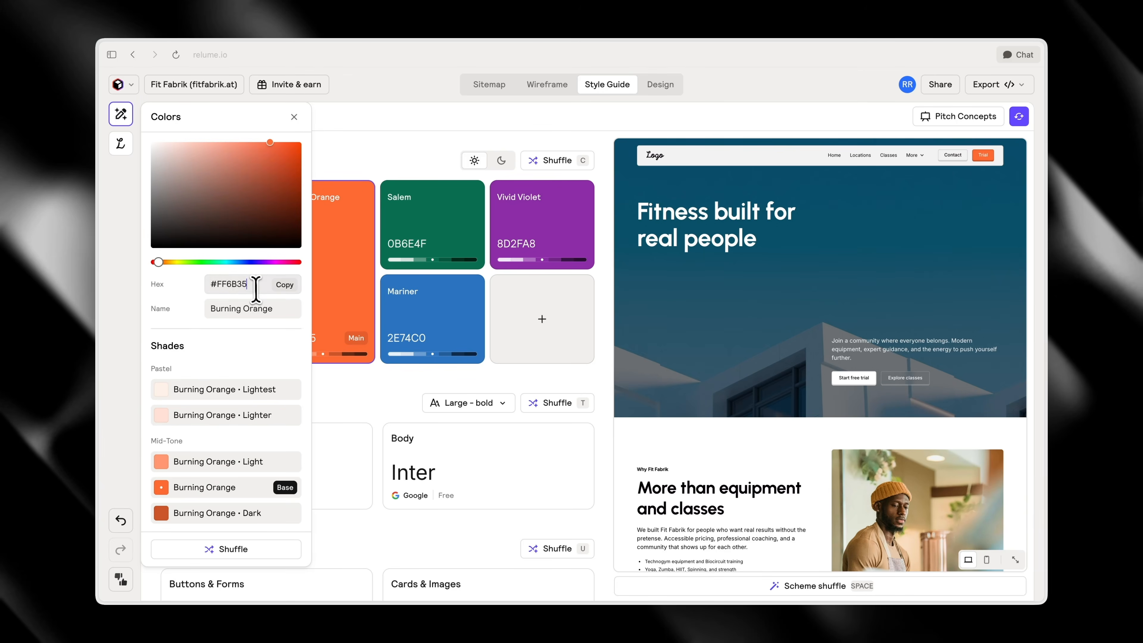
{"action": "left_click", "coordinate": [255, 288]}
{"action": "type", "text": "#D4f803"}
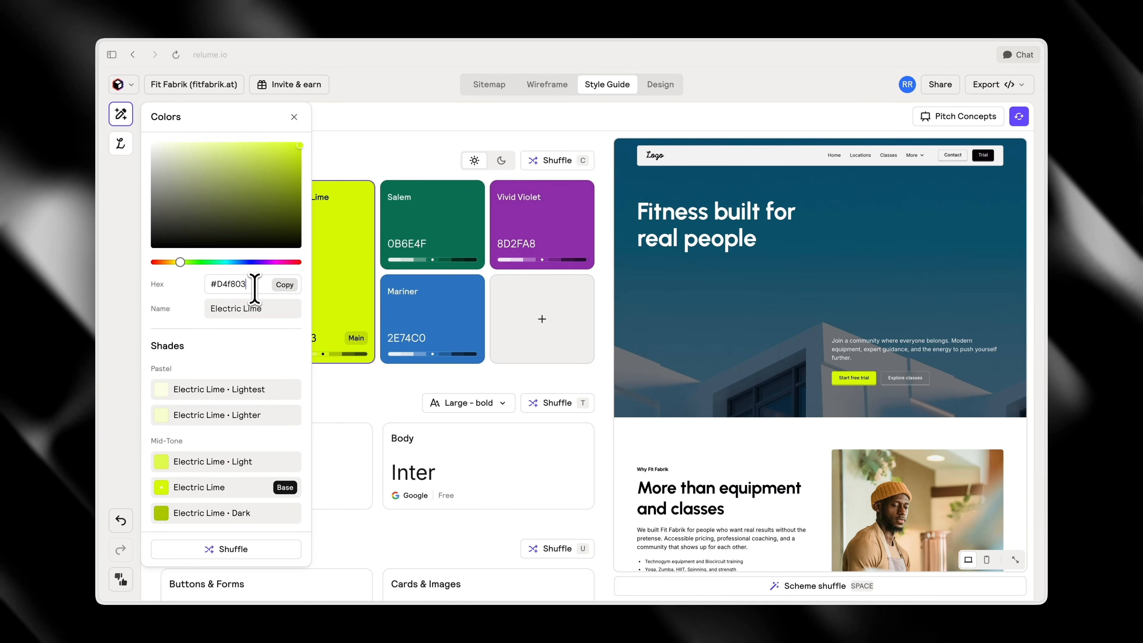
{"action": "left_click", "coordinate": [293, 117]}
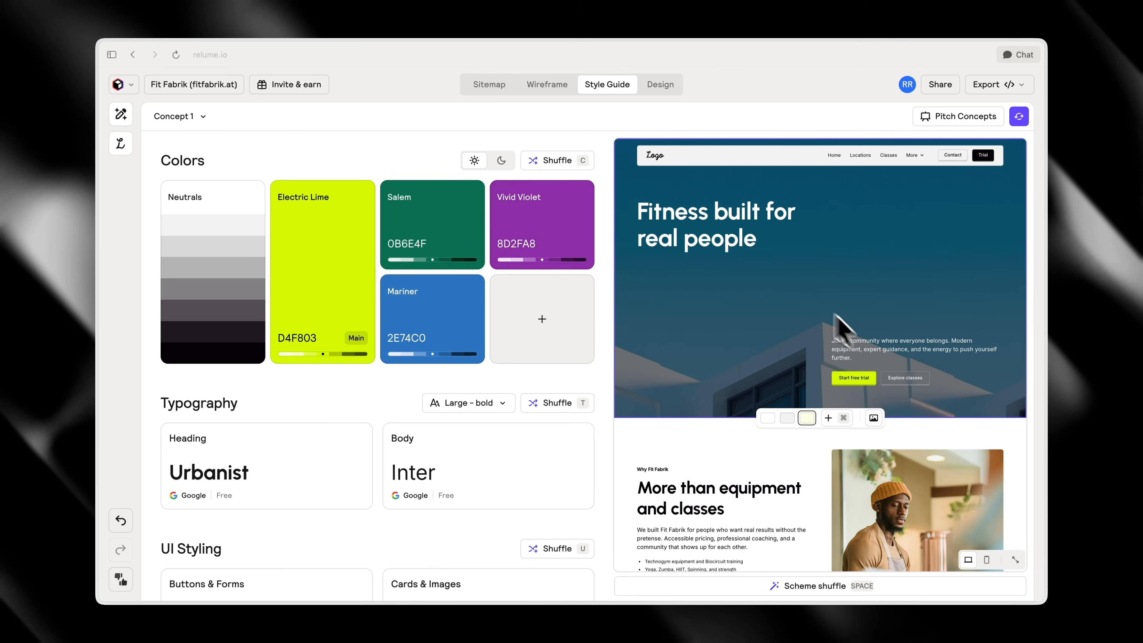
Set the navbar's background color to black after trying the bright Electric Lime shade
{"action": "left_click", "coordinate": [833, 172]}
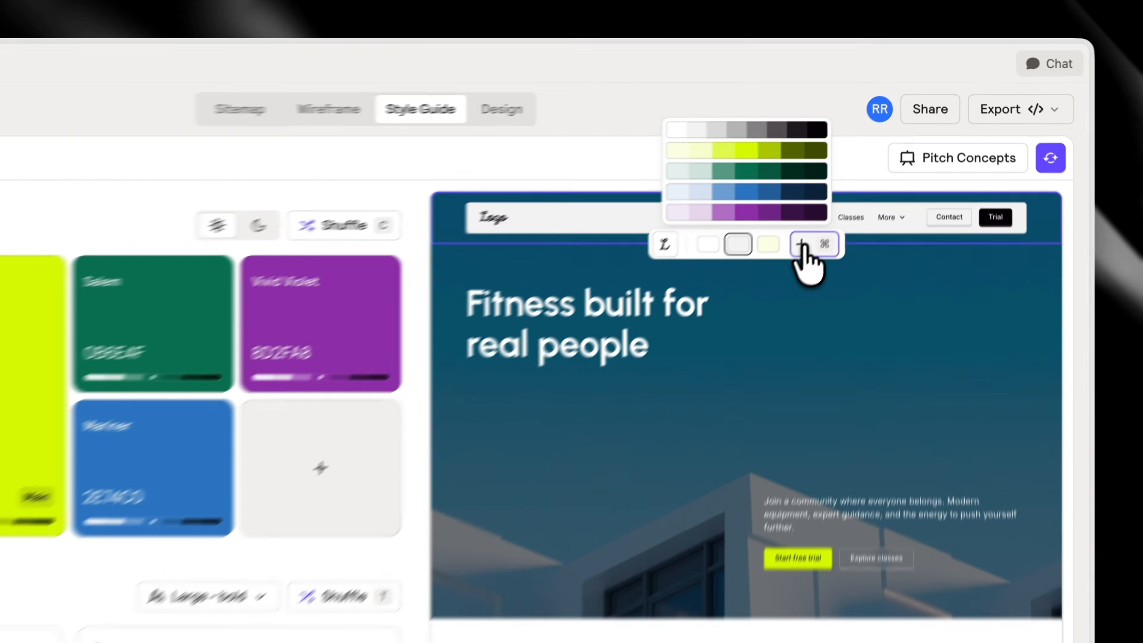
{"action": "left_click", "coordinate": [867, 98]}
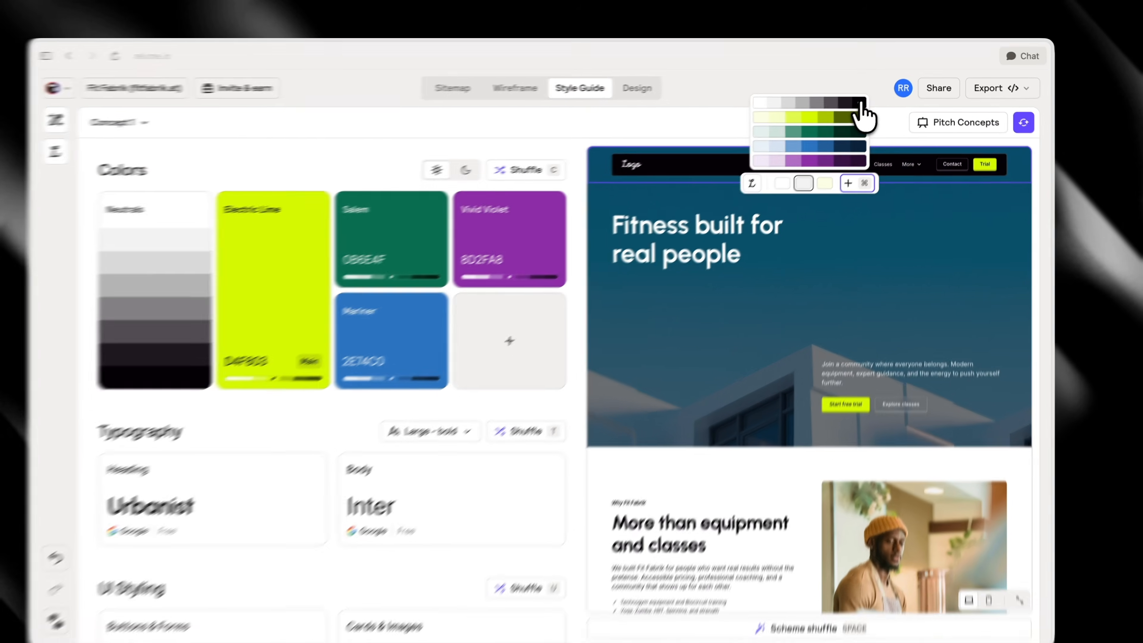
{"action": "left_click", "coordinate": [765, 160]}
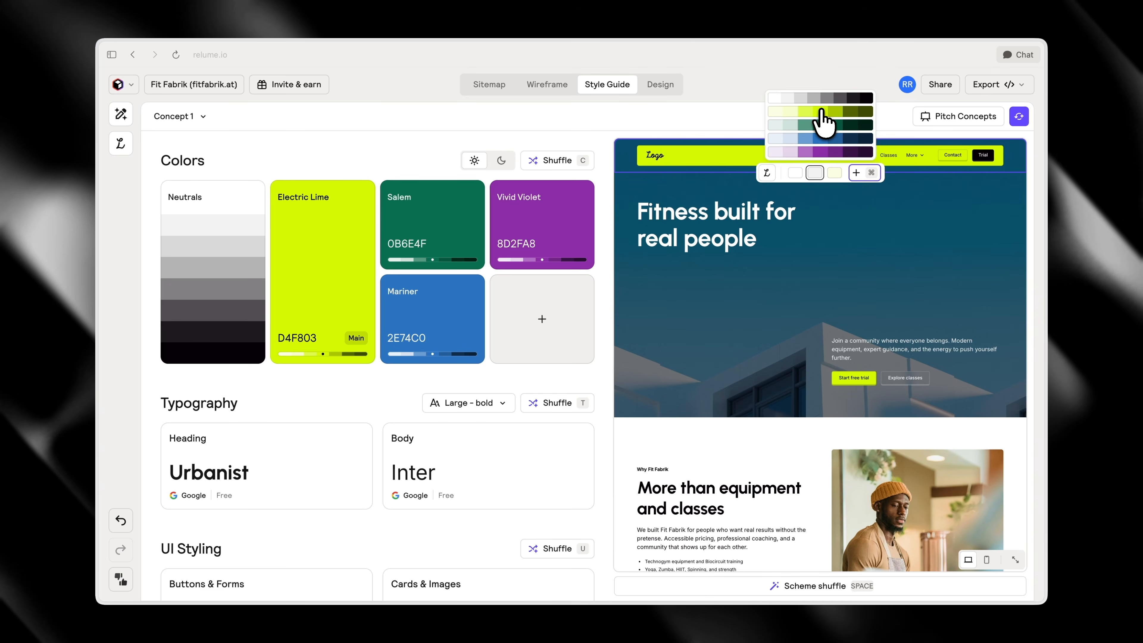
{"action": "left_click", "coordinate": [866, 98]}
Apply the black color scheme to the Real results testimonials and the Ready to get started section
{"action": "scroll", "coordinate": [684, 313], "scroll_direction": "down", "scroll_amount": 5}
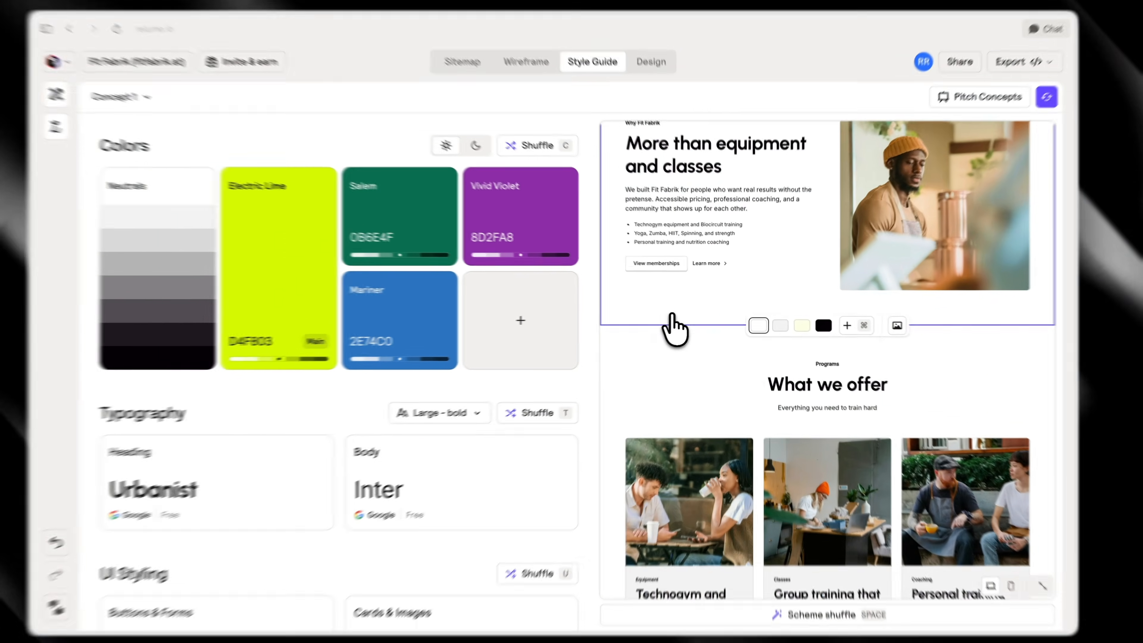
{"action": "scroll", "coordinate": [672, 318], "scroll_direction": "down", "scroll_amount": 10}
{"action": "left_click", "coordinate": [817, 300]}
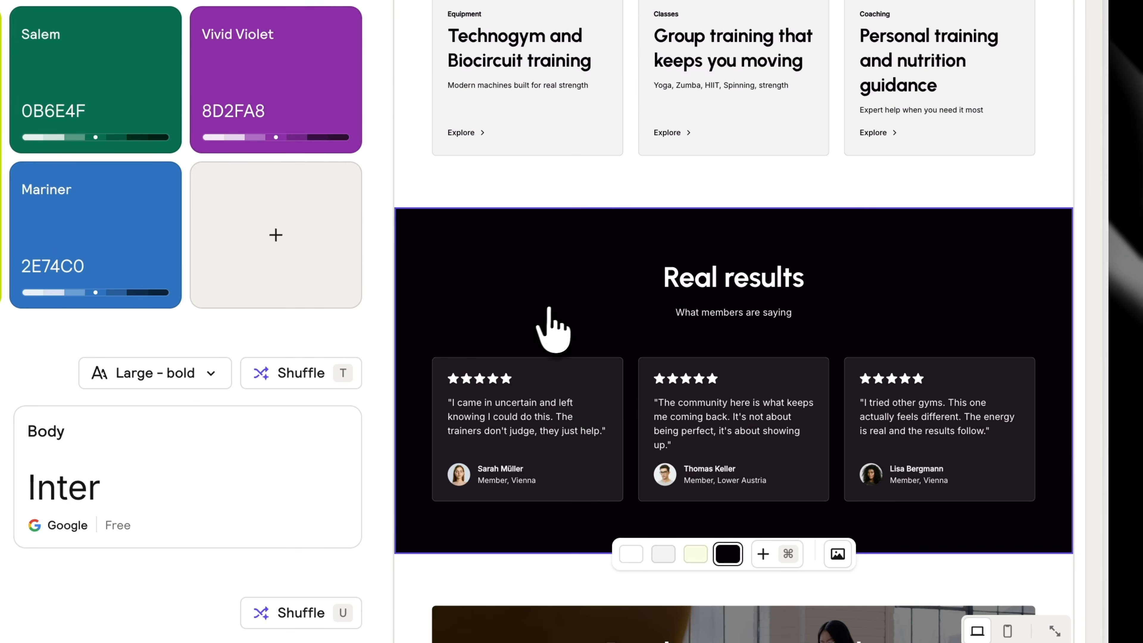
{"action": "scroll", "coordinate": [548, 310], "scroll_direction": "down", "scroll_amount": 3}
{"action": "left_click", "coordinate": [774, 434]}
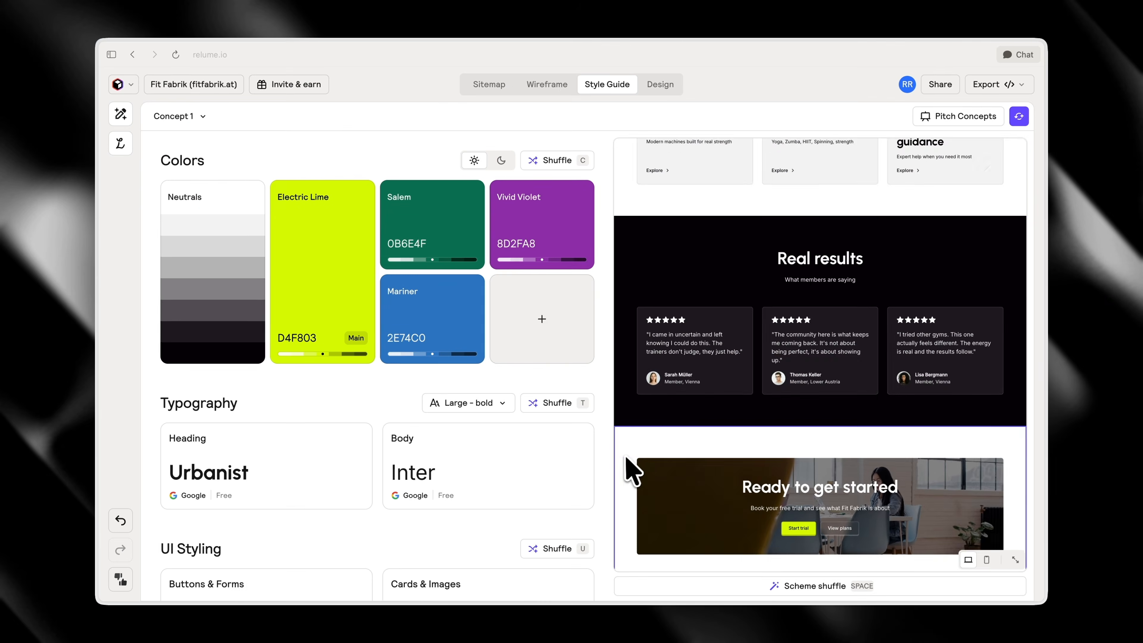
{"action": "scroll", "coordinate": [644, 459], "scroll_direction": "down", "scroll_amount": 3}
{"action": "left_click", "coordinate": [816, 460]}
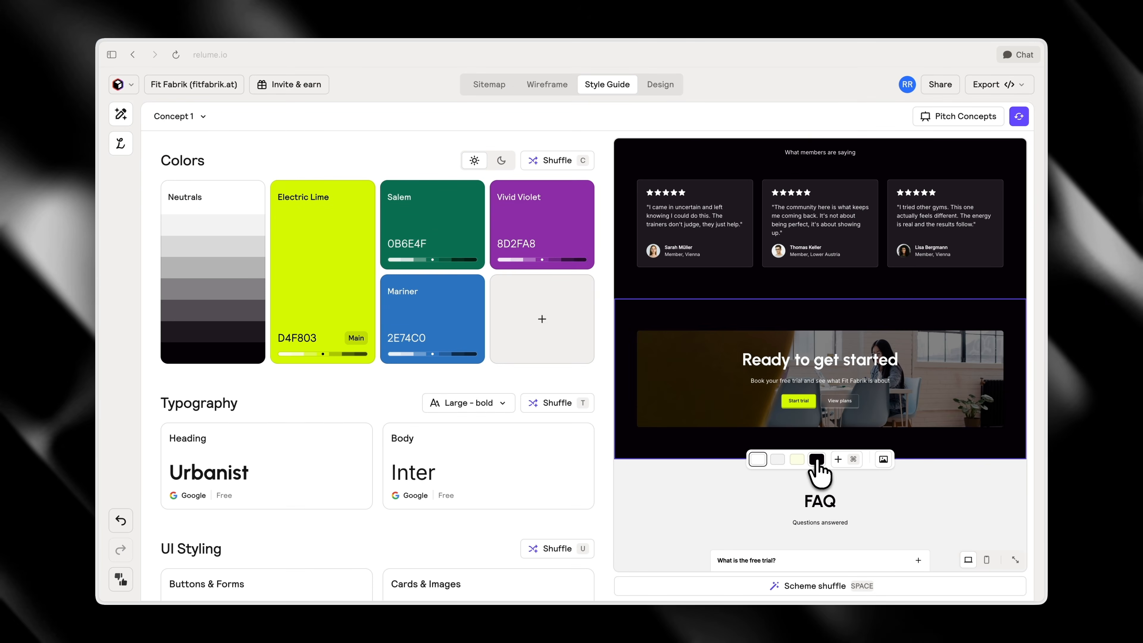
Choose a color scheme for the footer and review the remaining sections back up to the hero
{"action": "scroll", "coordinate": [881, 394], "scroll_direction": "down", "scroll_amount": 12}
{"action": "scroll", "coordinate": [949, 398], "scroll_direction": "up", "scroll_amount": 4}
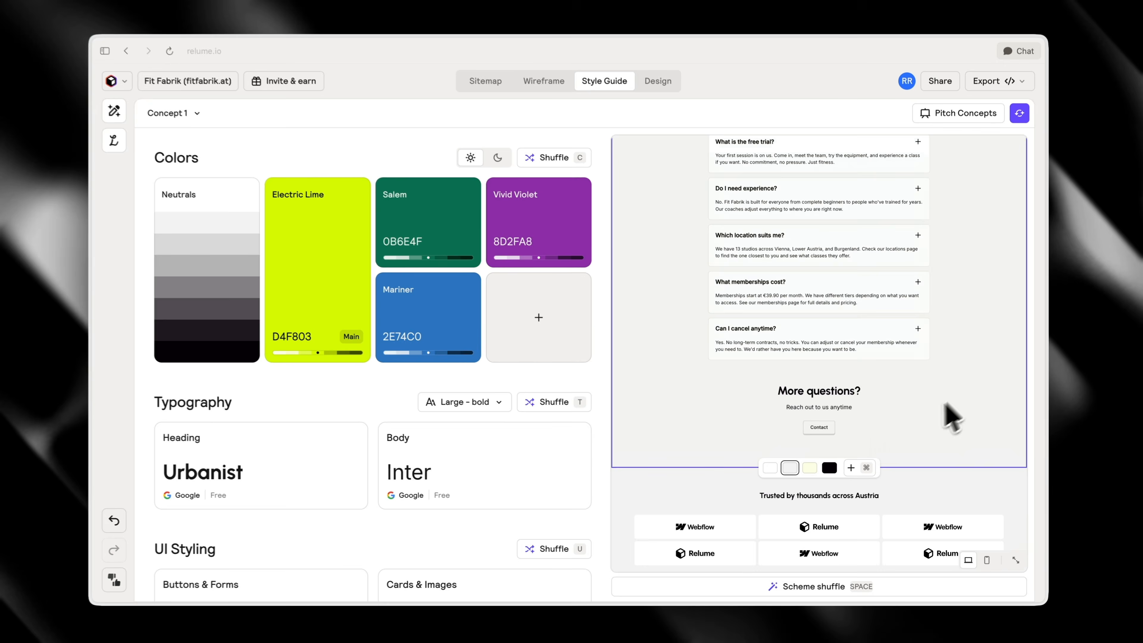
{"action": "scroll", "coordinate": [774, 459], "scroll_direction": "up", "scroll_amount": 4}
{"action": "scroll", "coordinate": [719, 455], "scroll_direction": "down", "scroll_amount": 10}
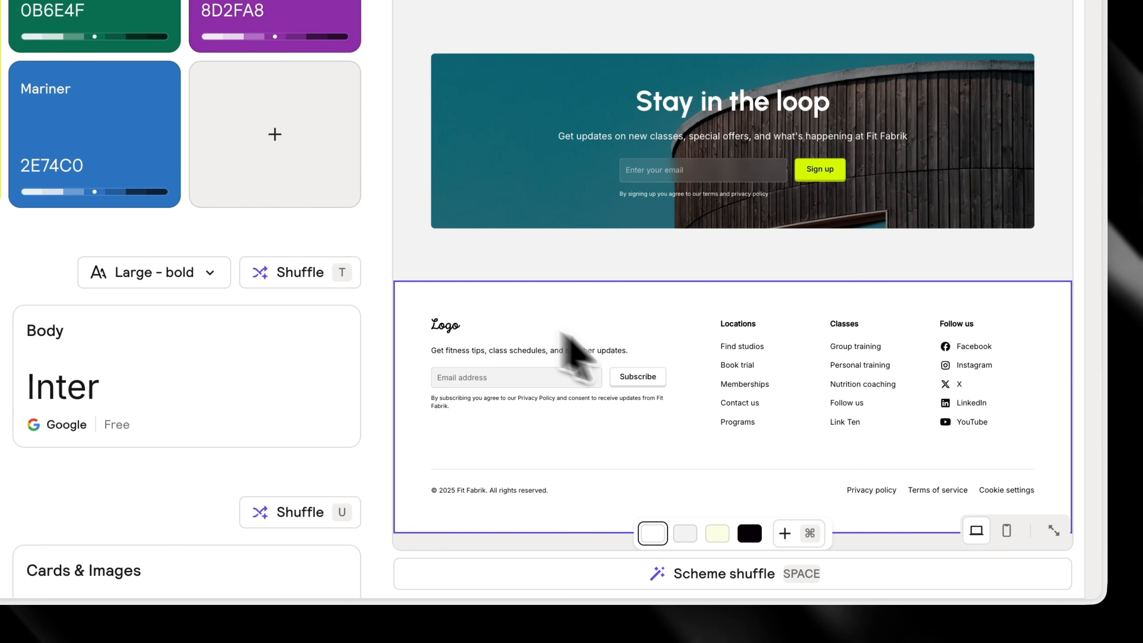
{"action": "left_click", "coordinate": [827, 560]}
{"action": "scroll", "coordinate": [923, 474], "scroll_direction": "up", "scroll_amount": 6}
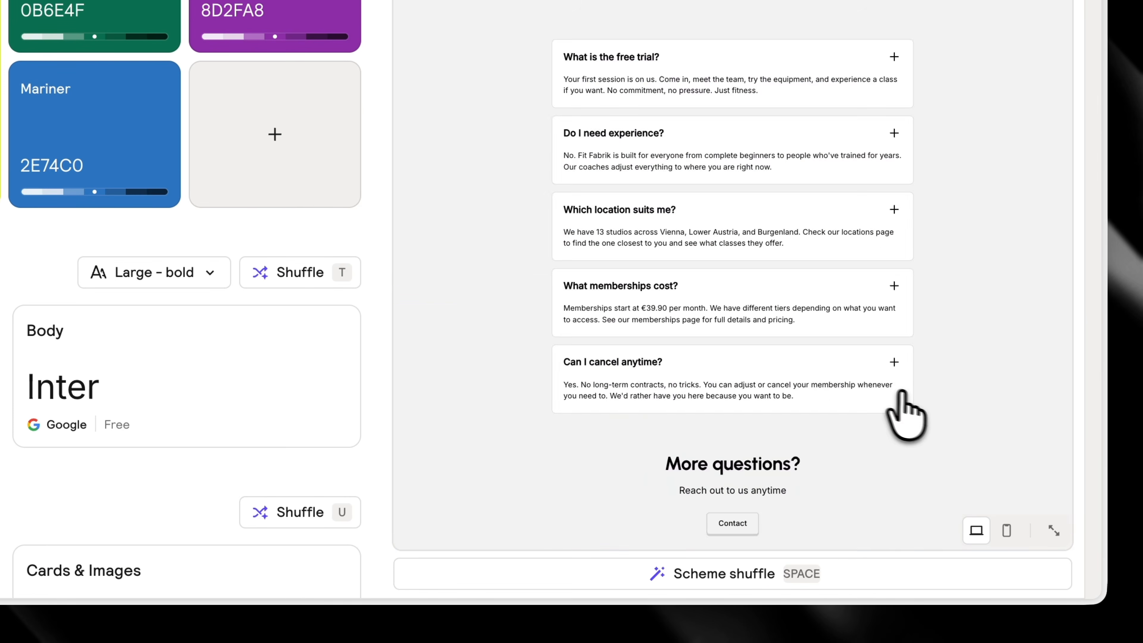
{"action": "scroll", "coordinate": [907, 414], "scroll_direction": "up", "scroll_amount": 20}
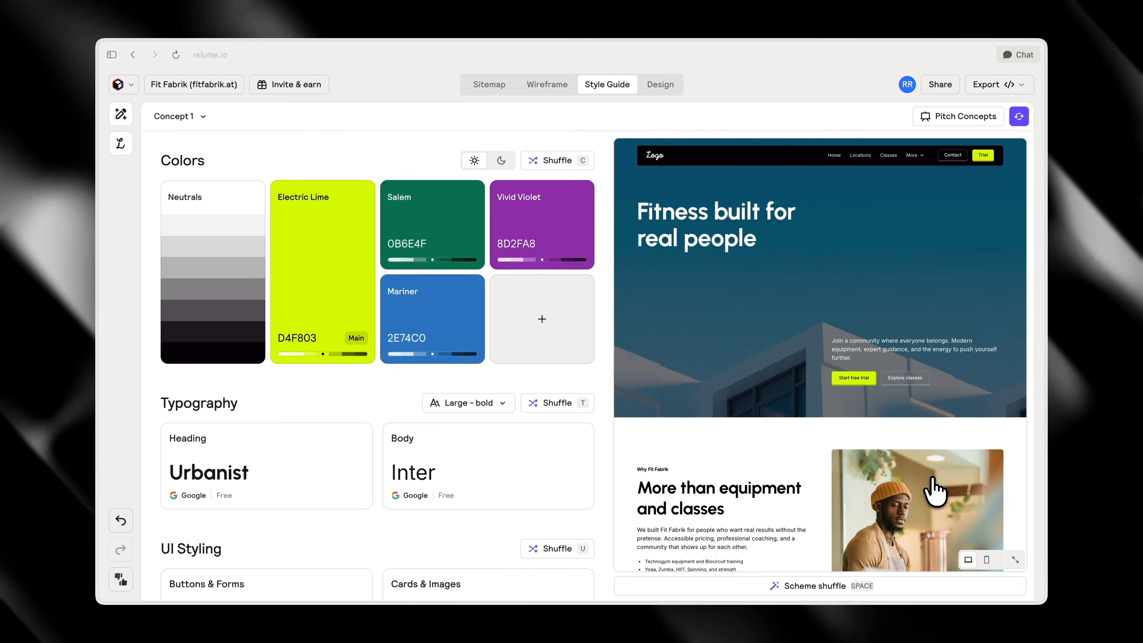
Search the heading fonts for "dela" and set the heading font to Dela Gothic One
{"action": "left_click", "coordinate": [323, 430]}
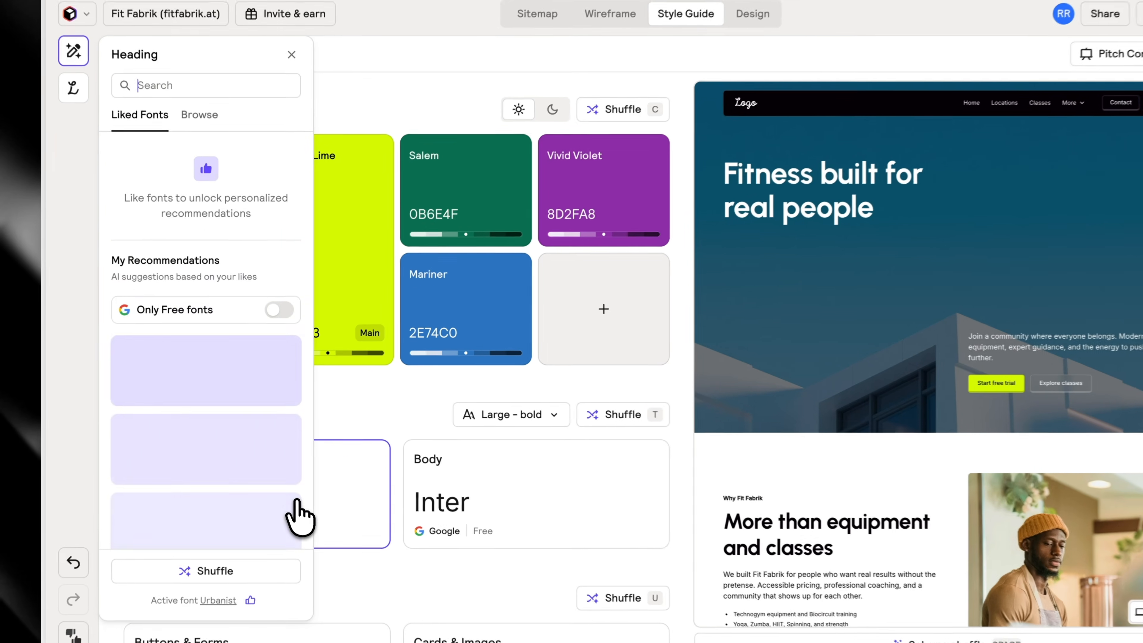
{"action": "left_click", "coordinate": [208, 427]}
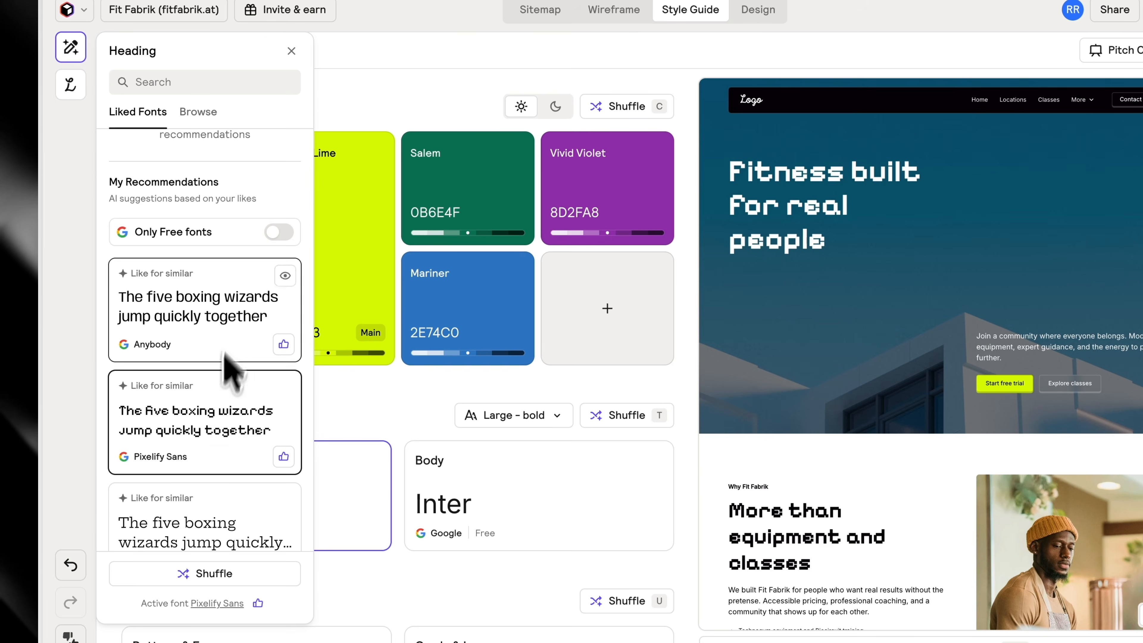
{"action": "left_click", "coordinate": [191, 82]}
{"action": "type", "text": "dela"}
{"action": "left_click", "coordinate": [180, 270]}
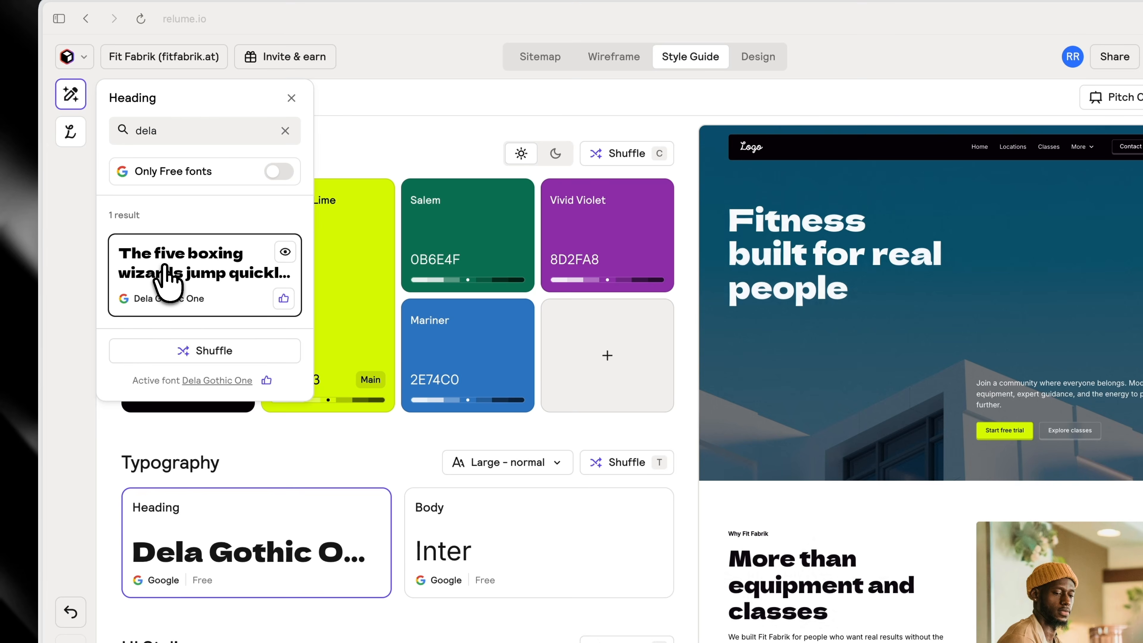
Set the typography style to Uppercase with Large size and Normal weight
{"action": "left_click", "coordinate": [281, 460]}
{"action": "left_click", "coordinate": [528, 464]}
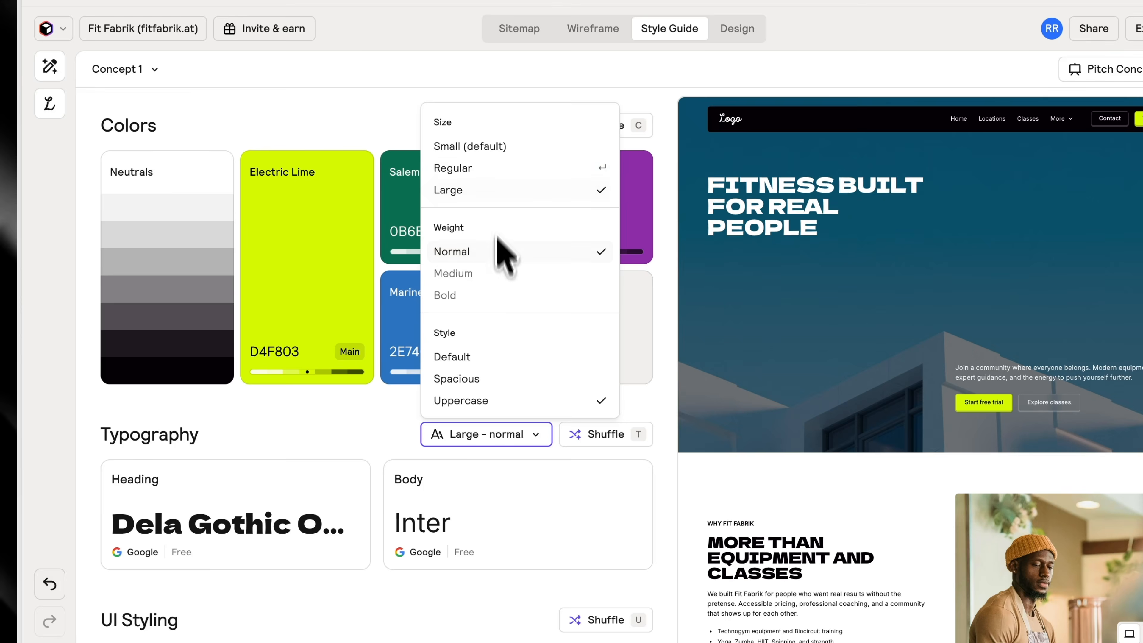
{"action": "left_click", "coordinate": [348, 451]}
Search the body fonts for "manrope", set the body font to Manrope and check it in the page preview
{"action": "scroll", "coordinate": [387, 468], "scroll_direction": "down", "scroll_amount": 1}
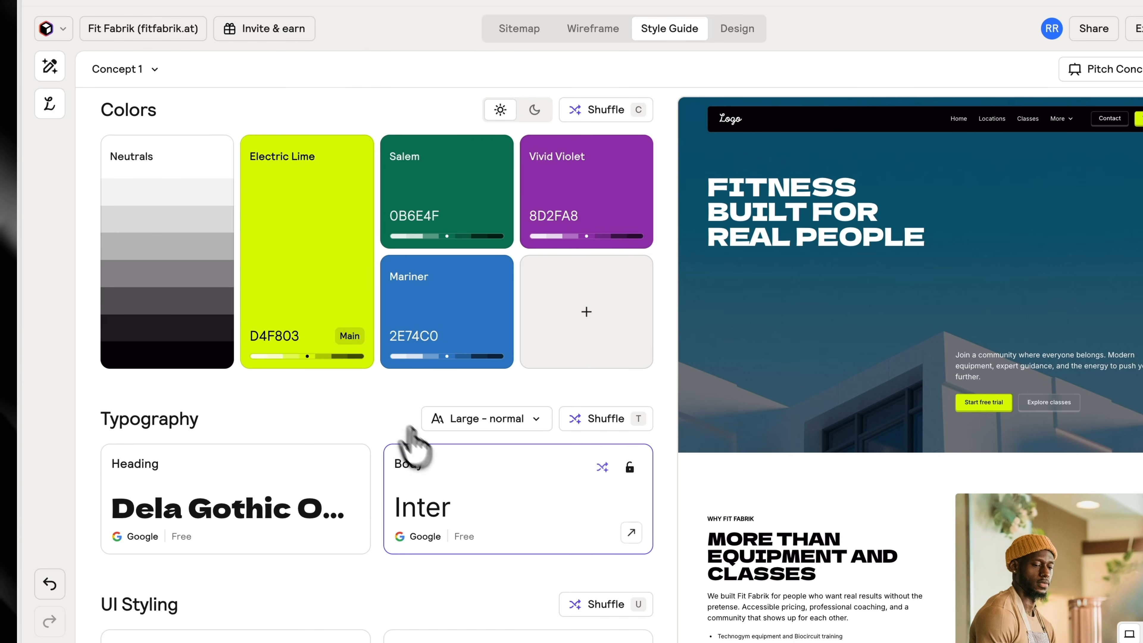
{"action": "left_click", "coordinate": [462, 481]}
{"action": "type", "text": "manrope"}
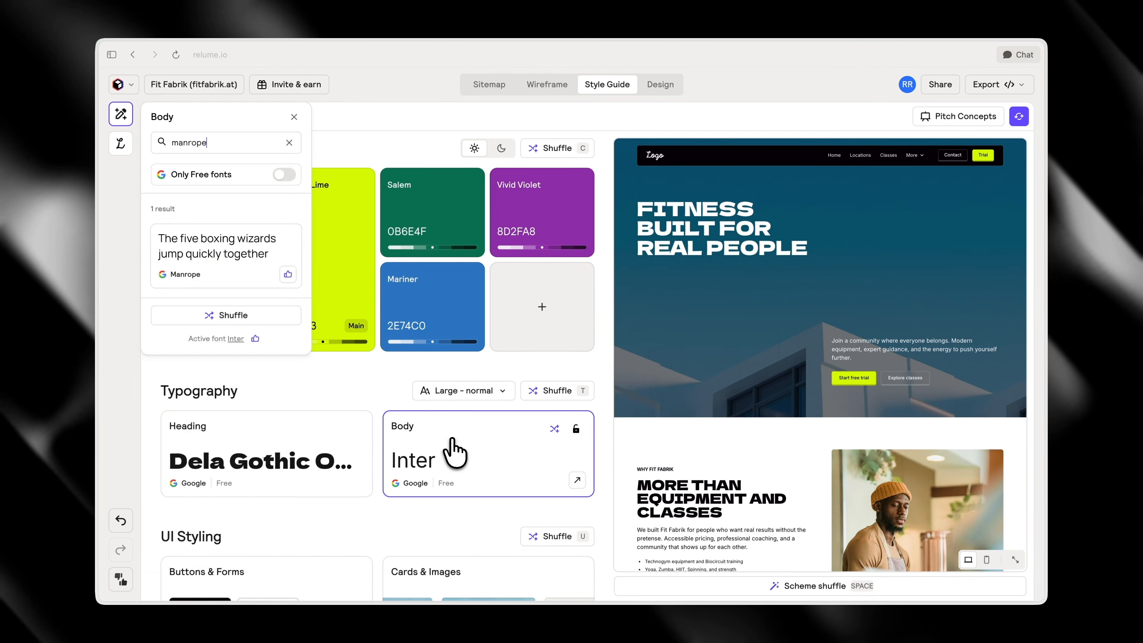
{"action": "left_click", "coordinate": [230, 268]}
{"action": "scroll", "coordinate": [494, 396], "scroll_direction": "down", "scroll_amount": 1}
{"action": "scroll", "coordinate": [801, 481], "scroll_direction": "down", "scroll_amount": 2}
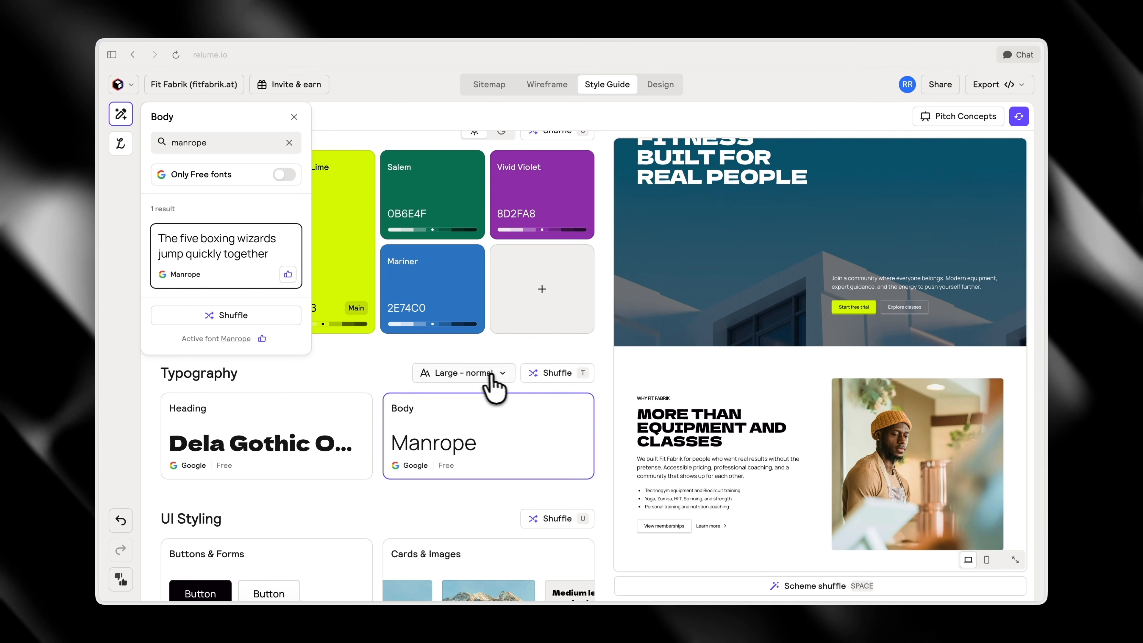
{"action": "scroll", "coordinate": [532, 398], "scroll_direction": "down", "scroll_amount": 2}
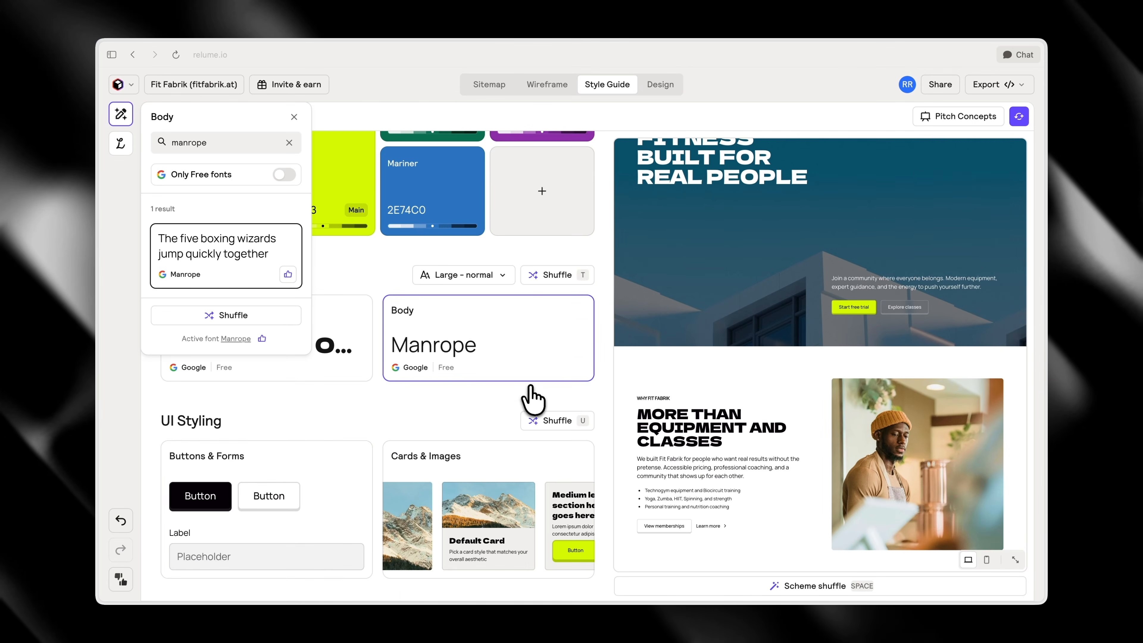
Preview the alternative button and form styles, including Gradient and Elevate, and keep the Bubble style
{"action": "left_click", "coordinate": [342, 464]}
{"action": "scroll", "coordinate": [264, 258], "scroll_direction": "down", "scroll_amount": 2}
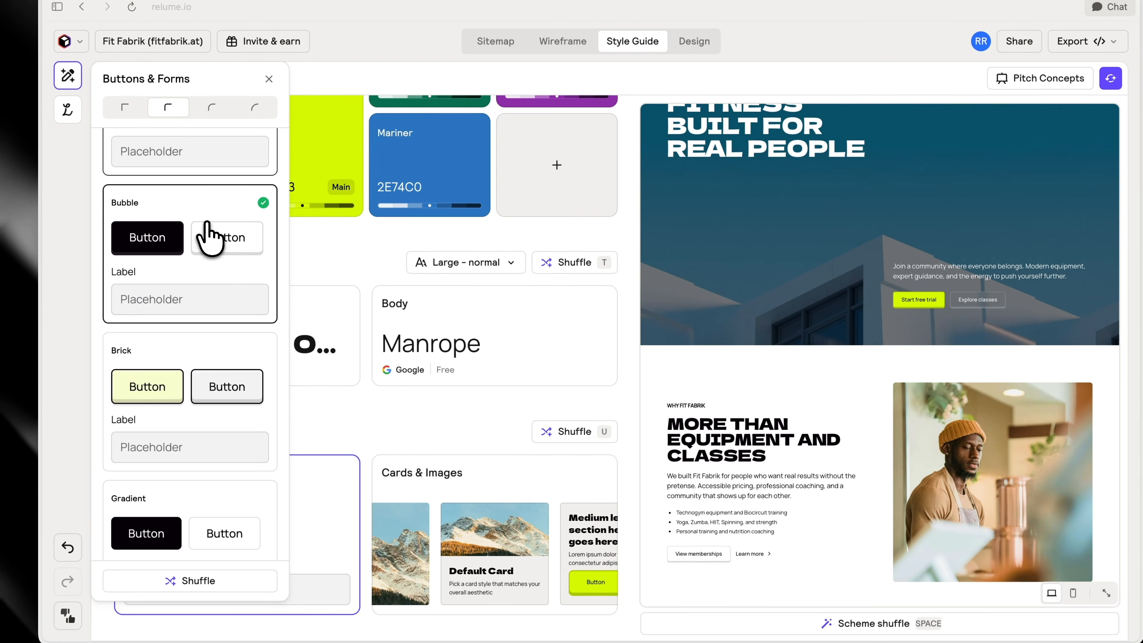
{"action": "scroll", "coordinate": [242, 251], "scroll_direction": "up", "scroll_amount": 2}
{"action": "scroll", "coordinate": [217, 331], "scroll_direction": "down", "scroll_amount": 6}
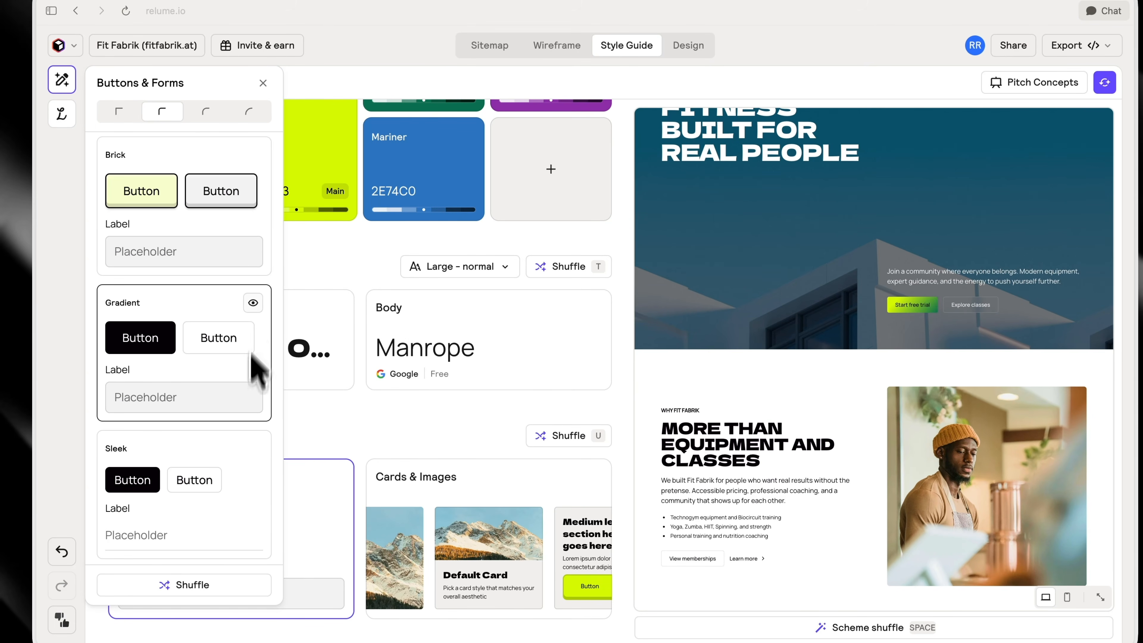
{"action": "scroll", "coordinate": [255, 363], "scroll_direction": "down", "scroll_amount": 4}
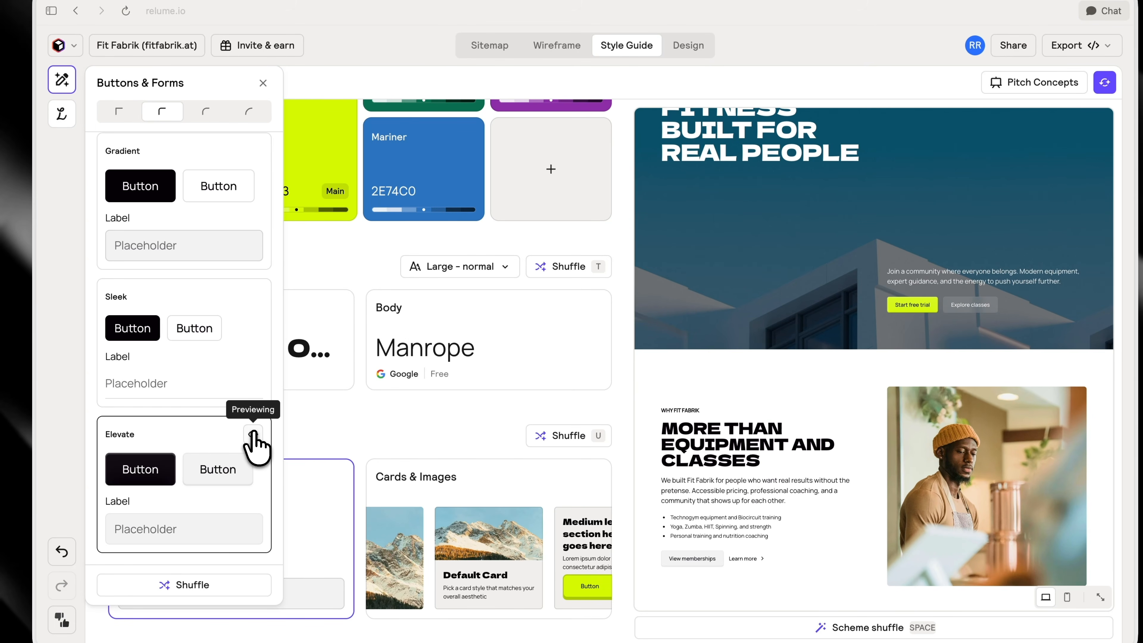
{"action": "scroll", "coordinate": [247, 396], "scroll_direction": "up", "scroll_amount": 7}
{"action": "left_click", "coordinate": [396, 405]}
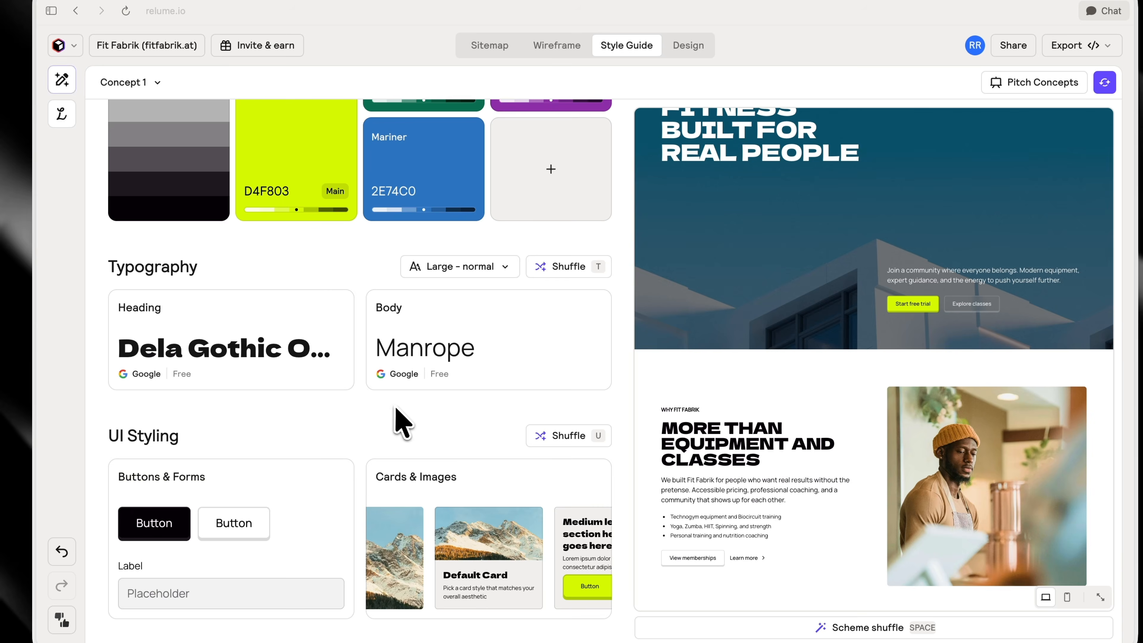
Apply the Edgy style to cards and images and check it across the page sections
{"action": "scroll", "coordinate": [828, 450], "scroll_direction": "down", "scroll_amount": 9}
{"action": "left_click", "coordinate": [421, 459]}
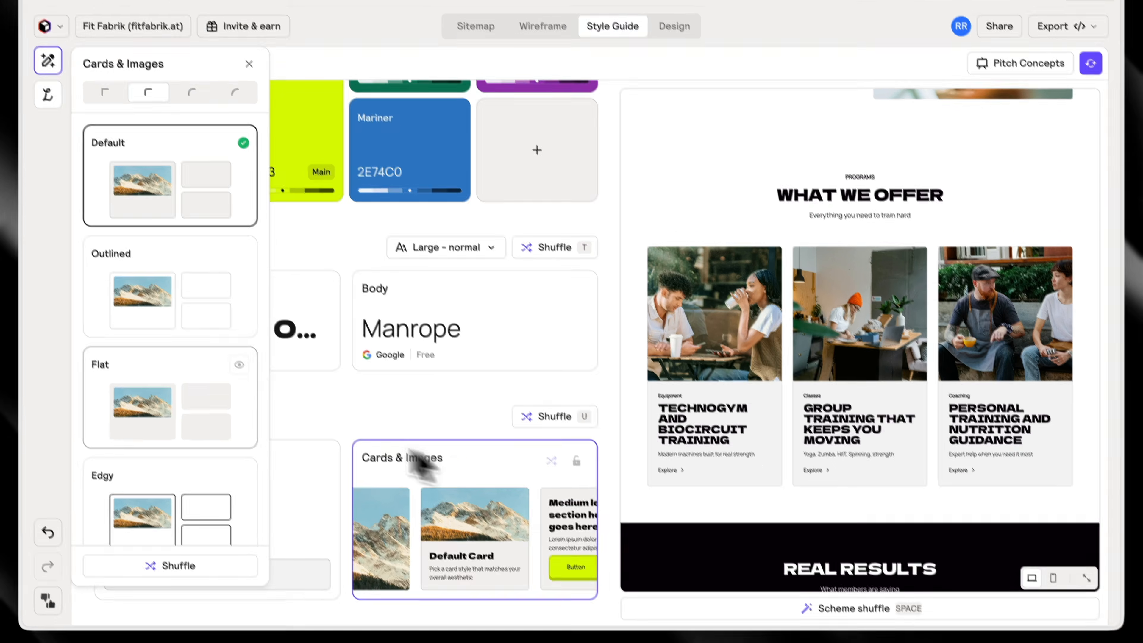
{"action": "left_click", "coordinate": [263, 369]}
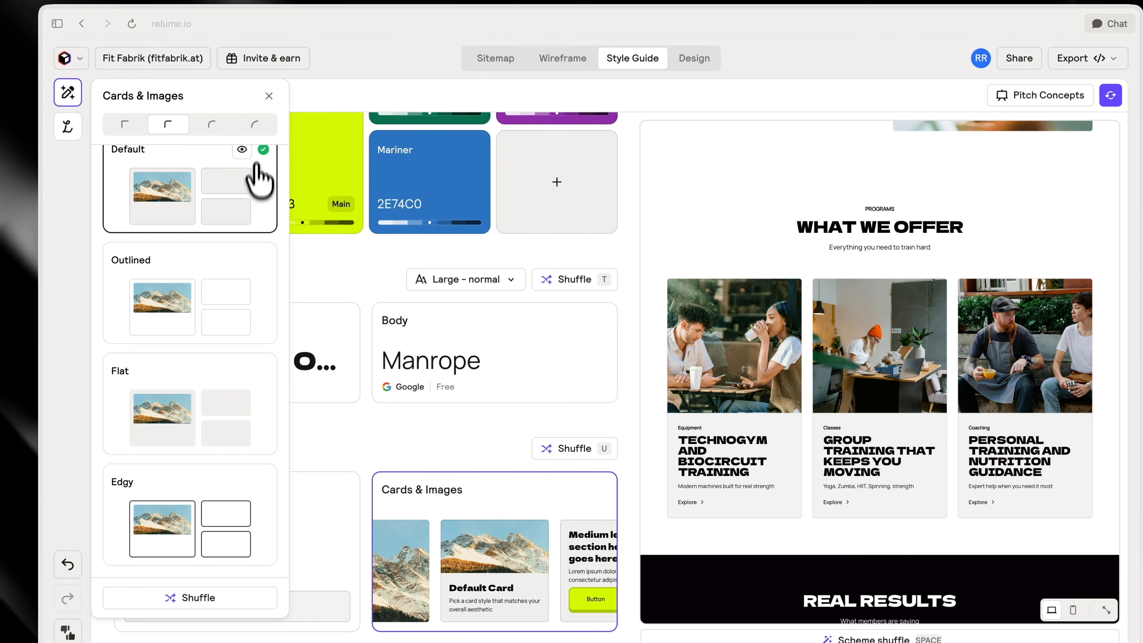
{"action": "left_click", "coordinate": [259, 482]}
{"action": "scroll", "coordinate": [840, 434], "scroll_direction": "down", "scroll_amount": 15}
{"action": "scroll", "coordinate": [841, 435], "scroll_direction": "up", "scroll_amount": 5}
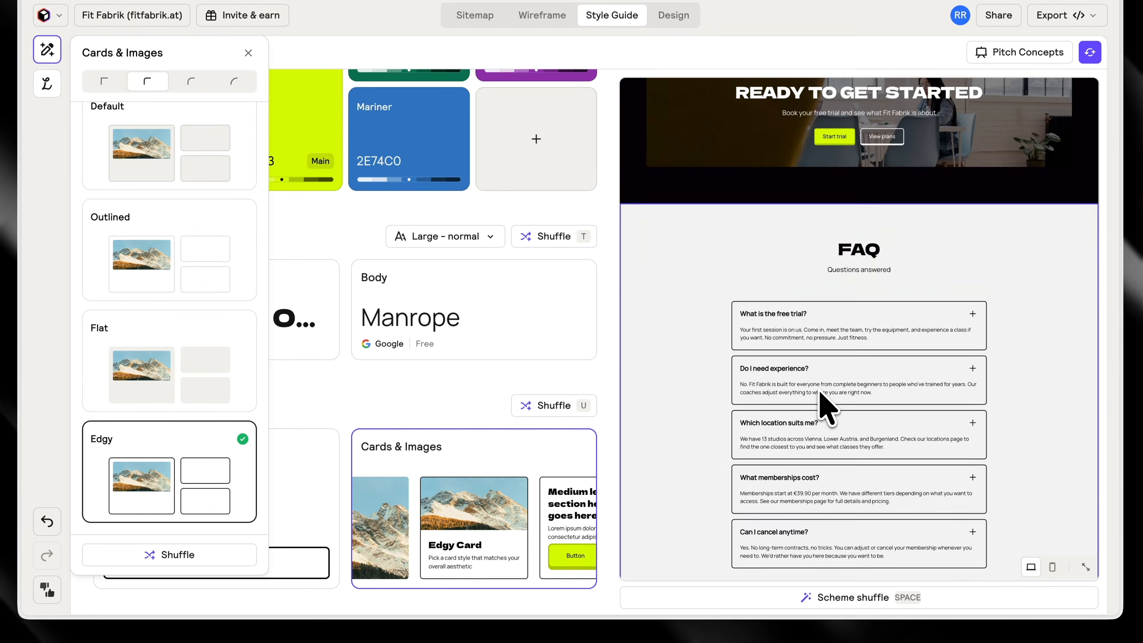
Try the Outlined style for cards and images, and switch back to the Default style
{"action": "left_click", "coordinate": [236, 222]}
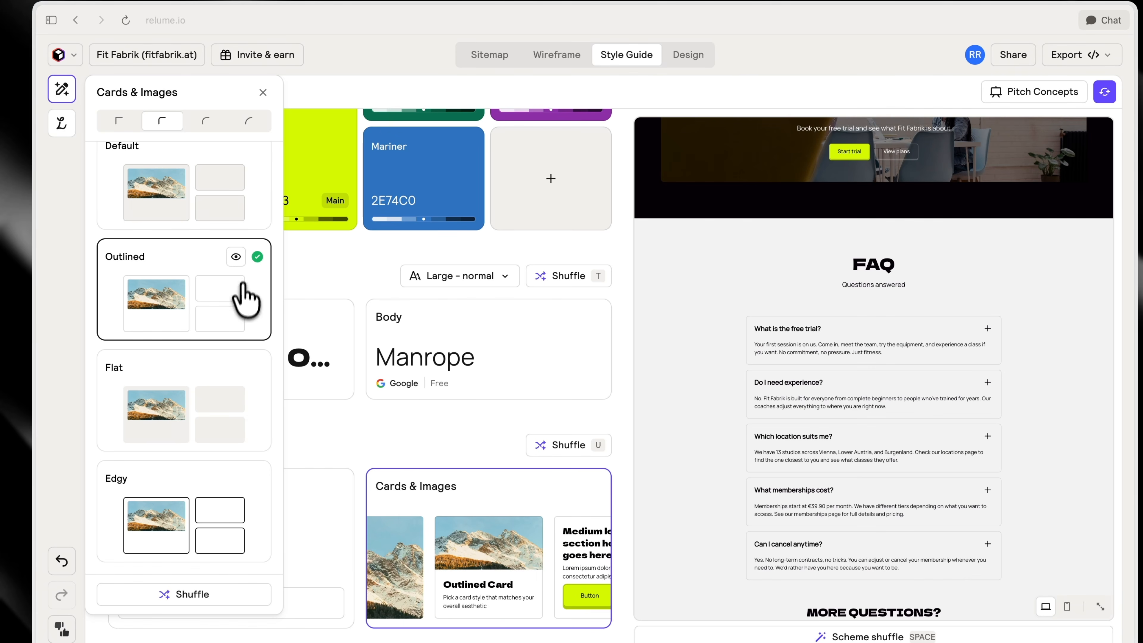
{"action": "scroll", "coordinate": [246, 299], "scroll_direction": "up", "scroll_amount": 1}
{"action": "left_click", "coordinate": [257, 171]}
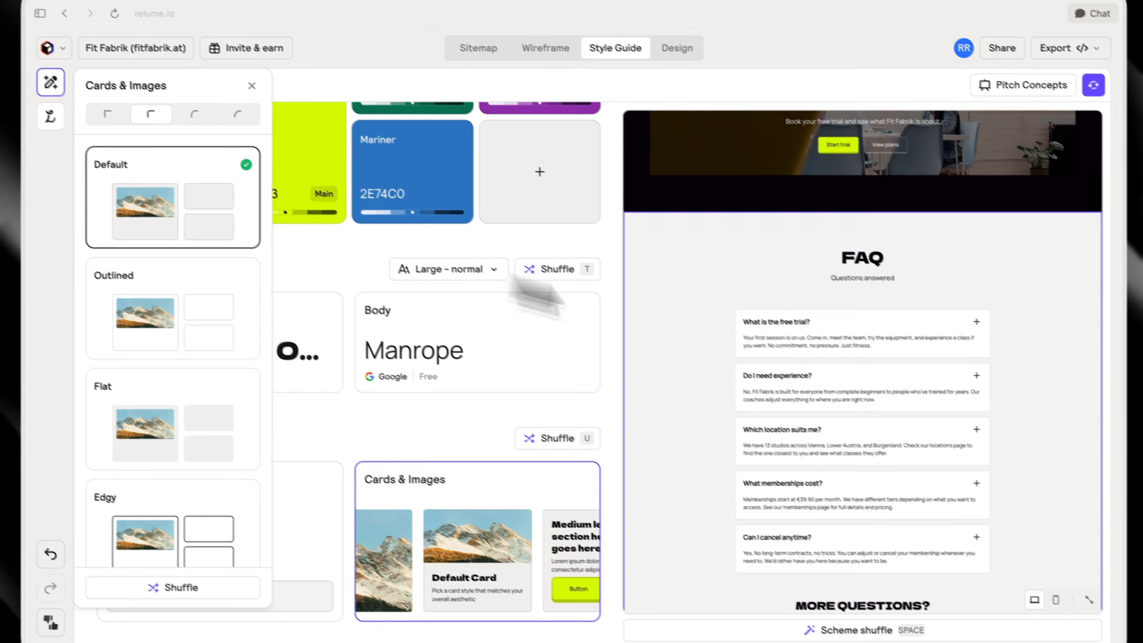
Replace the hero section's background image with Design-ohne-Titel-7.png from the images folder
{"action": "scroll", "coordinate": [830, 382], "scroll_direction": "down", "scroll_amount": 10}
{"action": "scroll", "coordinate": [1001, 423], "scroll_direction": "up", "scroll_amount": 20}
{"action": "scroll", "coordinate": [951, 407], "scroll_direction": "up", "scroll_amount": 10}
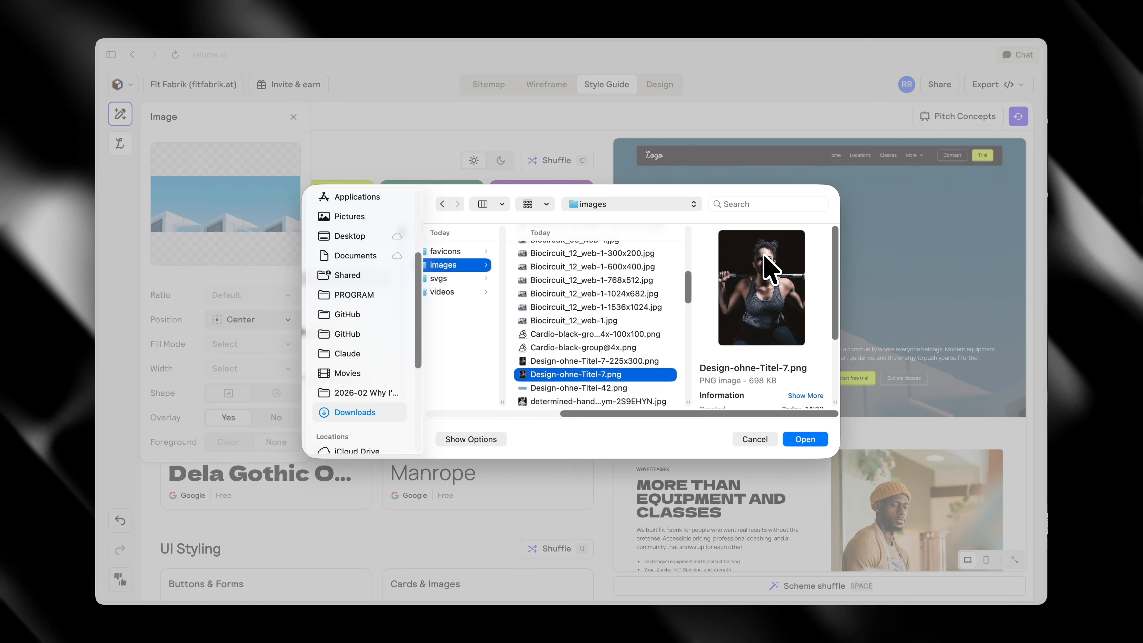
{"action": "key", "text": "Return"}
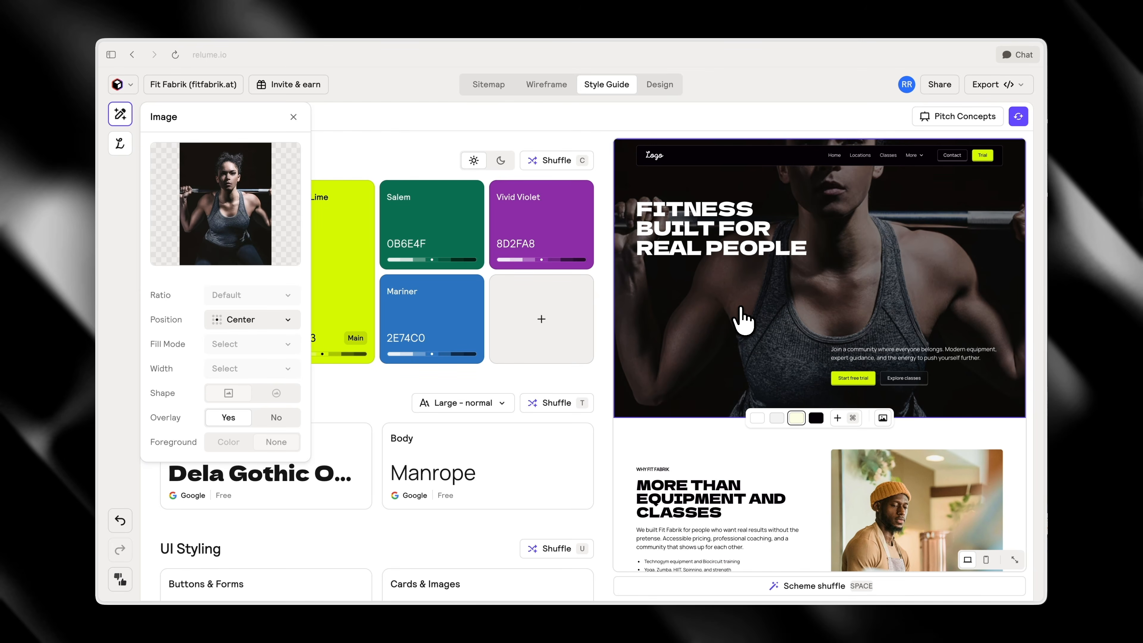
Replace the other placeholder images in the page preview with gym photos from the images folder and close the image settings
{"action": "scroll", "coordinate": [742, 320], "scroll_direction": "down", "scroll_amount": 3}
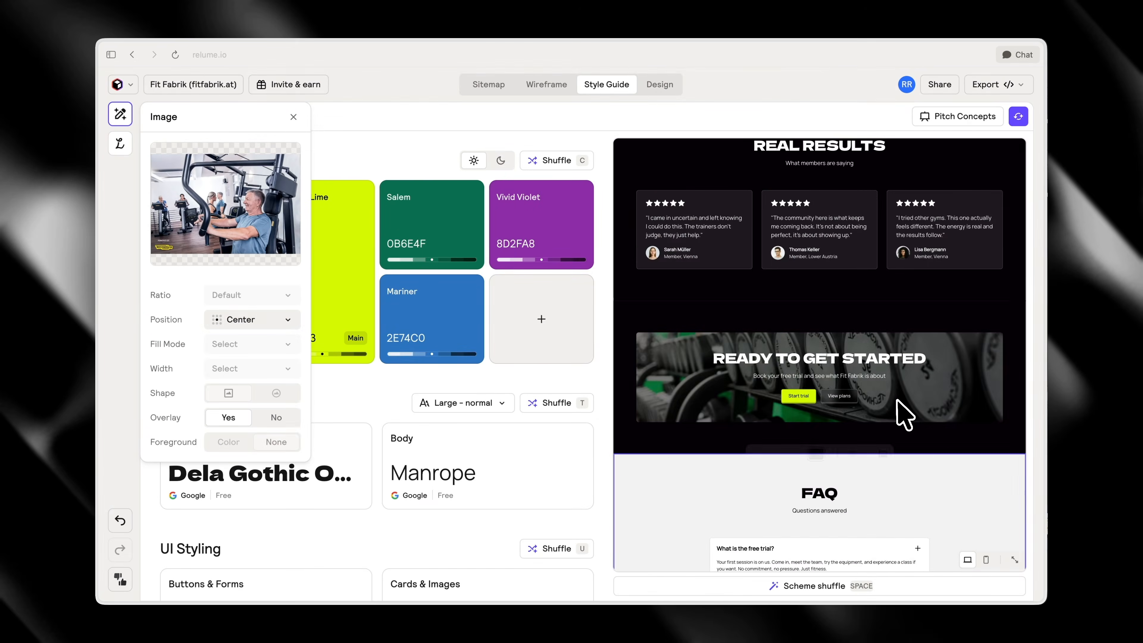
{"action": "scroll", "coordinate": [904, 410], "scroll_direction": "up", "scroll_amount": 10}
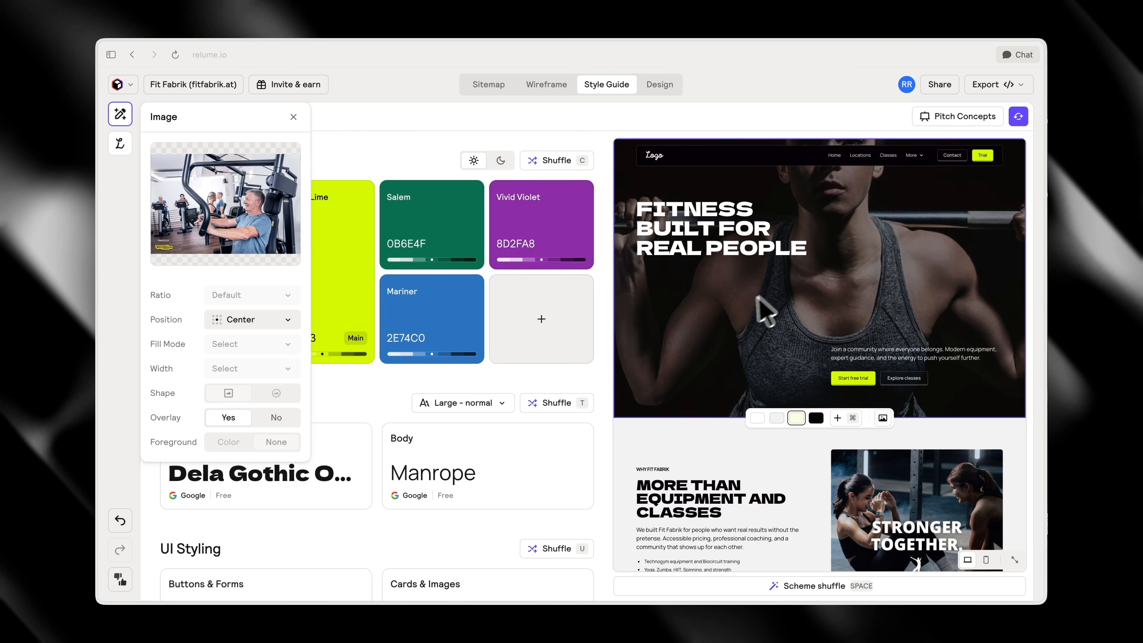
{"action": "left_click", "coordinate": [326, 544]}
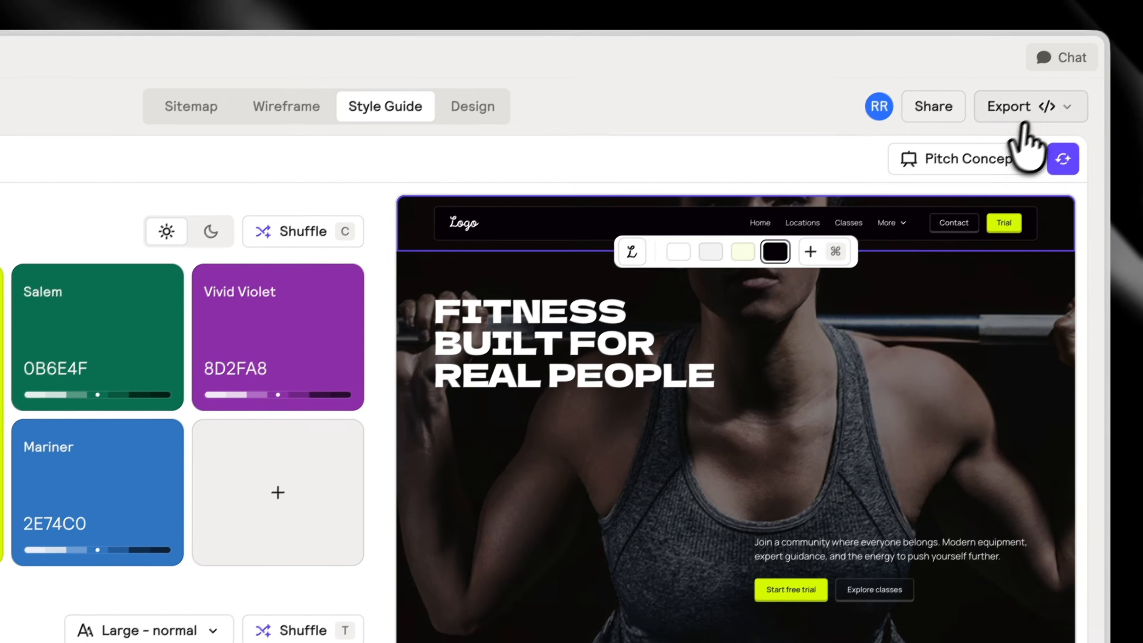
Export the style guide to Claude Design as a zip, and dismiss the Downloads window and the export dialog
{"action": "left_click", "coordinate": [1014, 117]}
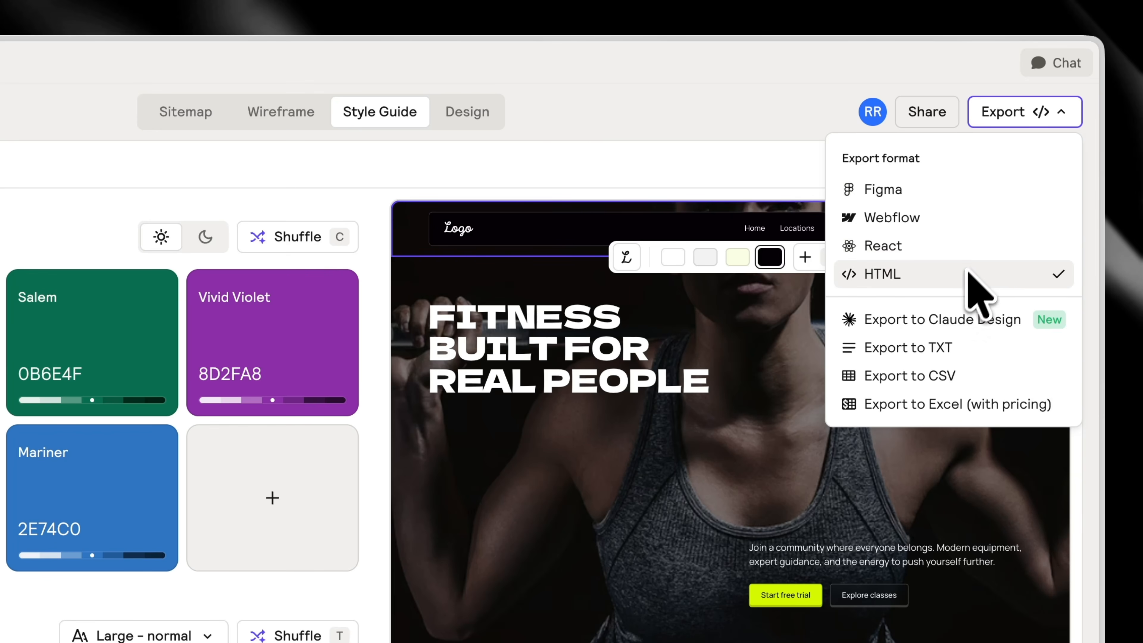
{"action": "left_click", "coordinate": [994, 320]}
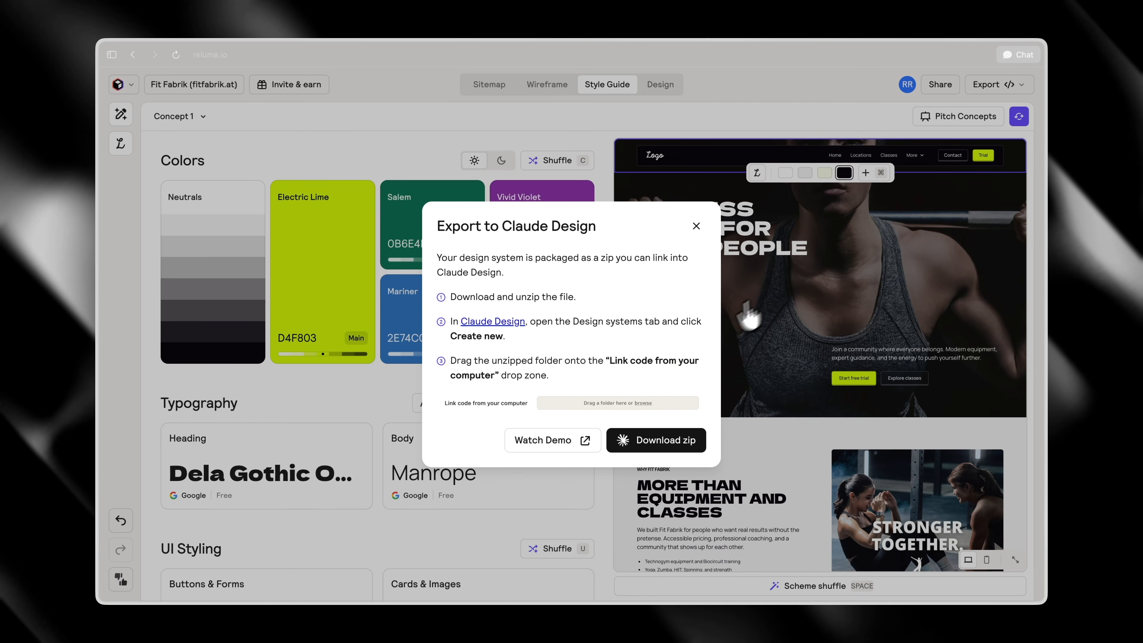
{"action": "left_click", "coordinate": [656, 443]}
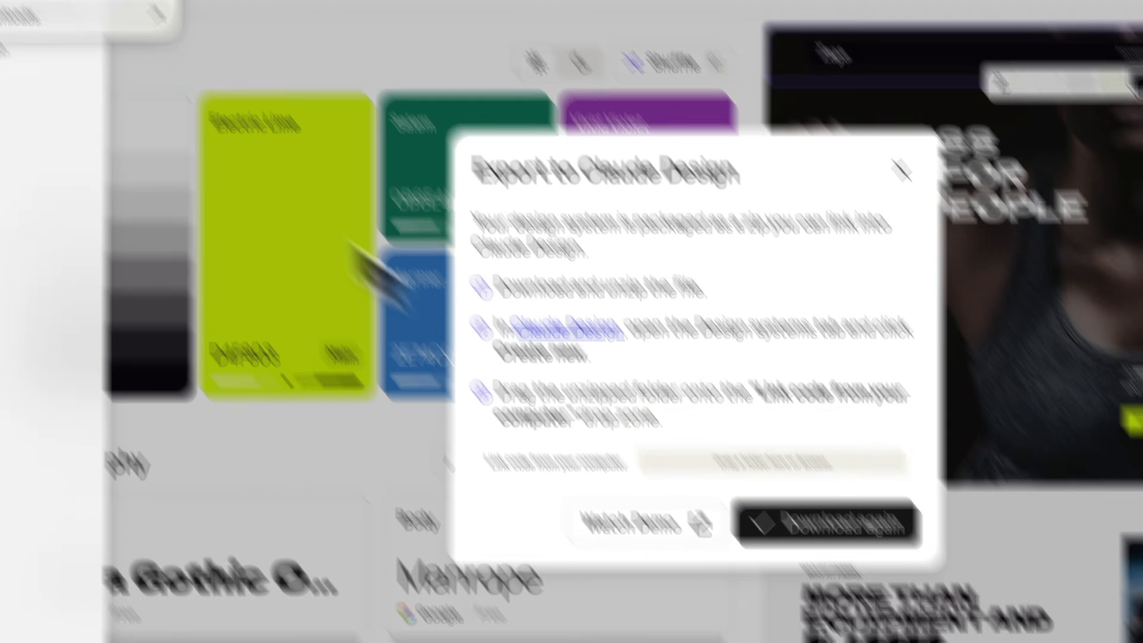
{"action": "left_click", "coordinate": [158, 126]}
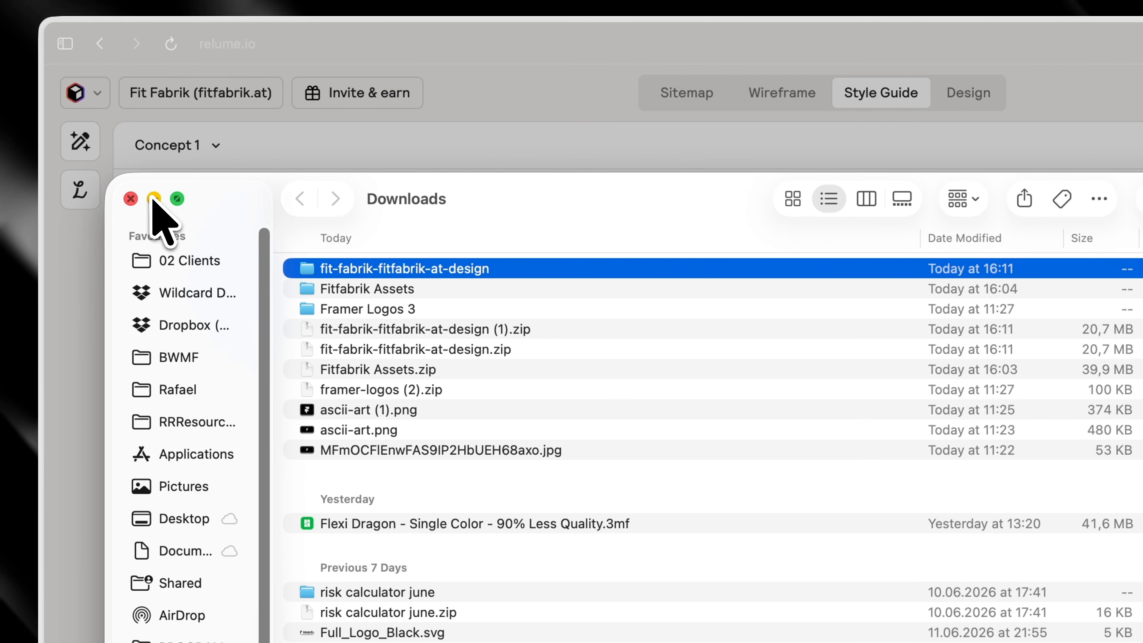
{"action": "left_click", "coordinate": [153, 198]}
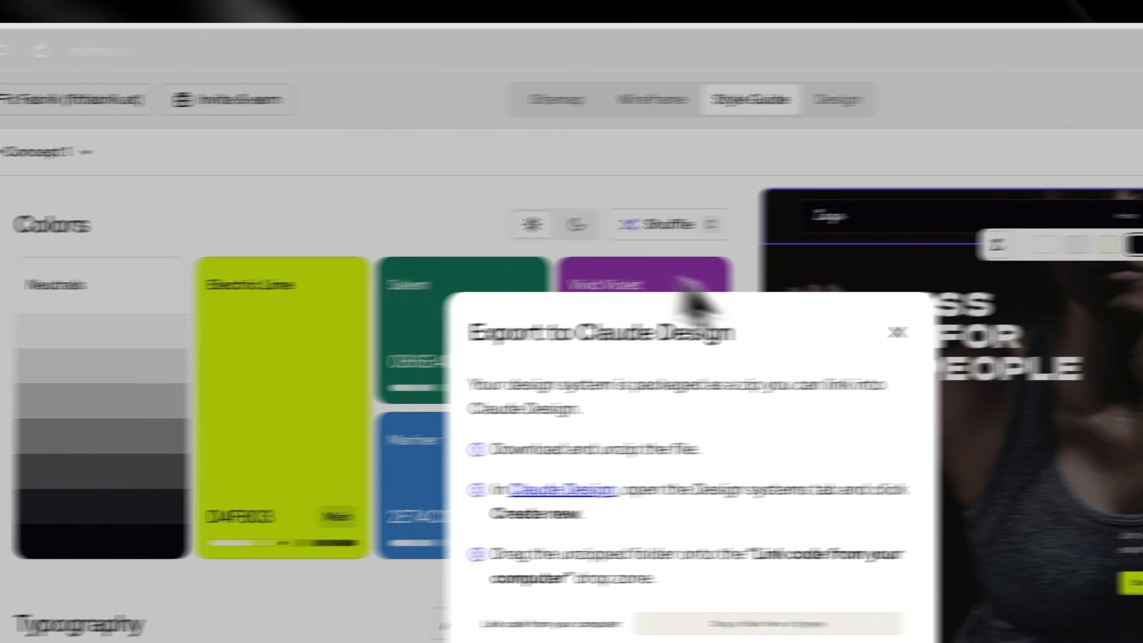
{"action": "left_click", "coordinate": [1027, 325]}
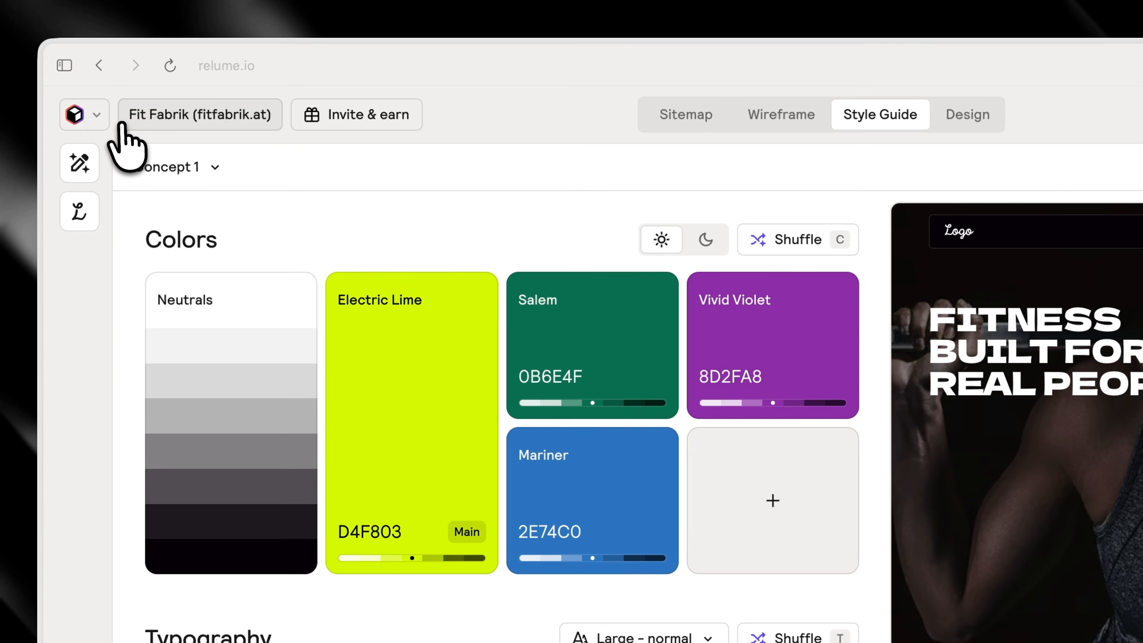
Switch to Claude Design, leave the FitFabrik project and start creating a new design system
{"action": "left_click", "coordinate": [63, 66]}
{"action": "left_click", "coordinate": [112, 124]}
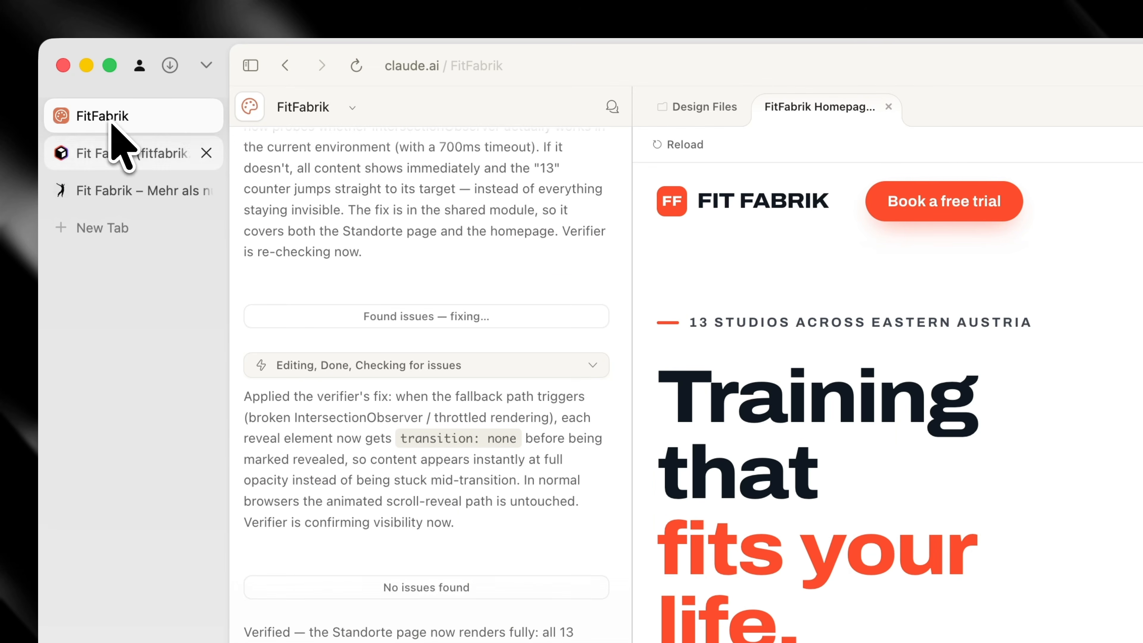
{"action": "left_click", "coordinate": [250, 65]}
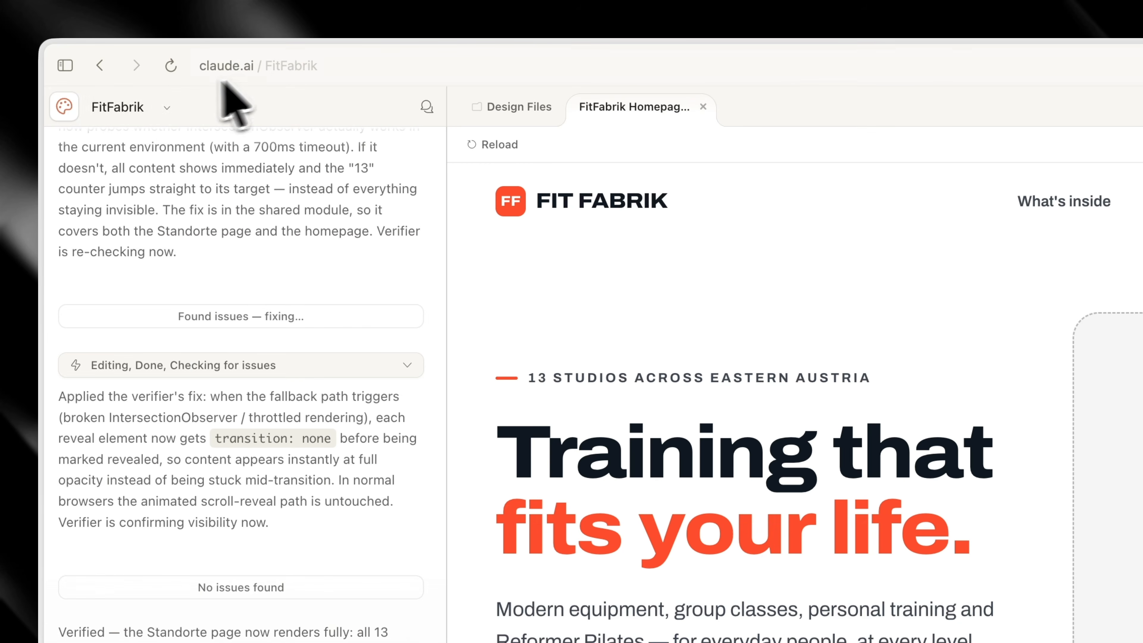
{"action": "left_click", "coordinate": [69, 108]}
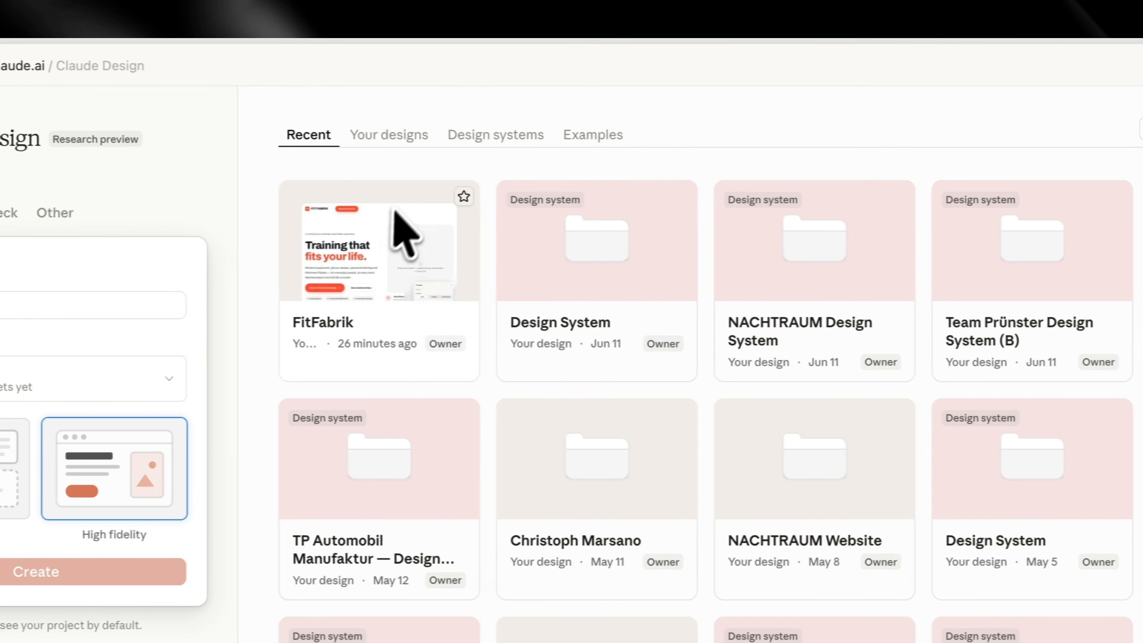
{"action": "left_click", "coordinate": [471, 140]}
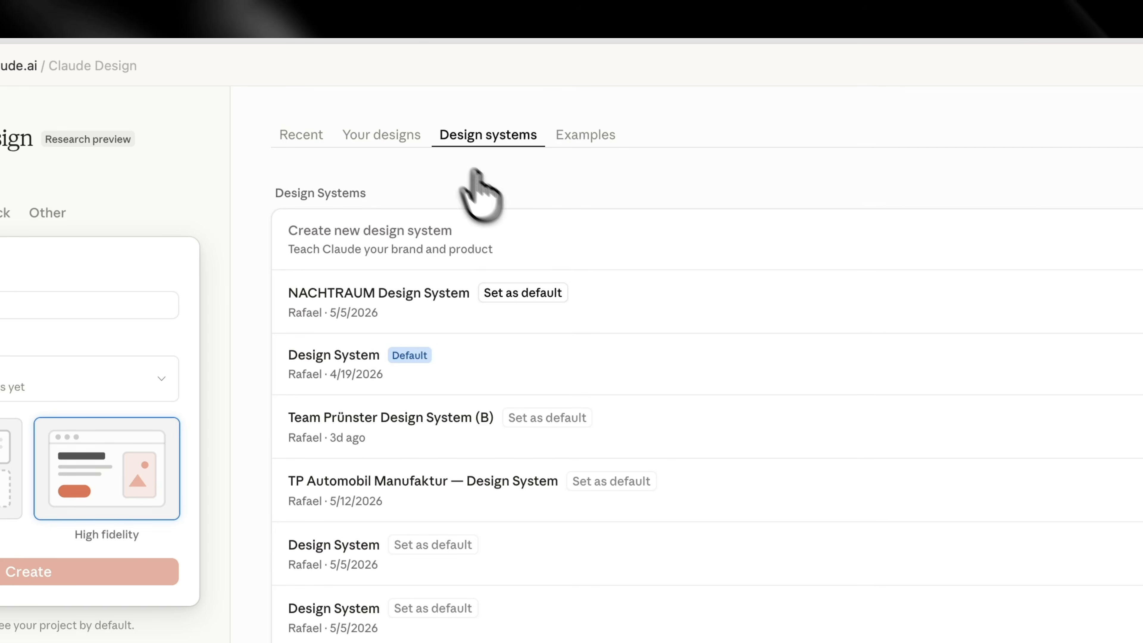
{"action": "left_click", "coordinate": [1018, 241]}
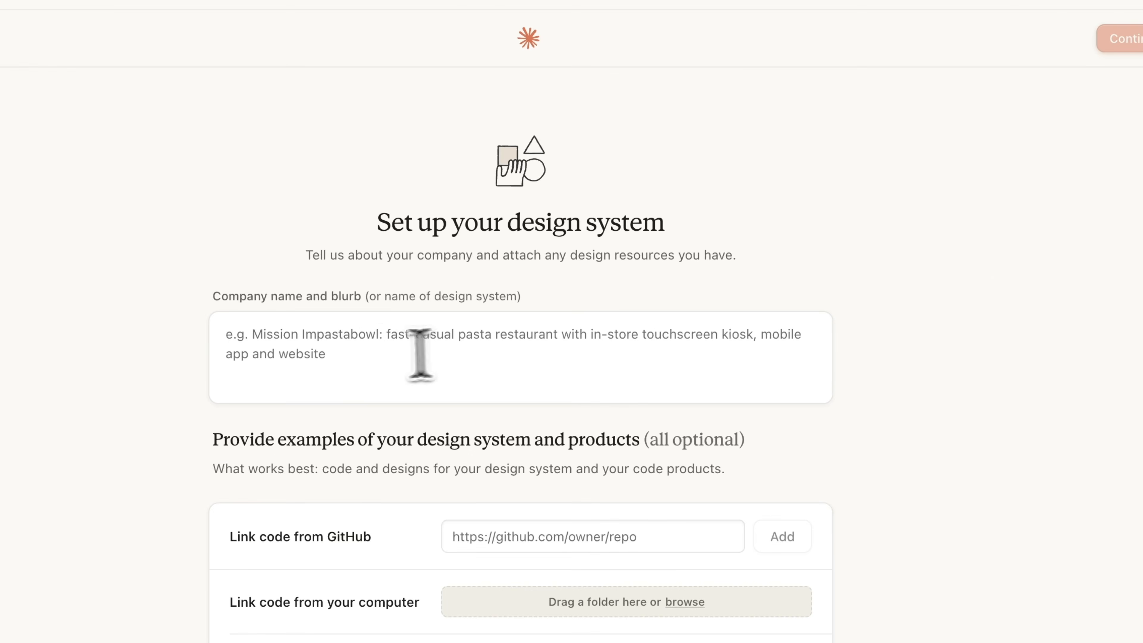
Link the fit-fabrik-fitfabrik-at-design folder from Downloads as code from the computer and allow the site to copy its files
{"action": "left_click", "coordinate": [553, 346]}
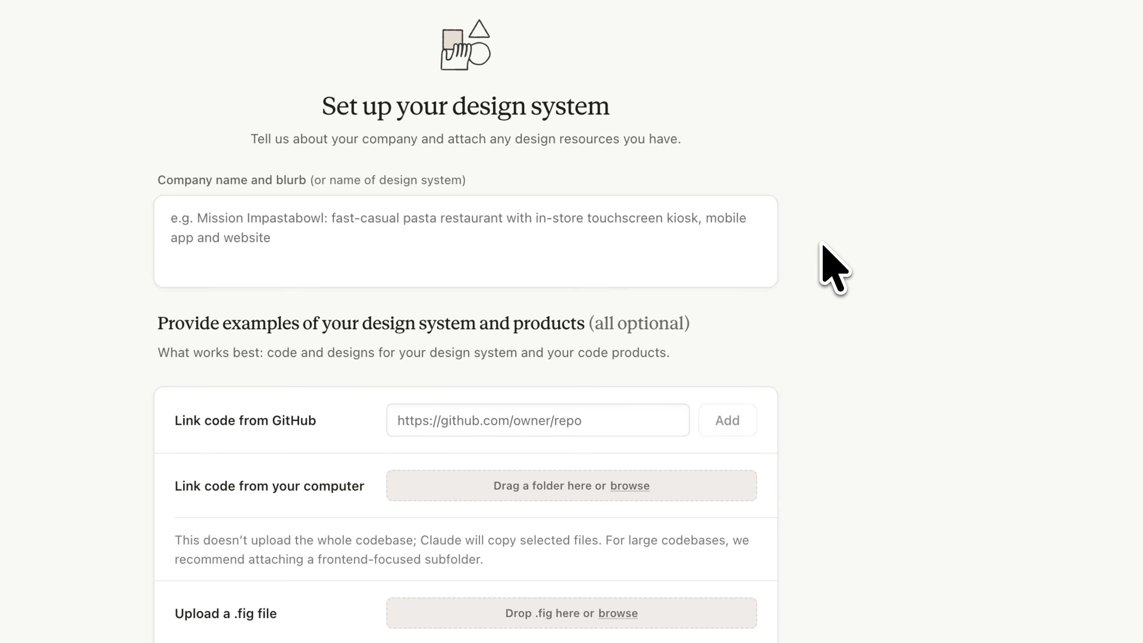
{"action": "scroll", "coordinate": [856, 291], "scroll_direction": "down", "scroll_amount": 3}
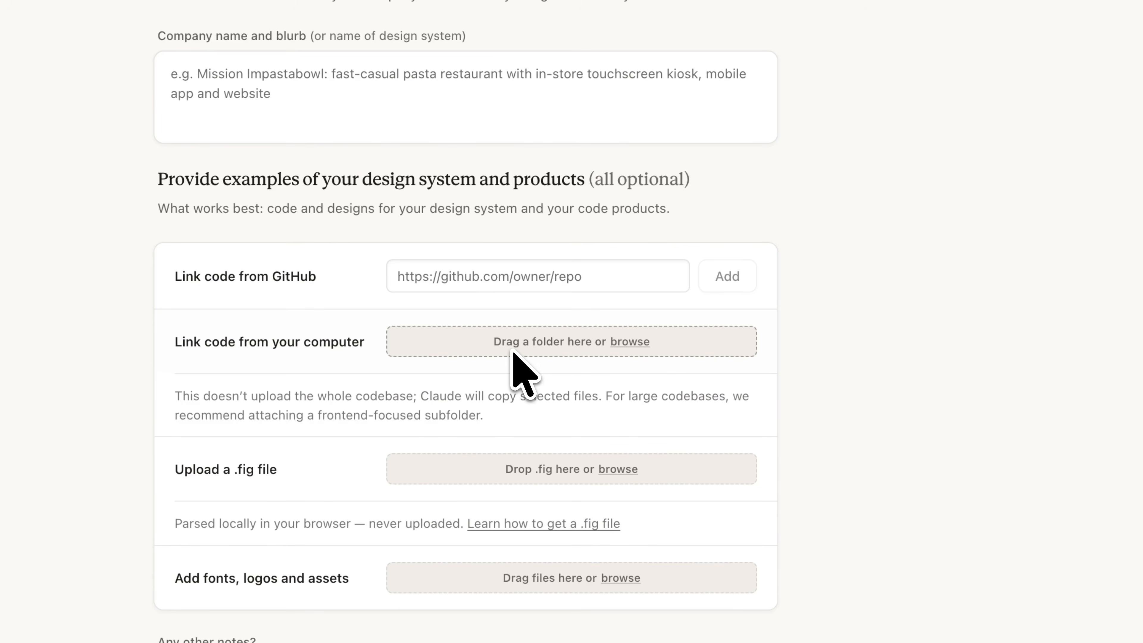
{"action": "left_click", "coordinate": [637, 343]}
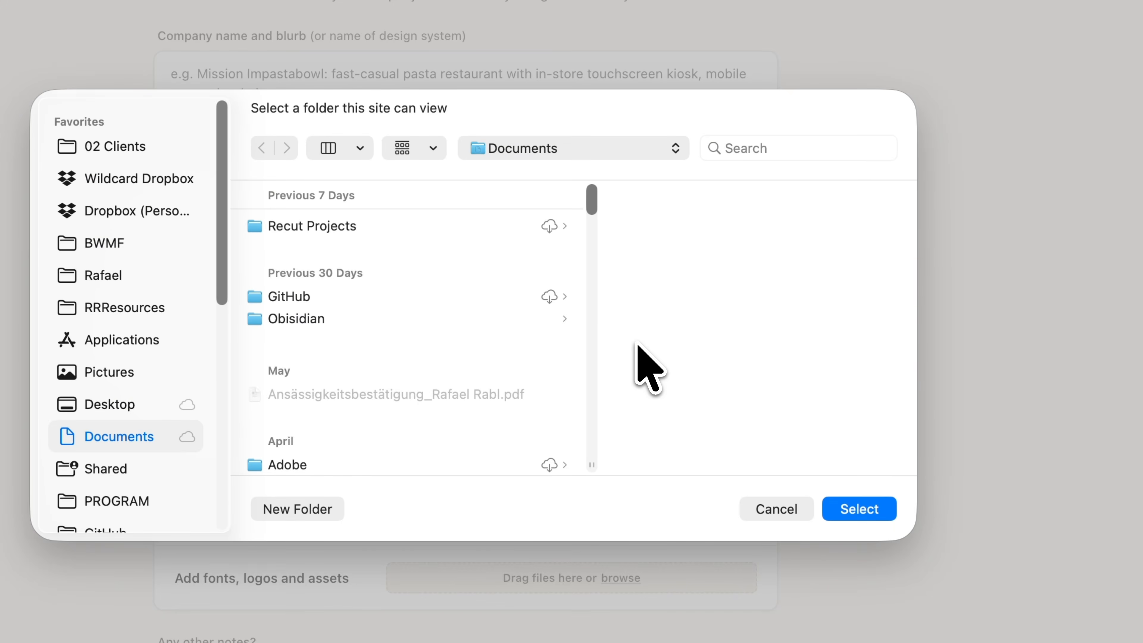
{"action": "scroll", "coordinate": [108, 466], "scroll_direction": "down", "scroll_amount": 10}
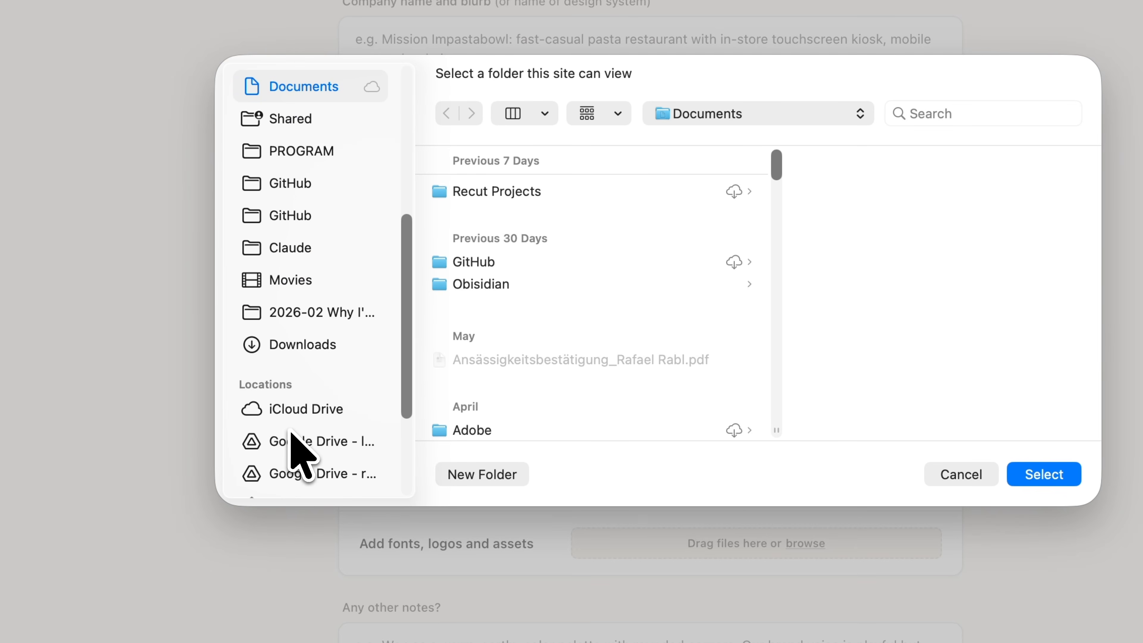
{"action": "left_click", "coordinate": [315, 344]}
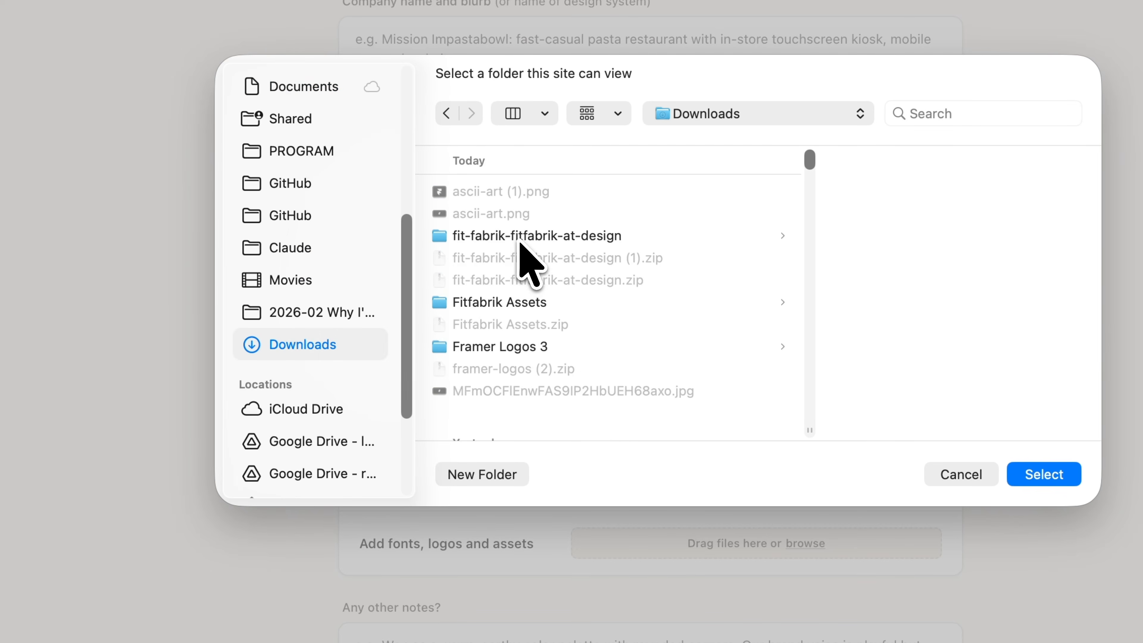
{"action": "left_click", "coordinate": [544, 240]}
{"action": "left_click", "coordinate": [868, 499]}
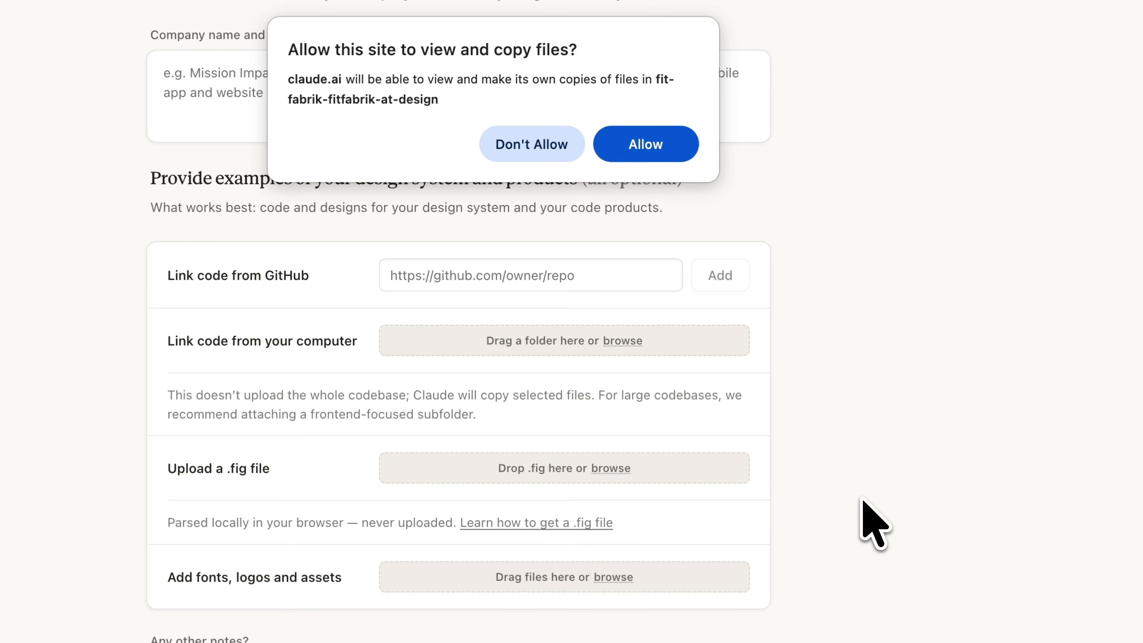
{"action": "left_click", "coordinate": [648, 145]}
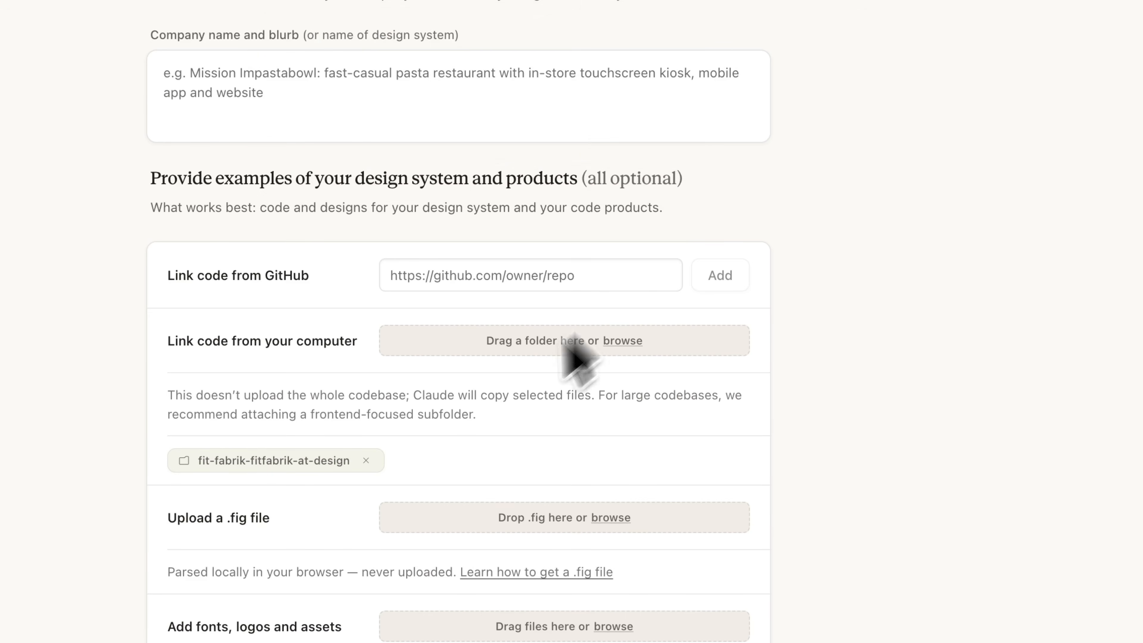
Enter Fitfabrik as the company name of the design system
{"action": "left_click", "coordinate": [381, 105]}
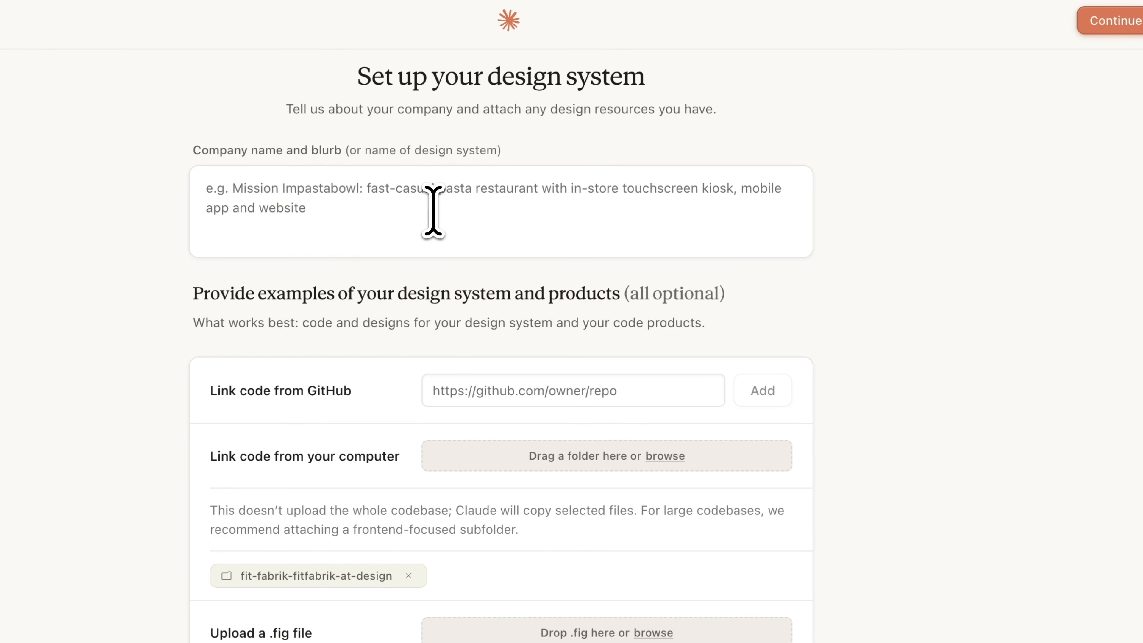
{"action": "type", "text": "Fitfabrik"}
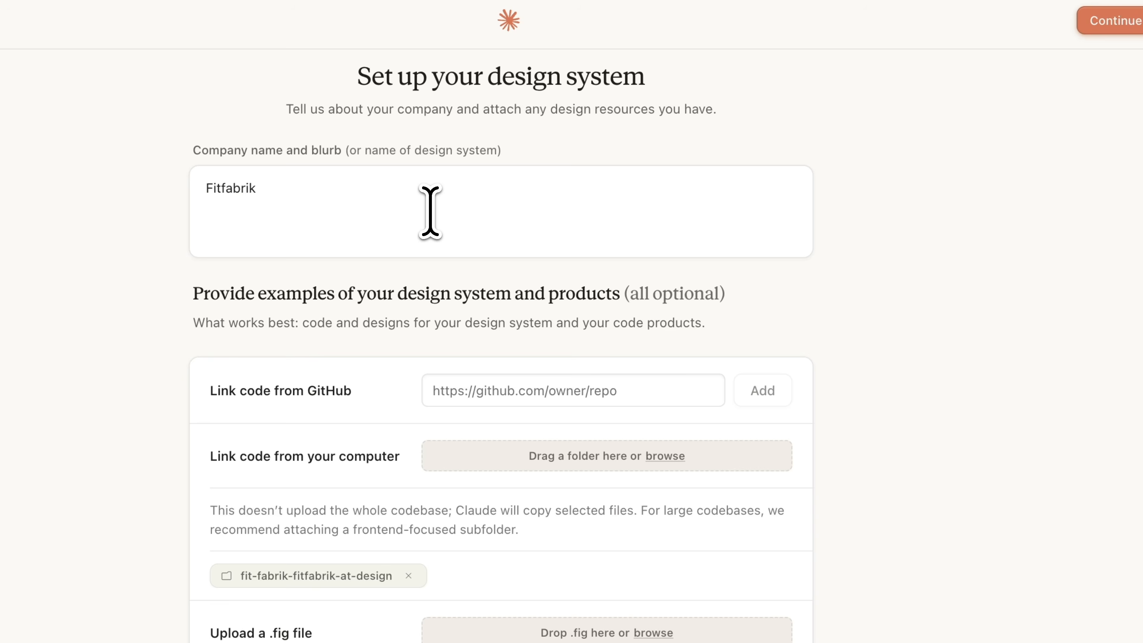
{"action": "scroll", "coordinate": [442, 300], "scroll_direction": "down", "scroll_amount": 2}
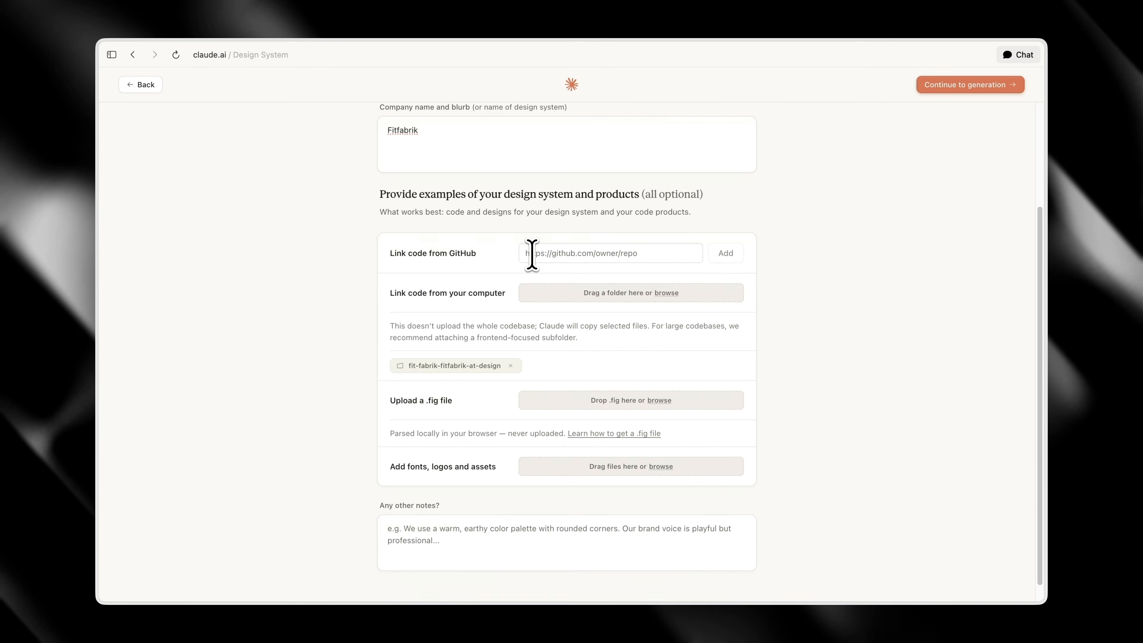
{"action": "scroll", "coordinate": [495, 347], "scroll_direction": "down", "scroll_amount": 1}
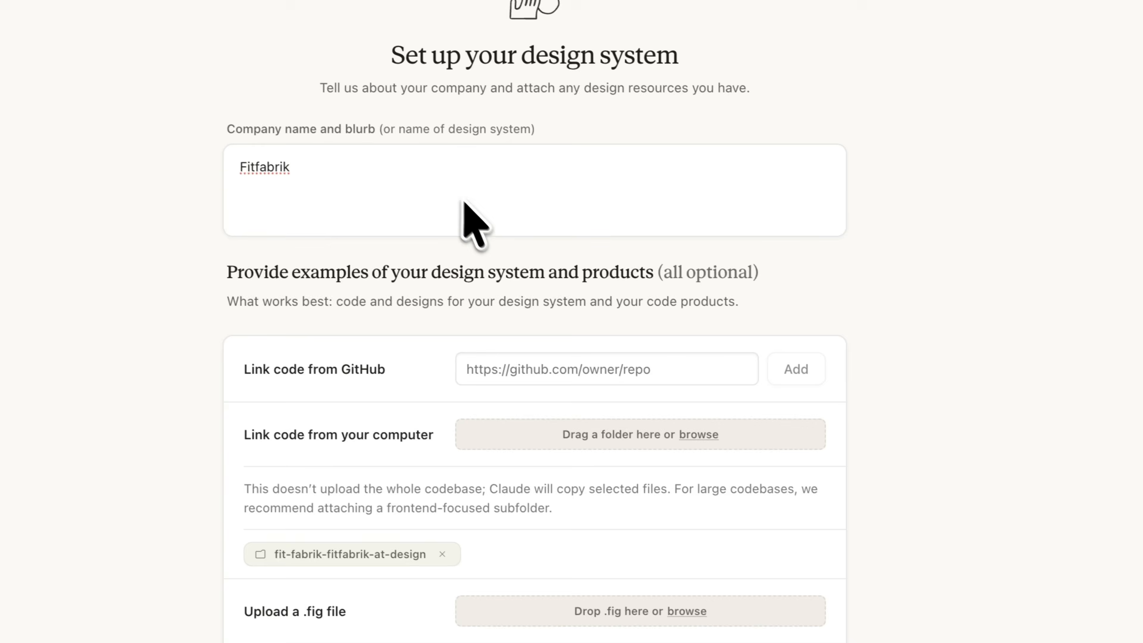
Paste the copied Fit Fabrik website redesign brief into the other notes and review it from its beginning
{"action": "scroll", "coordinate": [522, 288], "scroll_direction": "down", "scroll_amount": 4}
{"action": "left_click", "coordinate": [426, 514]}
{"action": "key", "text": "super+v"}
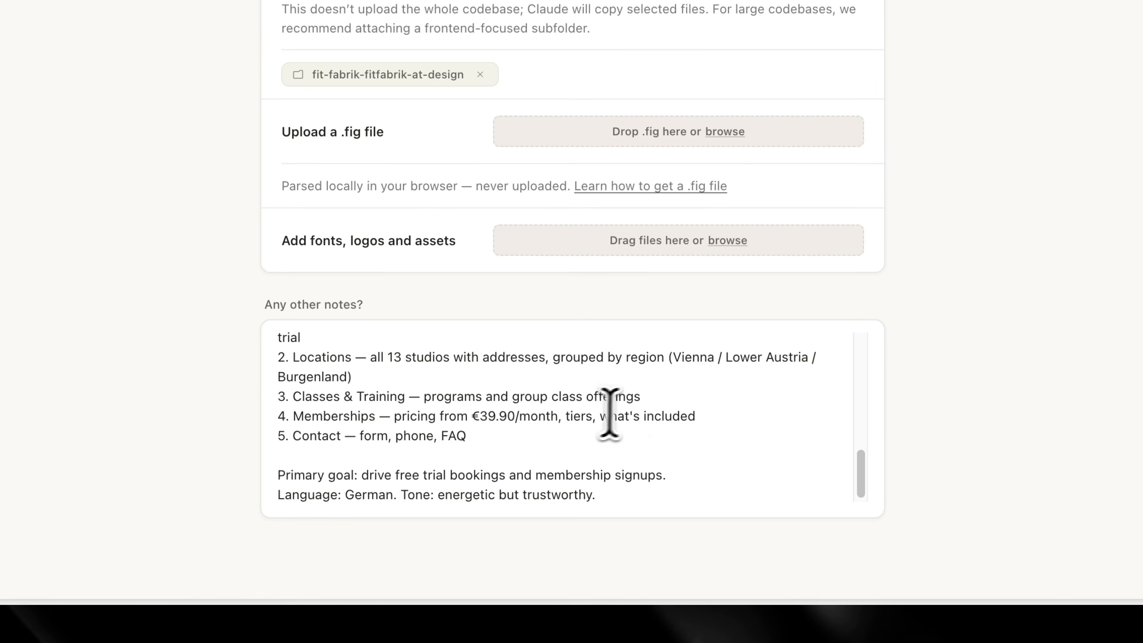
{"action": "scroll", "coordinate": [531, 486], "scroll_direction": "up", "scroll_amount": 10}
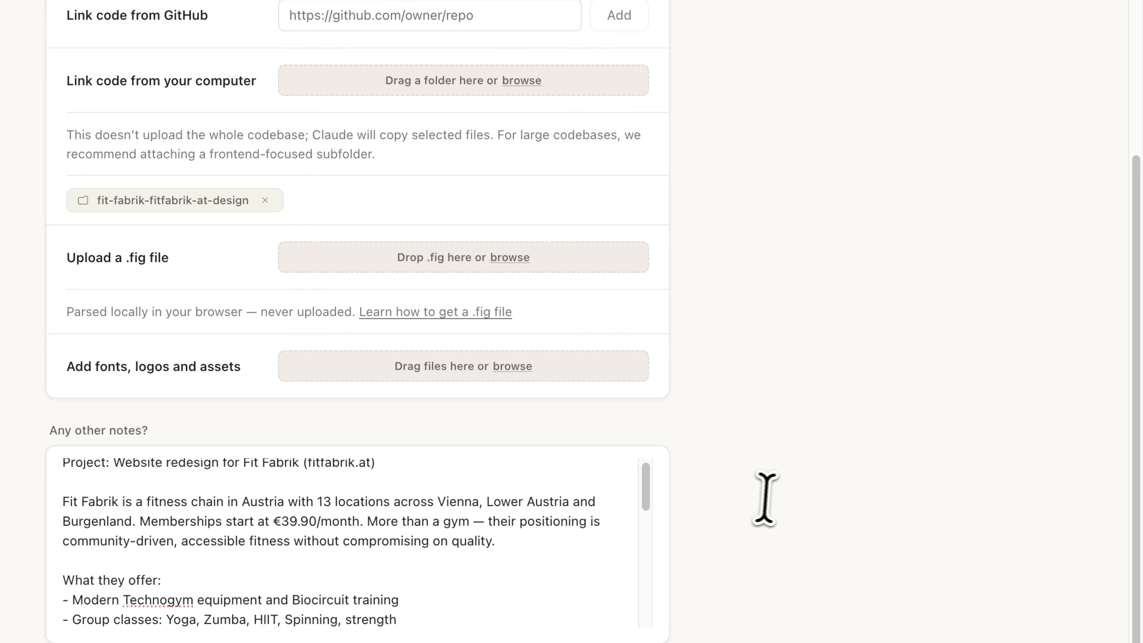
Continue to generation and generate the Fitfabrik design system
{"action": "scroll", "coordinate": [507, 467], "scroll_direction": "up", "scroll_amount": 8}
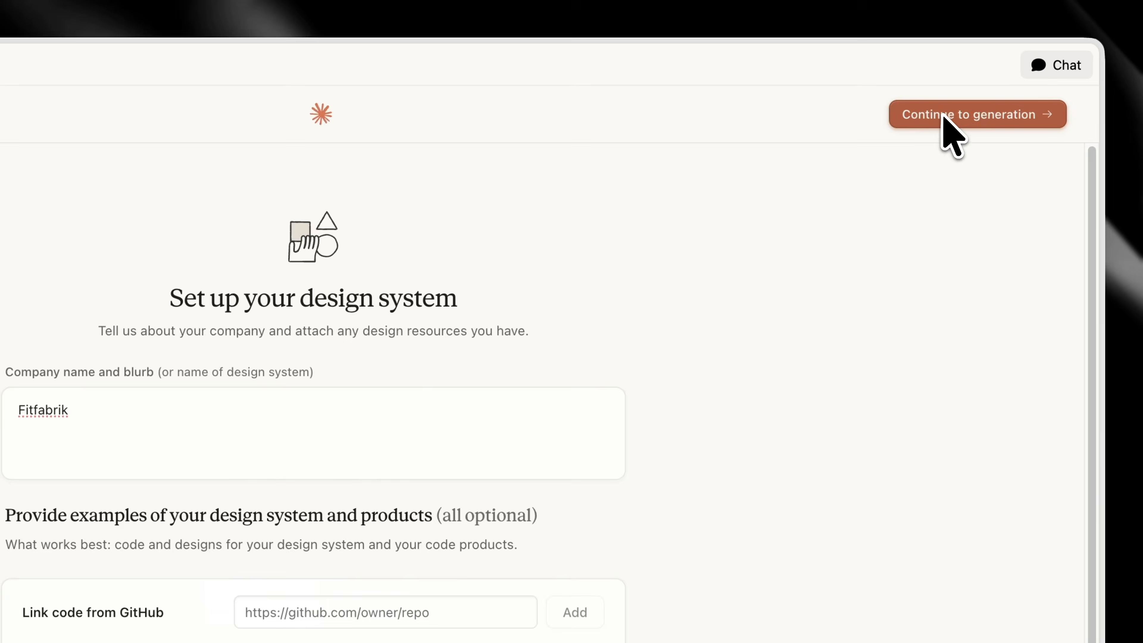
{"action": "left_click", "coordinate": [943, 113]}
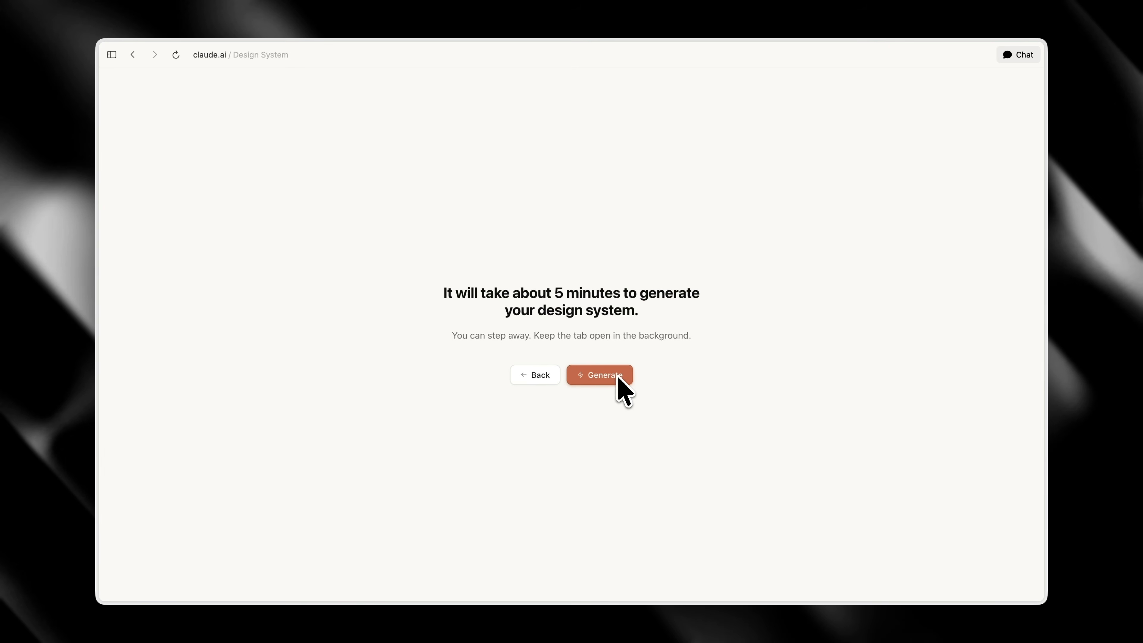
{"action": "left_click", "coordinate": [617, 378]}
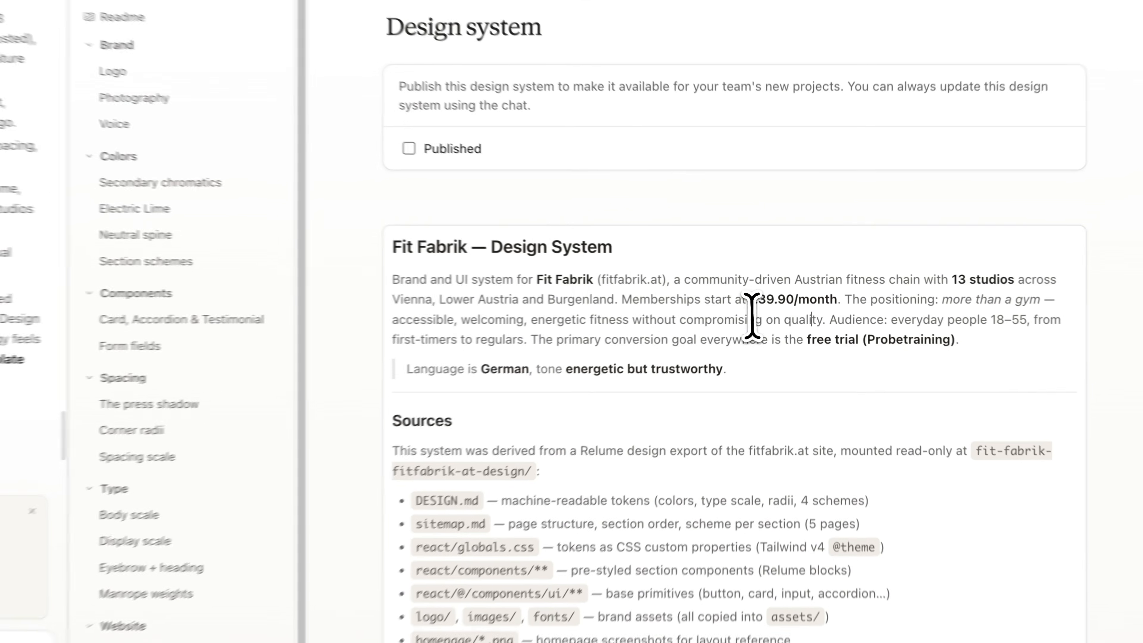
Review the generated design system's readme, visual foundations, and logo, photography and voice cards
{"action": "left_click", "coordinate": [710, 304]}
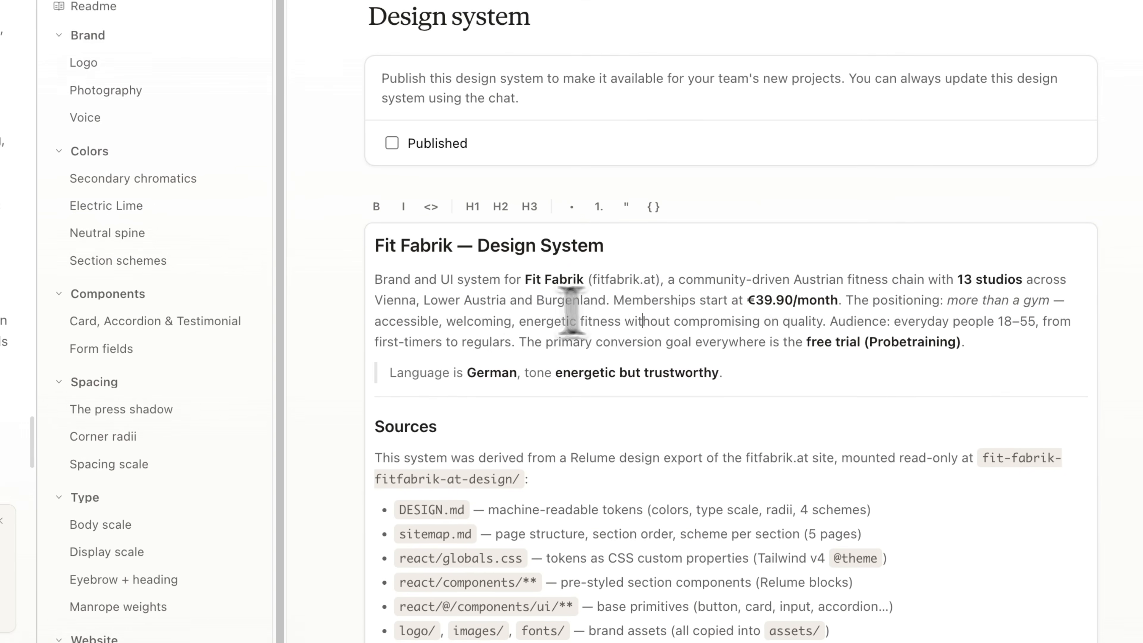
{"action": "scroll", "coordinate": [871, 298], "scroll_direction": "down", "scroll_amount": 3}
{"action": "scroll", "coordinate": [886, 311], "scroll_direction": "down", "scroll_amount": 10}
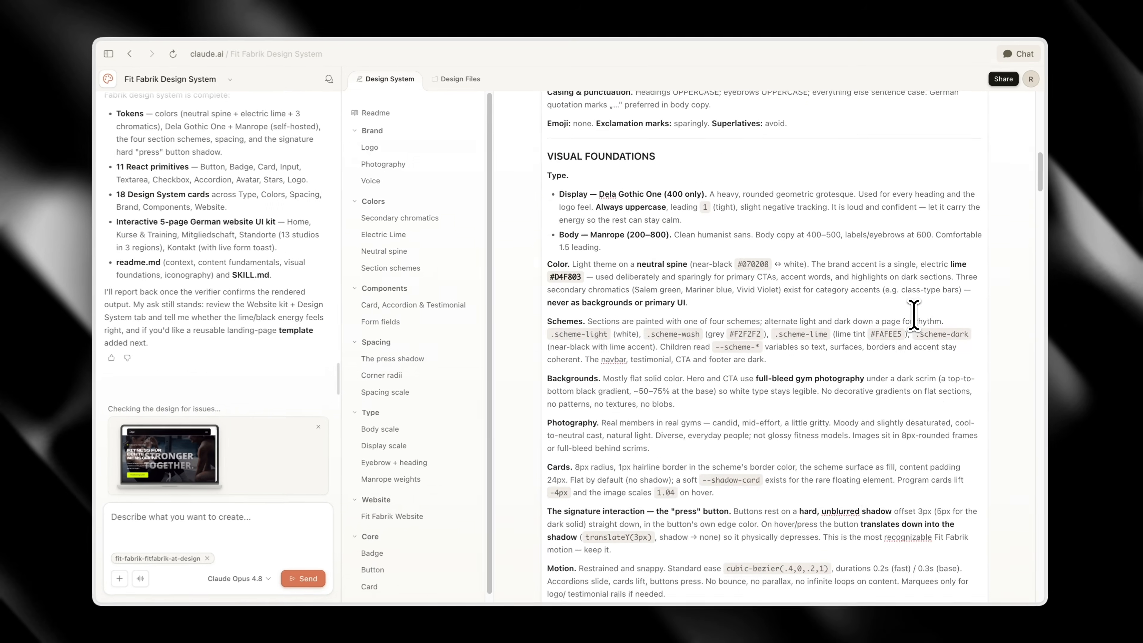
{"action": "scroll", "coordinate": [797, 337], "scroll_direction": "down", "scroll_amount": 15}
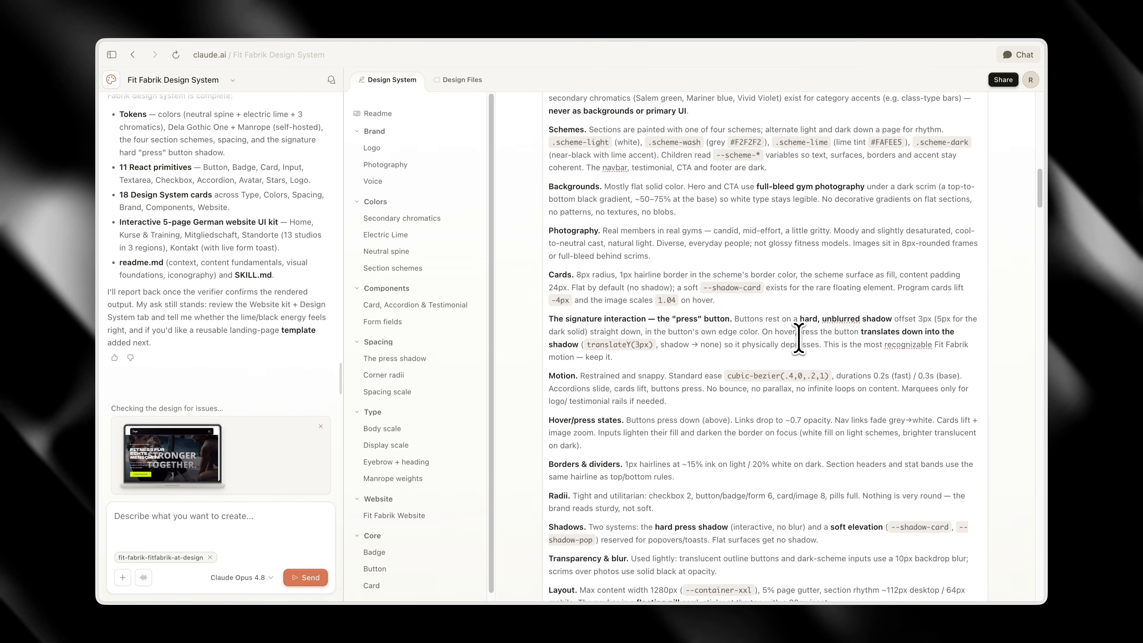
{"action": "scroll", "coordinate": [798, 337], "scroll_direction": "down", "scroll_amount": 9}
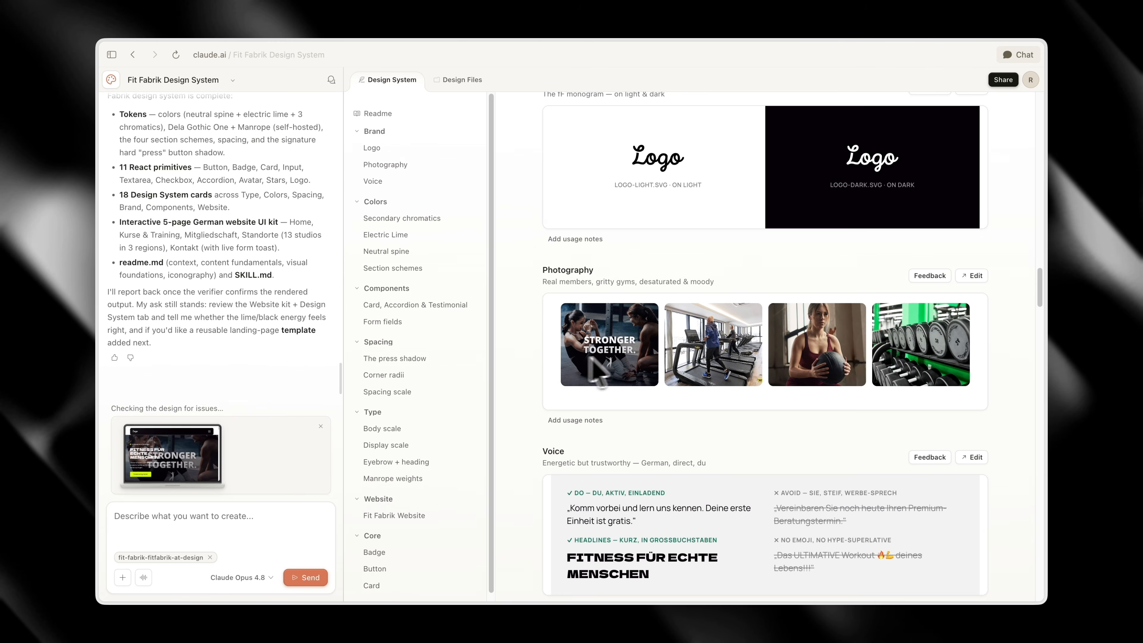
Examine the design system's voice card, color palettes, card and accordion components, corner radii and spacing scale, including collapsing the open FAQ entry
{"action": "scroll", "coordinate": [598, 347], "scroll_direction": "up", "scroll_amount": 1}
{"action": "scroll", "coordinate": [783, 311], "scroll_direction": "down", "scroll_amount": 1}
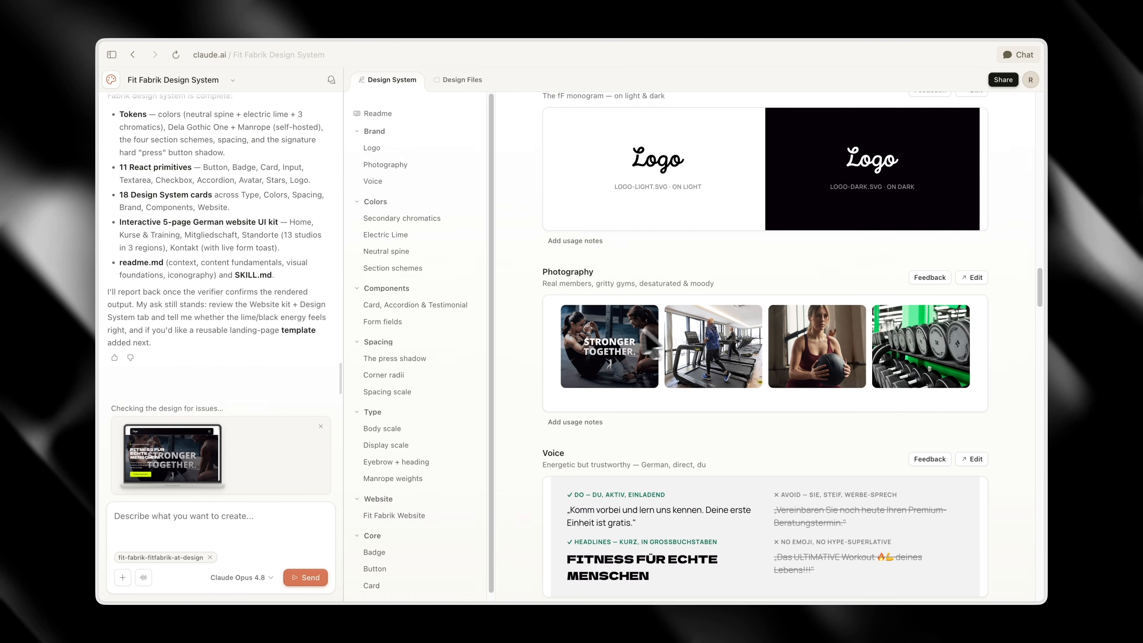
{"action": "scroll", "coordinate": [898, 347], "scroll_direction": "down", "scroll_amount": 5}
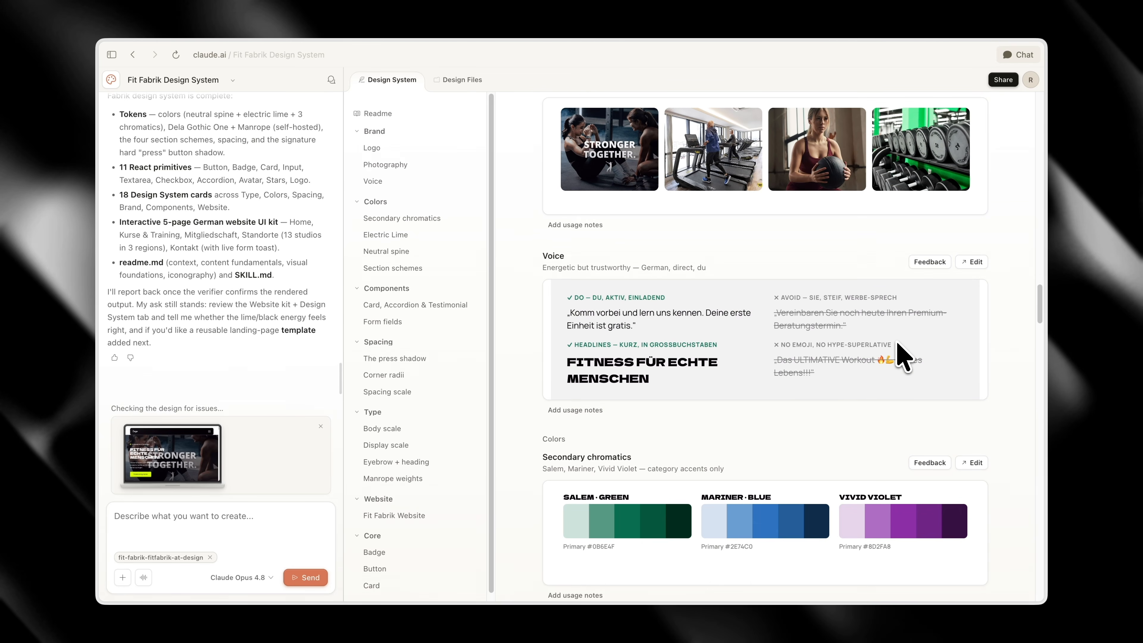
{"action": "scroll", "coordinate": [808, 325], "scroll_direction": "down", "scroll_amount": 2}
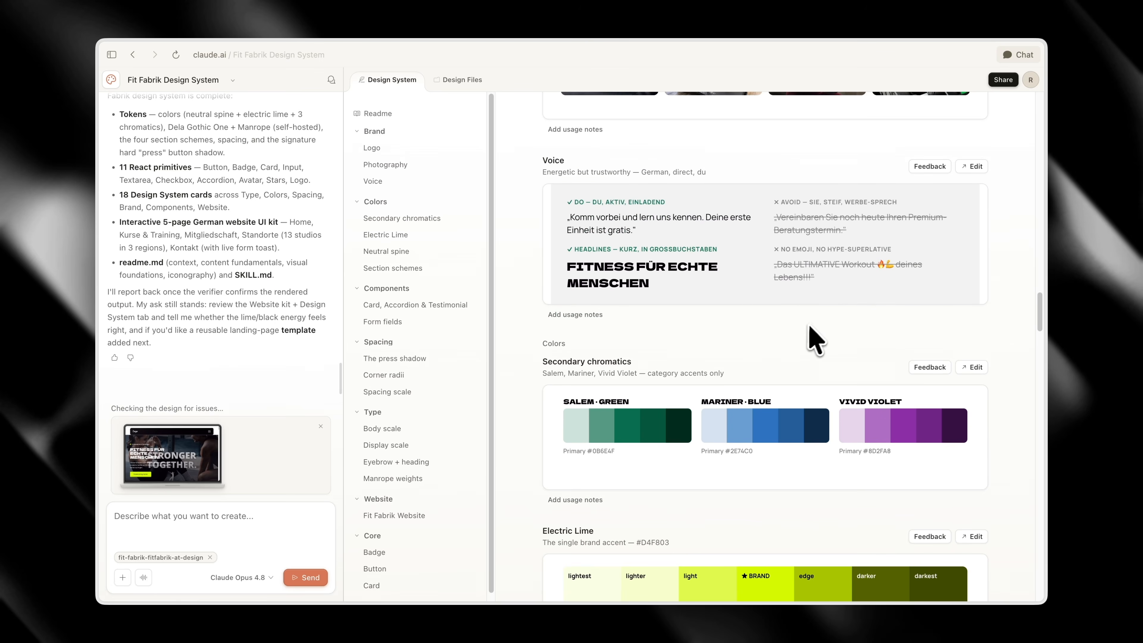
{"action": "scroll", "coordinate": [650, 243], "scroll_direction": "down", "scroll_amount": 15}
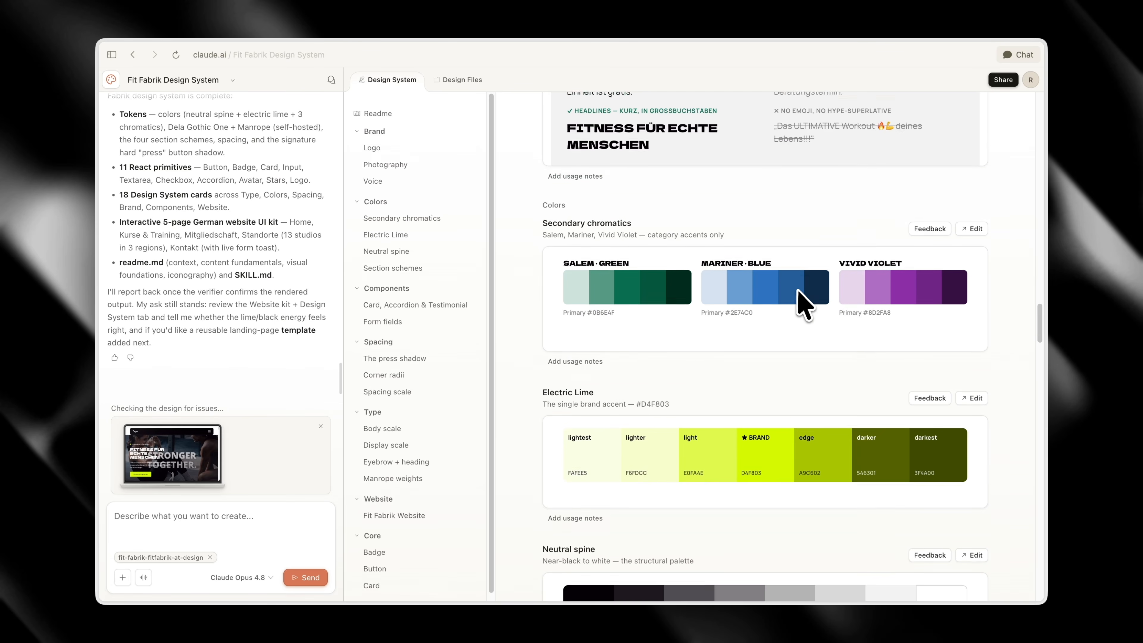
{"action": "scroll", "coordinate": [861, 310], "scroll_direction": "down", "scroll_amount": 3}
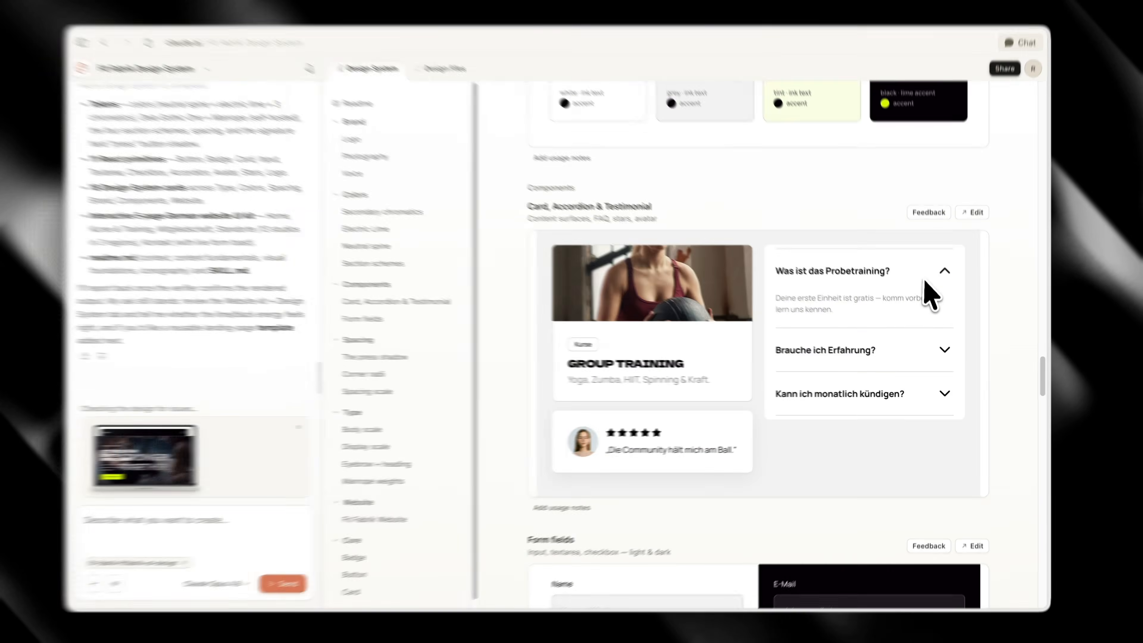
{"action": "left_click", "coordinate": [940, 315]}
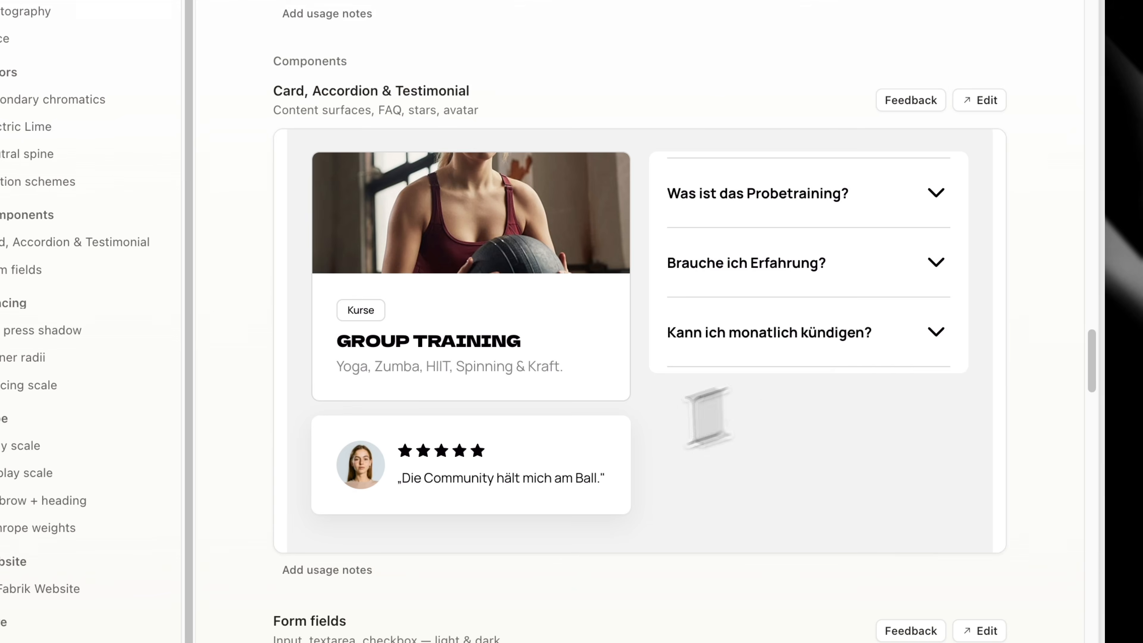
{"action": "scroll", "coordinate": [707, 417], "scroll_direction": "down", "scroll_amount": 20}
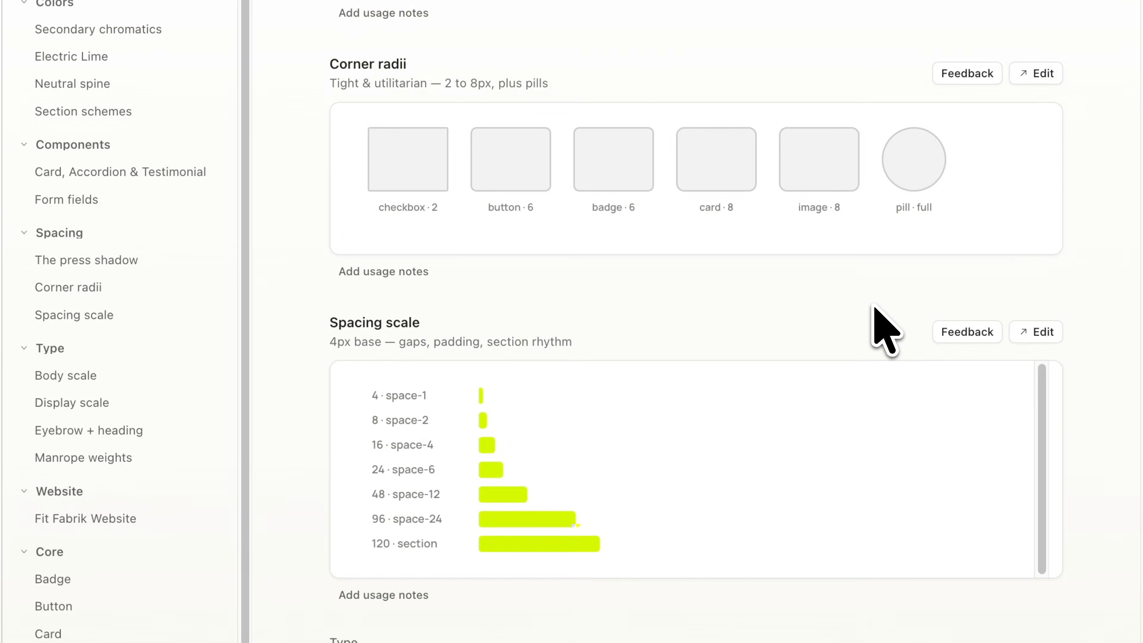
{"action": "scroll", "coordinate": [882, 331], "scroll_direction": "down", "scroll_amount": 12}
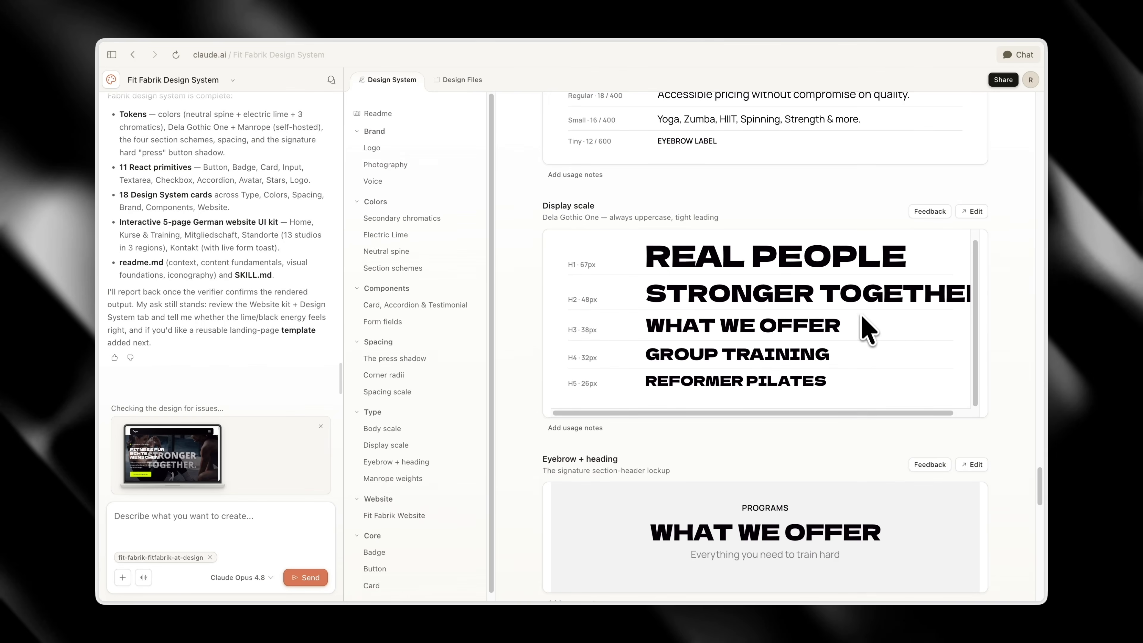
Examine the Fit Fabrik Website preview down to its footer, plus the core Badge, Button and Card components and their prompt documentation
{"action": "scroll", "coordinate": [868, 331], "scroll_direction": "down", "scroll_amount": 10}
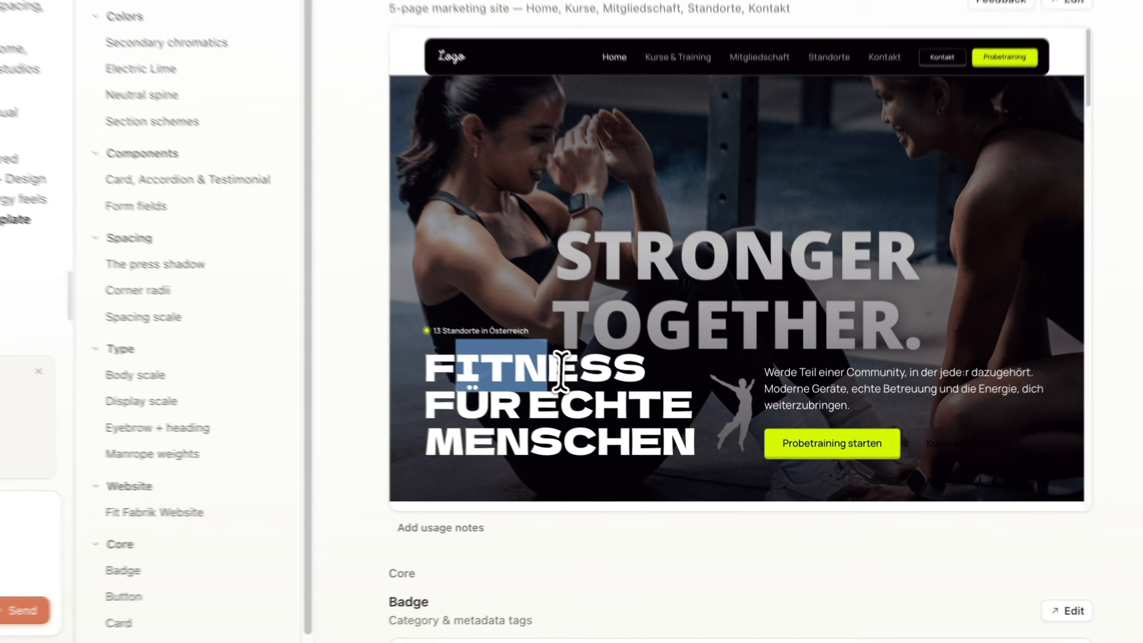
{"action": "scroll", "coordinate": [954, 315], "scroll_direction": "down", "scroll_amount": 6}
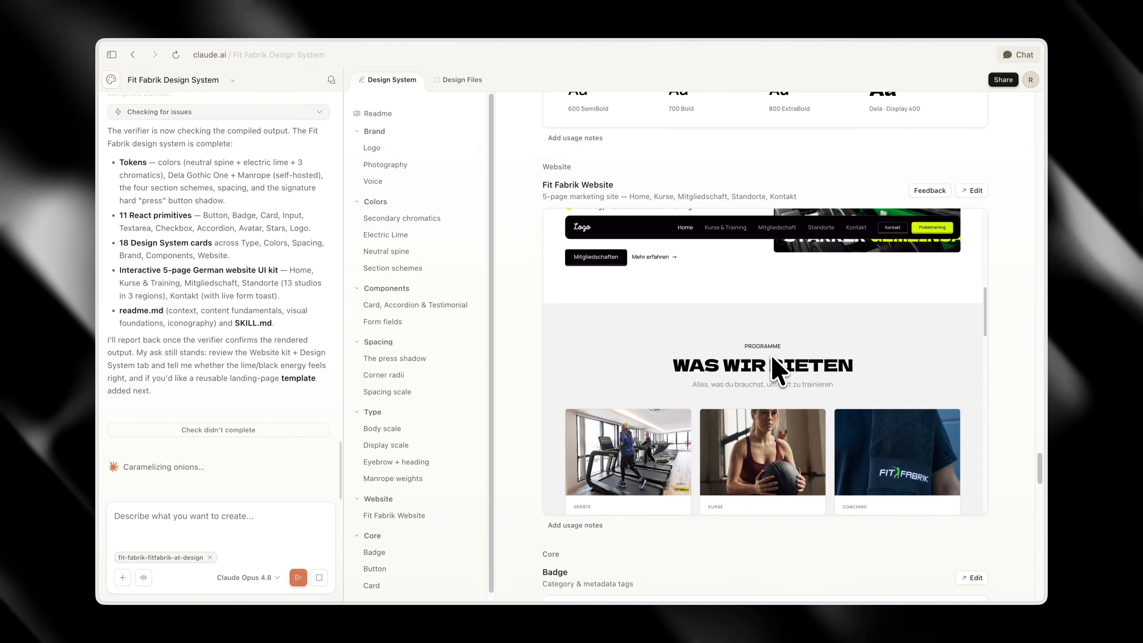
{"action": "scroll", "coordinate": [774, 365], "scroll_direction": "down", "scroll_amount": 4}
{"action": "scroll", "coordinate": [831, 360], "scroll_direction": "down", "scroll_amount": 10}
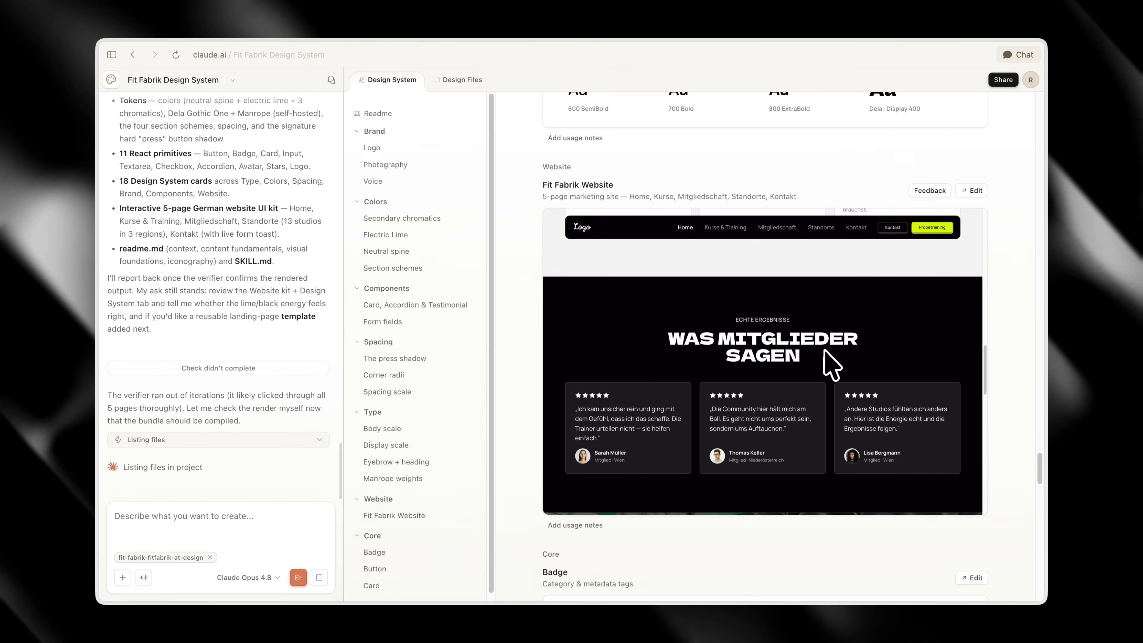
{"action": "scroll", "coordinate": [831, 365], "scroll_direction": "down", "scroll_amount": 6}
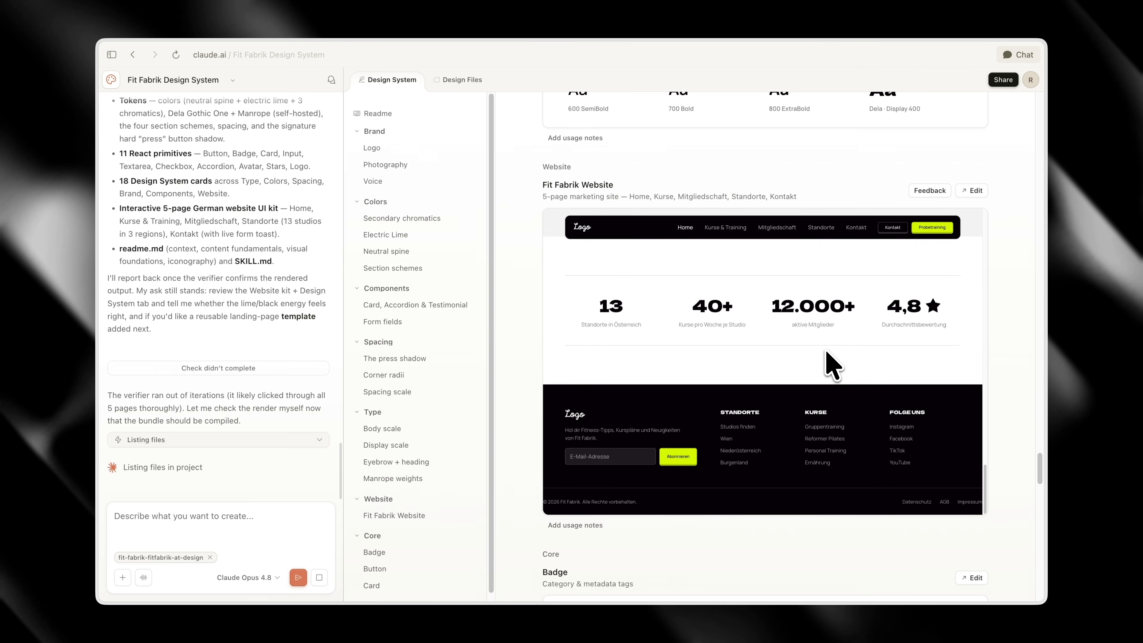
{"action": "scroll", "coordinate": [923, 414], "scroll_direction": "down", "scroll_amount": 8}
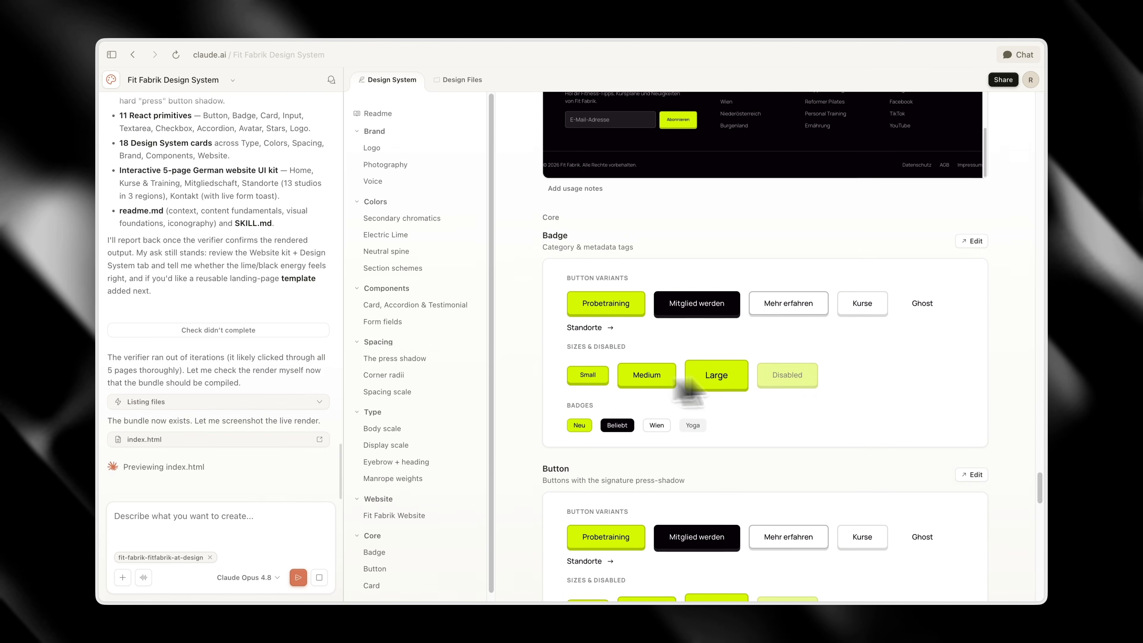
{"action": "scroll", "coordinate": [693, 382], "scroll_direction": "down", "scroll_amount": 8}
{"action": "scroll", "coordinate": [857, 407], "scroll_direction": "up", "scroll_amount": 2}
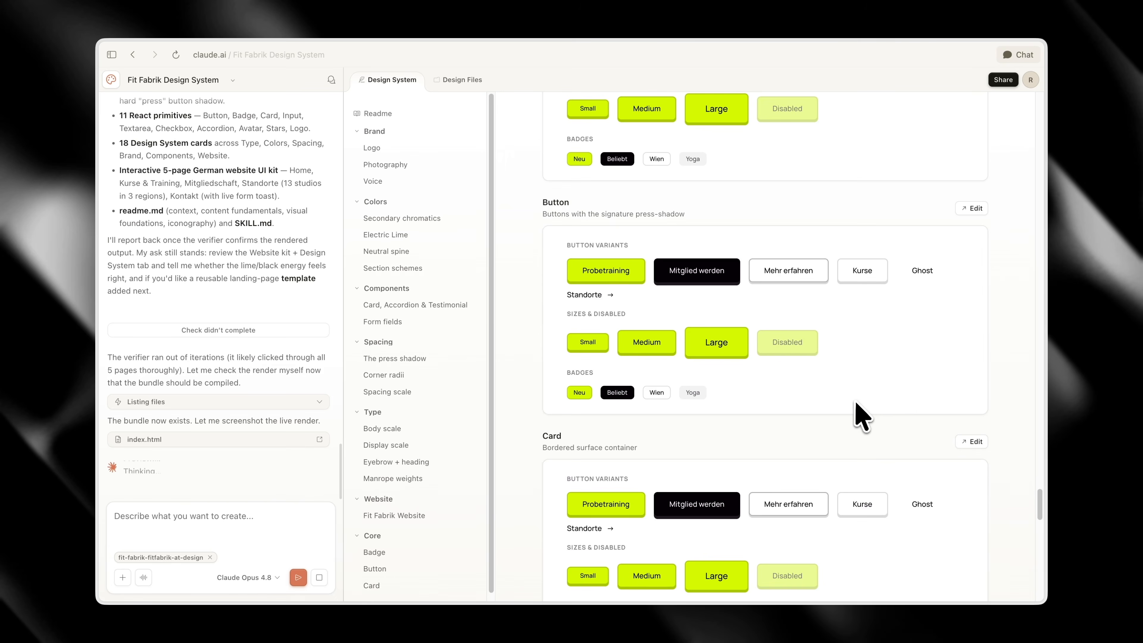
{"action": "scroll", "coordinate": [873, 416], "scroll_direction": "down", "scroll_amount": 20}
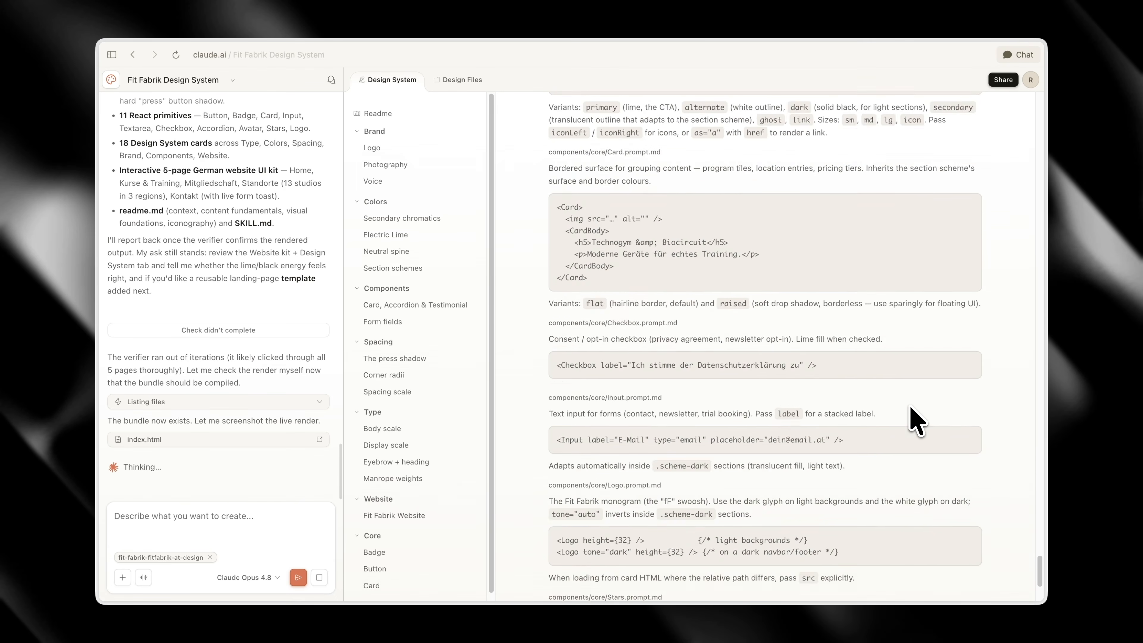
{"action": "scroll", "coordinate": [910, 407], "scroll_direction": "up", "scroll_amount": 20}
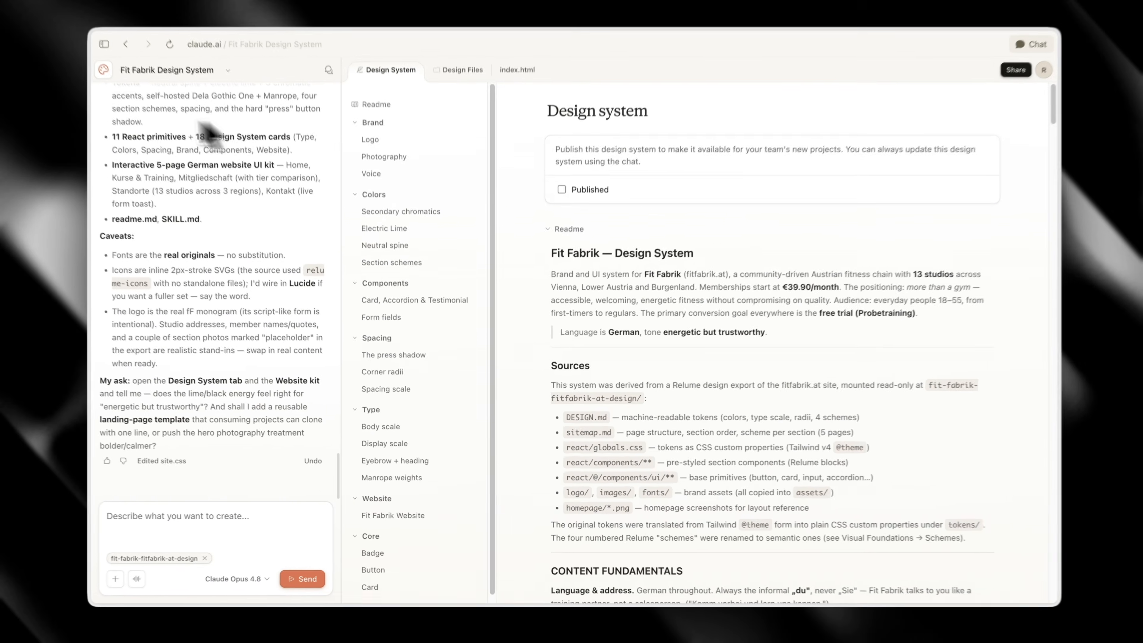
Return to the Claude Design home page and publish the Fit Fabrik Design System
{"action": "left_click", "coordinate": [104, 69]}
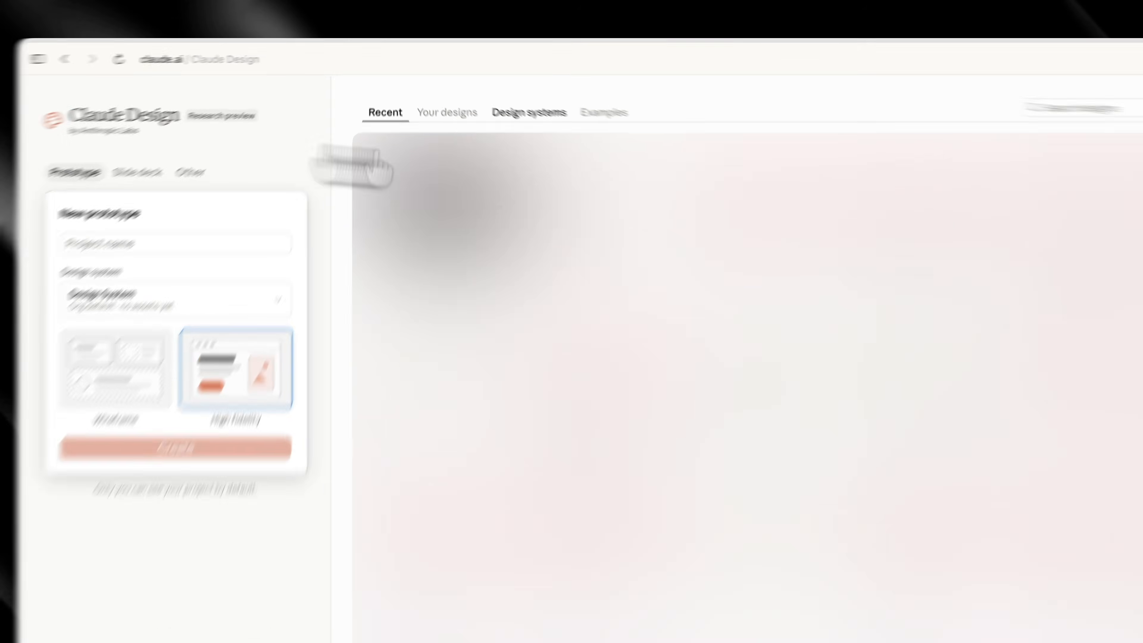
{"action": "left_click", "coordinate": [551, 112]}
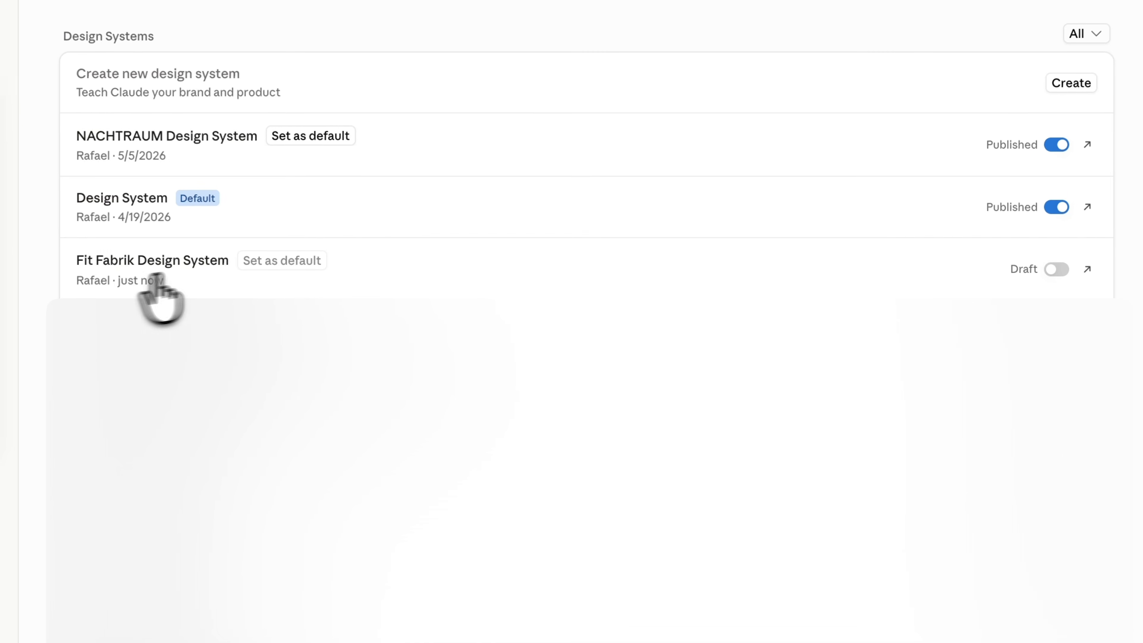
{"action": "left_click", "coordinate": [1055, 270]}
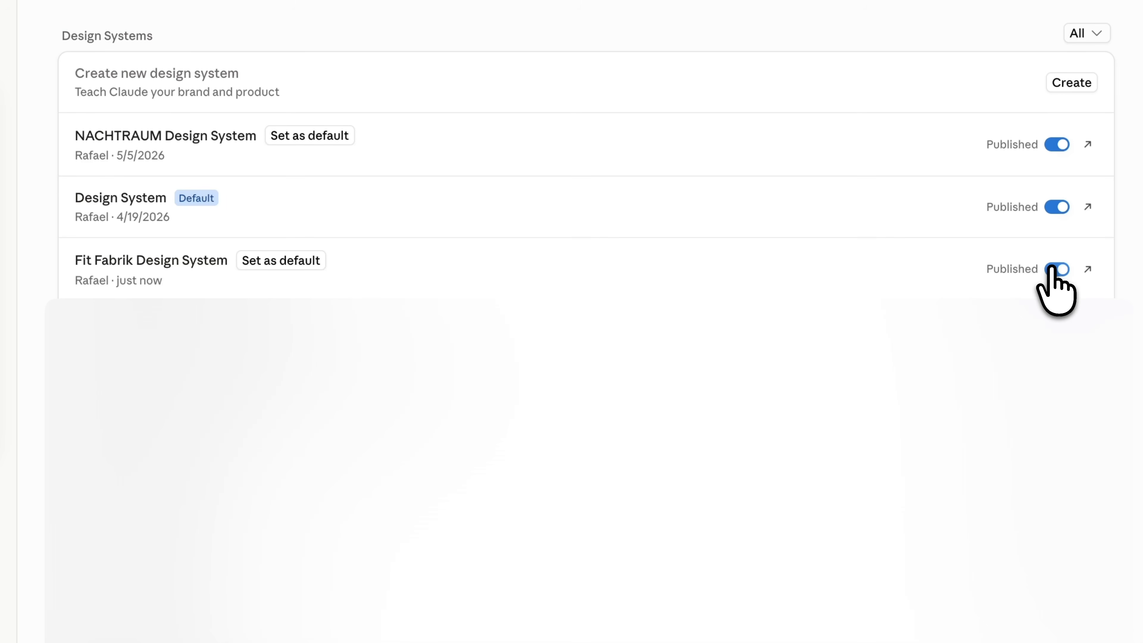
Create a high-fidelity prototype named Fitfabrik with the Fit Fabrik Design System added at highest precedence, checking its logo card before confirming
{"action": "left_click", "coordinate": [212, 194]}
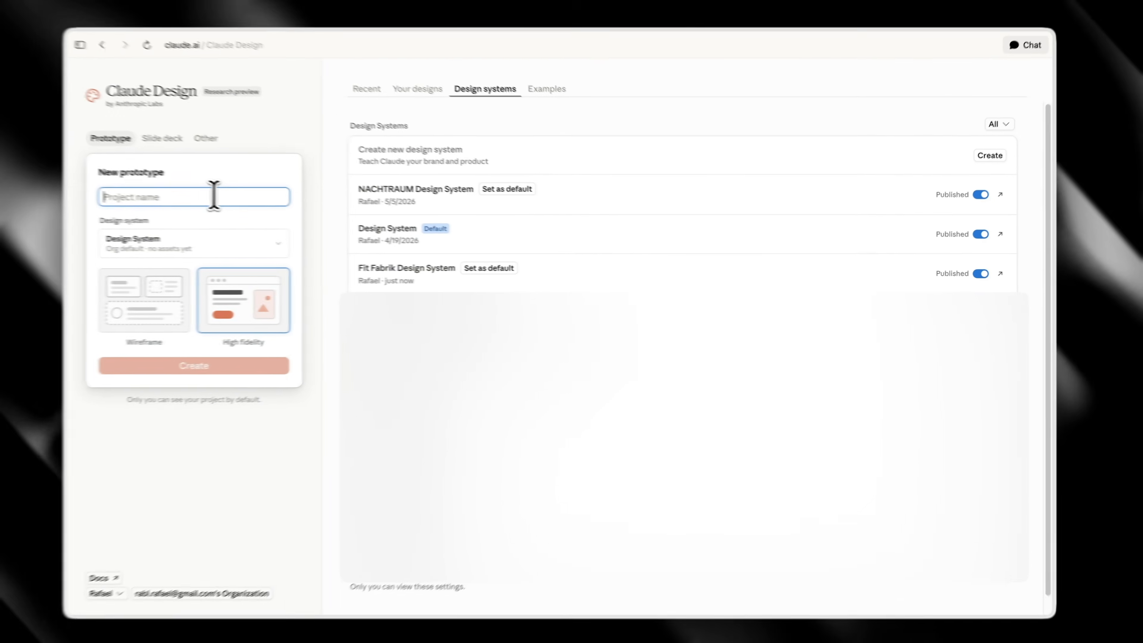
{"action": "type", "text": "Fitfabrik"}
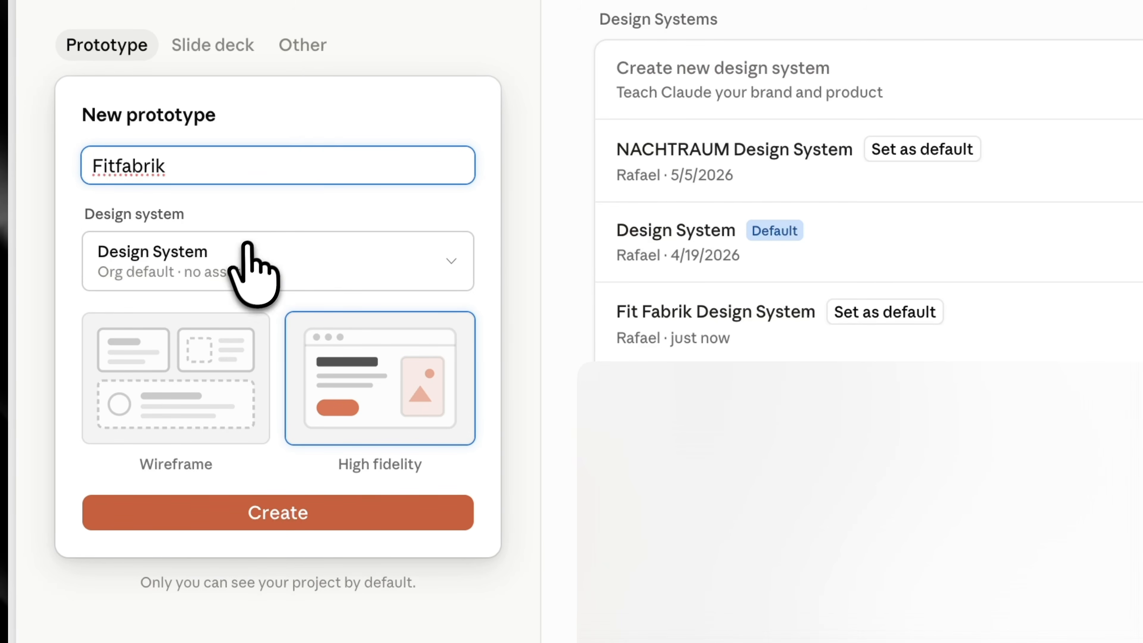
{"action": "left_click", "coordinate": [253, 266]}
{"action": "left_click", "coordinate": [487, 276]}
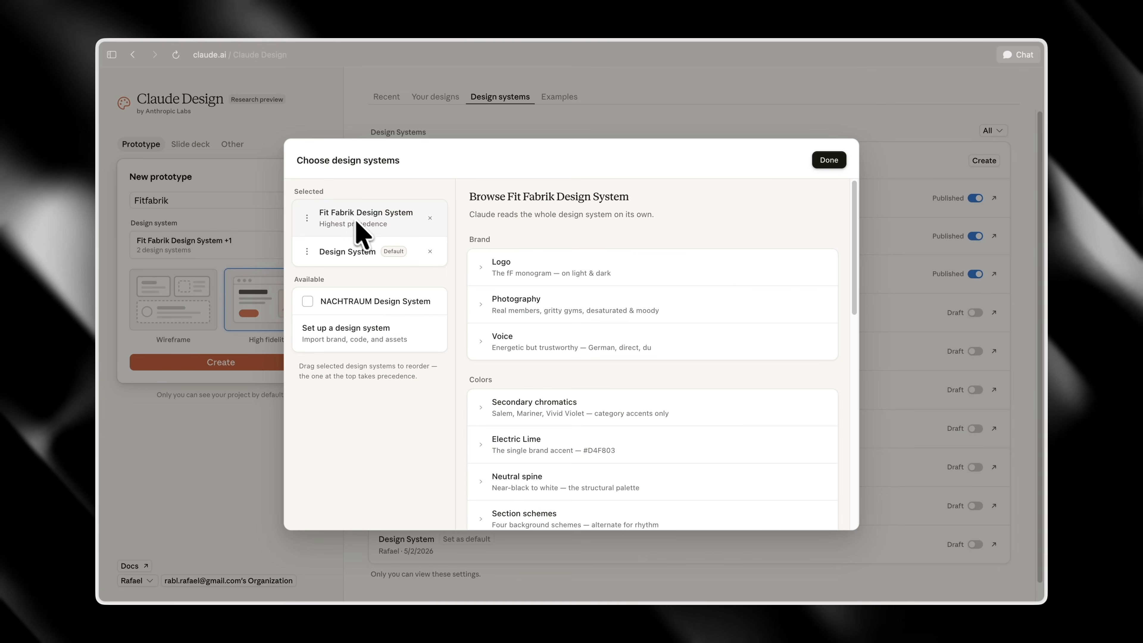
{"action": "left_click", "coordinate": [589, 265]}
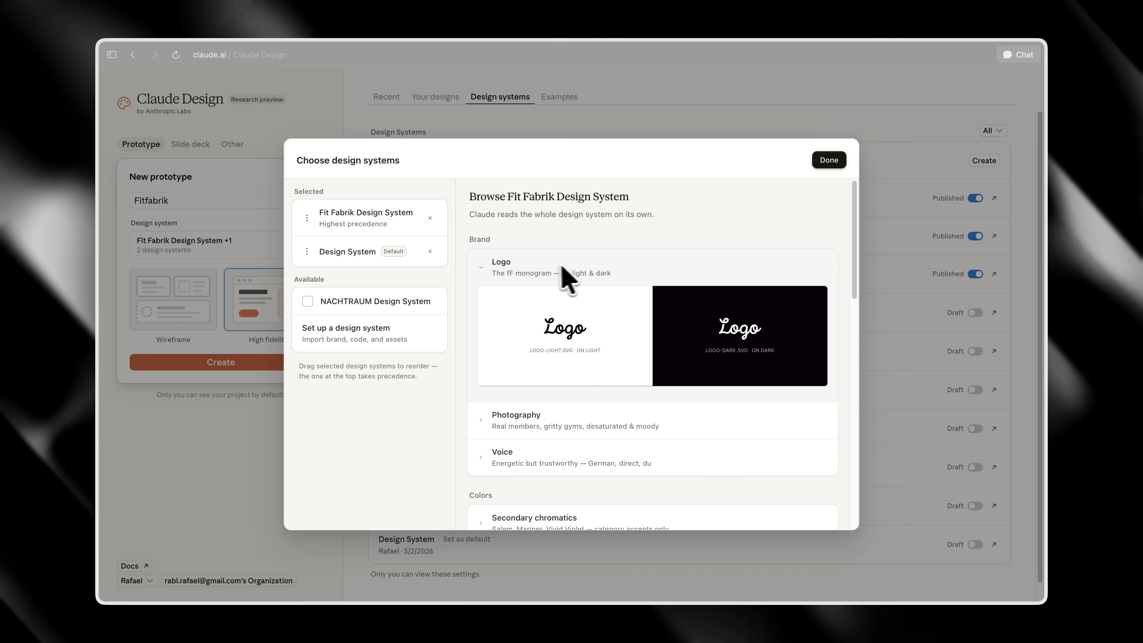
{"action": "left_click", "coordinate": [830, 161]}
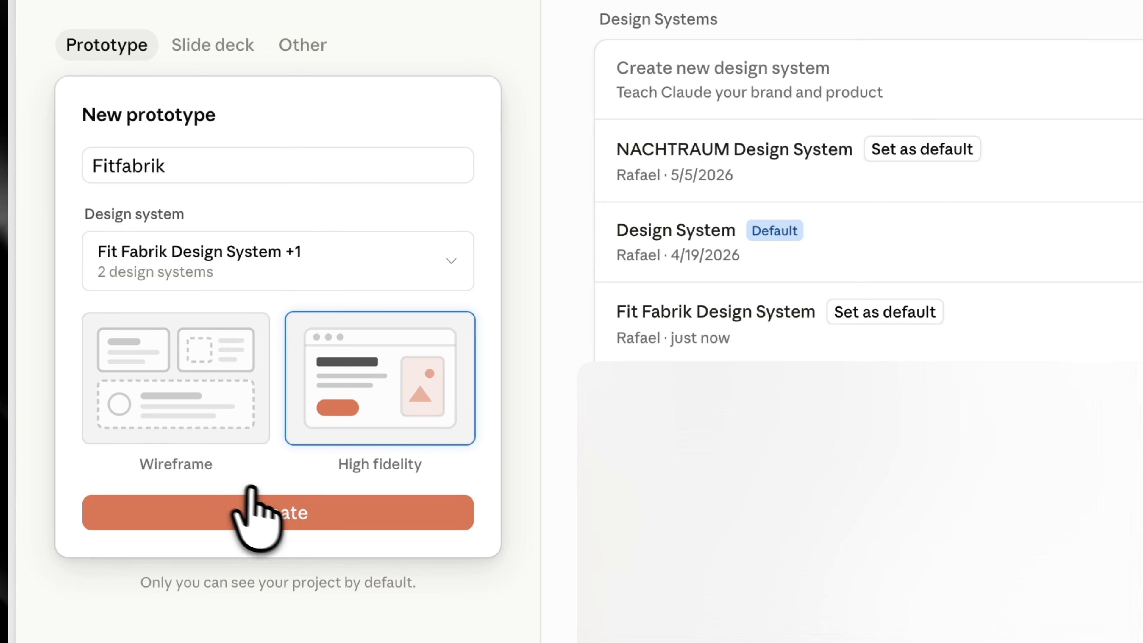
{"action": "left_click", "coordinate": [285, 513]}
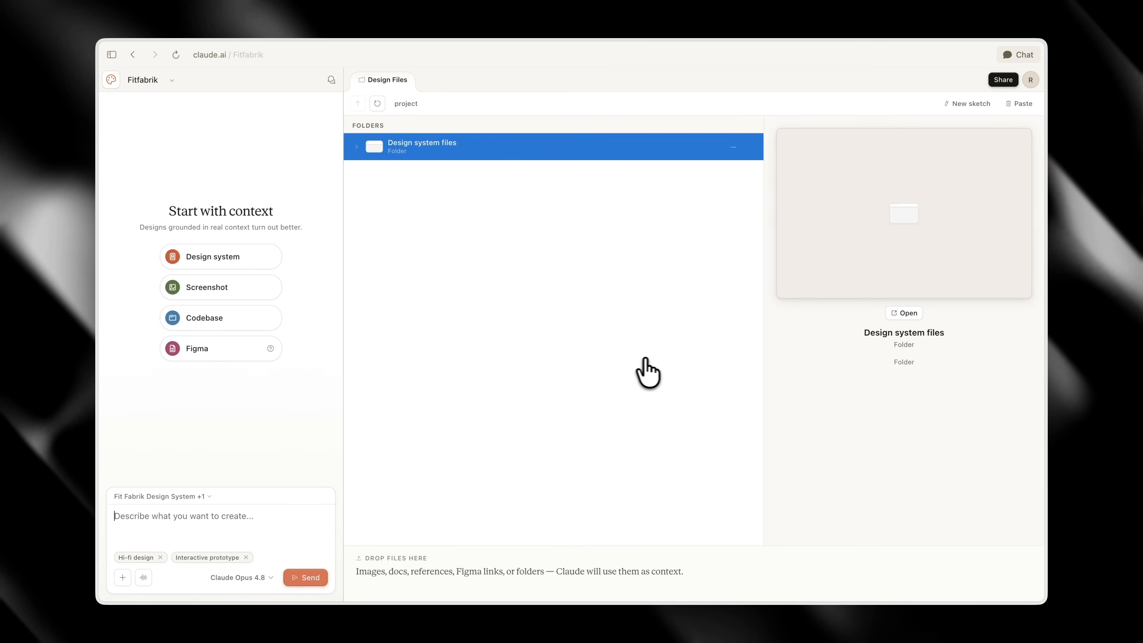
Paste the website redesign brief into the prototype's prompt and change its language from German to English
{"action": "key", "text": "super+v"}
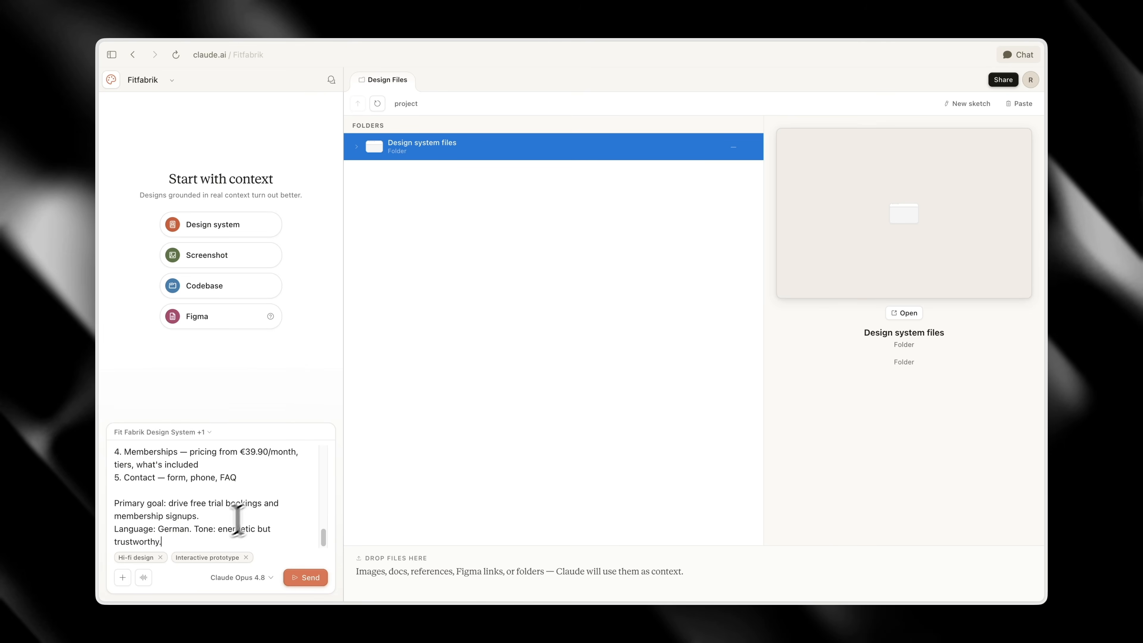
{"action": "type", "text": "English"}
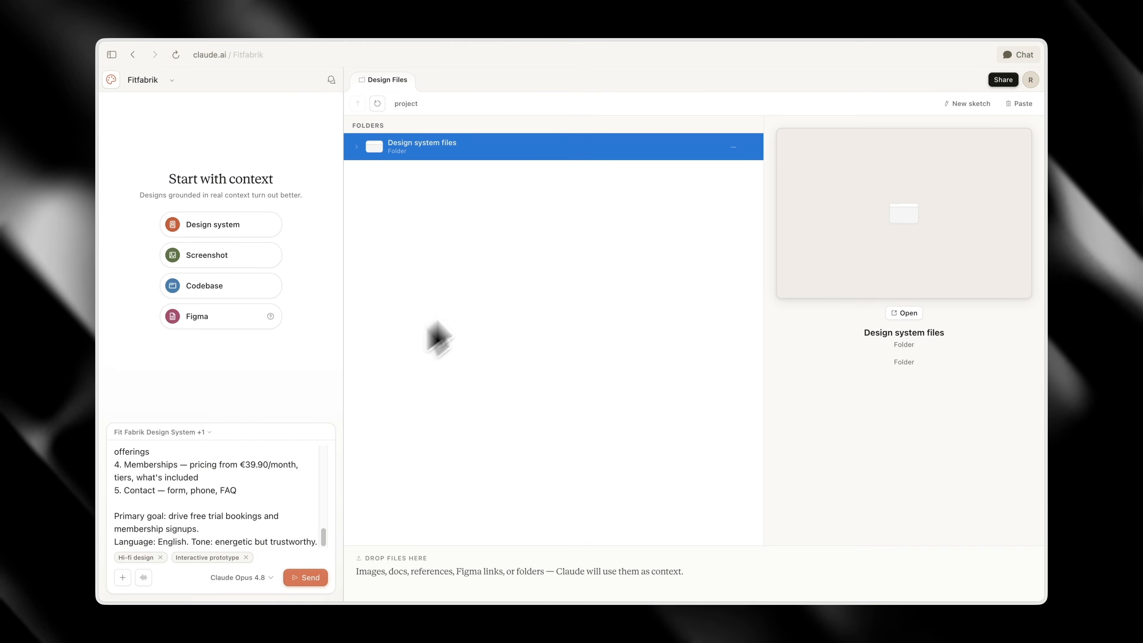
Attach the Fitfabrik logo image, add the instruction "Use the logo attached" below the brief, and send the prompt
{"action": "key", "text": "super+v"}
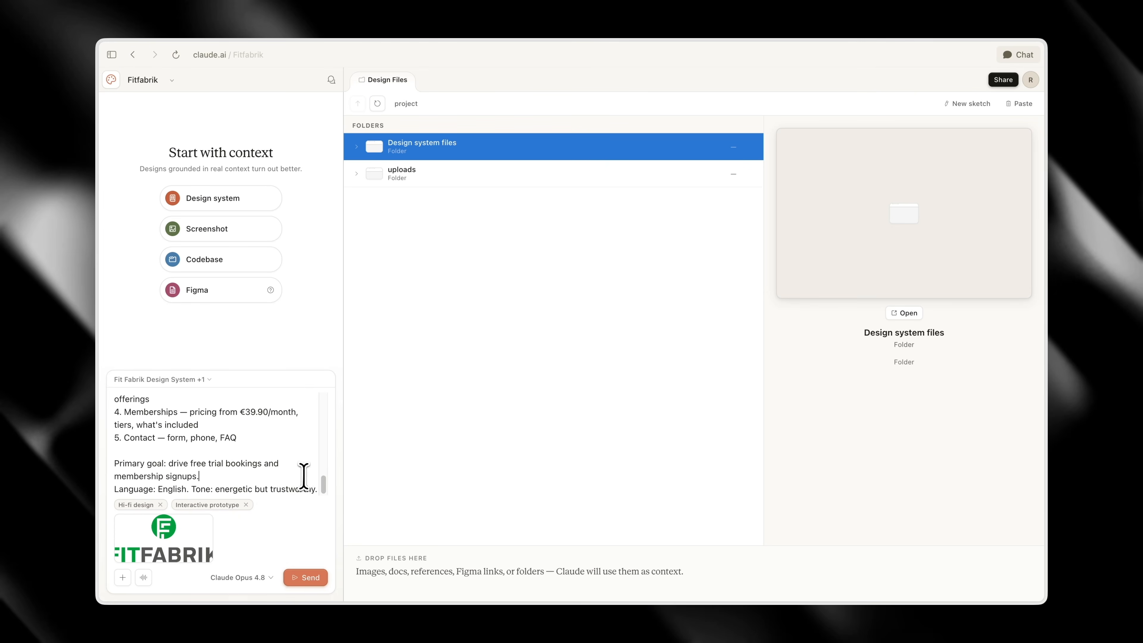
{"action": "key", "text": "shift+Return"}
{"action": "key", "text": "shift+Return"}
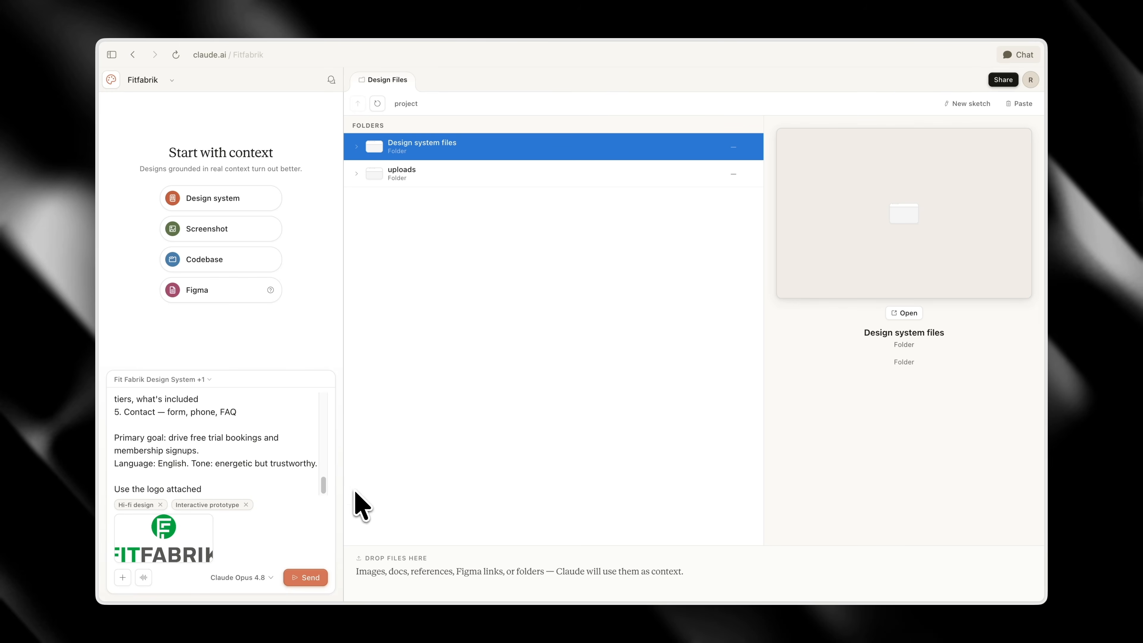
{"action": "left_click", "coordinate": [305, 577]}
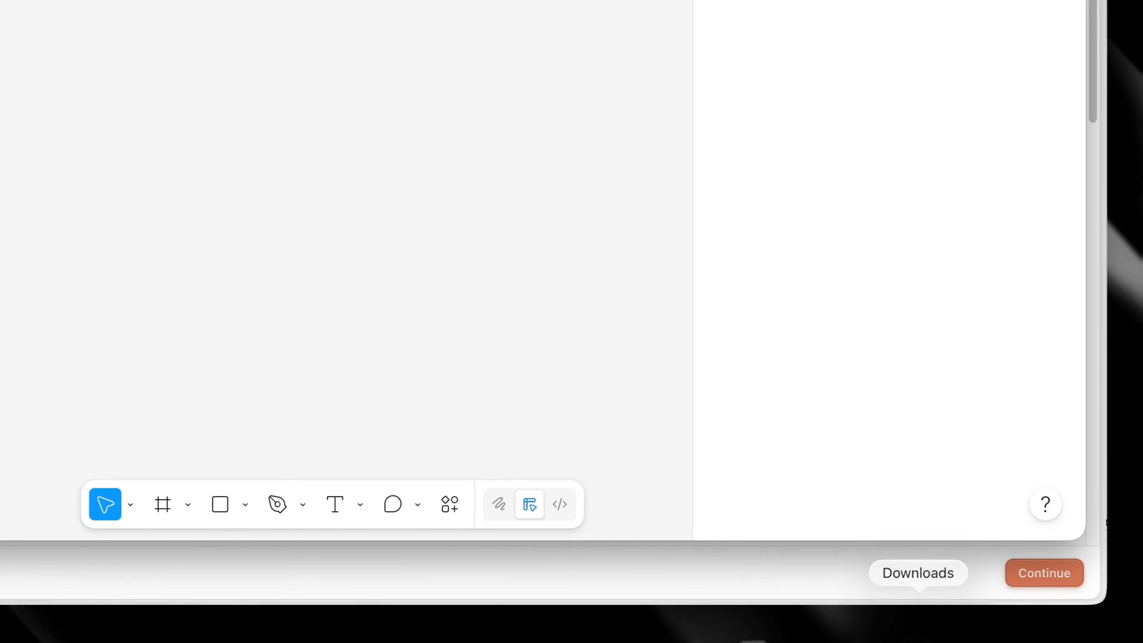
Place FF_Logo_RGB.png from the downloads on the canvas of the FitFabrik file in Figma and vectorize it
{"action": "left_click", "coordinate": [927, 635]}
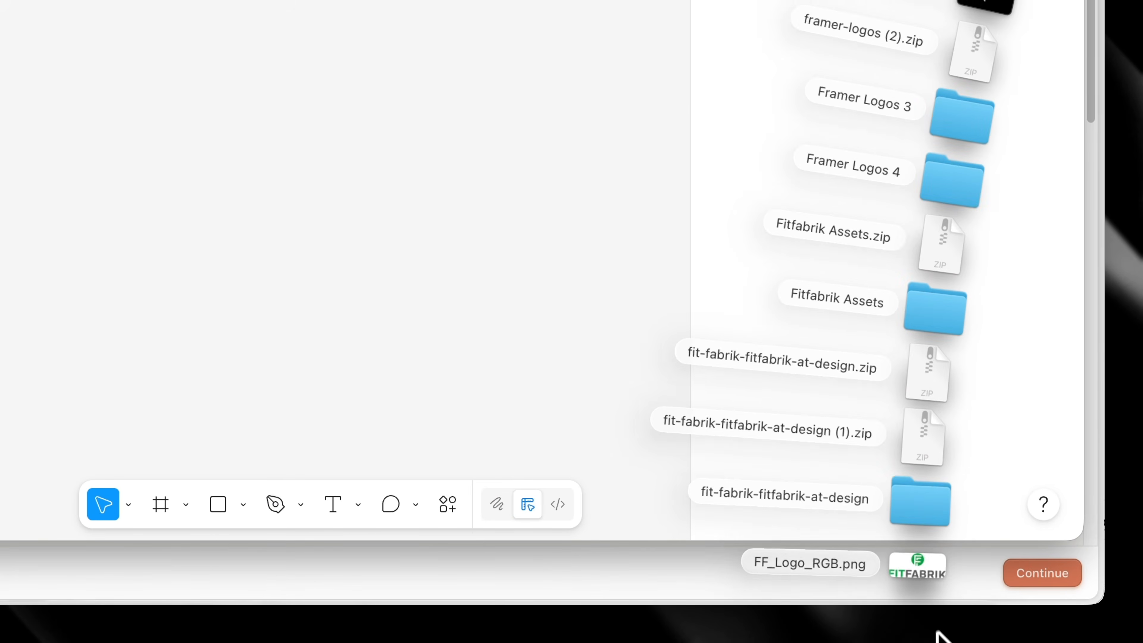
{"action": "left_click_drag", "start_coordinate": [806, 559], "coordinate": [536, 333]}
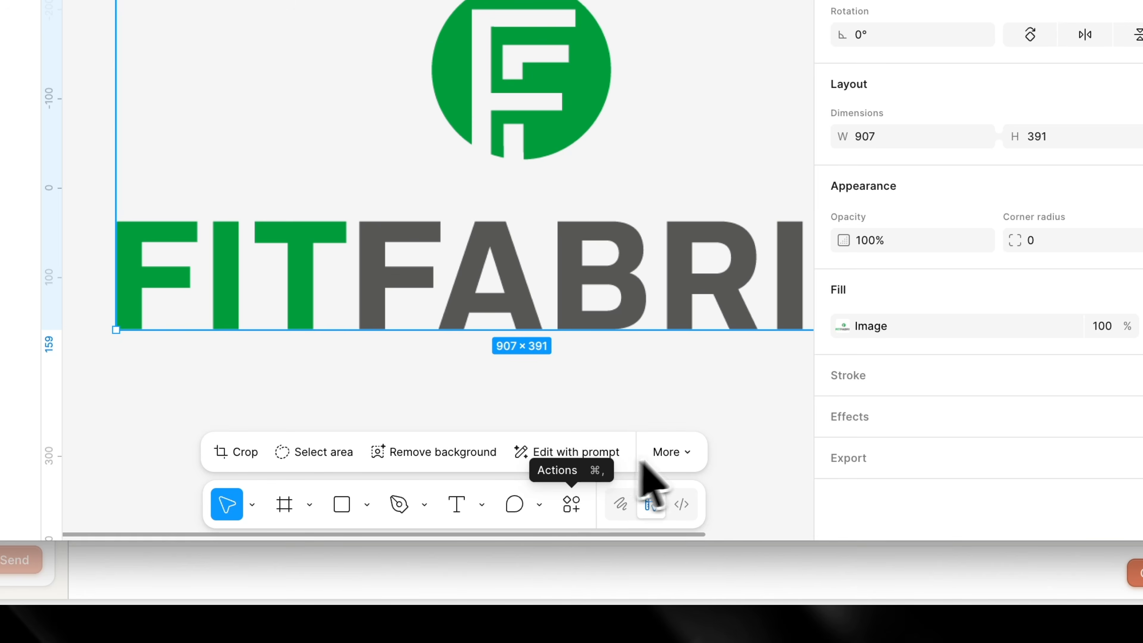
{"action": "left_click", "coordinate": [670, 452]}
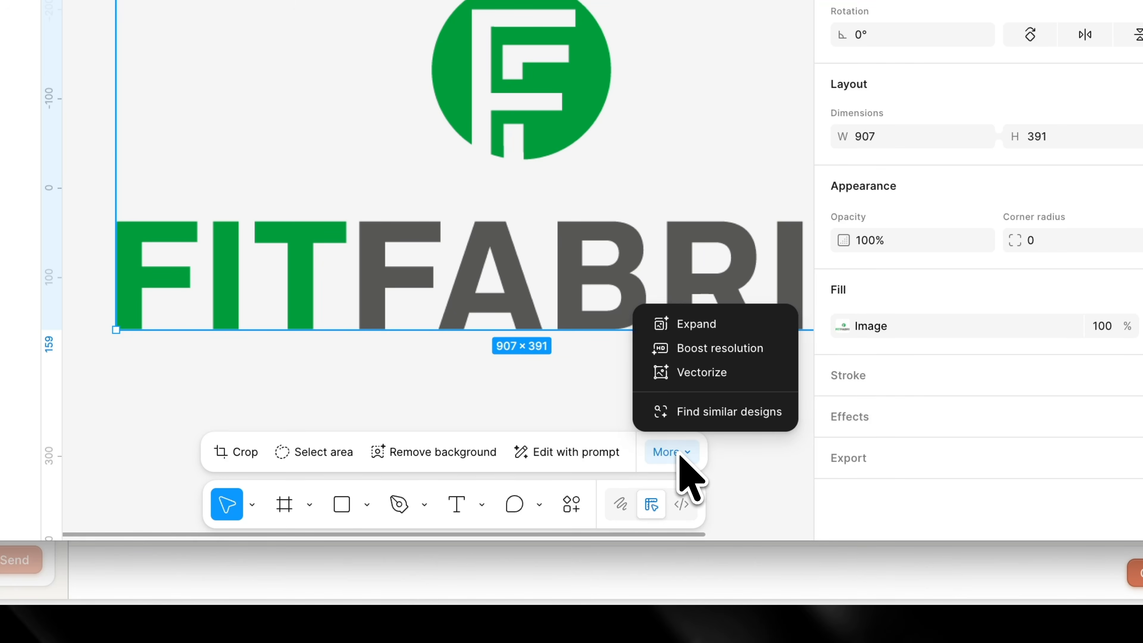
{"action": "left_click", "coordinate": [689, 373]}
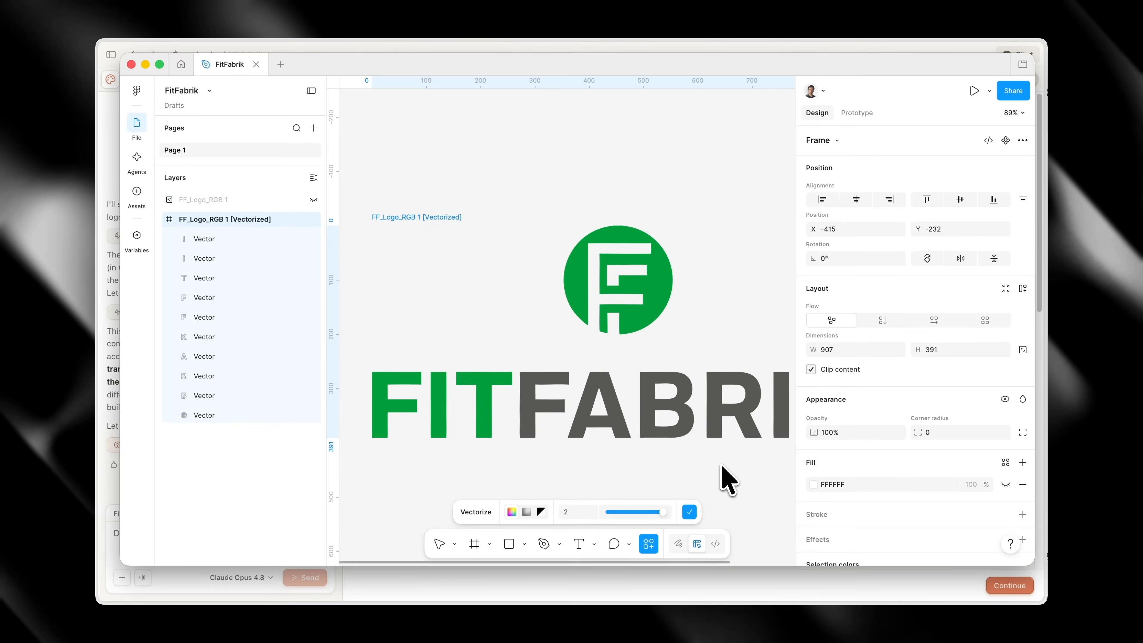
Recolor the grey 585857 parts of the vectorized logo through its selection colors
{"action": "scroll", "coordinate": [884, 434], "scroll_direction": "down", "scroll_amount": 5}
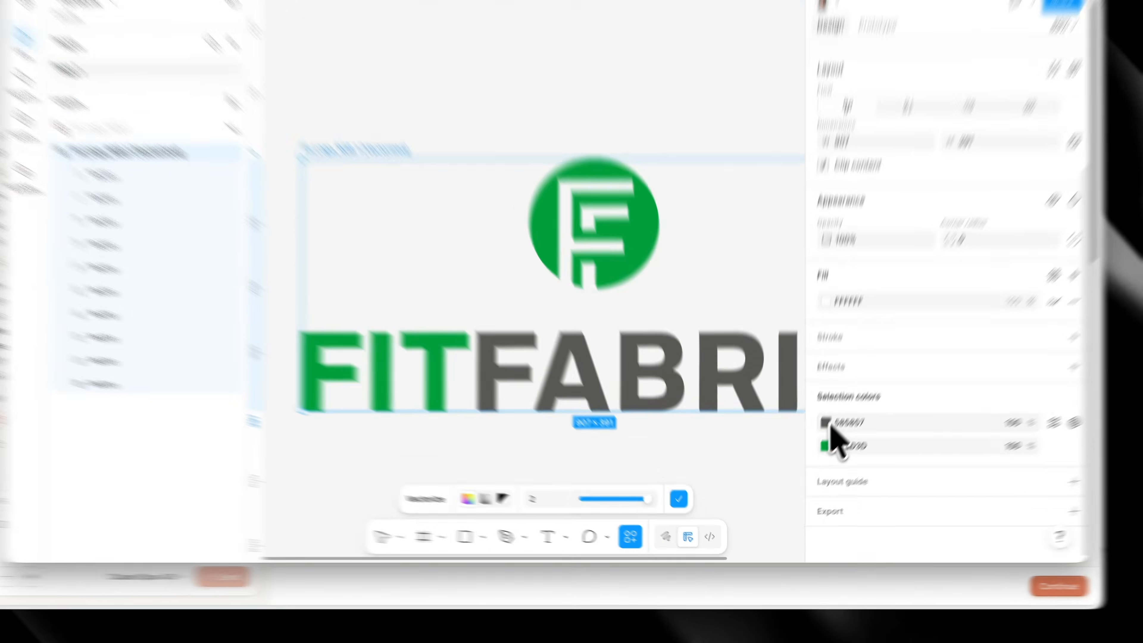
{"action": "left_click", "coordinate": [813, 447]}
{"action": "left_click_drag", "start_coordinate": [706, 429], "coordinate": [547, 508]}
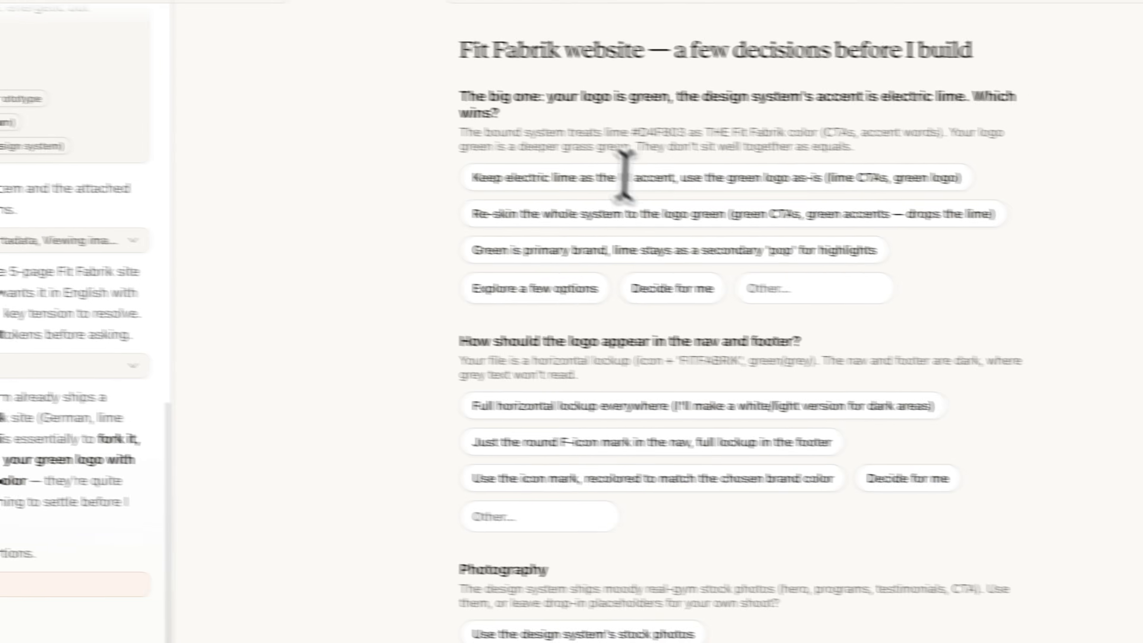
Copy the lime code #D4F803 from the Claude Design questions and apply it in Figma to the logo's green 009D3D parts
{"action": "left_click_drag", "start_coordinate": [849, 255], "coordinate": [903, 254]}
{"action": "key", "text": "super+c"}
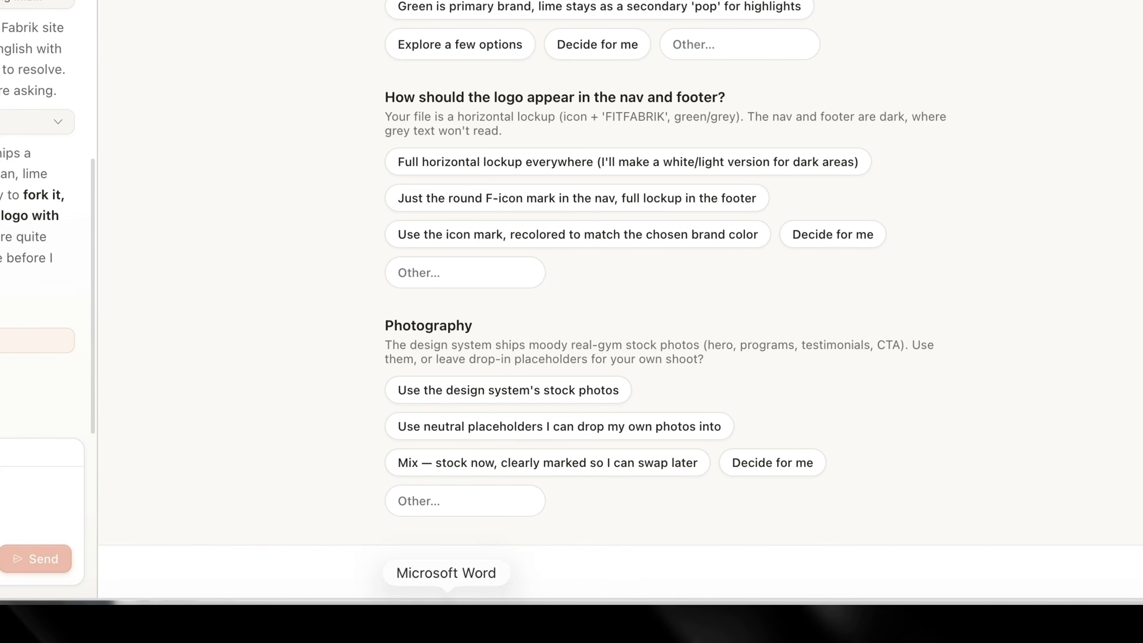
{"action": "left_click", "coordinate": [630, 624]}
{"action": "left_click", "coordinate": [833, 449]}
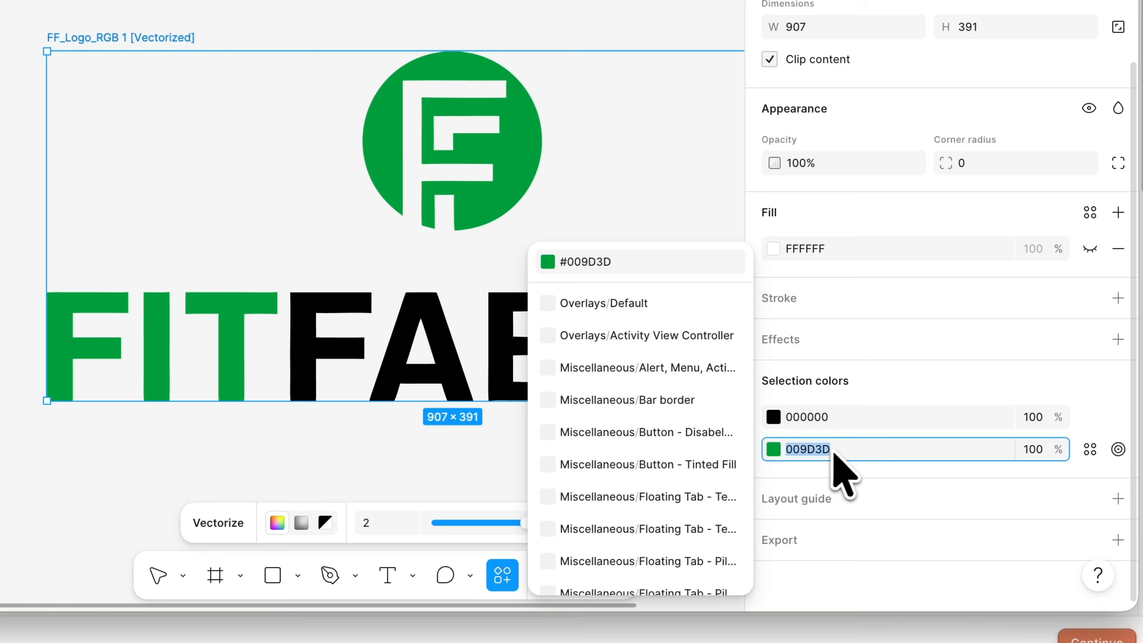
{"action": "key", "text": "super+v"}
{"action": "key", "text": "Return"}
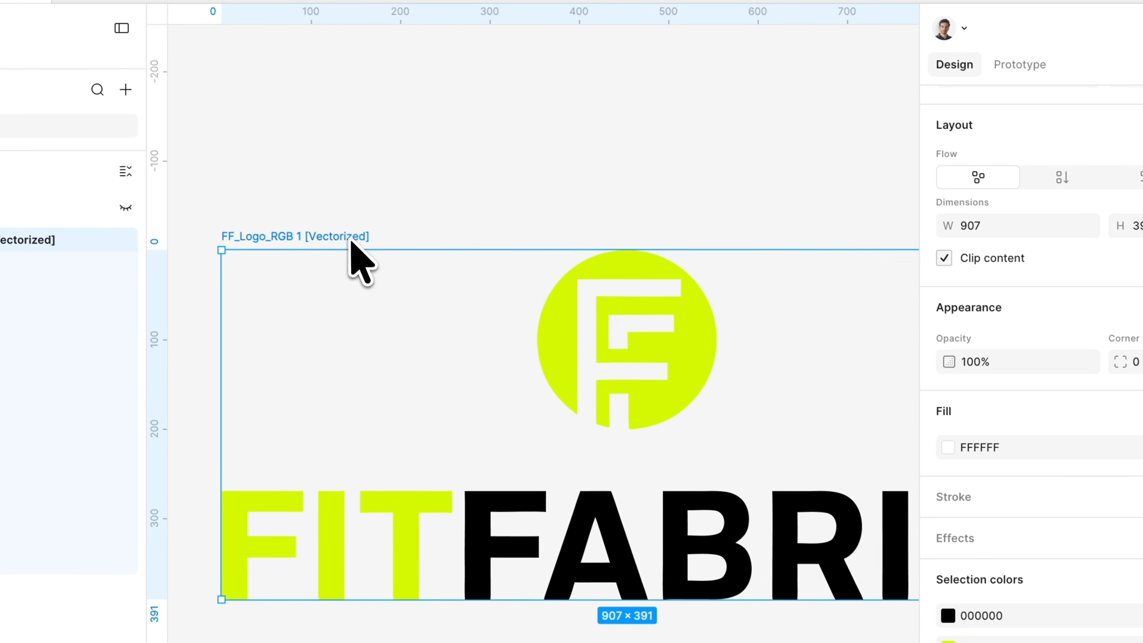
Export the recolored vectorized logo frame as an SVG
{"action": "scroll", "coordinate": [441, 196], "scroll_direction": "down", "scroll_amount": 3}
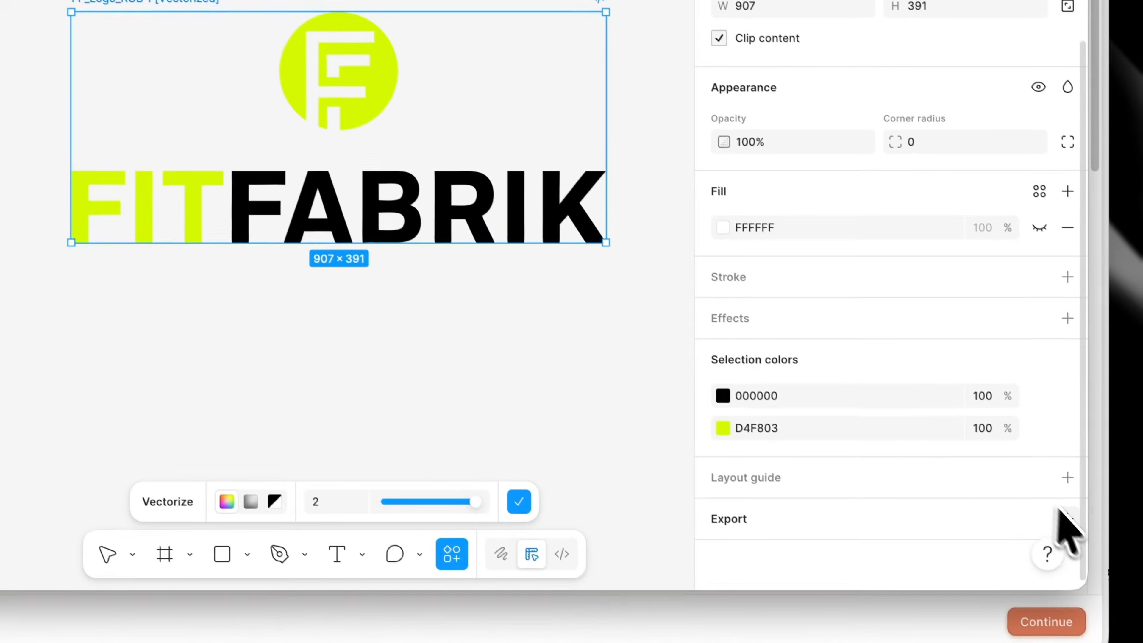
{"action": "left_click", "coordinate": [1065, 517]}
{"action": "left_click", "coordinate": [931, 446]}
{"action": "left_click", "coordinate": [925, 490]}
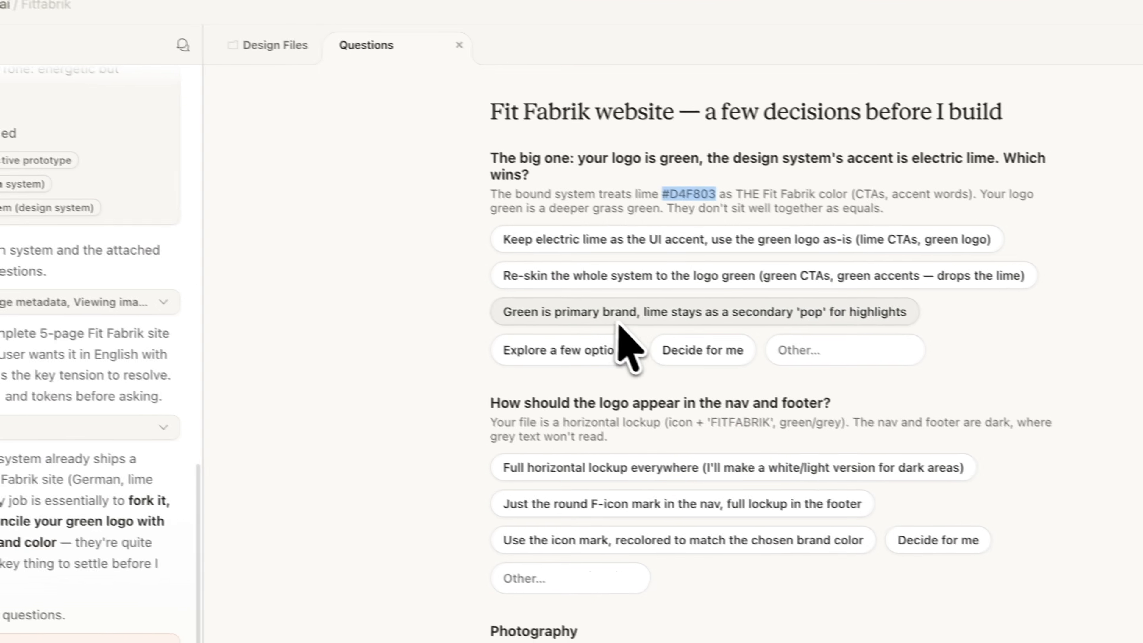
Back in Claude Design, answer the color question with "I'll provide the updated logo SVG" and attach the recolored logo file to the chat prompt
{"action": "left_click", "coordinate": [840, 346]}
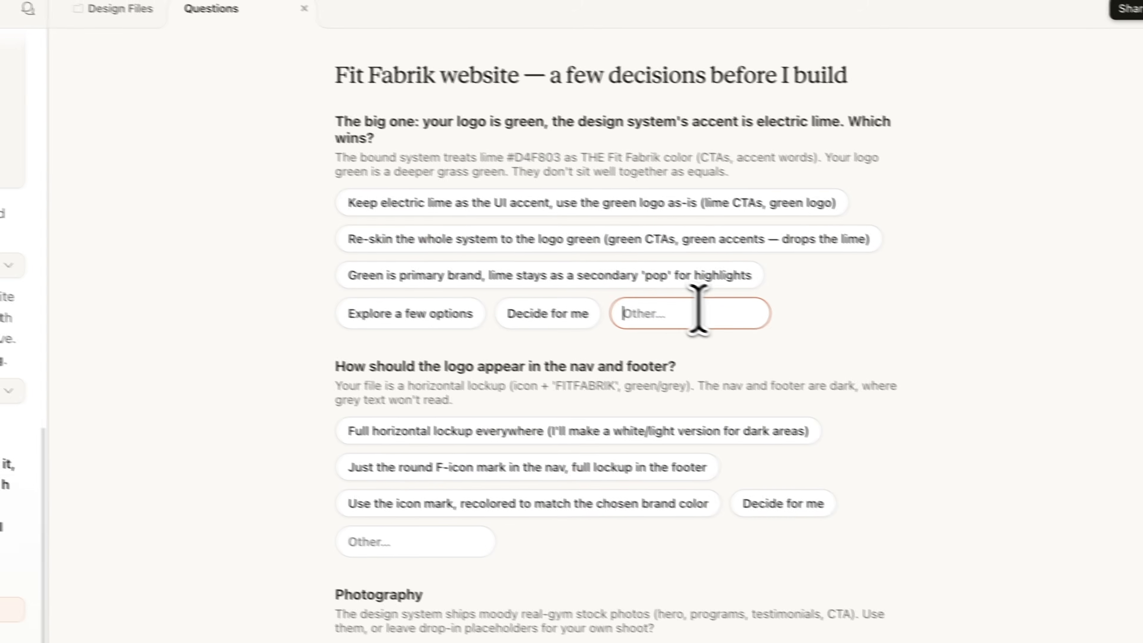
{"action": "type", "text": "I'll provide the updated logo SVG"}
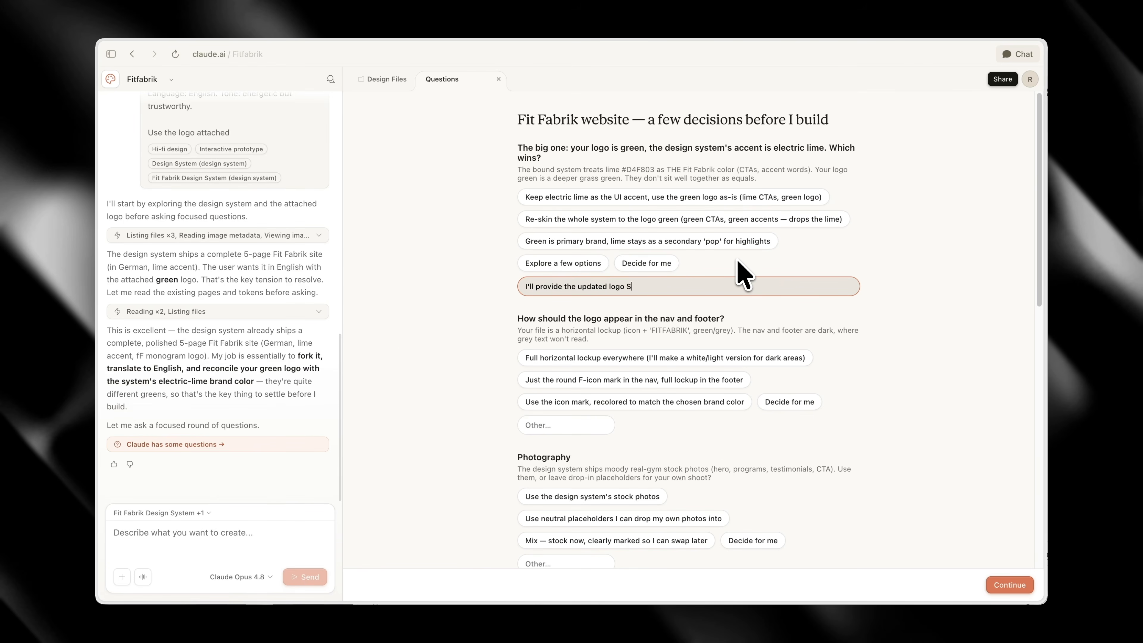
{"action": "scroll", "coordinate": [739, 412], "scroll_direction": "down", "scroll_amount": 2}
{"action": "left_click", "coordinate": [736, 413]}
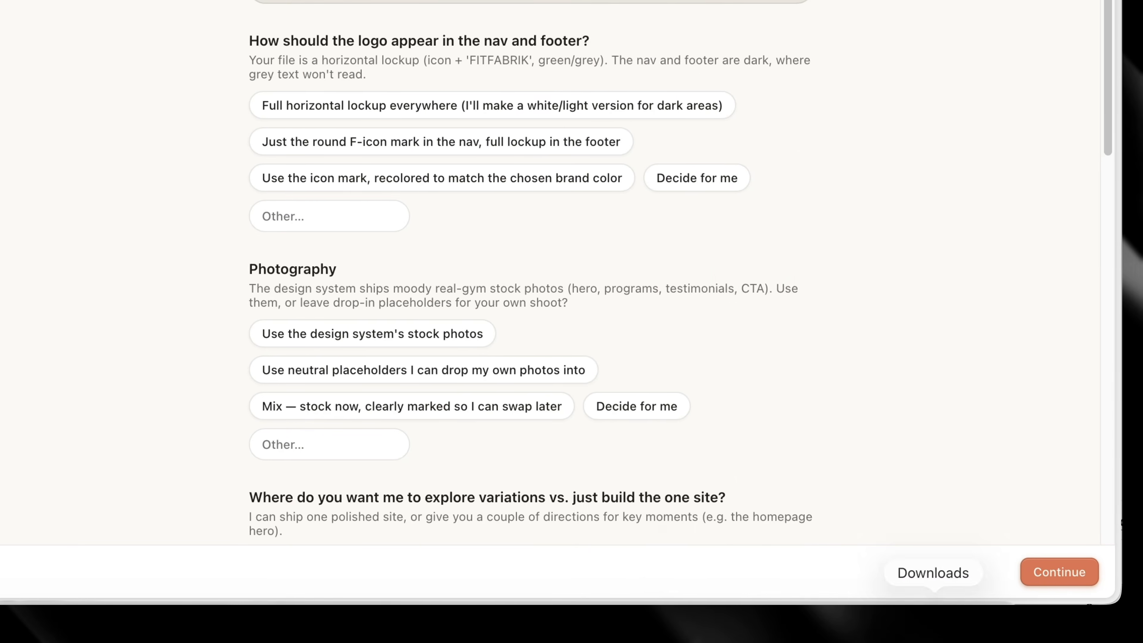
{"action": "left_click", "coordinate": [935, 619]}
{"action": "left_click_drag", "start_coordinate": [937, 597], "coordinate": [197, 525]}
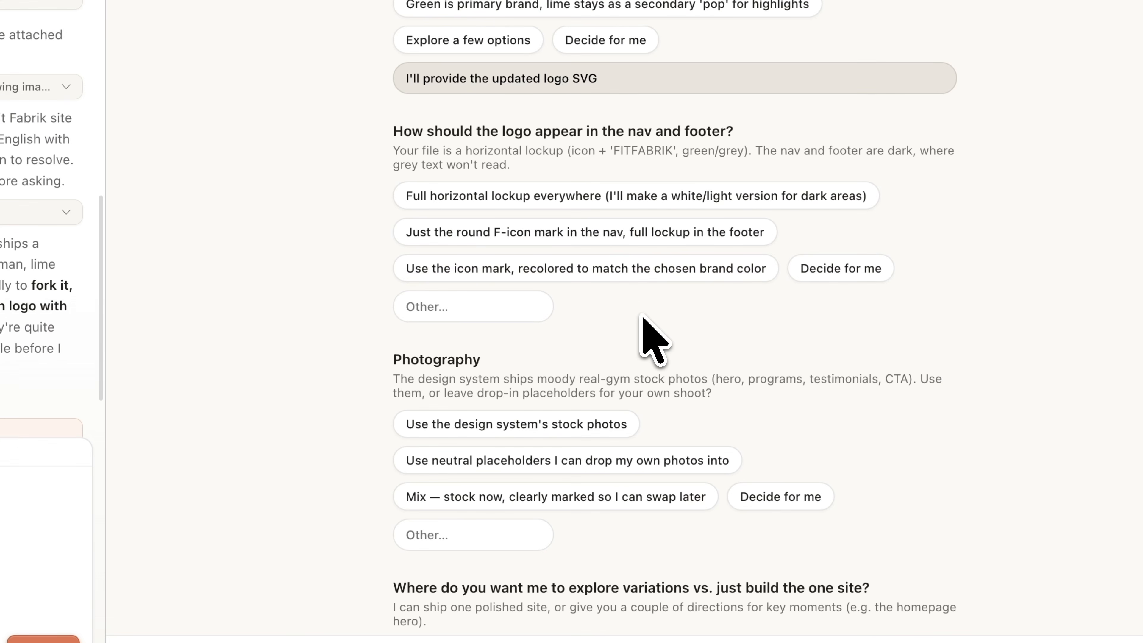
Leave the logo placement to Claude, use the design system's stock photos, and request one site with 2–3 homepage hero variations
{"action": "scroll", "coordinate": [625, 270], "scroll_direction": "down", "scroll_amount": 1}
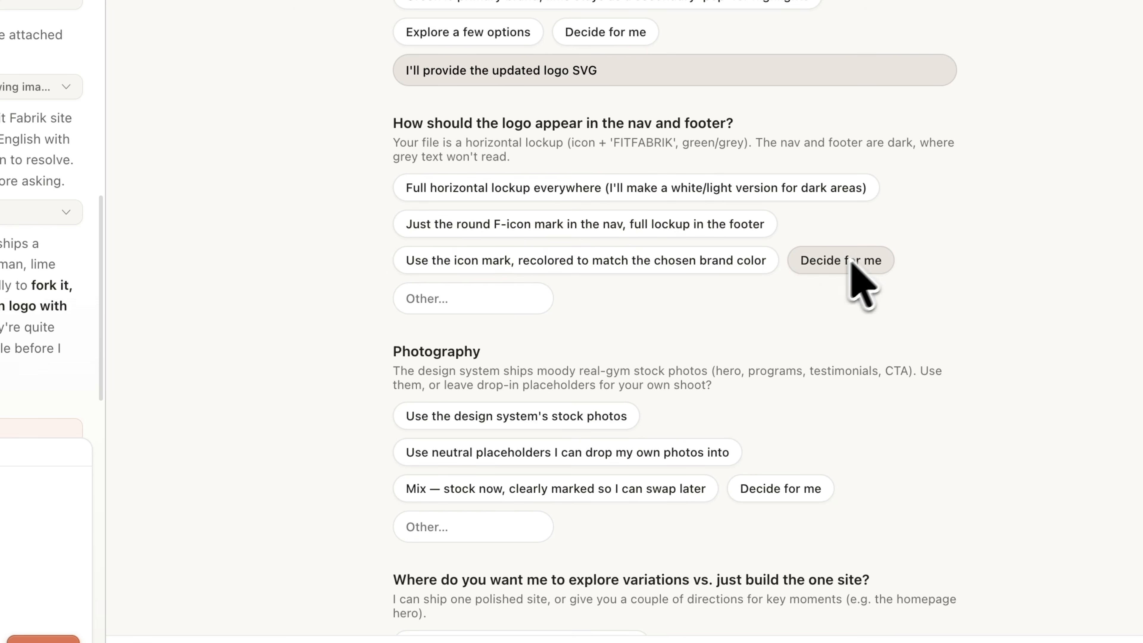
{"action": "scroll", "coordinate": [851, 265], "scroll_direction": "down", "scroll_amount": 5}
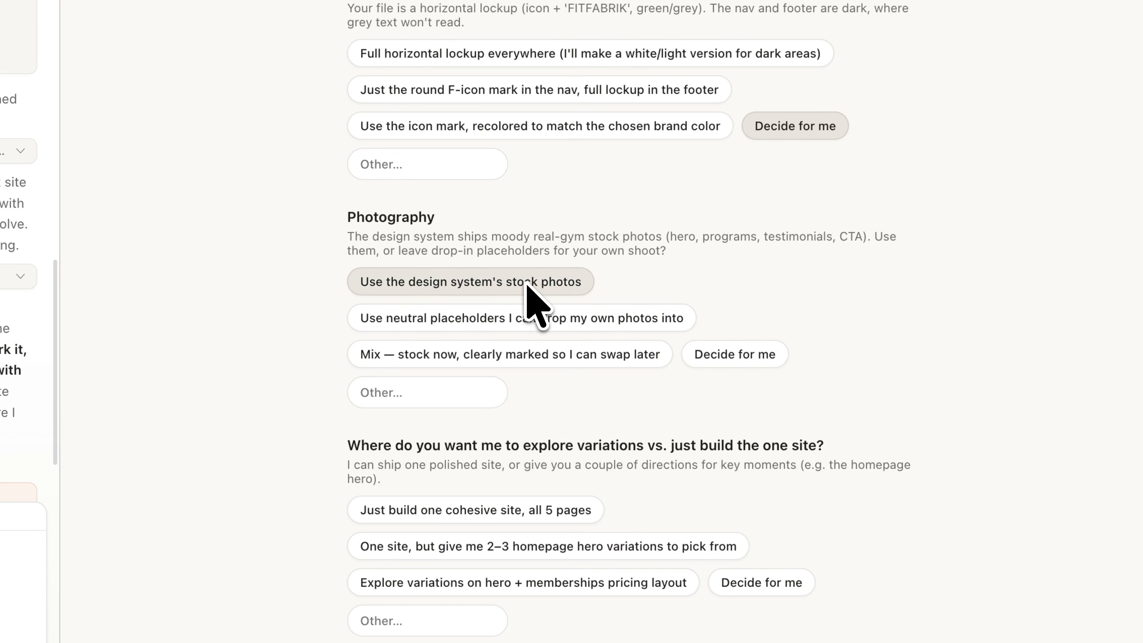
{"action": "scroll", "coordinate": [612, 377], "scroll_direction": "down", "scroll_amount": 5}
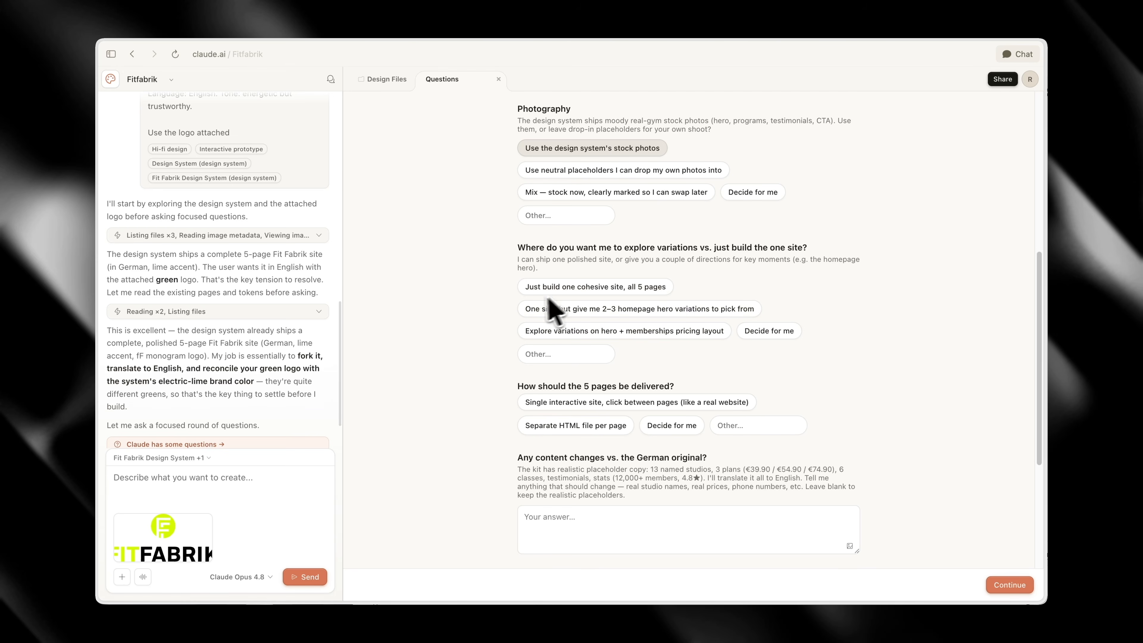
{"action": "left_click", "coordinate": [589, 306]}
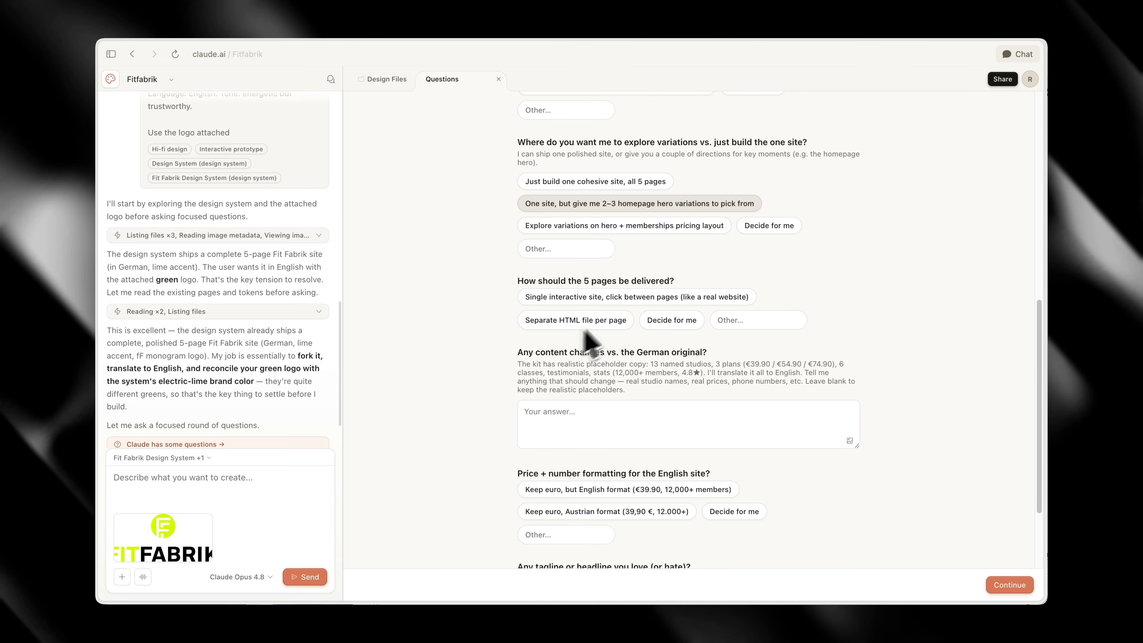
Choose a single interactive site and euro prices in English format, and submit the answers to start the build
{"action": "left_click", "coordinate": [628, 298]}
{"action": "scroll", "coordinate": [810, 342], "scroll_direction": "down", "scroll_amount": 3}
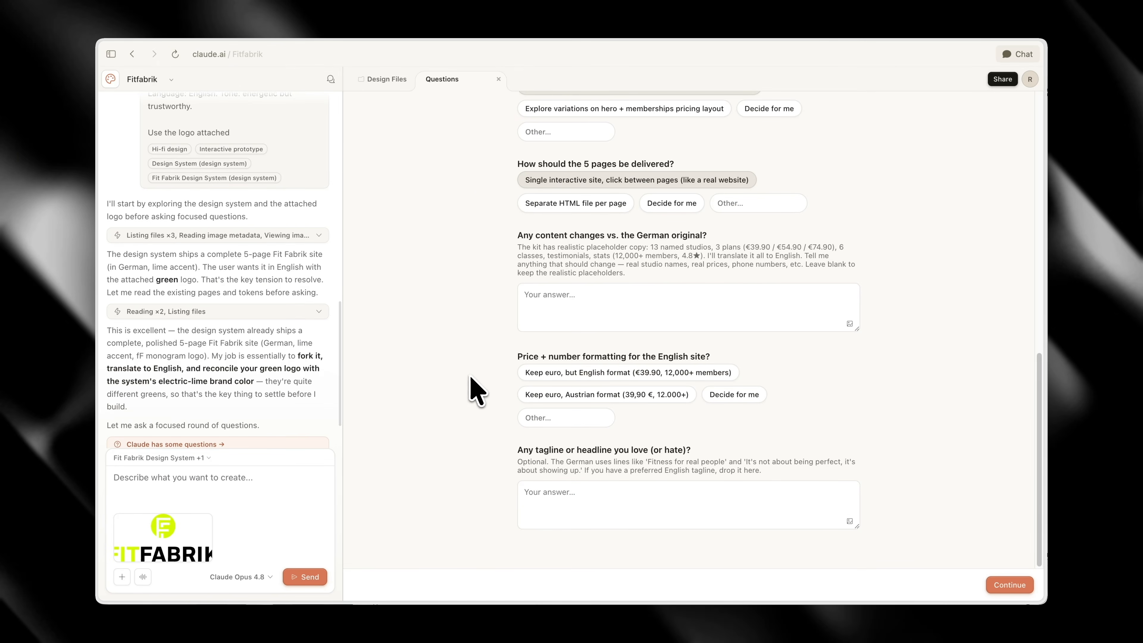
{"action": "left_click", "coordinate": [565, 372]}
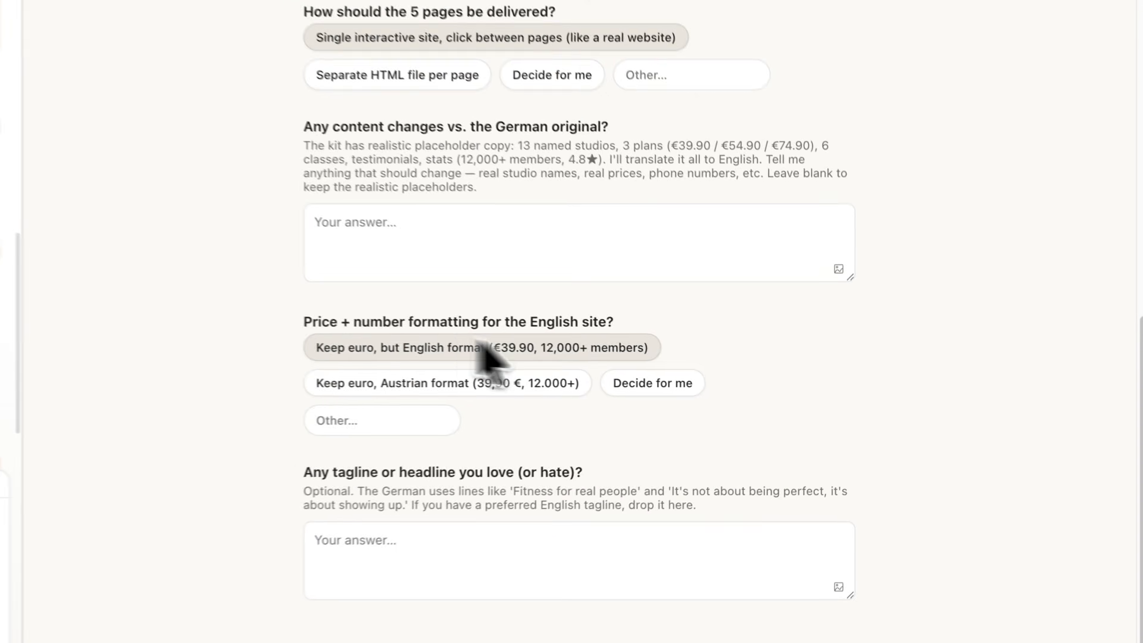
{"action": "left_click", "coordinate": [1009, 584]}
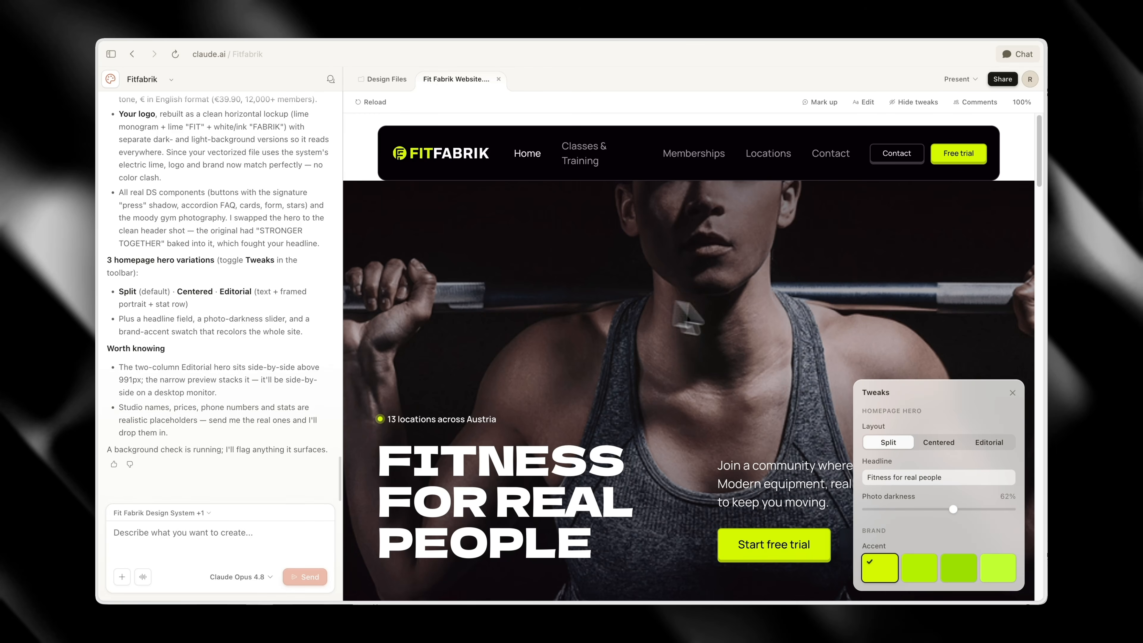
Try the Centered and Editorial layouts for the homepage hero and switch back to Split
{"action": "left_click", "coordinate": [936, 441]}
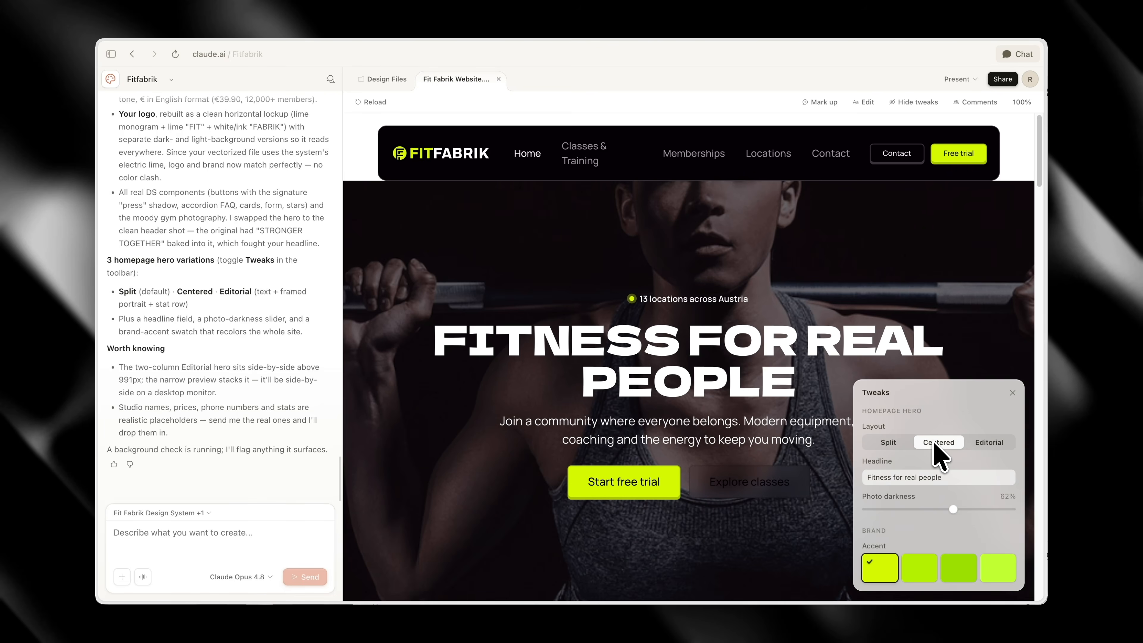
{"action": "left_click", "coordinate": [989, 443]}
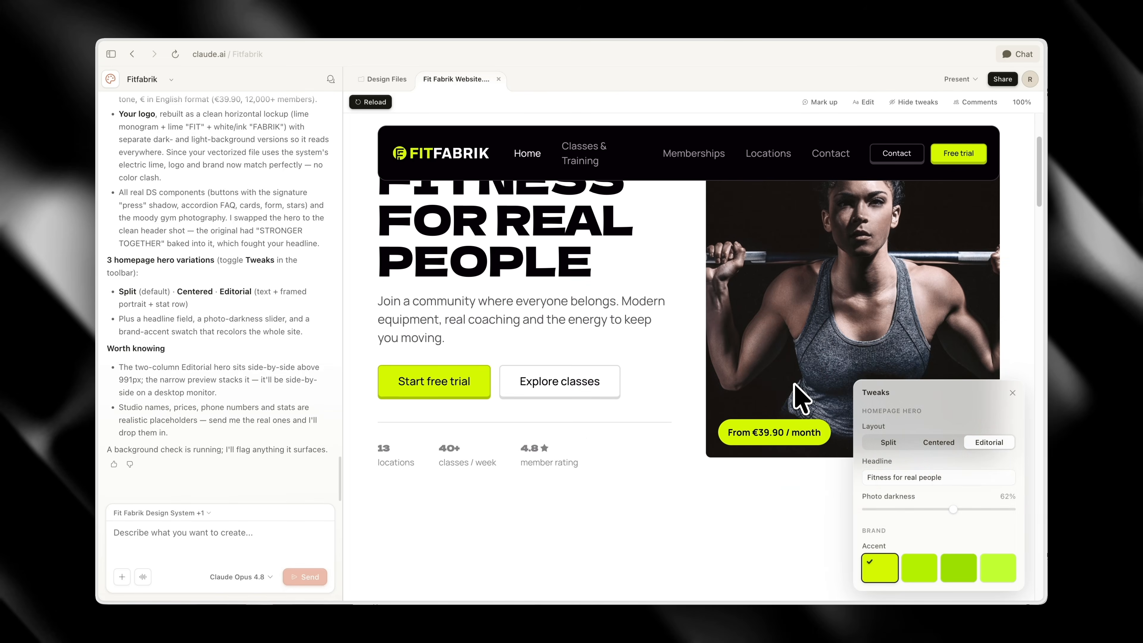
{"action": "left_click", "coordinate": [926, 443]}
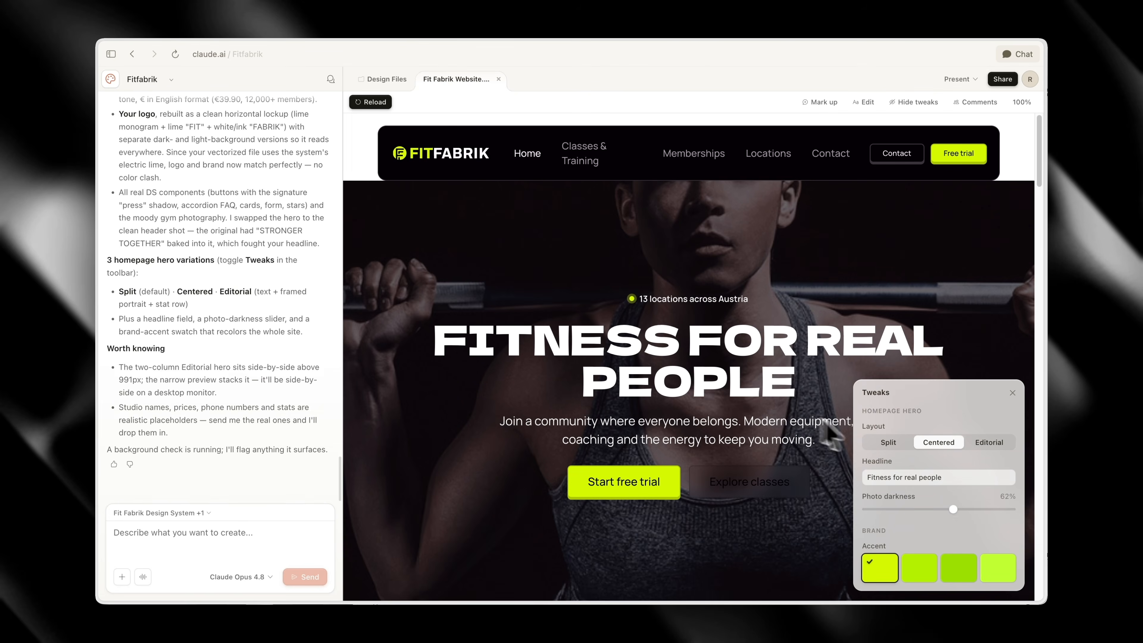
{"action": "left_click", "coordinate": [888, 443]}
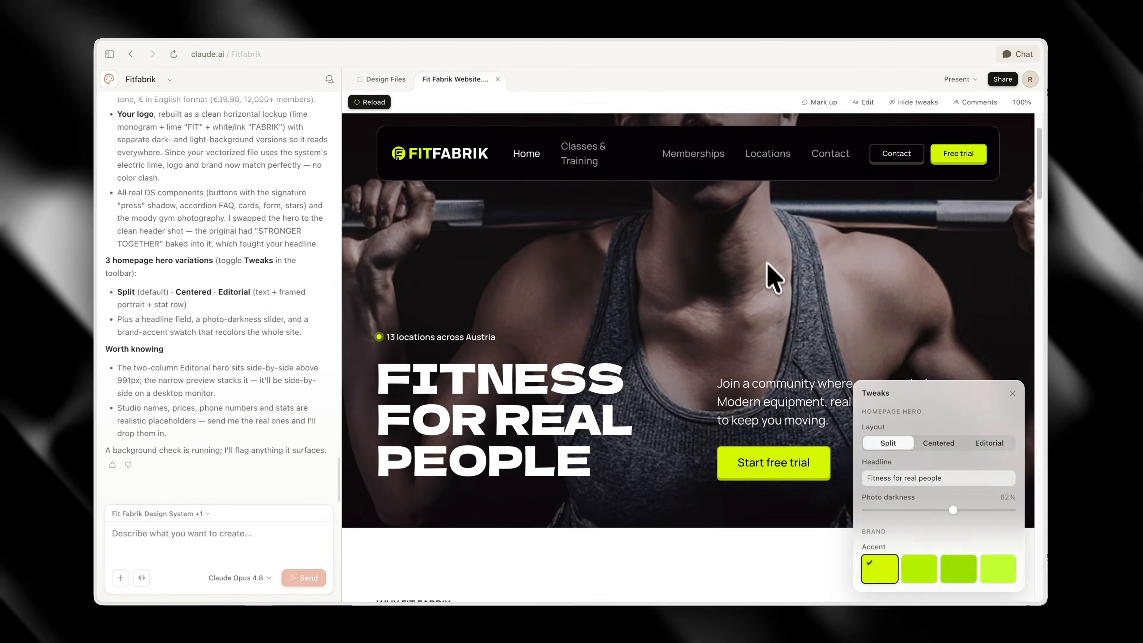
Try the three other green accent swatches on the website and return to the first one
{"action": "scroll", "coordinate": [770, 273], "scroll_direction": "down", "scroll_amount": 10}
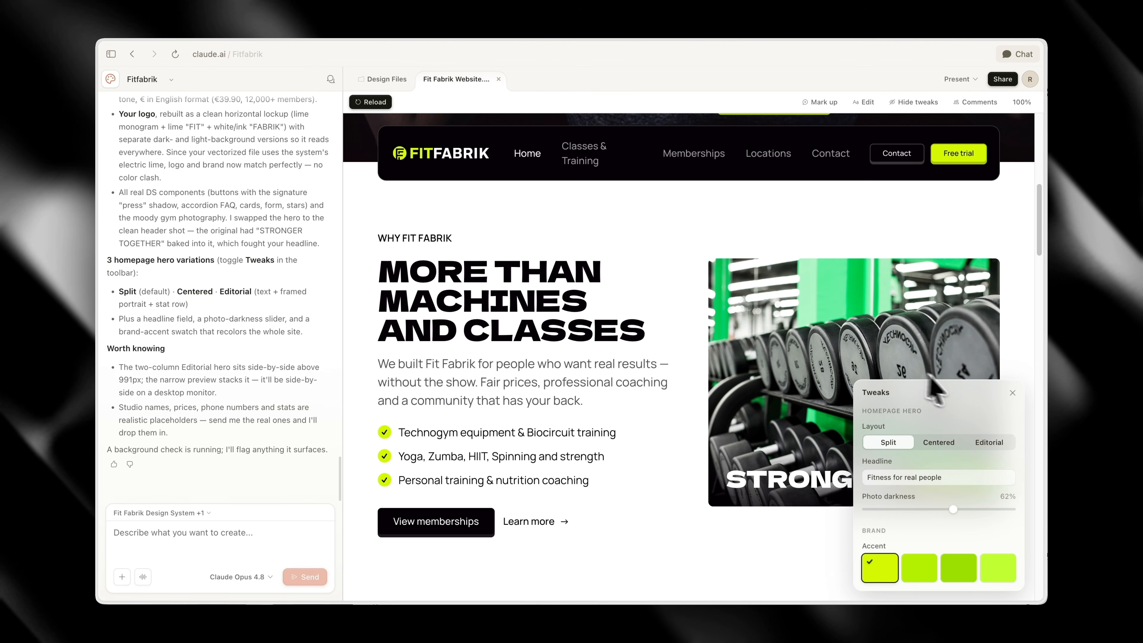
{"action": "left_click_drag", "start_coordinate": [932, 393], "coordinate": [685, 402]}
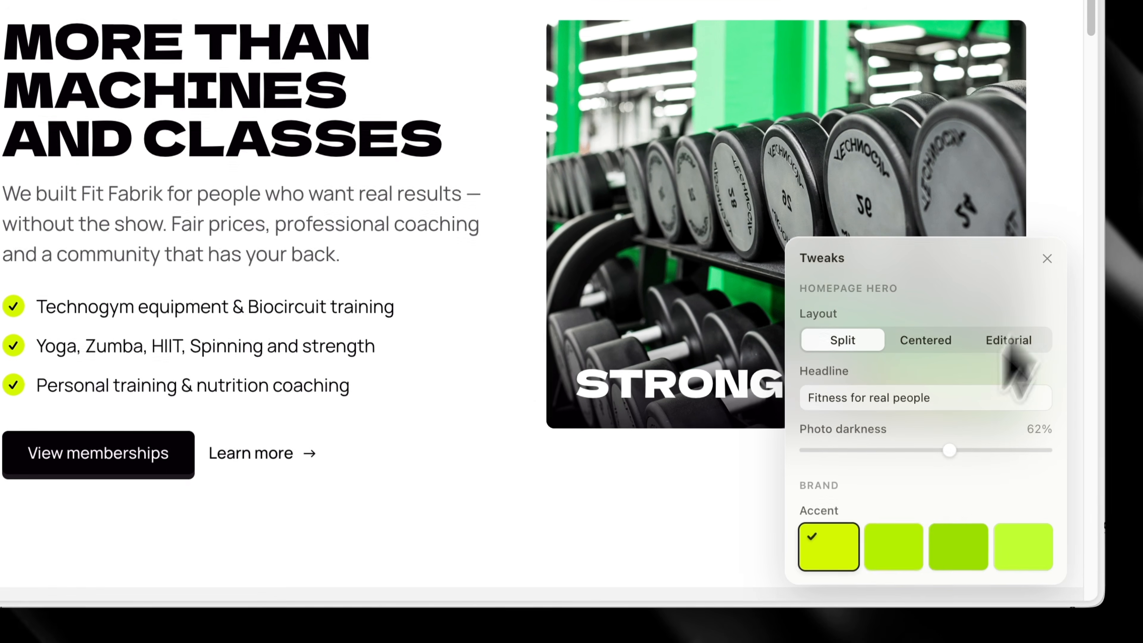
{"action": "left_click", "coordinate": [895, 547]}
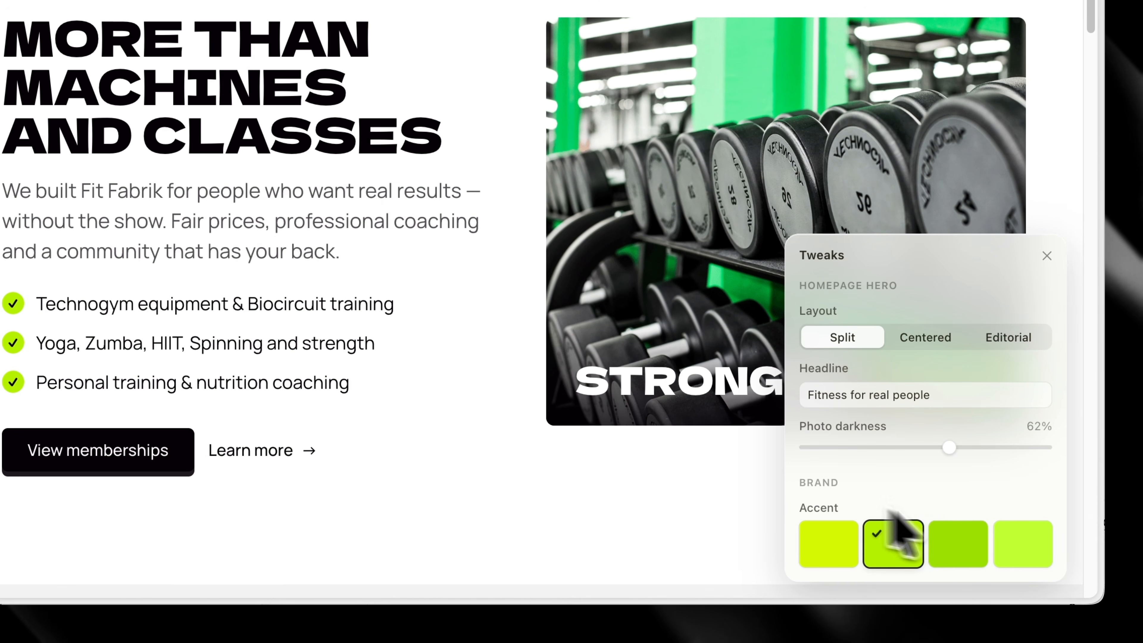
{"action": "left_click", "coordinate": [958, 544]}
{"action": "left_click", "coordinate": [1039, 552]}
{"action": "left_click", "coordinate": [973, 399]}
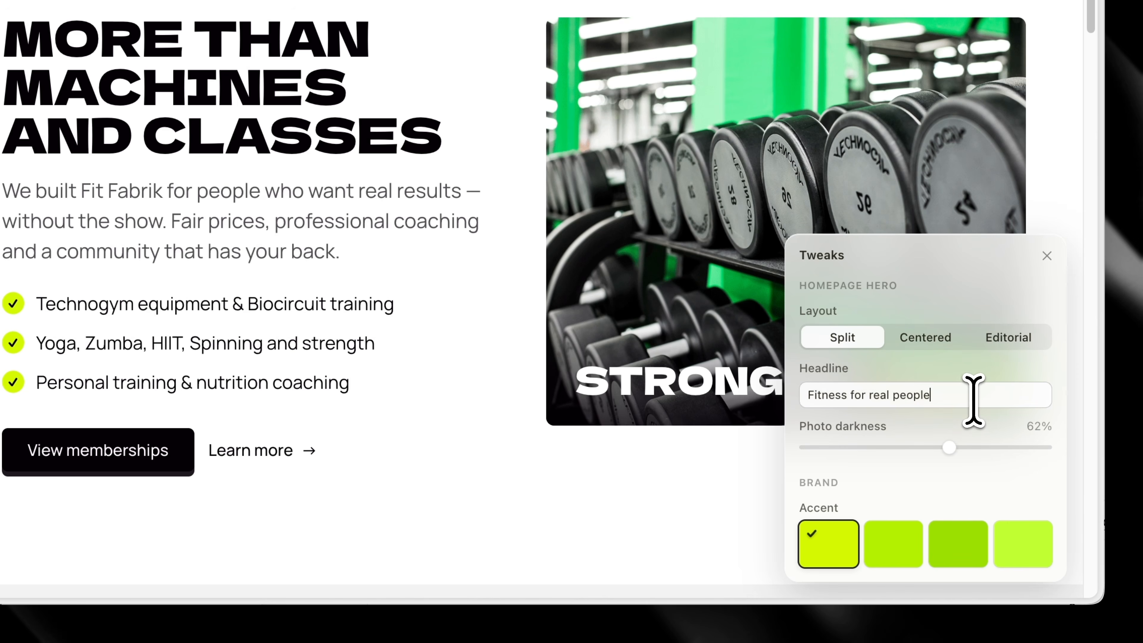
Raise the hero's photo darkness to about 75% and close the Tweaks
{"action": "scroll", "coordinate": [719, 378], "scroll_direction": "up", "scroll_amount": 15}
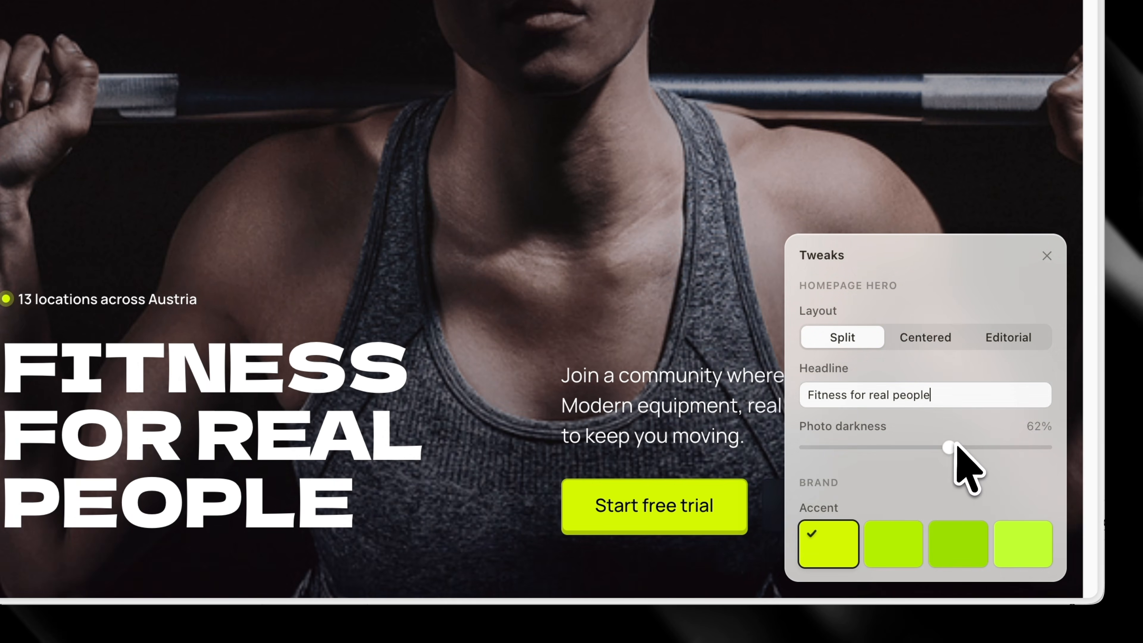
{"action": "left_click_drag", "start_coordinate": [949, 447], "coordinate": [1012, 447]}
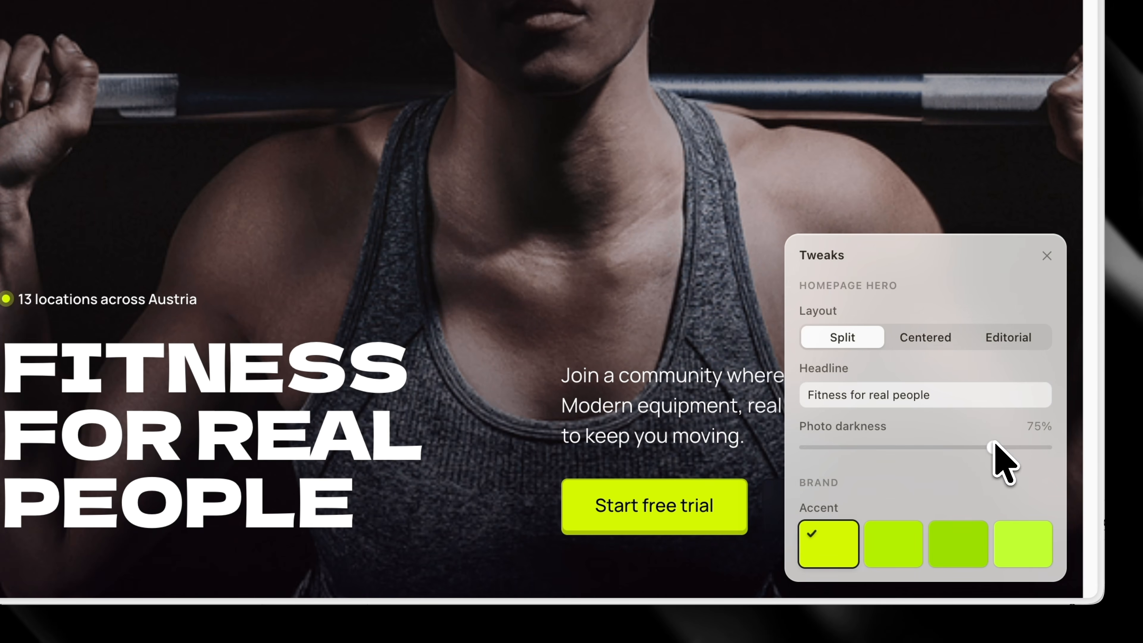
{"action": "left_click", "coordinate": [1047, 255]}
Review the homepage sections from the programs through testimonials, FAQ and statistics down to the footer
{"action": "scroll", "coordinate": [683, 275], "scroll_direction": "down", "scroll_amount": 10}
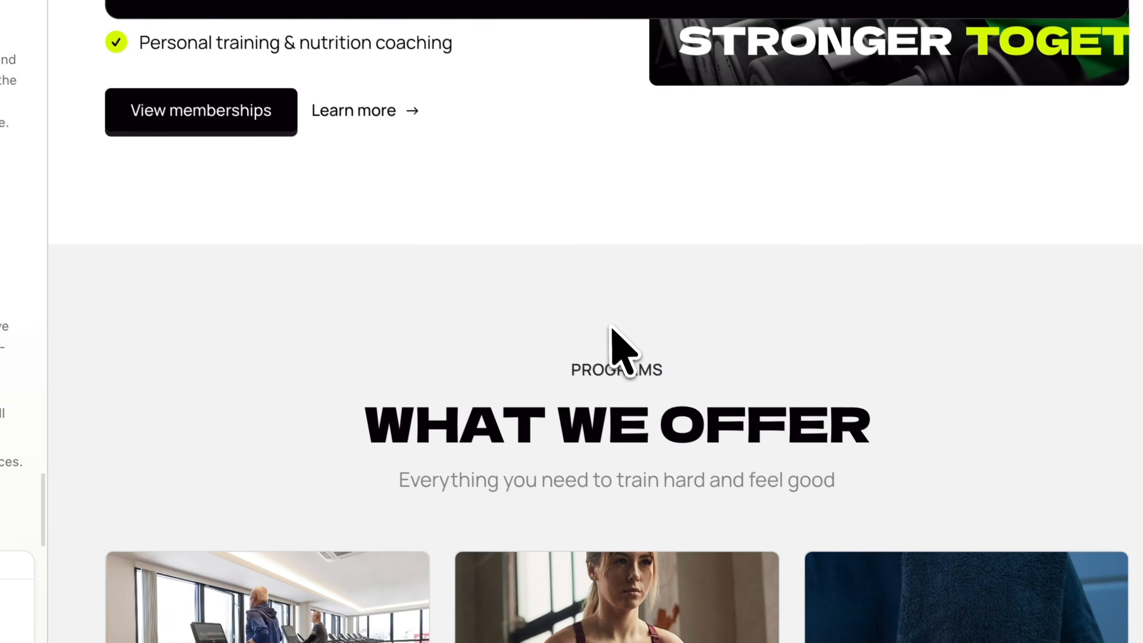
{"action": "scroll", "coordinate": [608, 585], "scroll_direction": "down", "scroll_amount": 2}
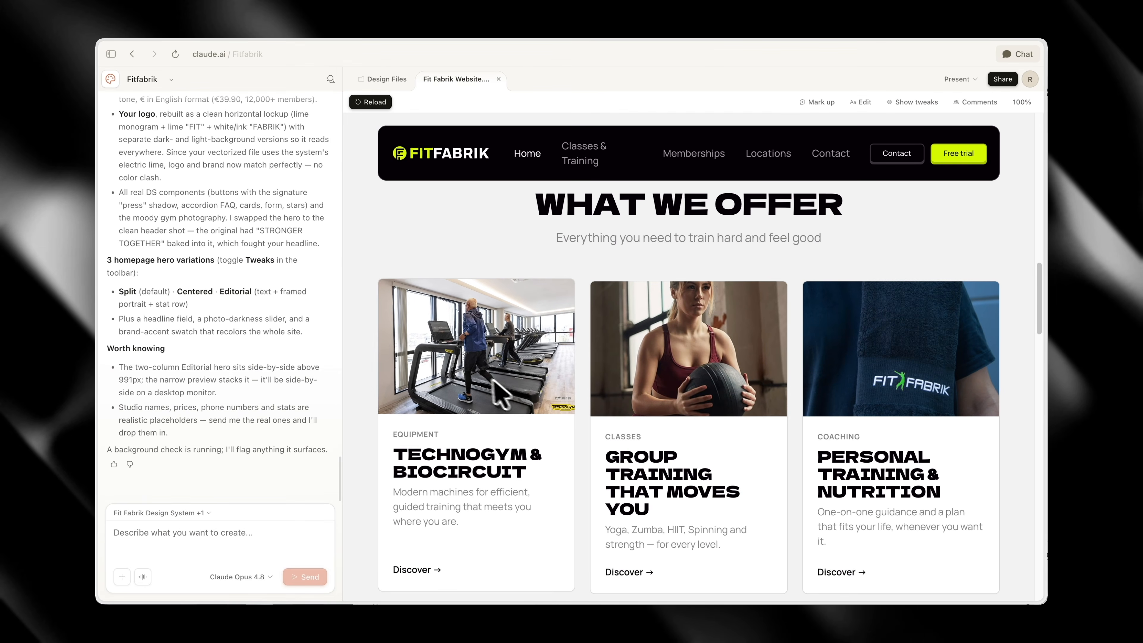
{"action": "scroll", "coordinate": [495, 383], "scroll_direction": "down", "scroll_amount": 10}
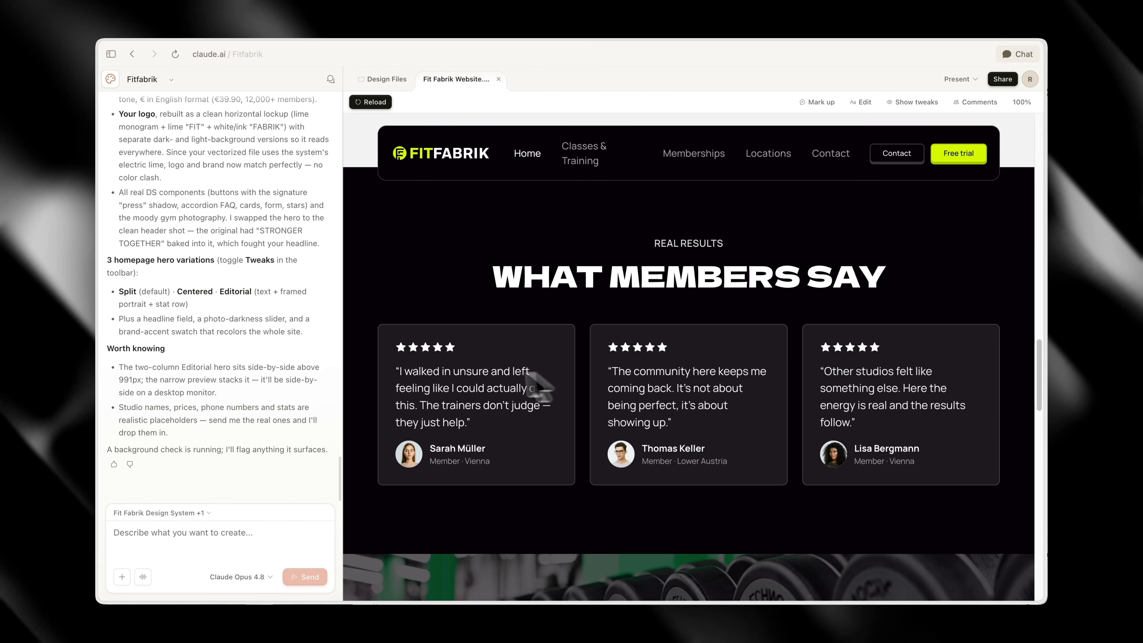
{"action": "scroll", "coordinate": [531, 373], "scroll_direction": "down", "scroll_amount": 15}
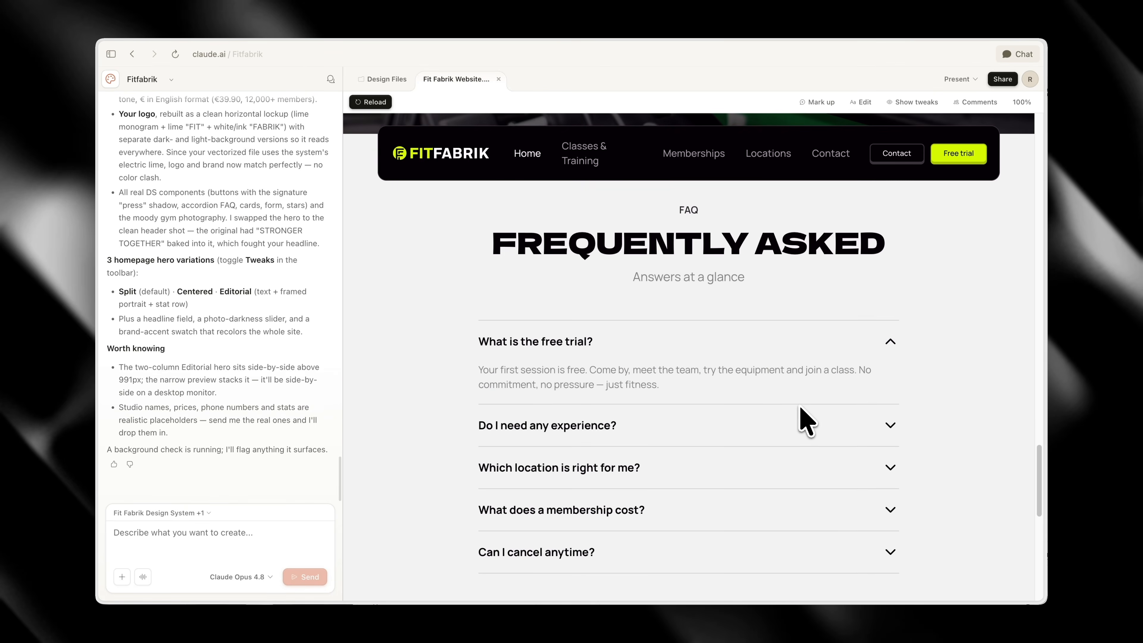
{"action": "scroll", "coordinate": [758, 408], "scroll_direction": "down", "scroll_amount": 10}
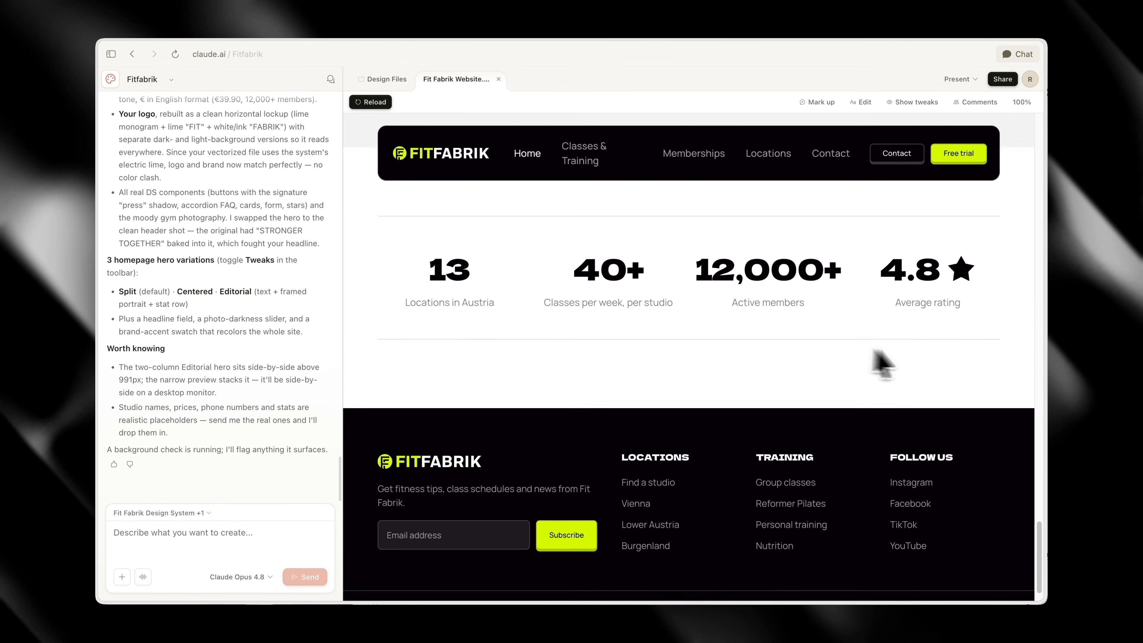
{"action": "scroll", "coordinate": [882, 363], "scroll_direction": "down", "scroll_amount": 2}
{"action": "scroll", "coordinate": [765, 508], "scroll_direction": "up", "scroll_amount": 20}
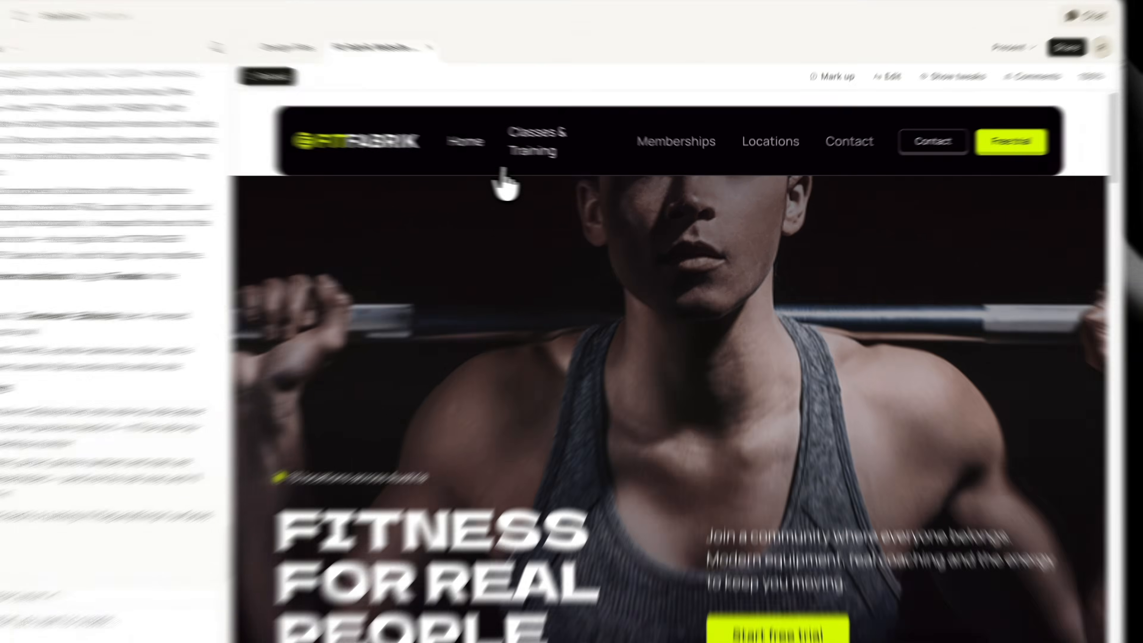
Open the site's Classes & Training page and review its class cards and personal support section
{"action": "left_click", "coordinate": [569, 159]}
{"action": "scroll", "coordinate": [854, 468], "scroll_direction": "down", "scroll_amount": 5}
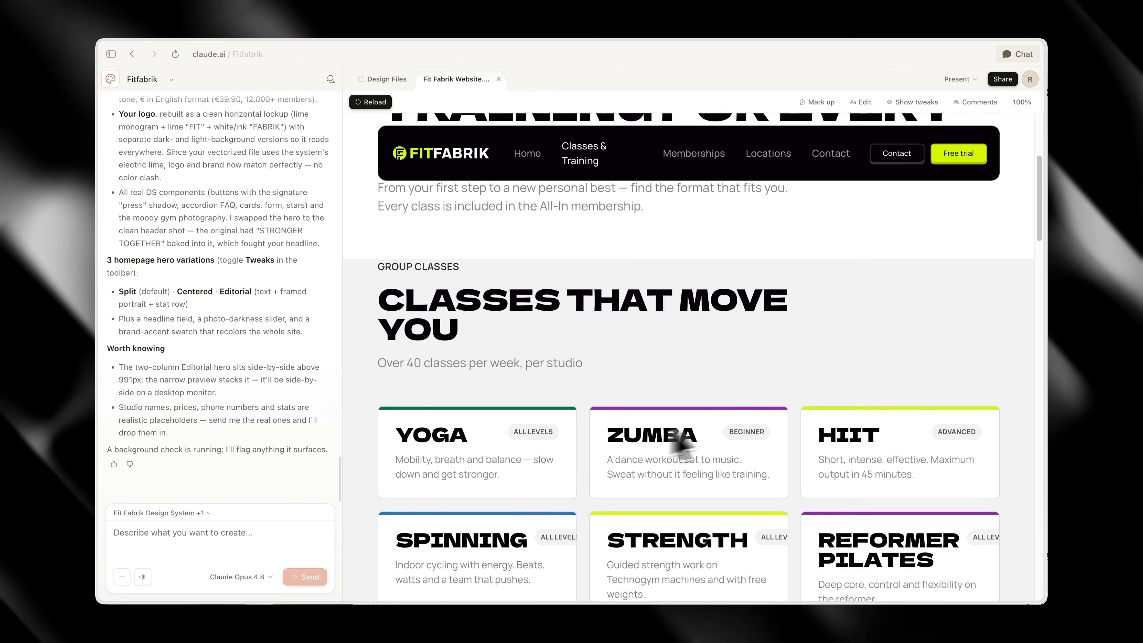
{"action": "scroll", "coordinate": [760, 432], "scroll_direction": "down", "scroll_amount": 12}
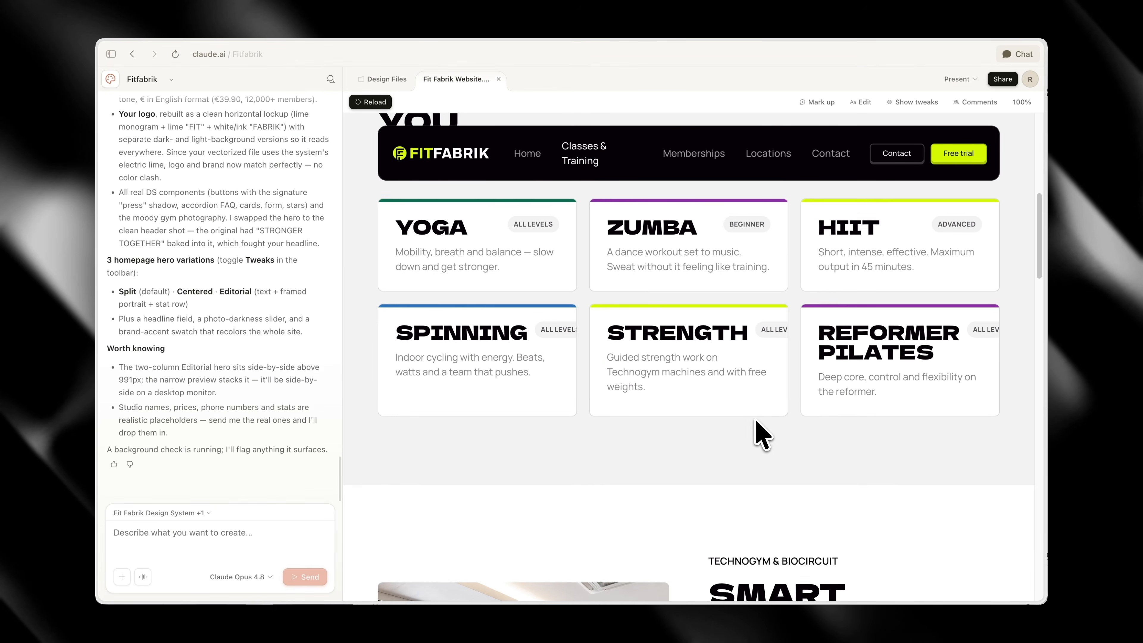
{"action": "scroll", "coordinate": [765, 433], "scroll_direction": "down", "scroll_amount": 12}
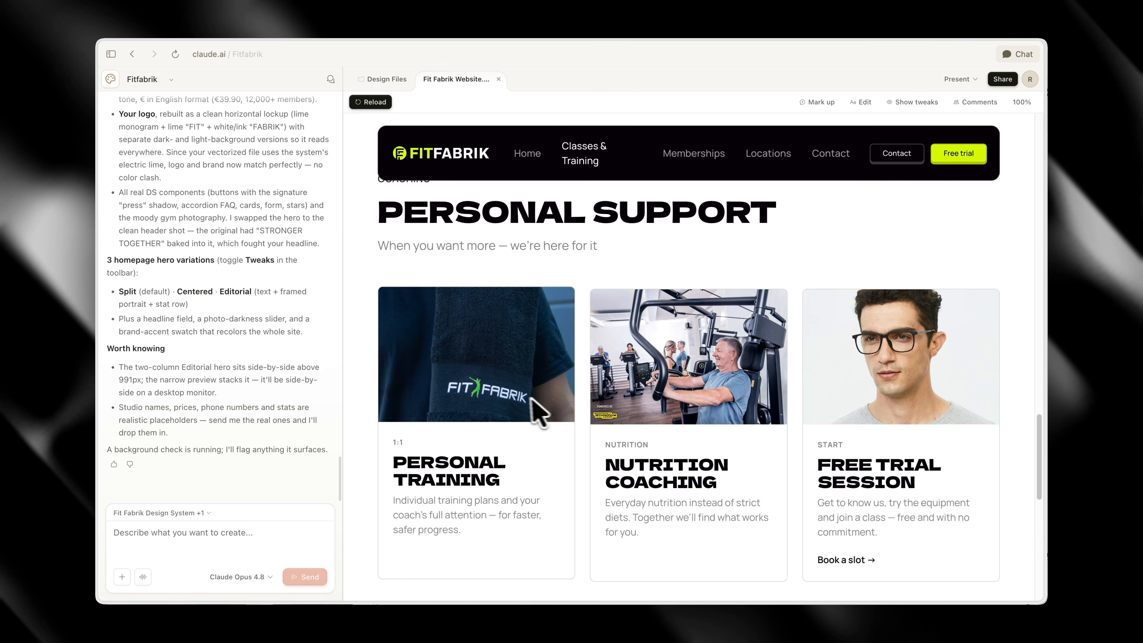
Open the site's Memberships page and review its pricing cards, plan comparison table, testimonial and call-to-action section
{"action": "scroll", "coordinate": [720, 496], "scroll_direction": "down", "scroll_amount": 8}
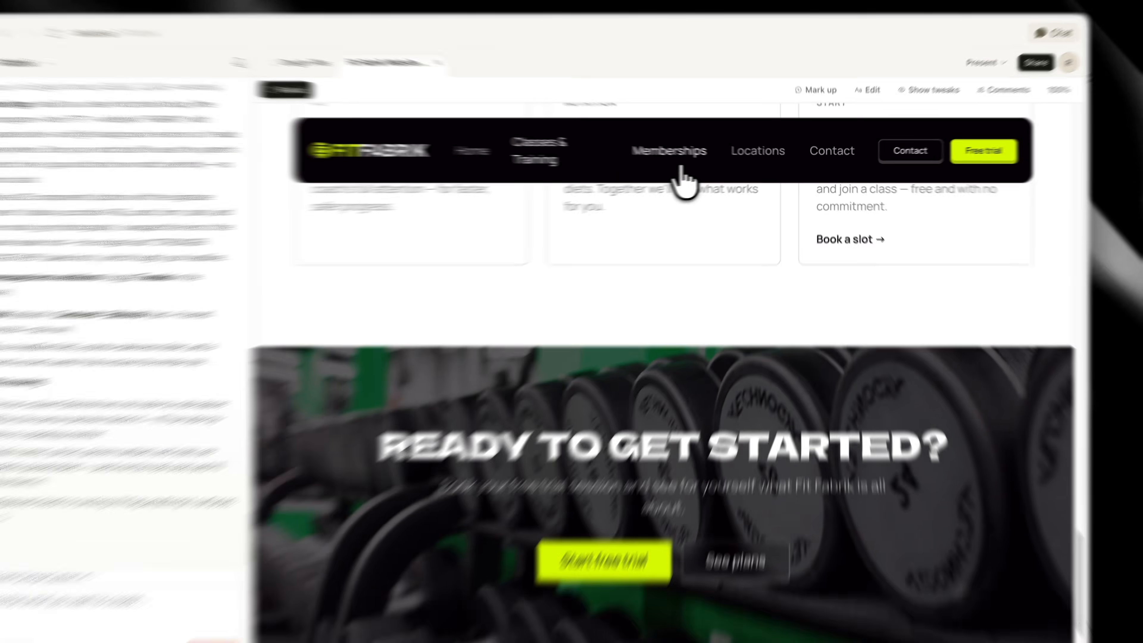
{"action": "left_click", "coordinate": [680, 168]}
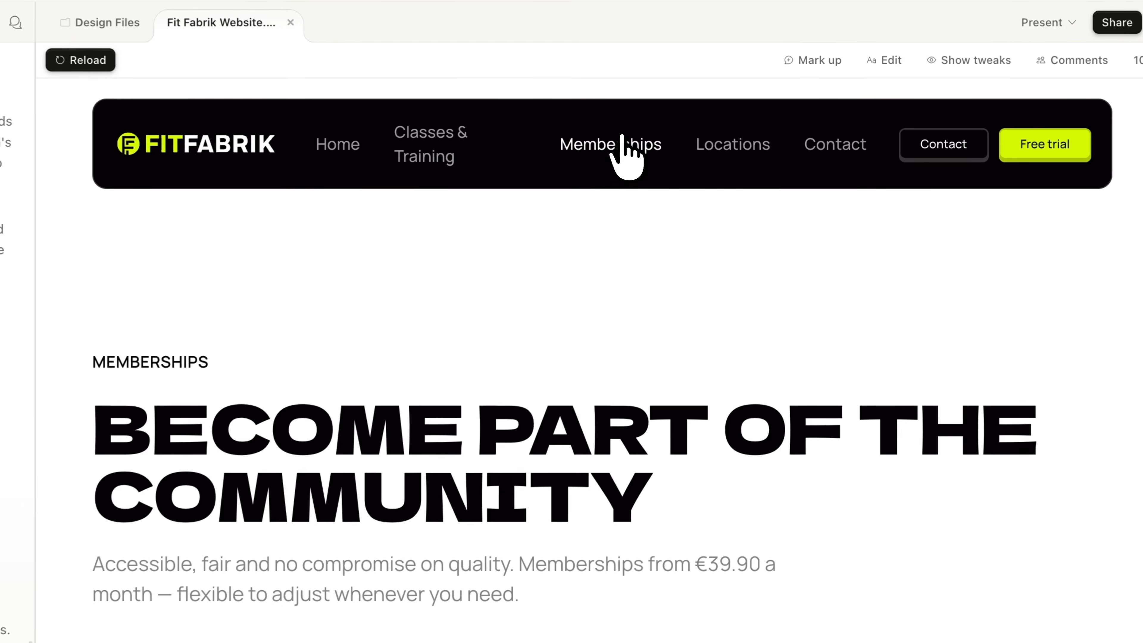
{"action": "scroll", "coordinate": [826, 473], "scroll_direction": "down", "scroll_amount": 5}
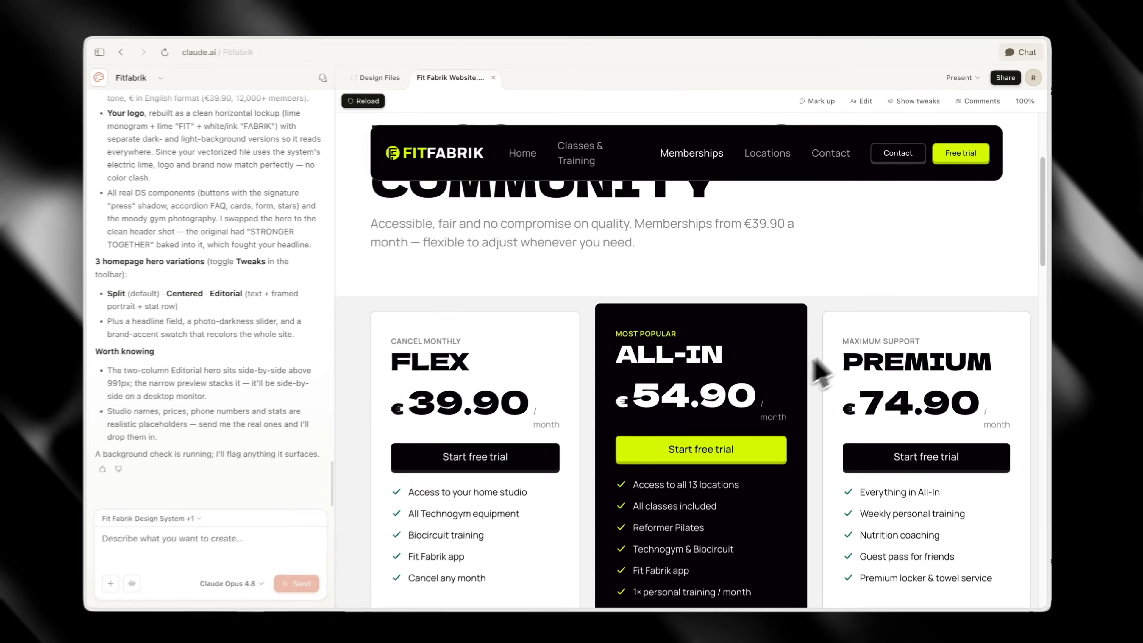
{"action": "scroll", "coordinate": [900, 620], "scroll_direction": "down", "scroll_amount": 4}
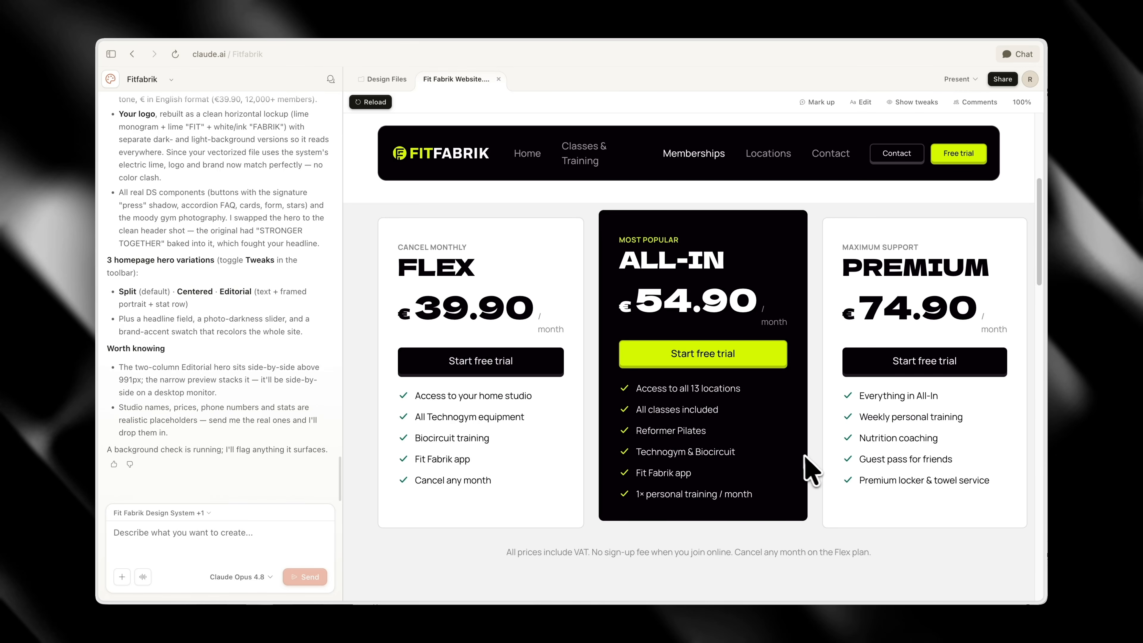
{"action": "scroll", "coordinate": [805, 457], "scroll_direction": "down", "scroll_amount": 10}
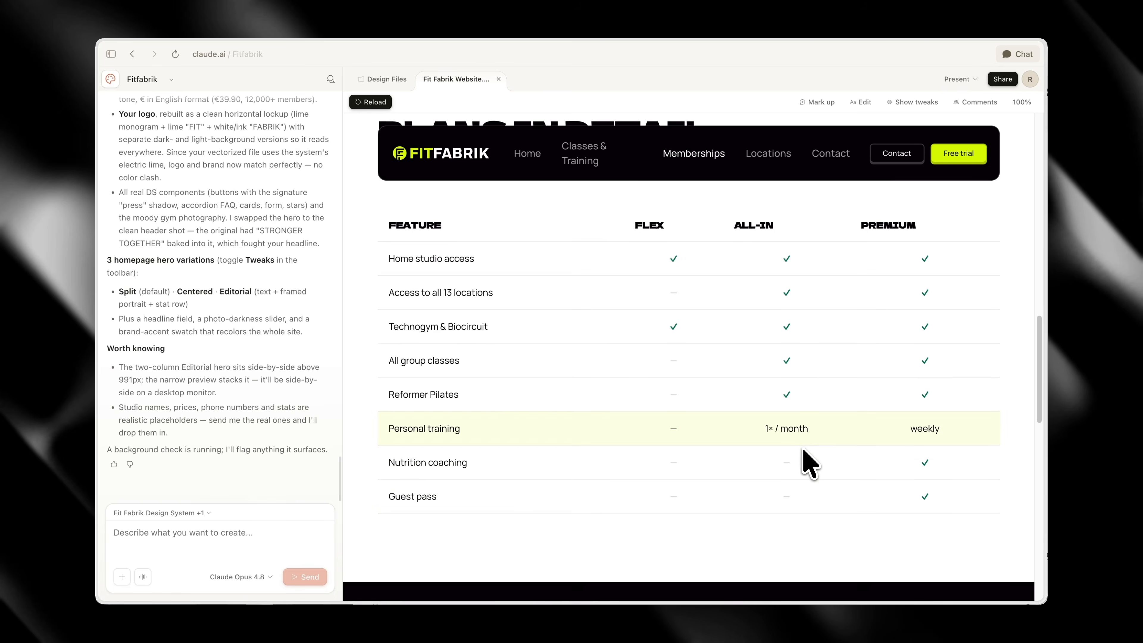
{"action": "scroll", "coordinate": [808, 464], "scroll_direction": "down", "scroll_amount": 10}
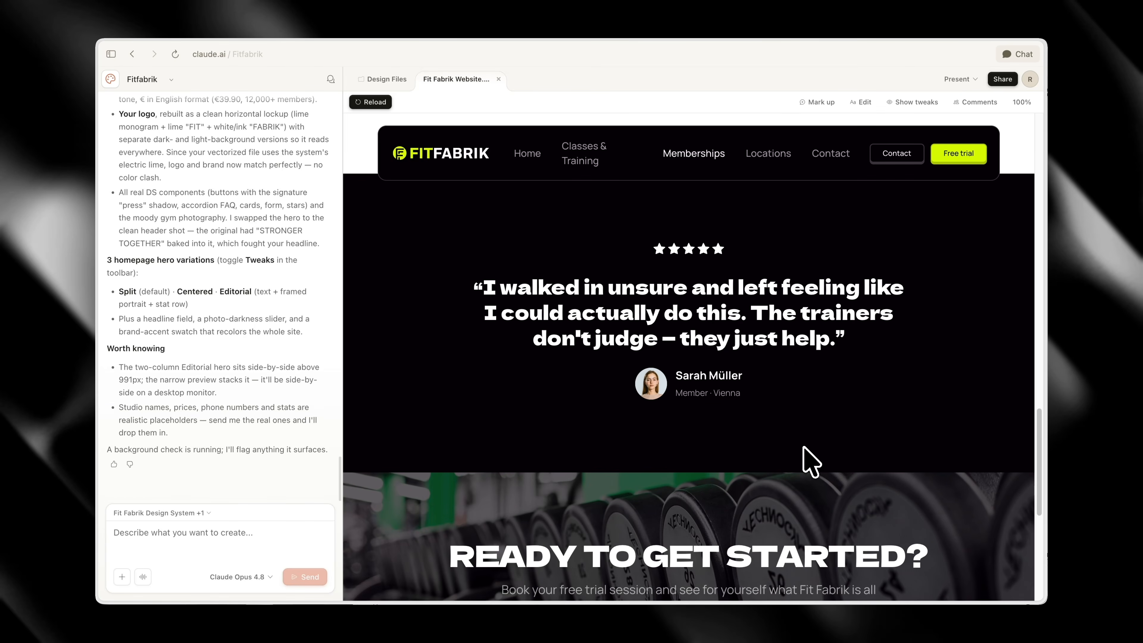
{"action": "scroll", "coordinate": [801, 435], "scroll_direction": "down", "scroll_amount": 5}
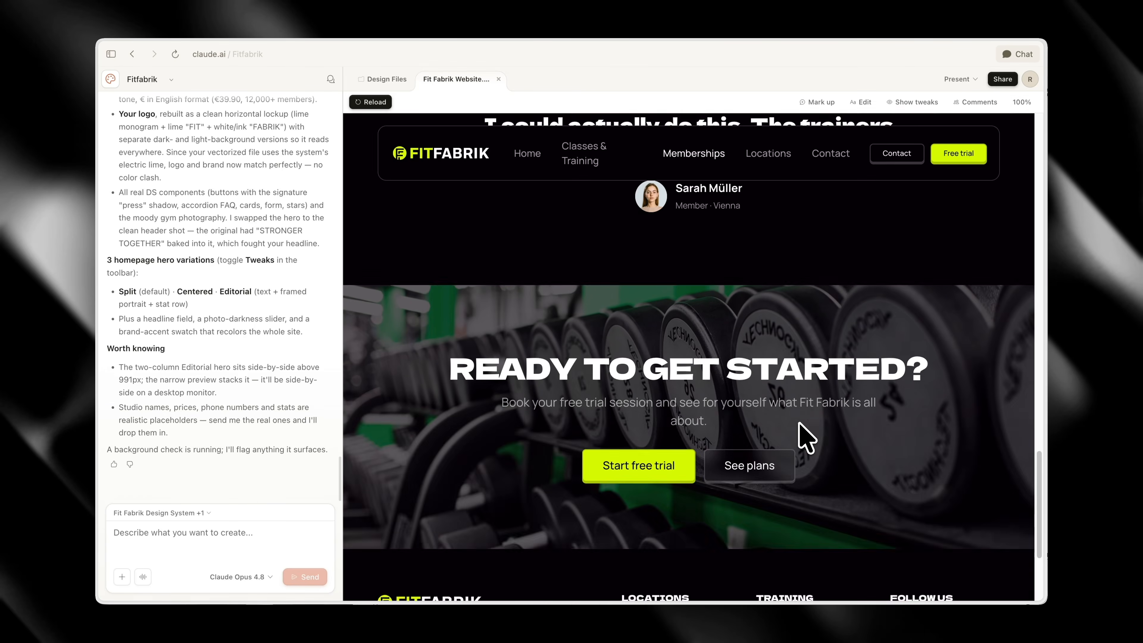
Open the site's Locations page and review the studio cards down to the call-to-action section
{"action": "scroll", "coordinate": [774, 316], "scroll_direction": "up", "scroll_amount": 3}
{"action": "left_click", "coordinate": [770, 155]}
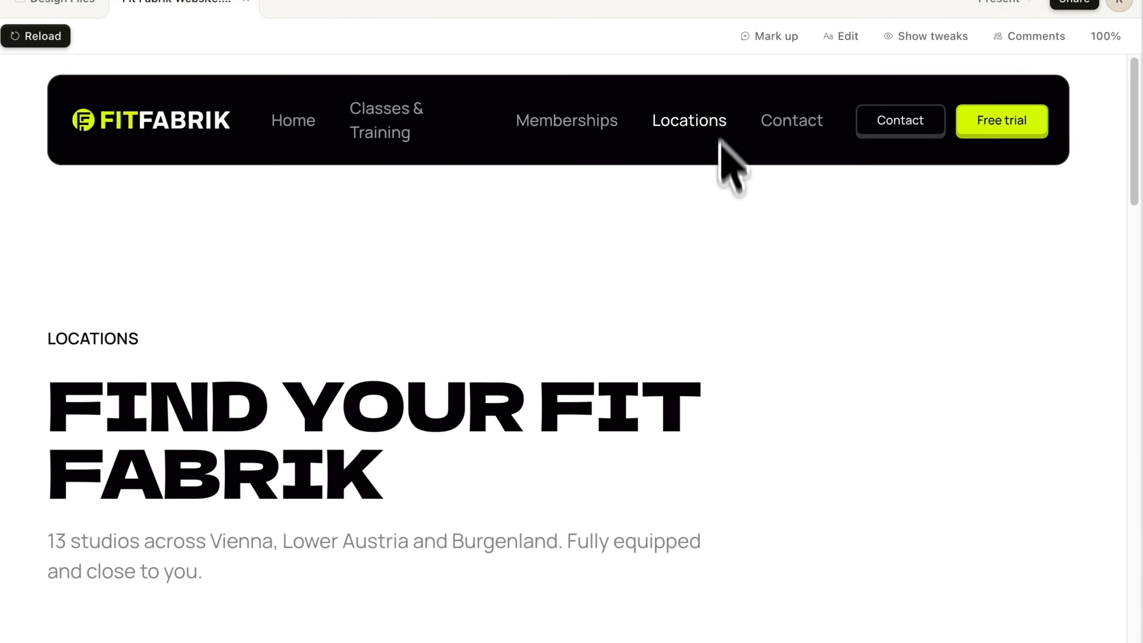
{"action": "scroll", "coordinate": [683, 352], "scroll_direction": "down", "scroll_amount": 5}
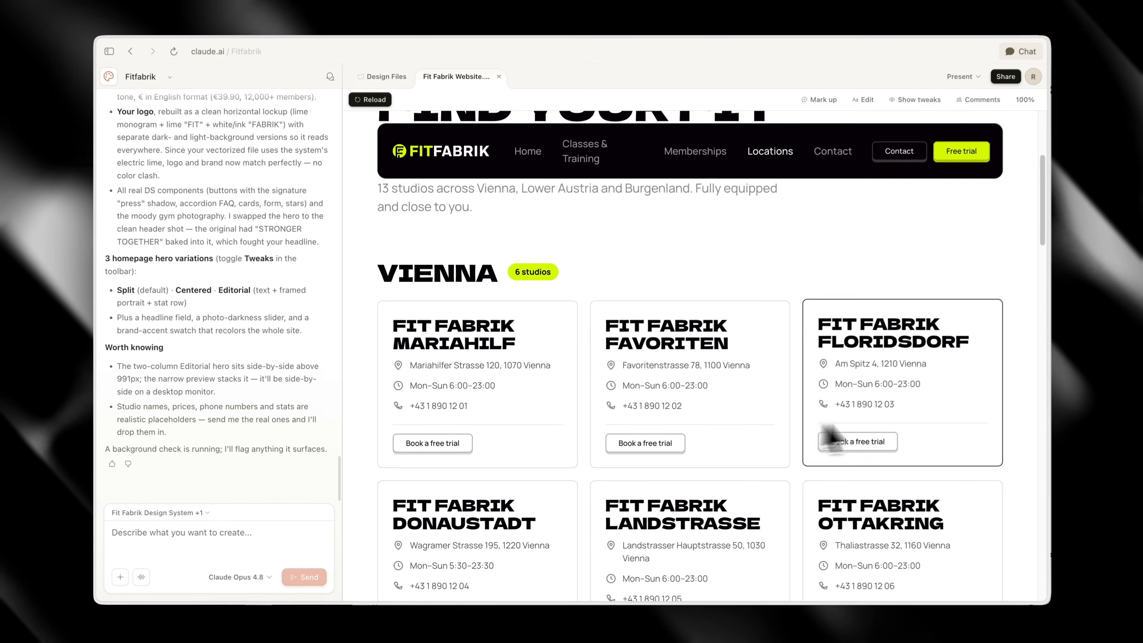
{"action": "scroll", "coordinate": [829, 434], "scroll_direction": "down", "scroll_amount": 15}
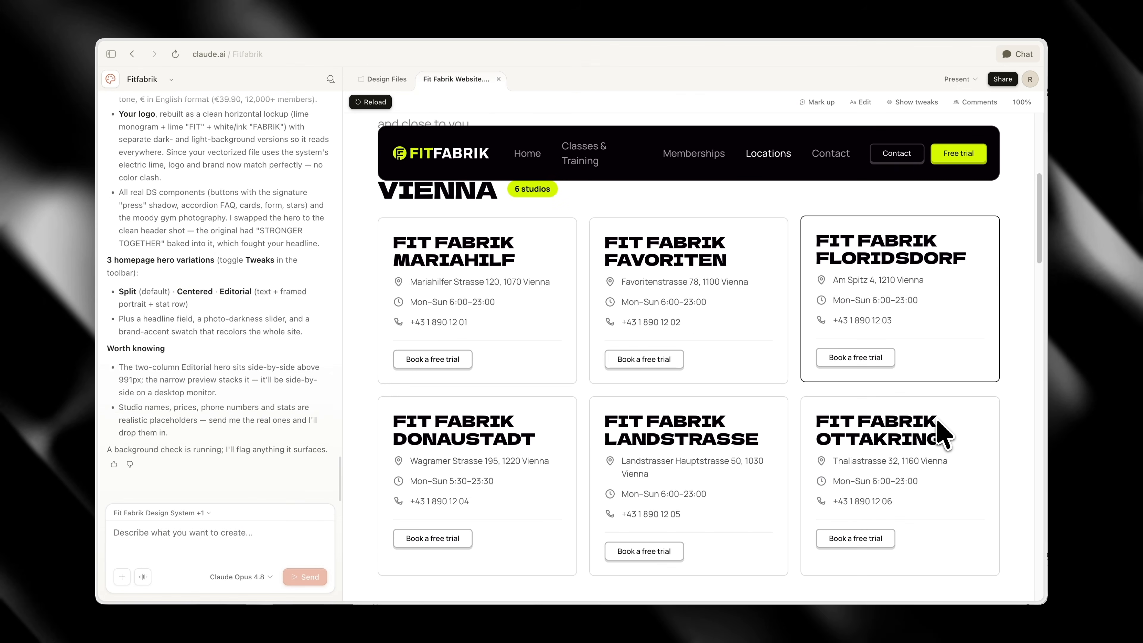
{"action": "scroll", "coordinate": [940, 432], "scroll_direction": "down", "scroll_amount": 5}
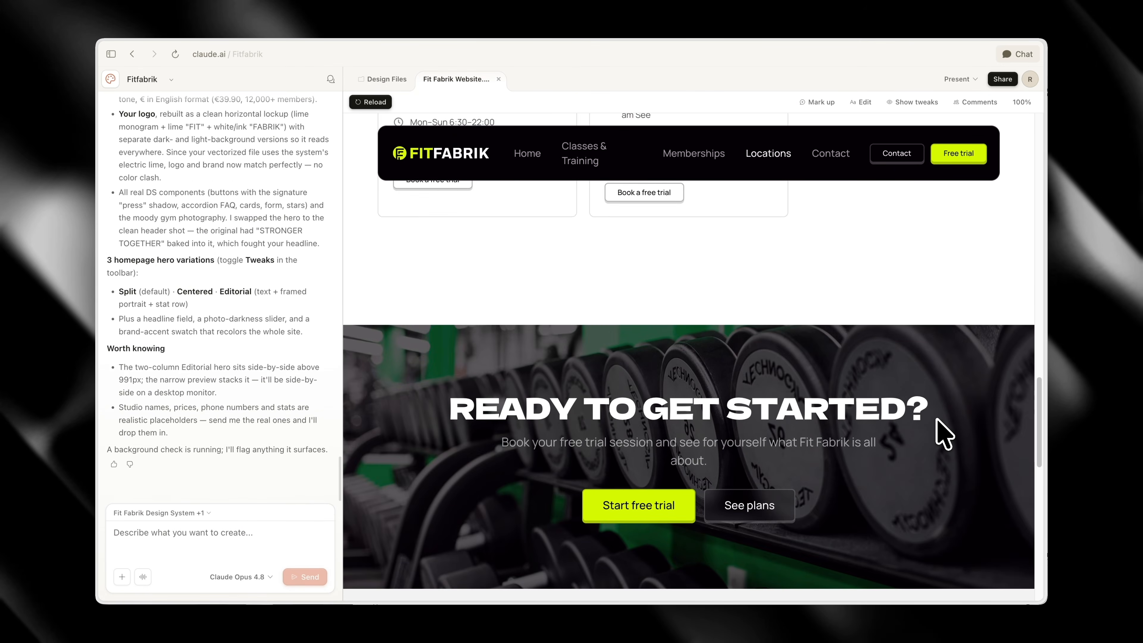
Open the site's Contact page and review its contact details, message form and FAQ section
{"action": "scroll", "coordinate": [936, 429], "scroll_direction": "up", "scroll_amount": 20}
{"action": "left_click", "coordinate": [830, 153]}
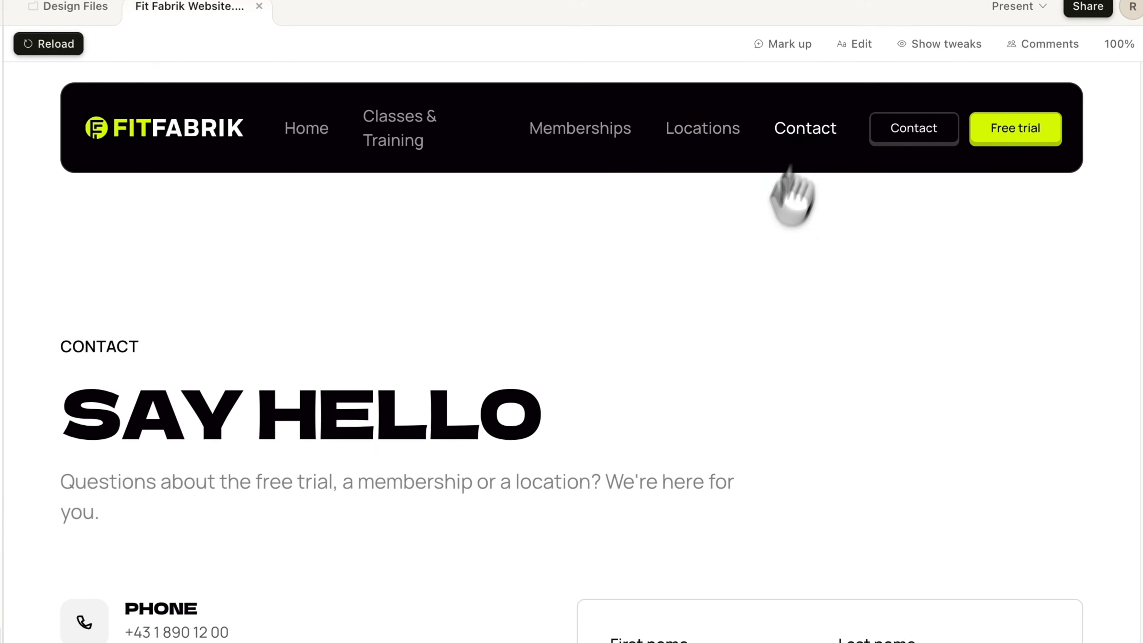
{"action": "scroll", "coordinate": [728, 369], "scroll_direction": "down", "scroll_amount": 4}
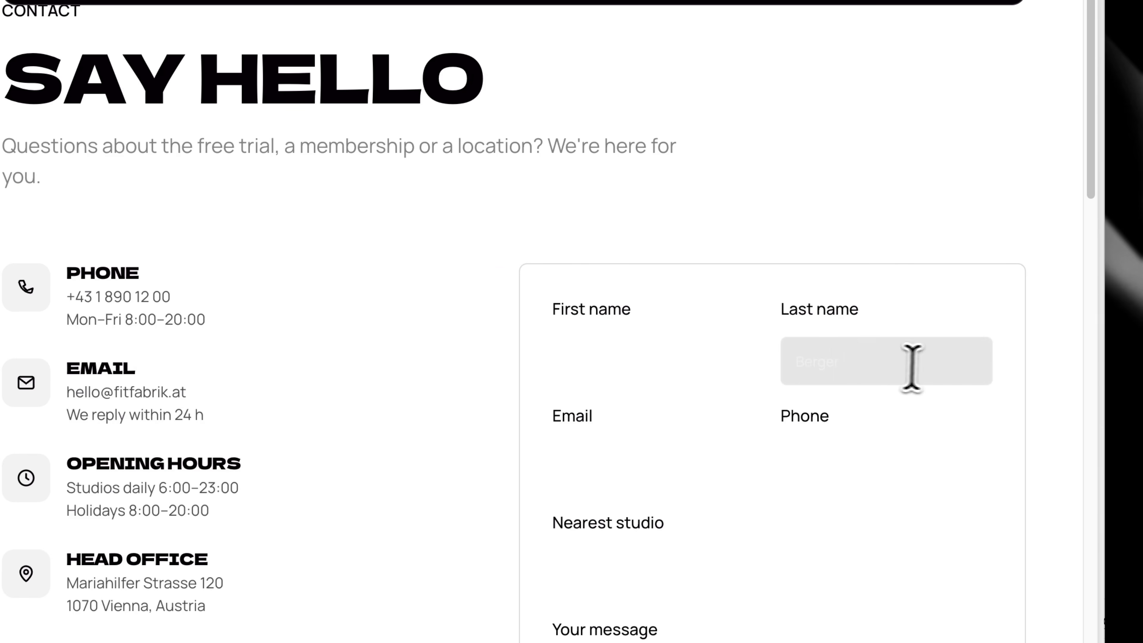
{"action": "scroll", "coordinate": [896, 292], "scroll_direction": "down", "scroll_amount": 10}
{"action": "scroll", "coordinate": [800, 373], "scroll_direction": "down", "scroll_amount": 15}
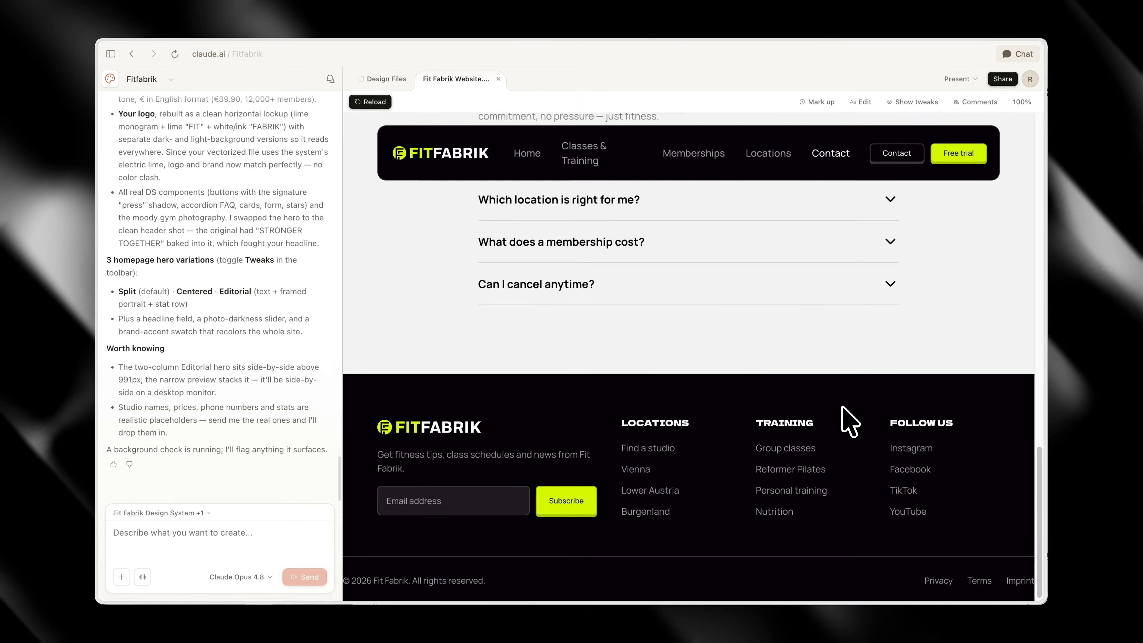
{"action": "scroll", "coordinate": [843, 408], "scroll_direction": "up", "scroll_amount": 20}
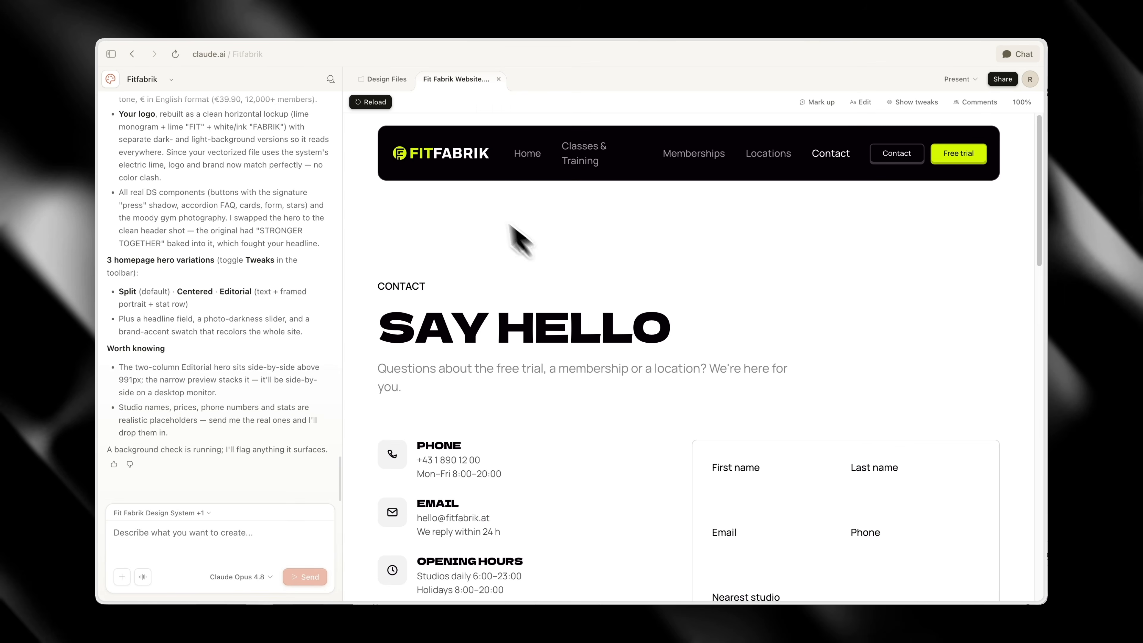
Return to the homepage and start a change request: nav should overlay the hero section, and "Classes & Training" should stay on 1 line
{"action": "left_click", "coordinate": [439, 154]}
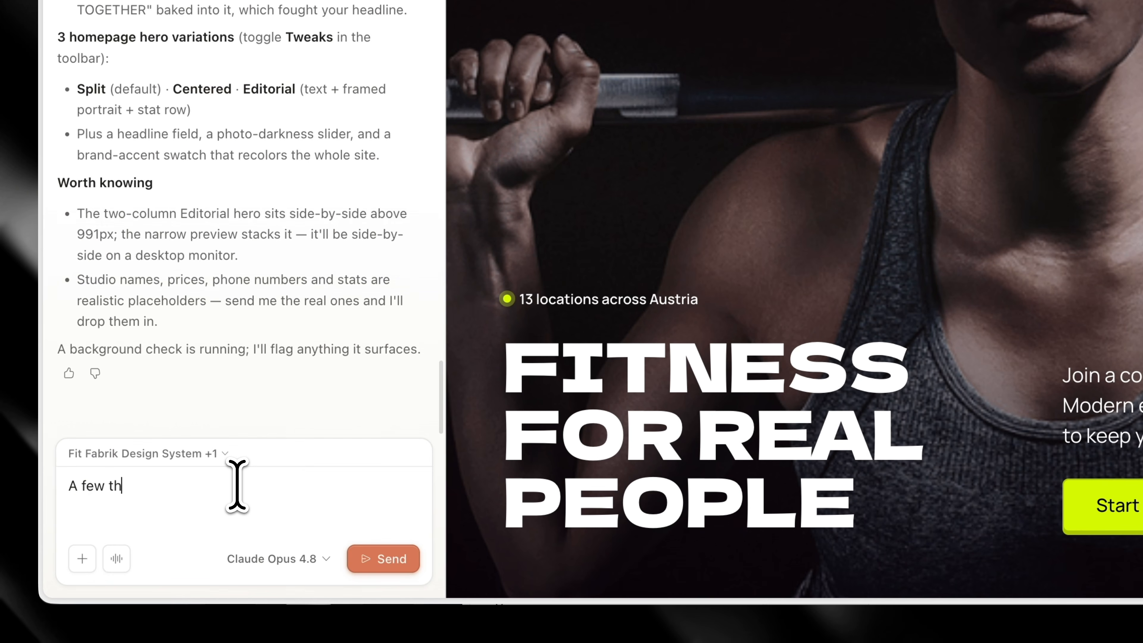
{"action": "type", "text": "ings to change."}
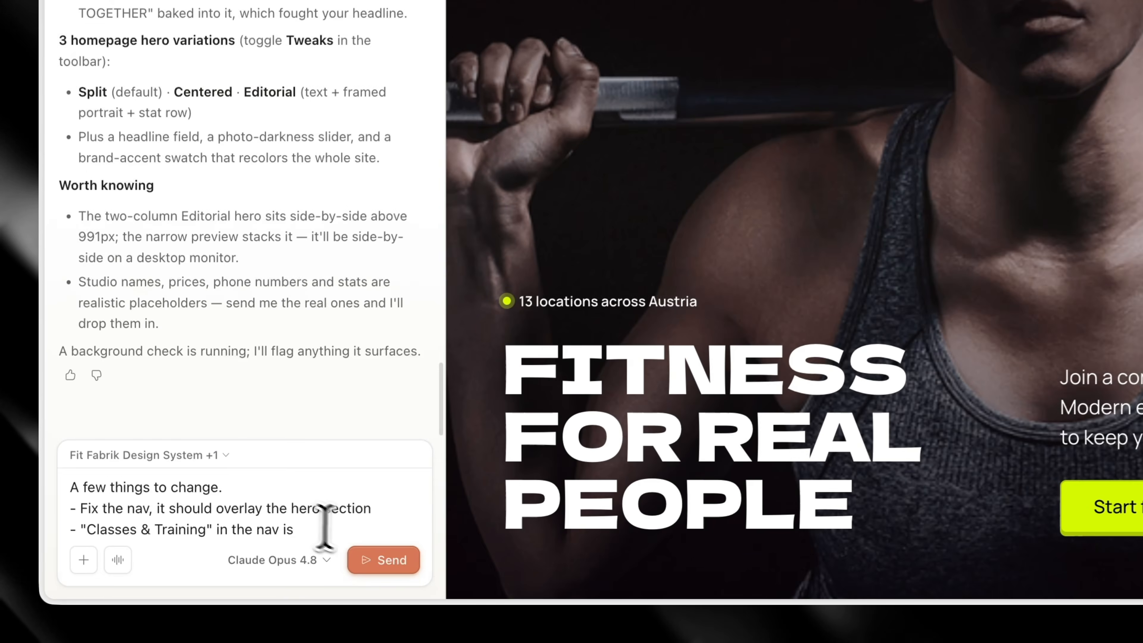
{"action": "key", "text": "BackSpace"}
{"action": "key", "text": "BackSpace"}
{"action": "type", "text": "shou"}
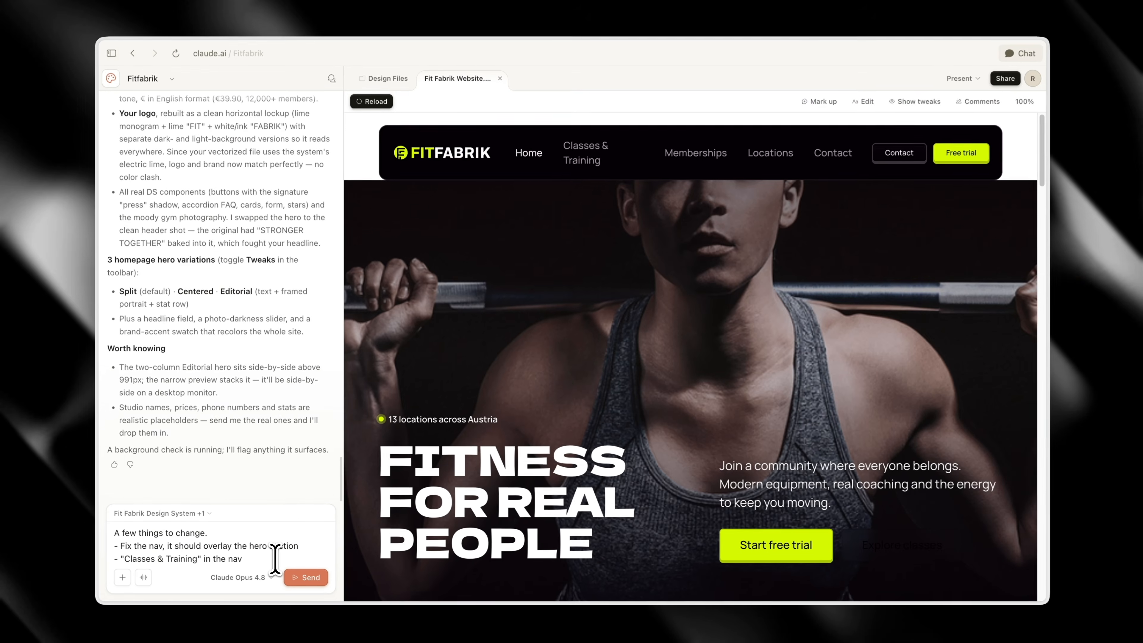
{"action": "type", "text": "ldn't wrap int"}
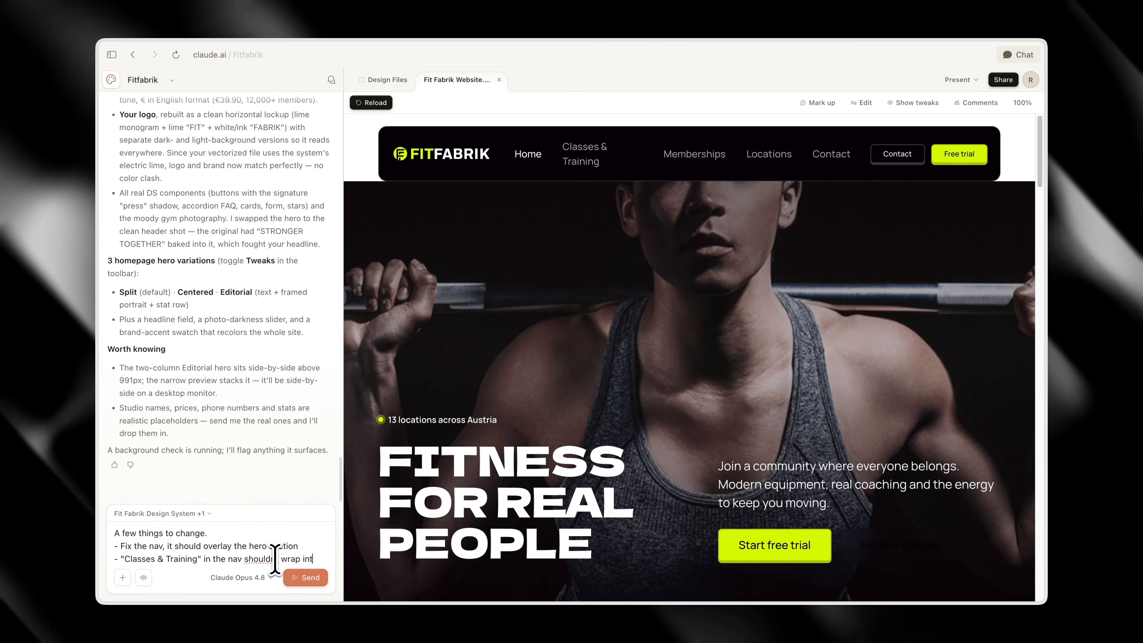
{"action": "type", "text": "o 2 lines but"}
{"action": "key", "text": "shift+Return"}
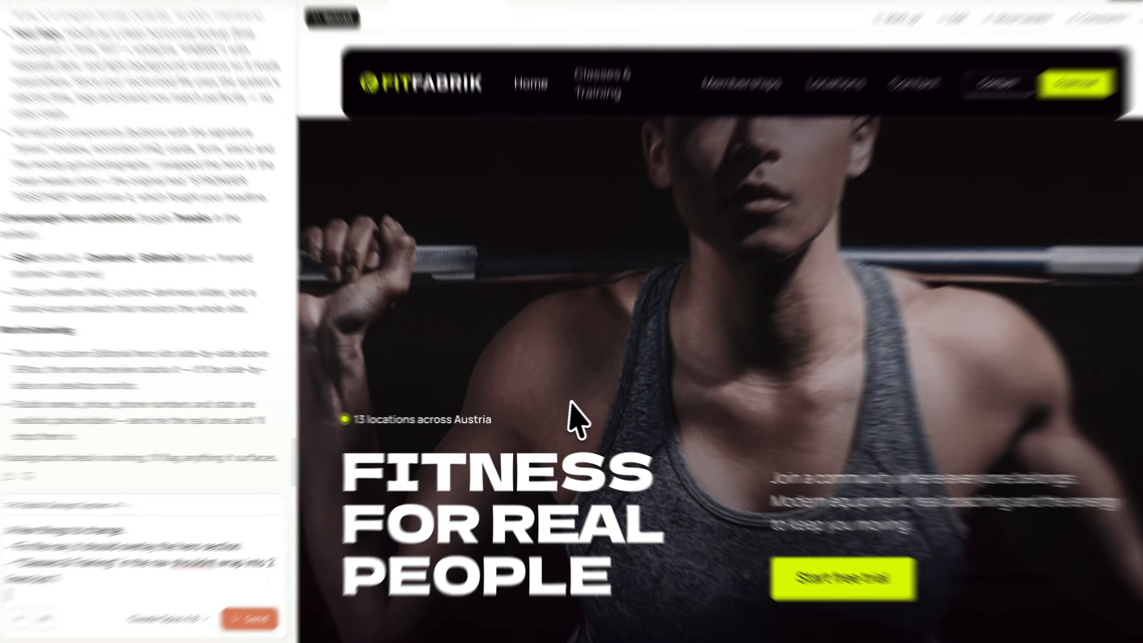
Check the Classes & Training page and add "group classes section background looks too tight" to the change request
{"action": "left_click", "coordinate": [584, 153]}
{"action": "scroll", "coordinate": [695, 308], "scroll_direction": "down", "scroll_amount": 5}
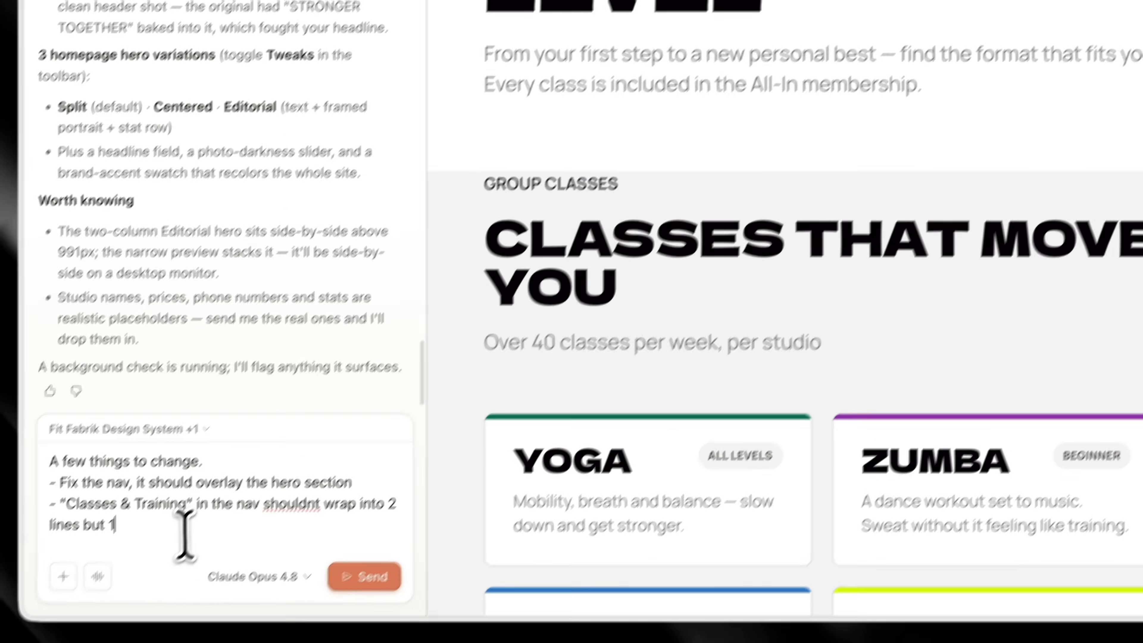
{"action": "left_click", "coordinate": [184, 533]}
{"action": "key", "text": "shift+Return"}
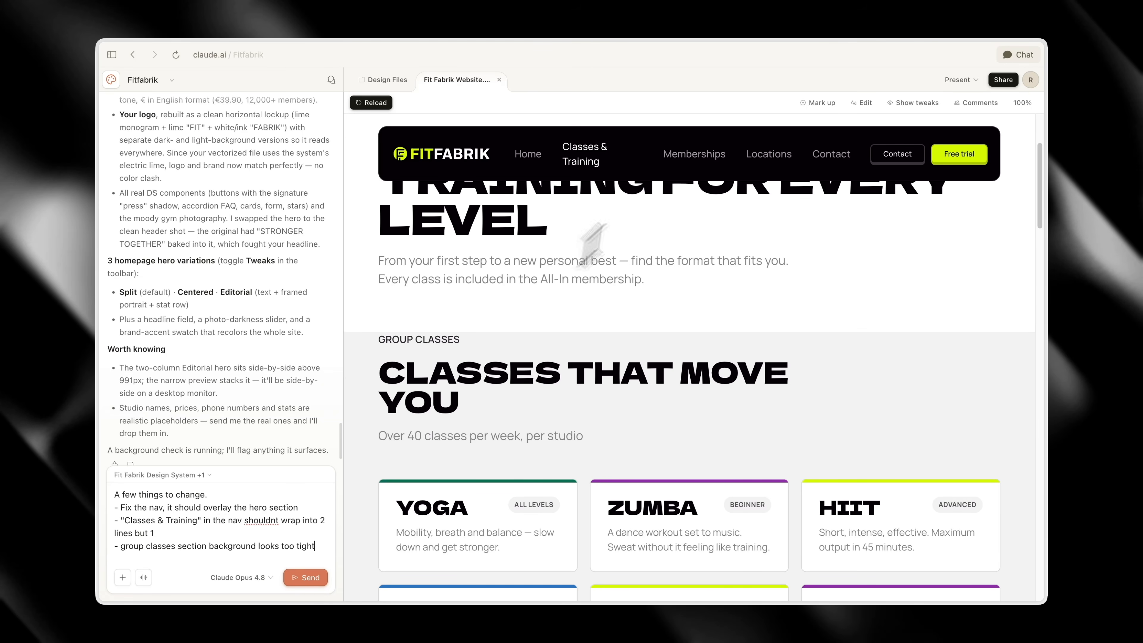
Check the Memberships and Contact pages, add "Contact form fields are invisible" to the change request and send it
{"action": "left_click", "coordinate": [694, 153]}
{"action": "scroll", "coordinate": [694, 328], "scroll_direction": "down", "scroll_amount": 10}
{"action": "scroll", "coordinate": [634, 205], "scroll_direction": "up", "scroll_amount": 6}
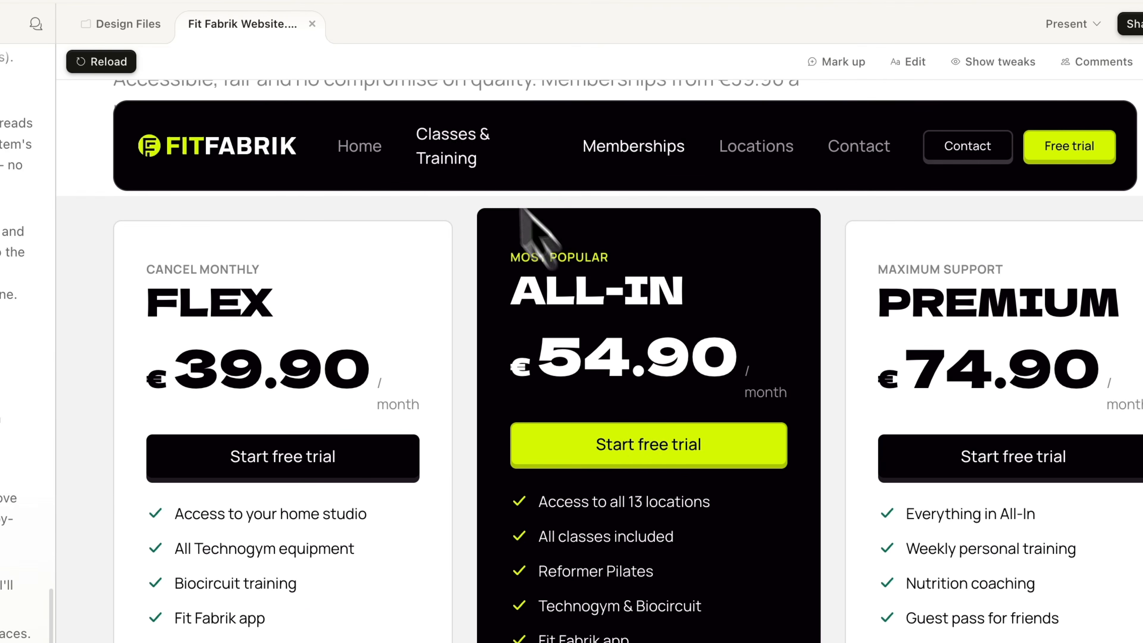
{"action": "left_click", "coordinate": [858, 149]}
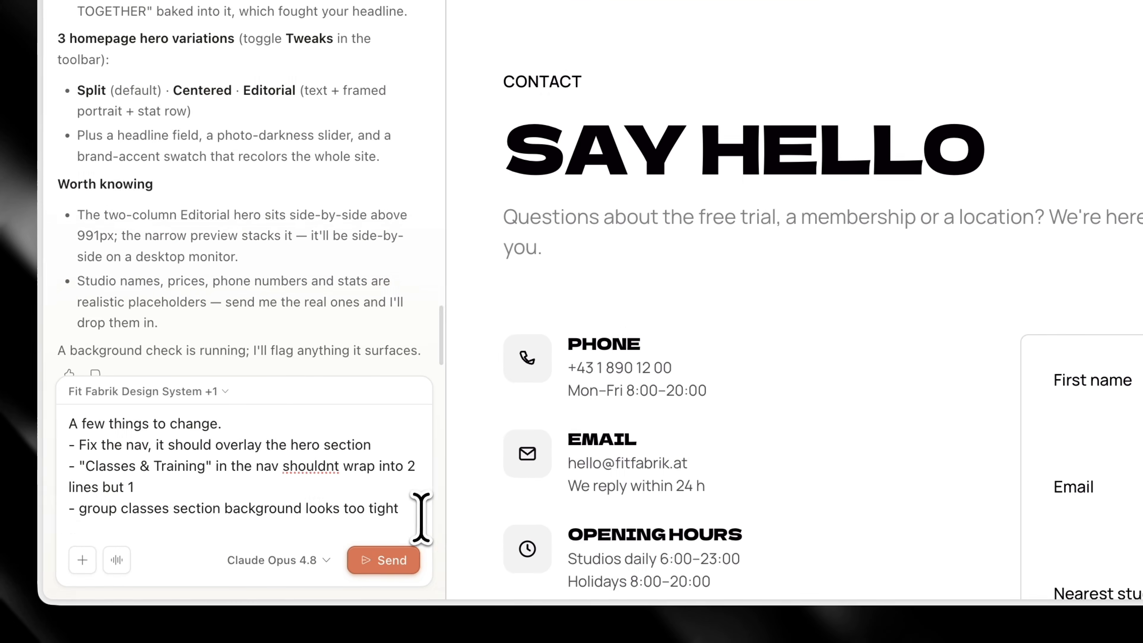
{"action": "key", "text": "shift+Return"}
{"action": "type", "text": "- Contact form fields are invisible"}
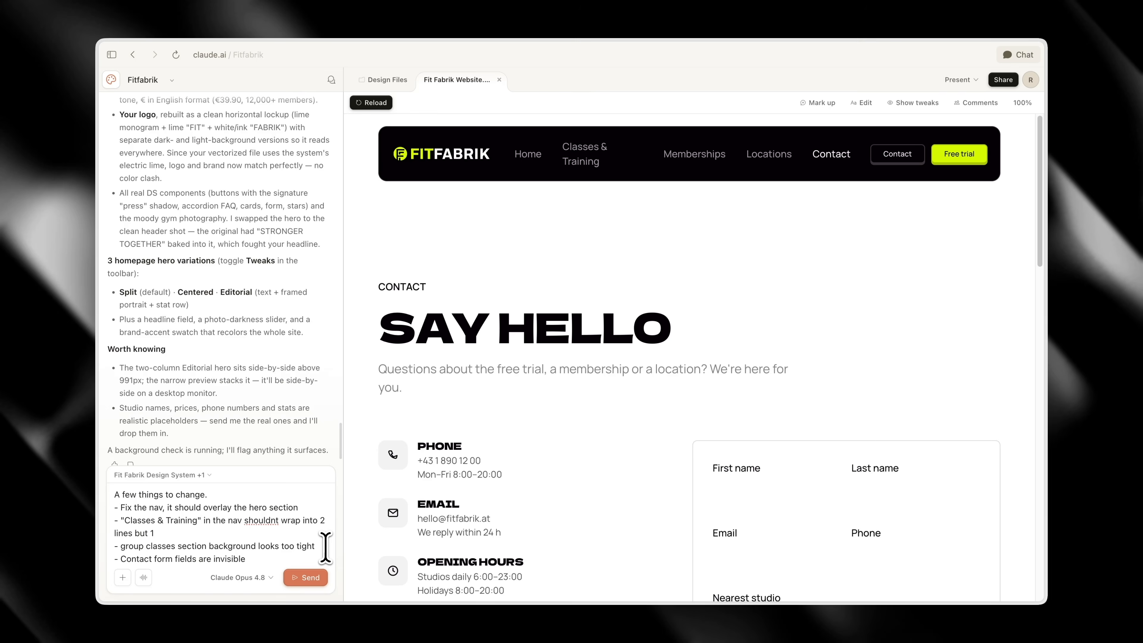
{"action": "key", "text": "Return"}
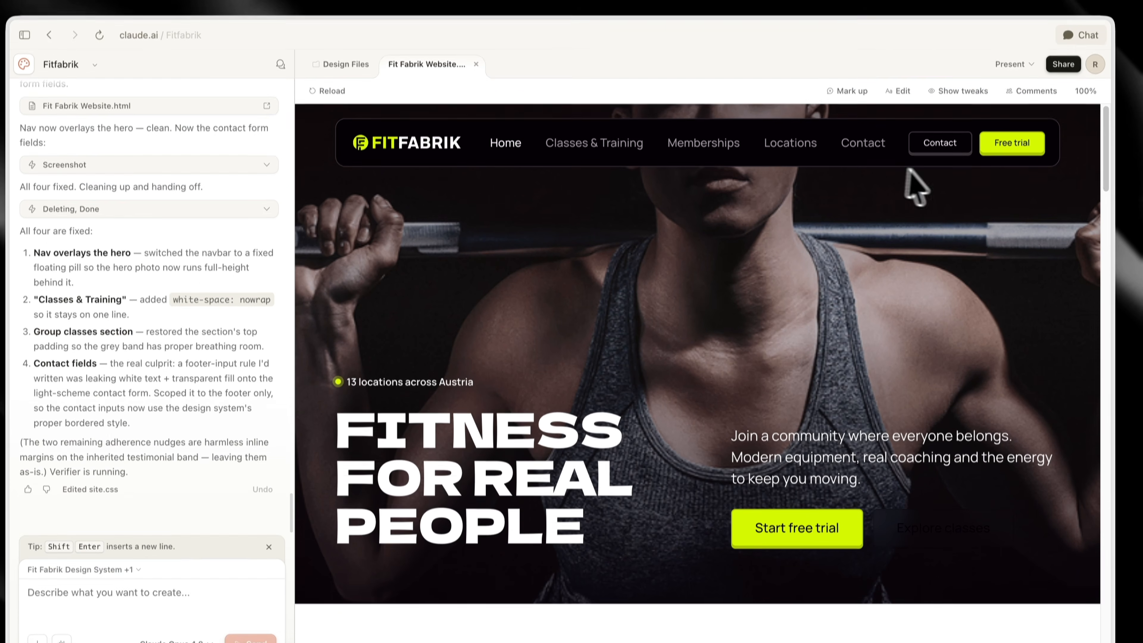
Check the revised nav, group classes section and contact form across the homepage, Classes & Training and Contact pages, ending on the homepage
{"action": "scroll", "coordinate": [811, 234], "scroll_direction": "down", "scroll_amount": 5}
{"action": "scroll", "coordinate": [709, 273], "scroll_direction": "up", "scroll_amount": 1}
{"action": "left_click", "coordinate": [620, 144]}
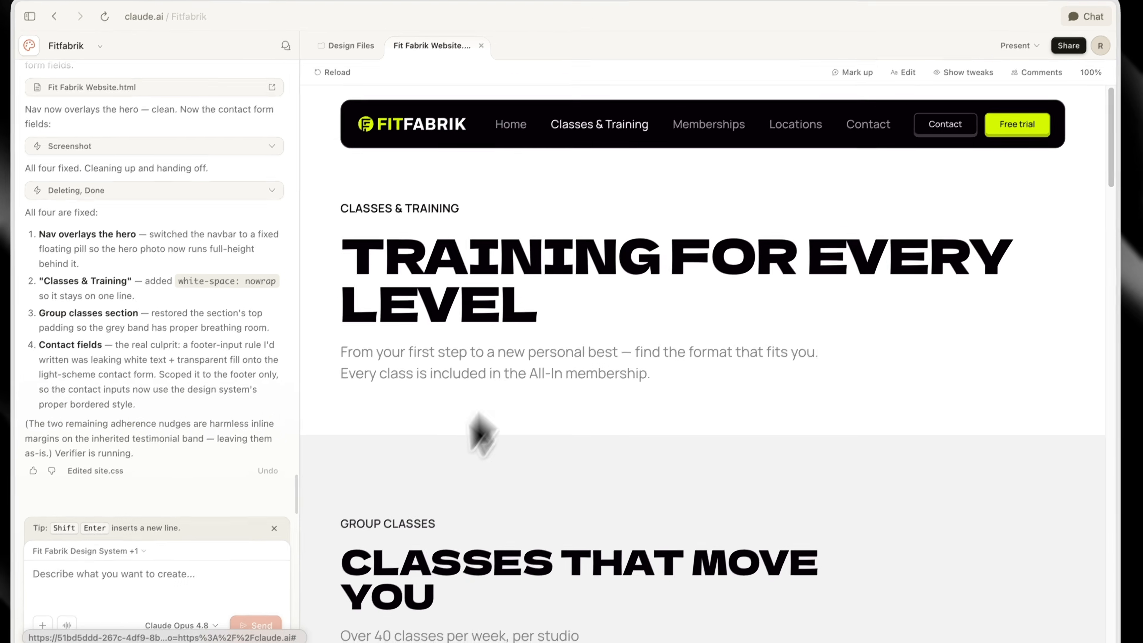
{"action": "scroll", "coordinate": [580, 434], "scroll_direction": "down", "scroll_amount": 4}
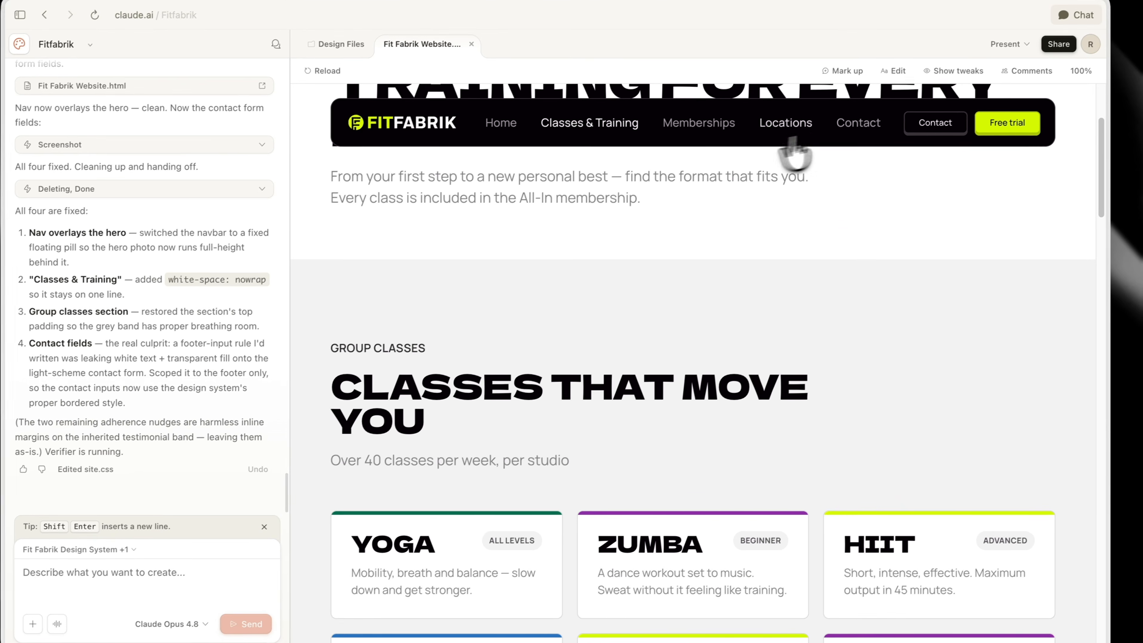
{"action": "left_click", "coordinate": [864, 133]}
{"action": "scroll", "coordinate": [760, 369], "scroll_direction": "down", "scroll_amount": 6}
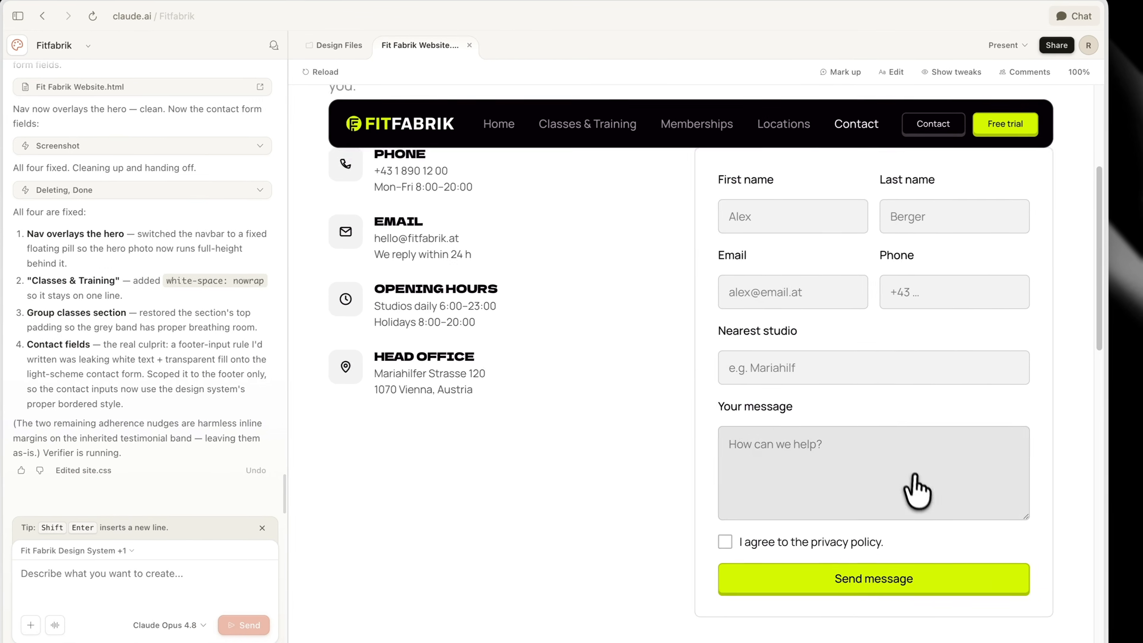
{"action": "scroll", "coordinate": [913, 487], "scroll_direction": "up", "scroll_amount": 6}
{"action": "left_click", "coordinate": [432, 122]}
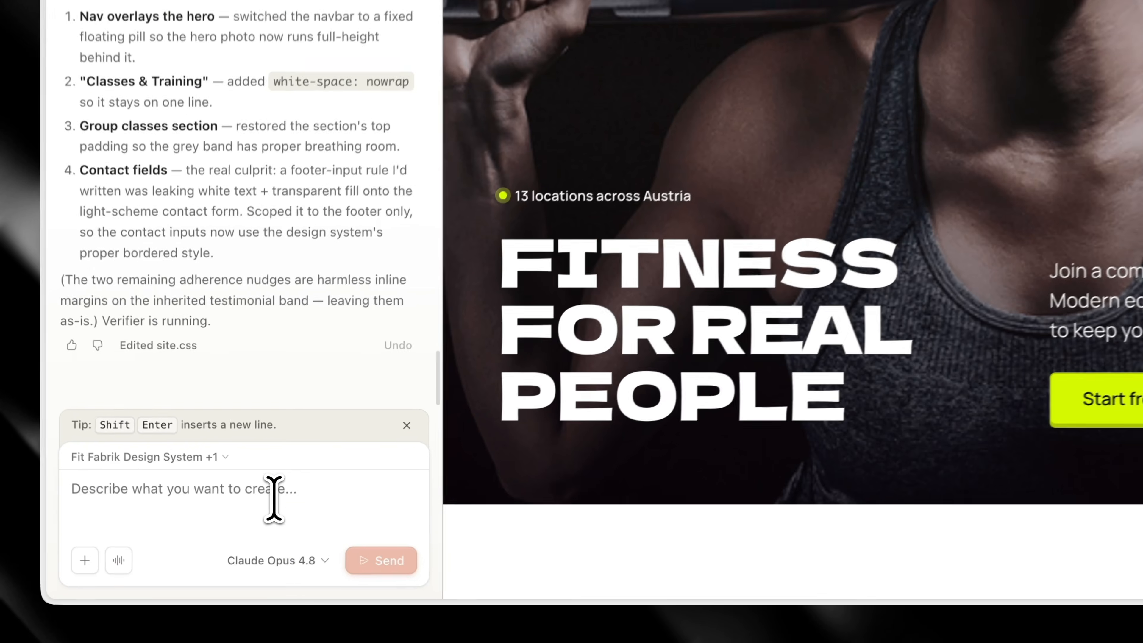
Ask Claude to use the attached EVO - WEBSITE - HOME.mp4 video for the hero instead of the static image, and send the request
{"action": "left_click", "coordinate": [273, 498]}
{"action": "type", "text": "lets use"}
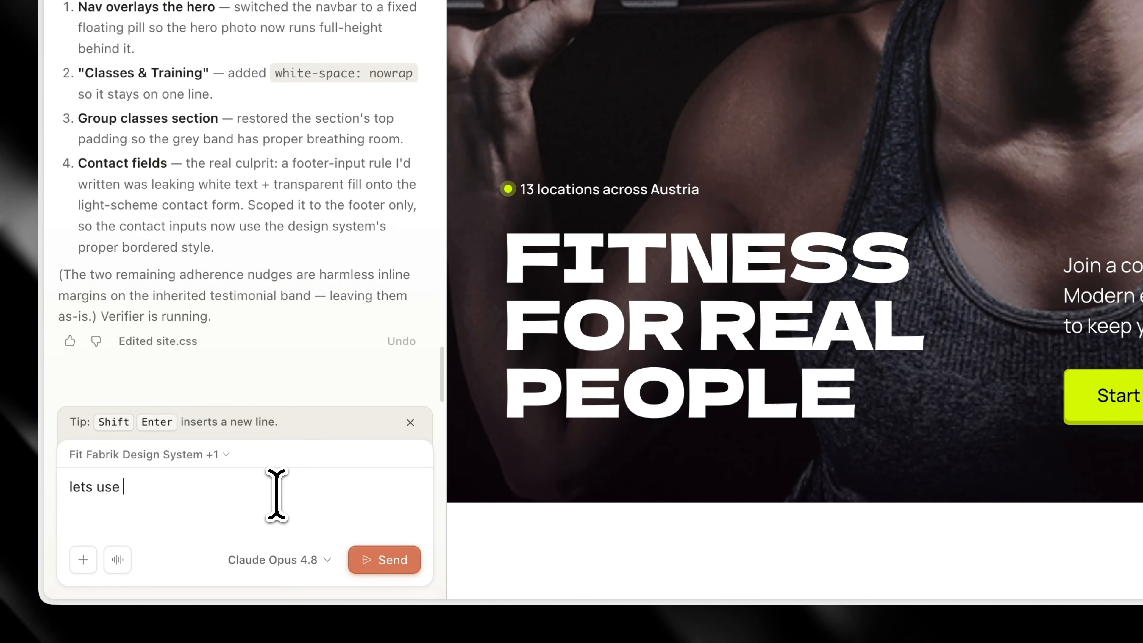
{"action": "type", "text": " this video for the hero instead of the static image"}
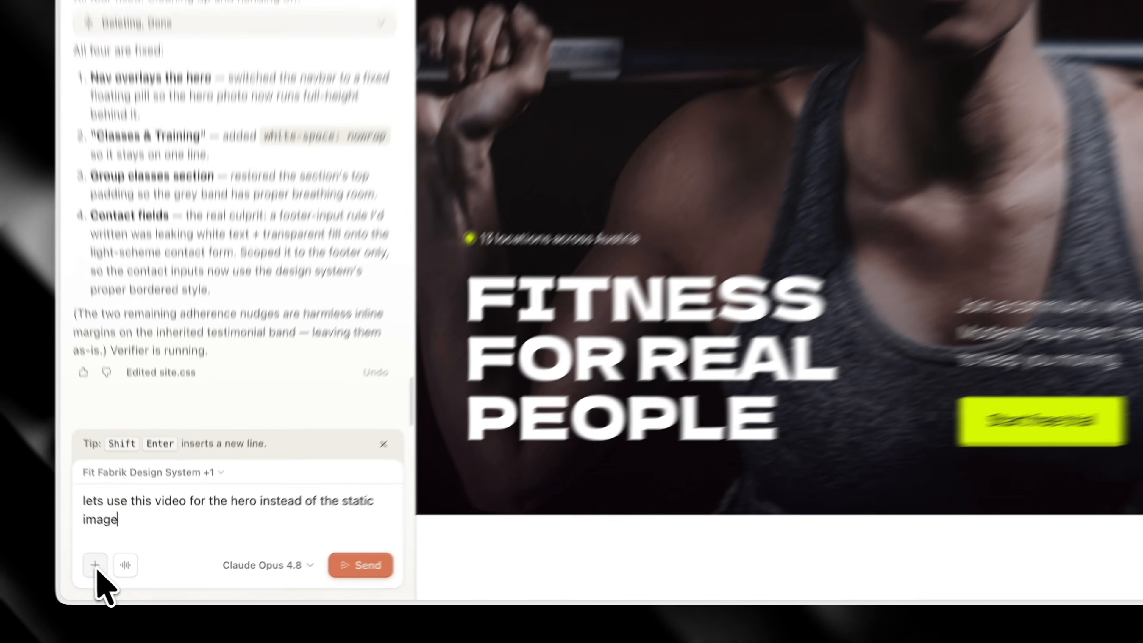
{"action": "left_click", "coordinate": [122, 577]}
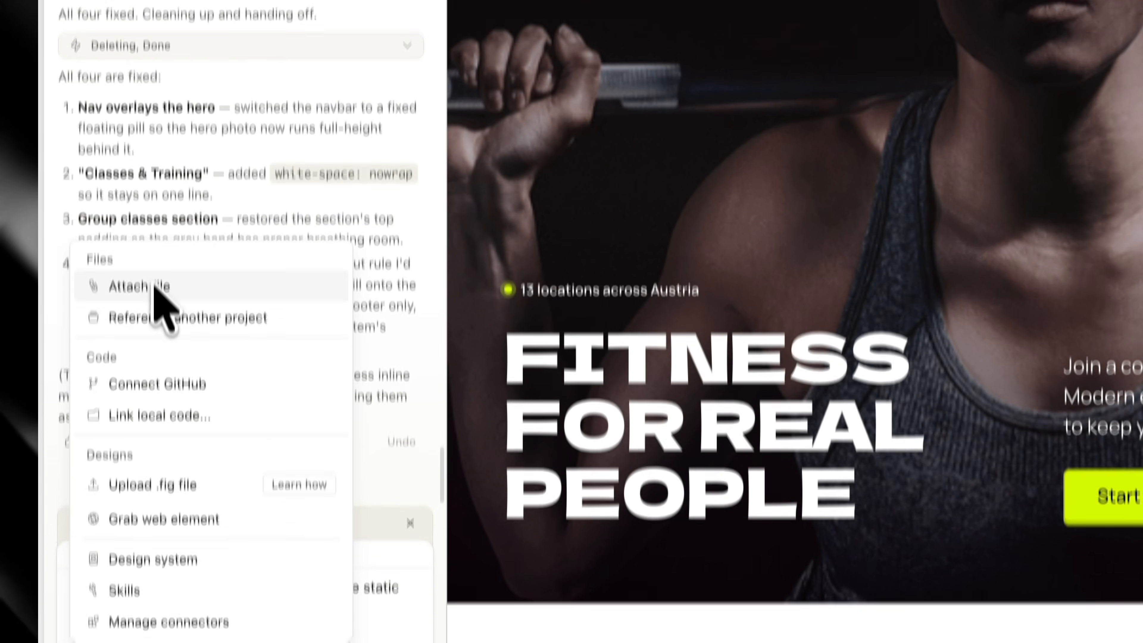
{"action": "left_click", "coordinate": [142, 337]}
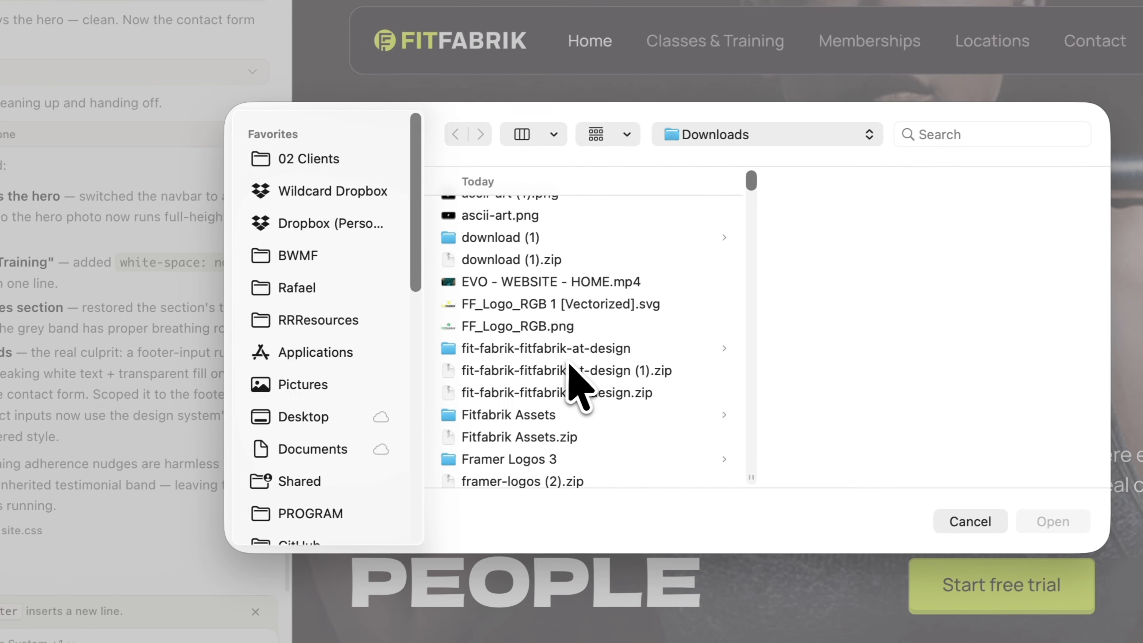
{"action": "left_click", "coordinate": [544, 284]}
{"action": "key", "text": "Return"}
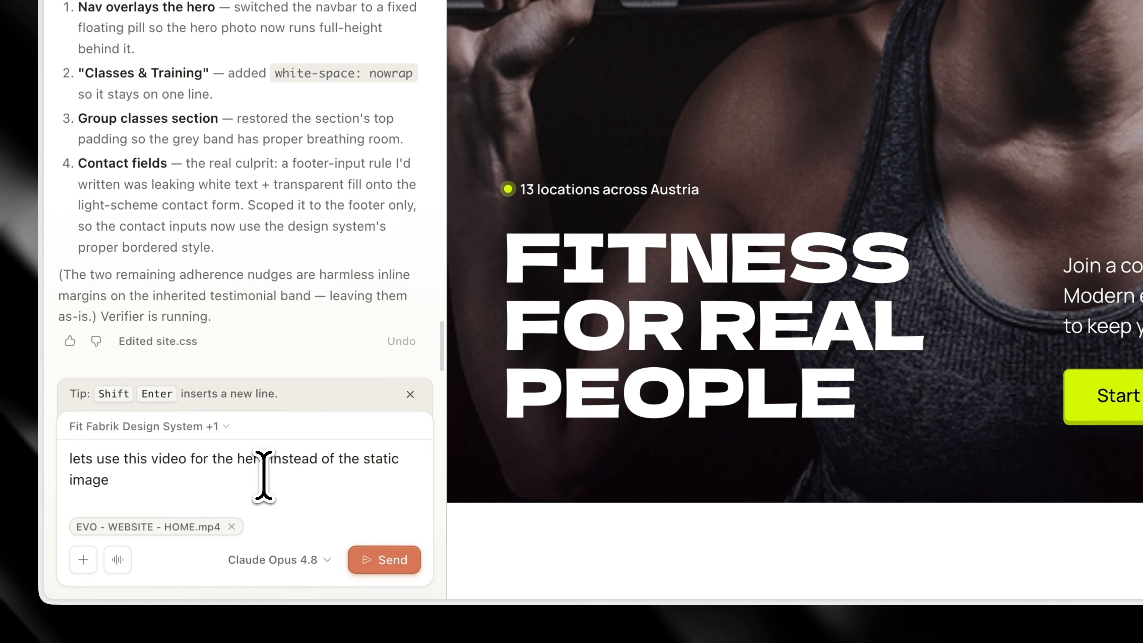
{"action": "left_click", "coordinate": [372, 560]}
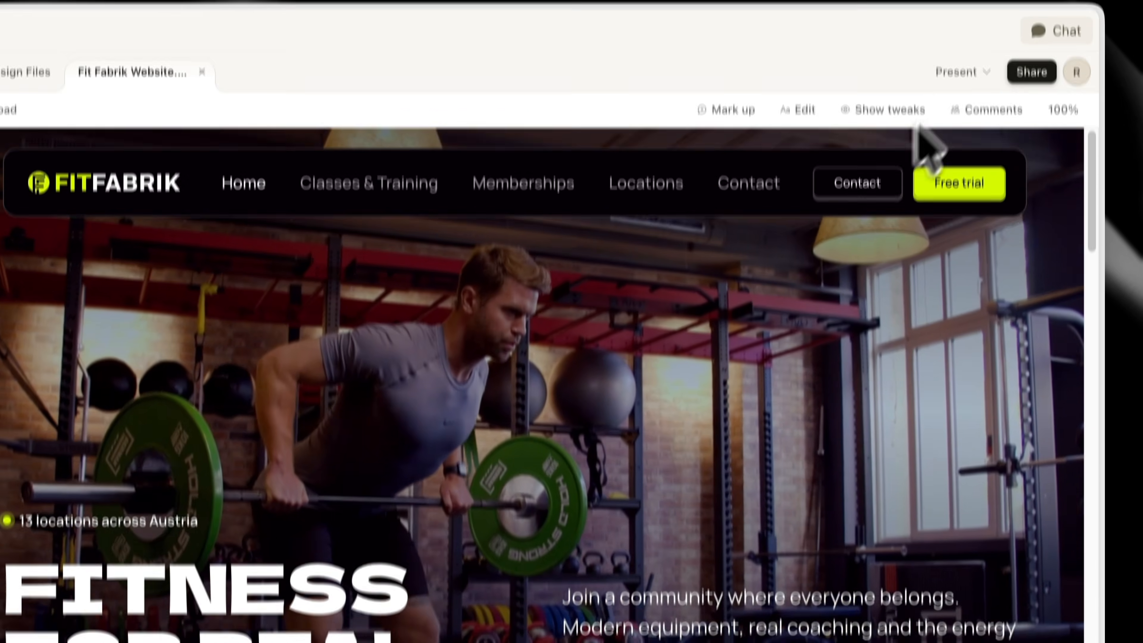
Present the website without the editor interface and review the homepage's video hero and Why Fit Fabrik section
{"action": "left_click", "coordinate": [956, 26]}
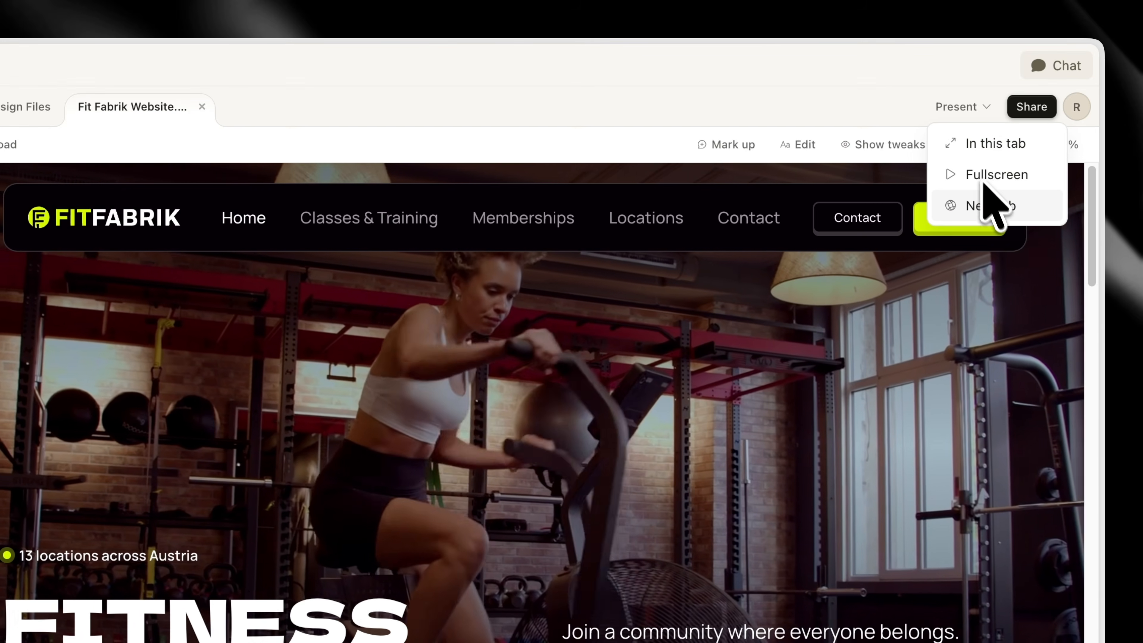
{"action": "left_click", "coordinate": [984, 186]}
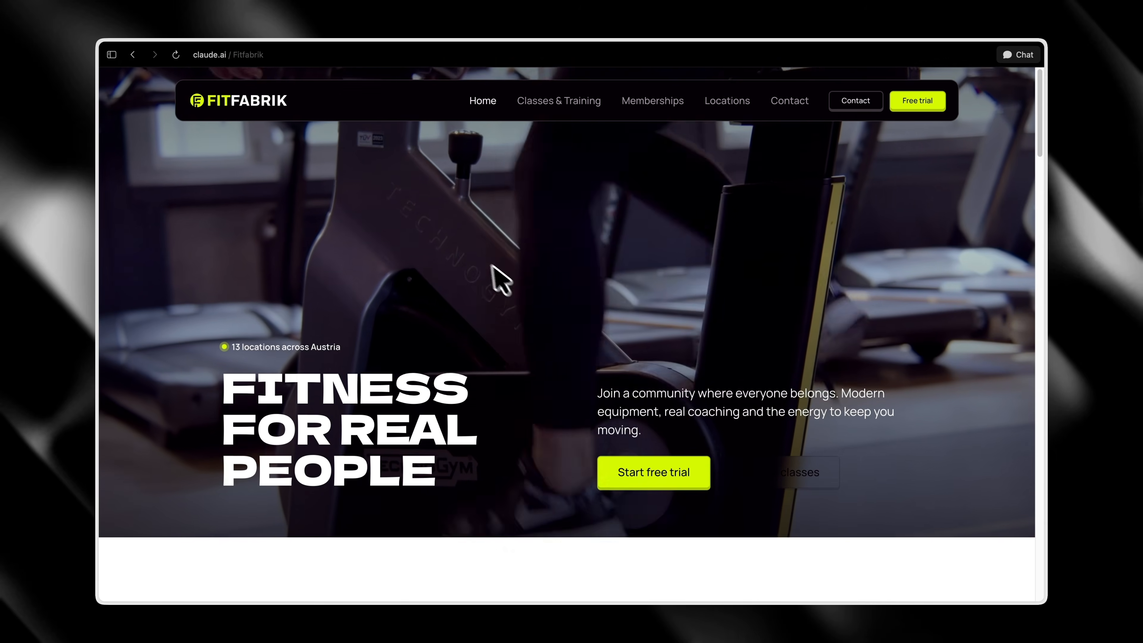
{"action": "scroll", "coordinate": [880, 281], "scroll_direction": "down", "scroll_amount": 3}
{"action": "scroll", "coordinate": [880, 288], "scroll_direction": "down", "scroll_amount": 6}
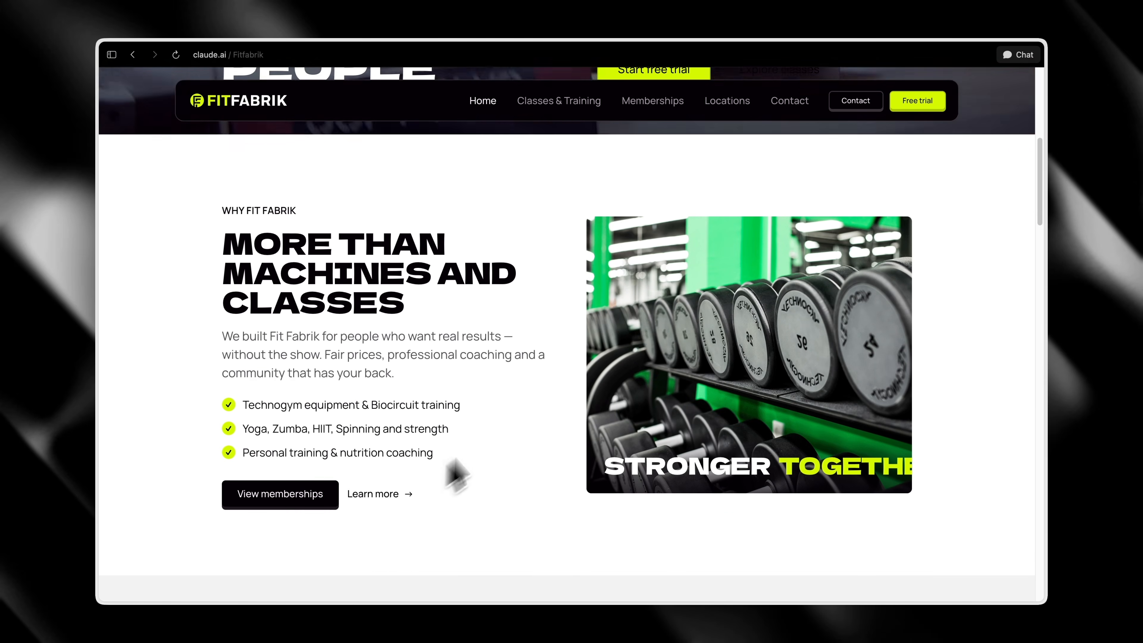
Review the rest of the homepage from What We Offer through member reviews, the FAQ and statistics to the footer, trying the experience question
{"action": "scroll", "coordinate": [783, 316], "scroll_direction": "down", "scroll_amount": 12}
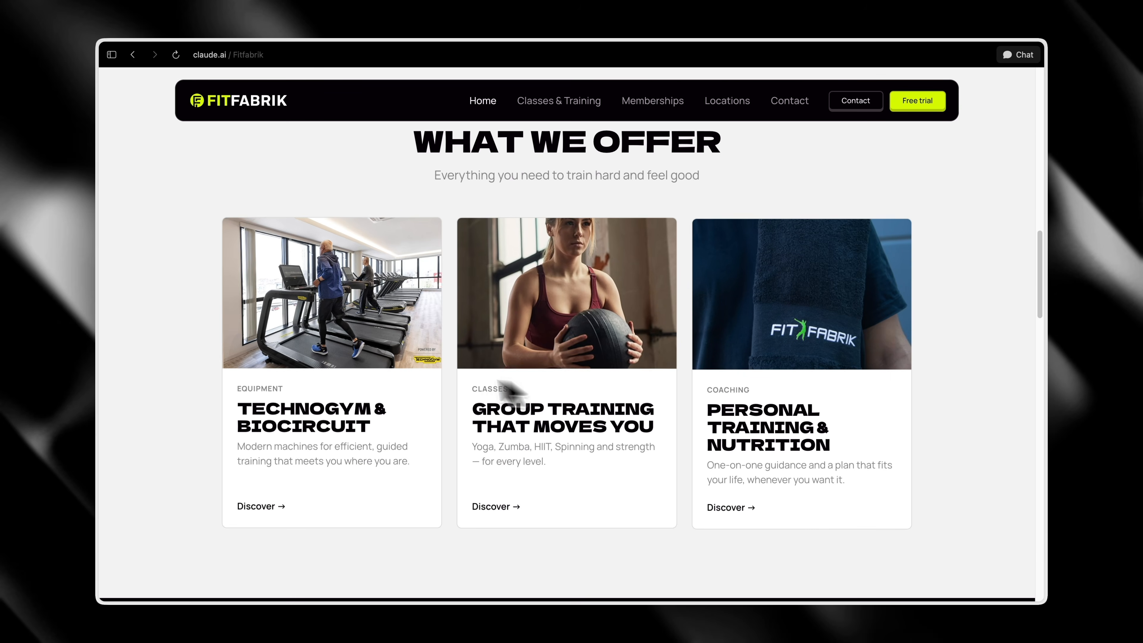
{"action": "scroll", "coordinate": [764, 322], "scroll_direction": "down", "scroll_amount": 11}
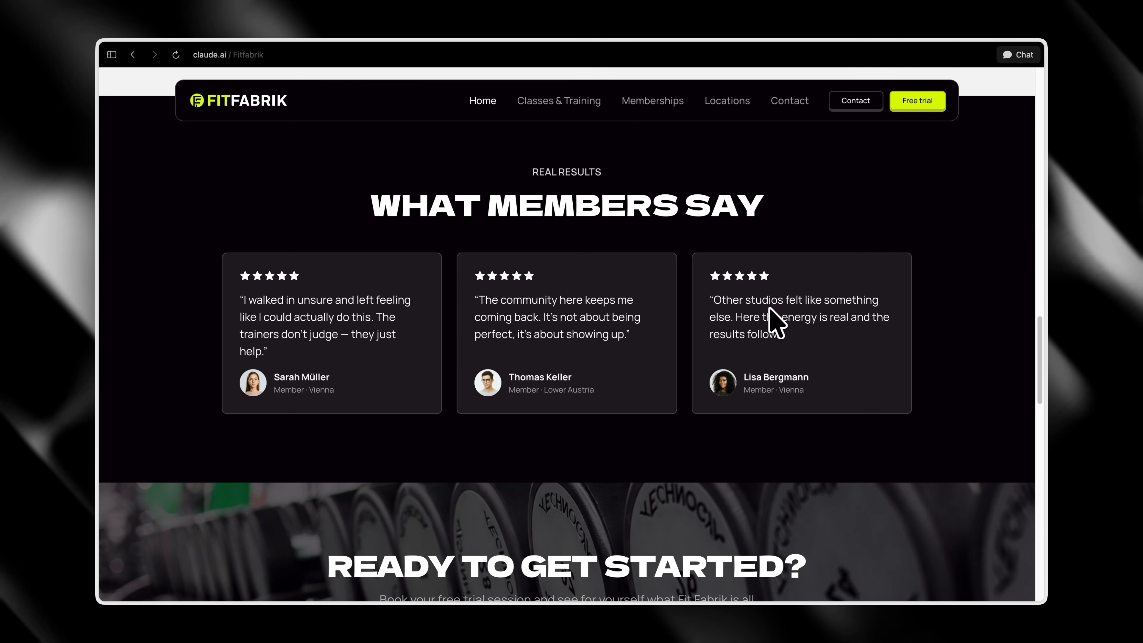
{"action": "scroll", "coordinate": [673, 356], "scroll_direction": "down", "scroll_amount": 6}
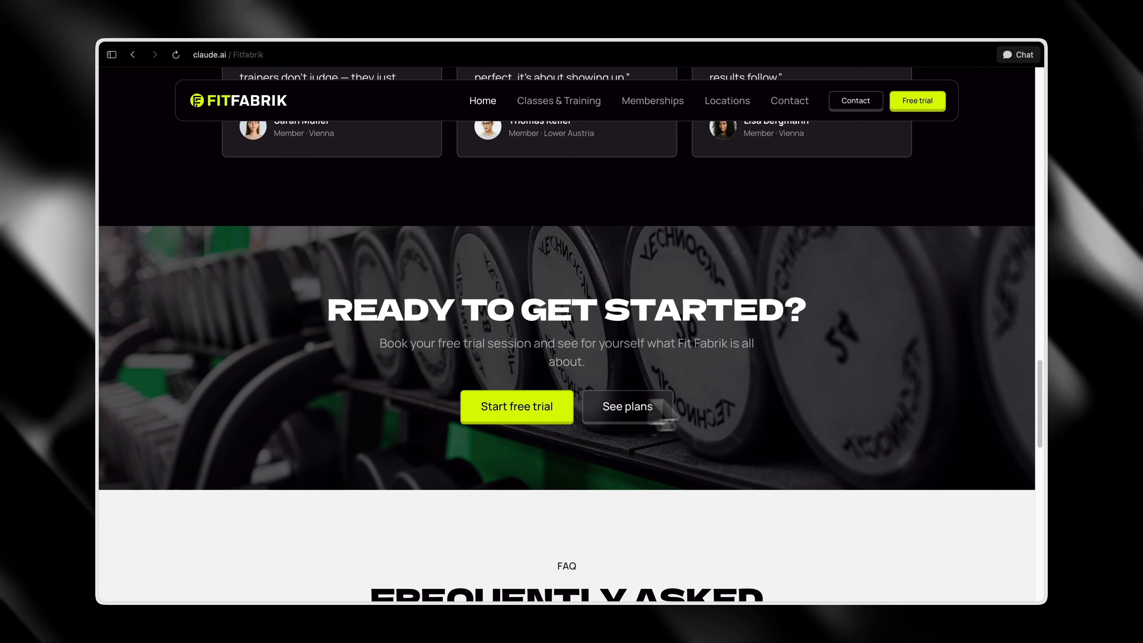
{"action": "scroll", "coordinate": [630, 405], "scroll_direction": "down", "scroll_amount": 10}
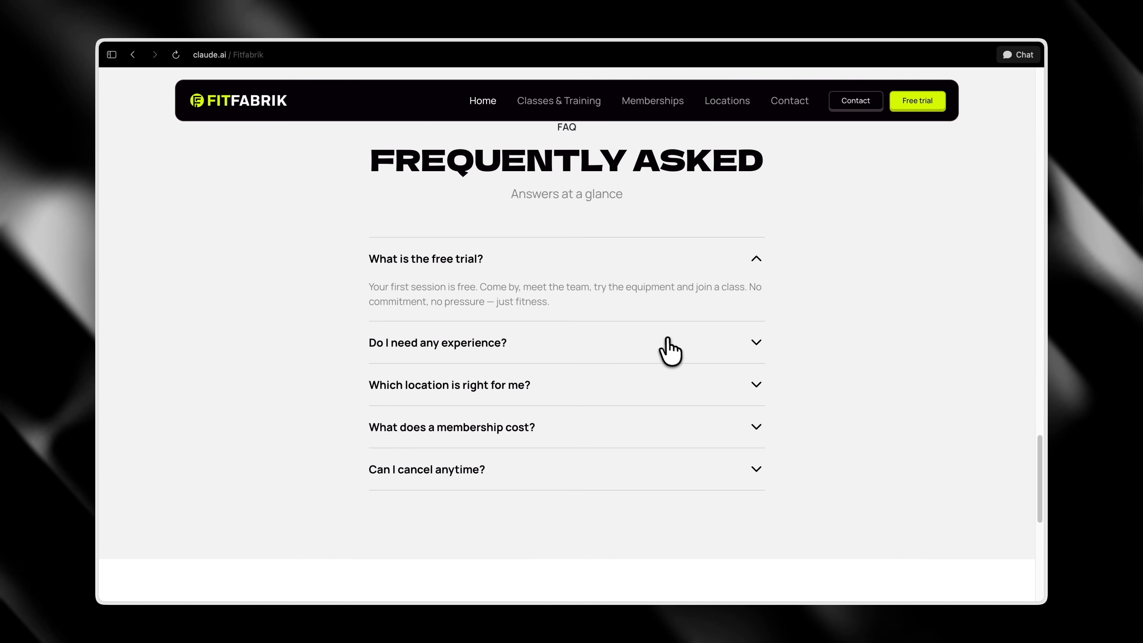
{"action": "left_click", "coordinate": [669, 343]}
{"action": "scroll", "coordinate": [729, 336], "scroll_direction": "down", "scroll_amount": 10}
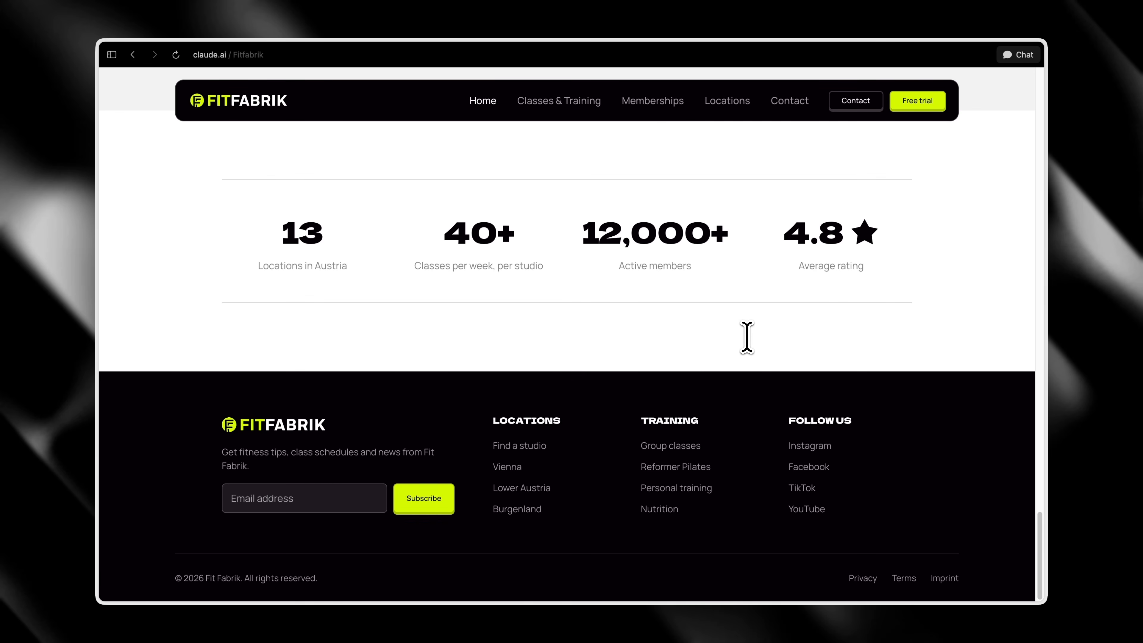
Open the Classes & Training page and review its Technogym & Biocircuit and Reformer Pilates sections
{"action": "scroll", "coordinate": [665, 324], "scroll_direction": "up", "scroll_amount": 20}
{"action": "left_click", "coordinate": [559, 97]}
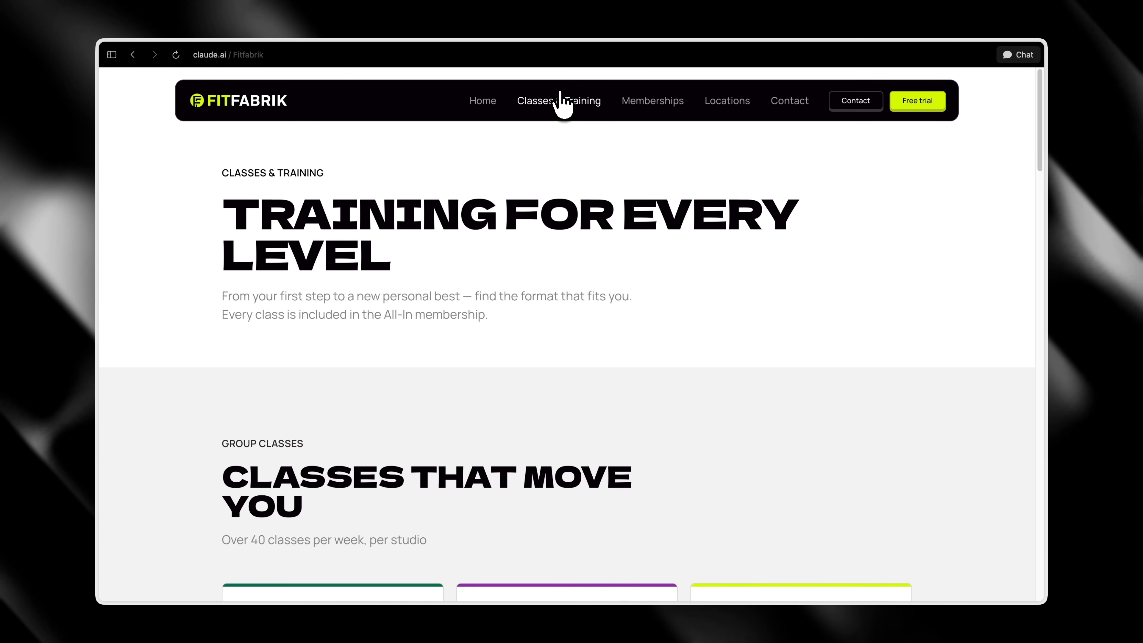
{"action": "scroll", "coordinate": [569, 354], "scroll_direction": "down", "scroll_amount": 20}
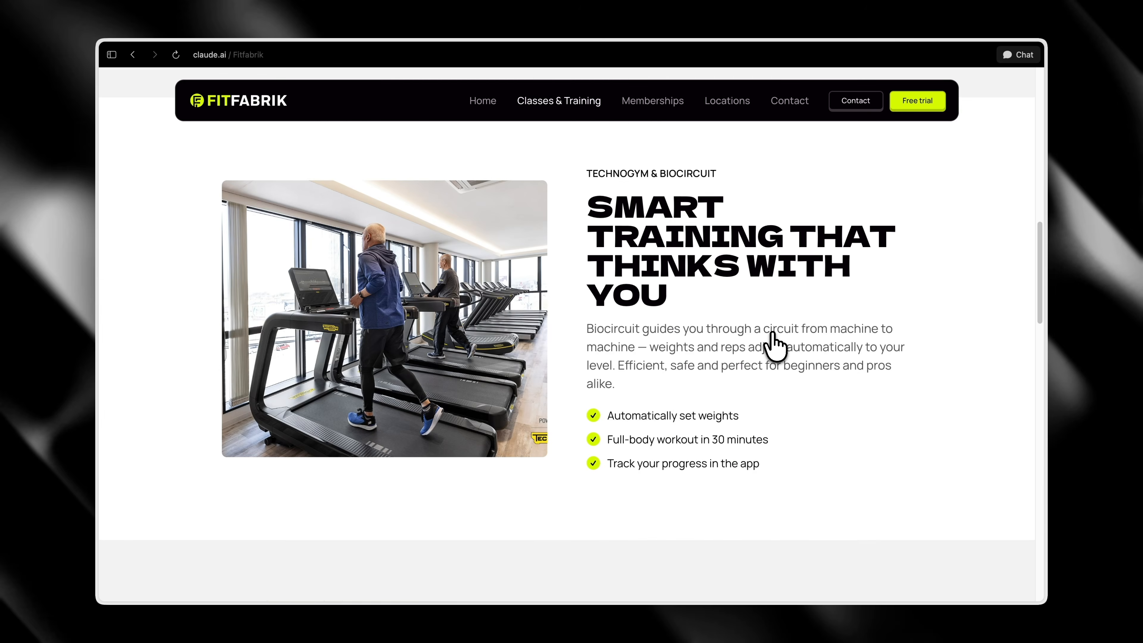
{"action": "scroll", "coordinate": [776, 347], "scroll_direction": "down", "scroll_amount": 5}
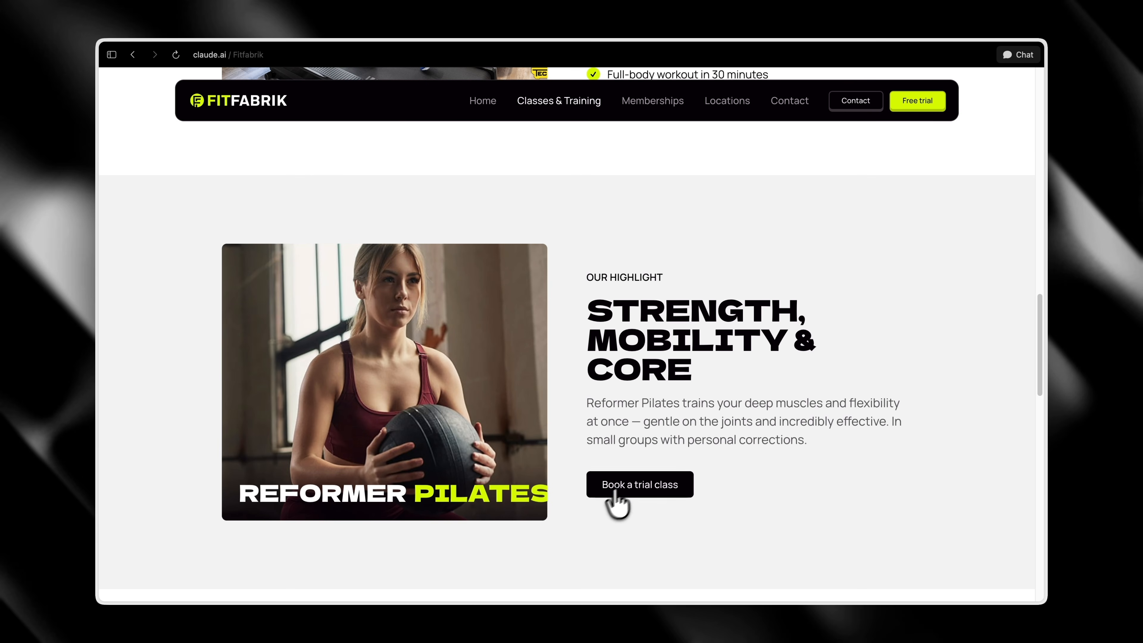
{"action": "scroll", "coordinate": [616, 490], "scroll_direction": "down", "scroll_amount": 4}
Follow the trial class link to the Contact page and check its contact details, message form and FAQ
{"action": "left_click", "coordinate": [658, 318]}
{"action": "scroll", "coordinate": [674, 335], "scroll_direction": "down", "scroll_amount": 2}
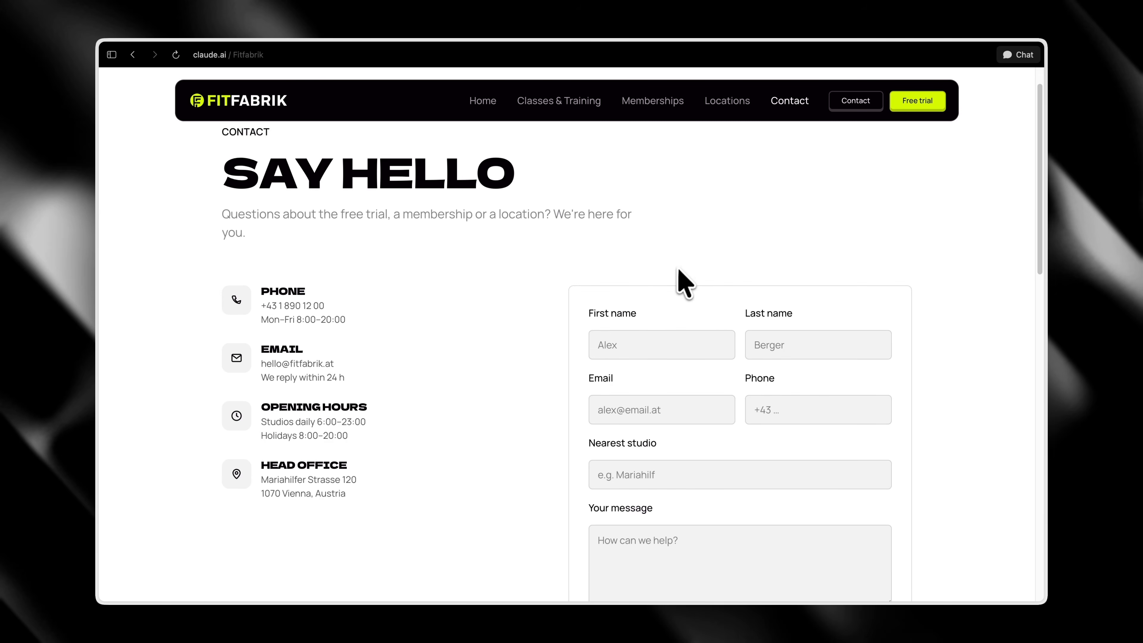
{"action": "scroll", "coordinate": [653, 340], "scroll_direction": "down", "scroll_amount": 5}
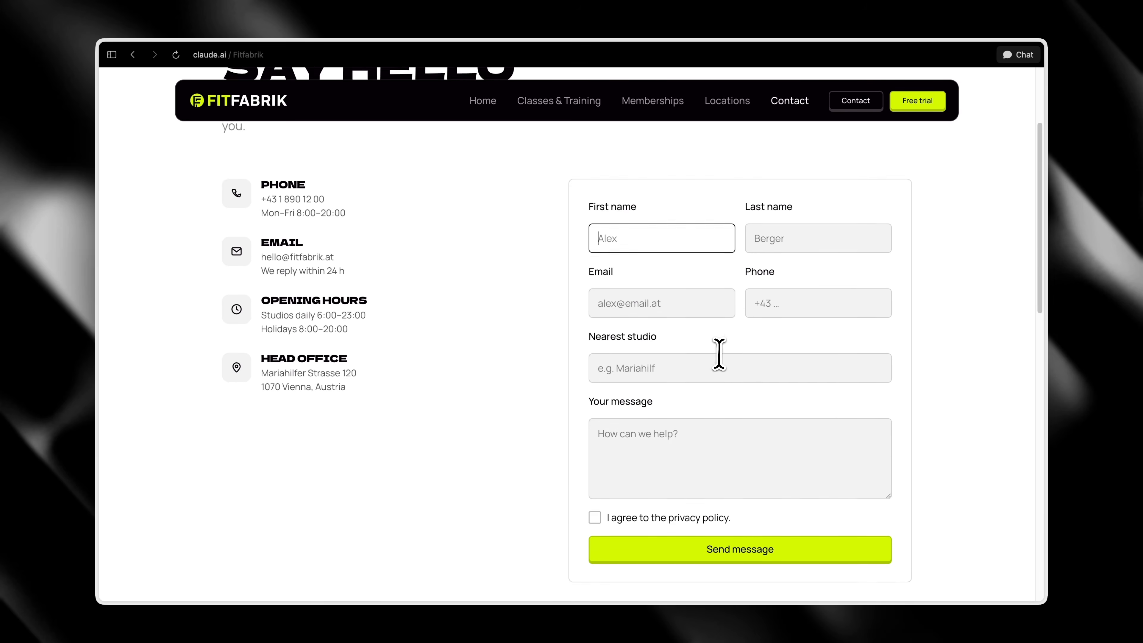
{"action": "scroll", "coordinate": [544, 485], "scroll_direction": "down", "scroll_amount": 10}
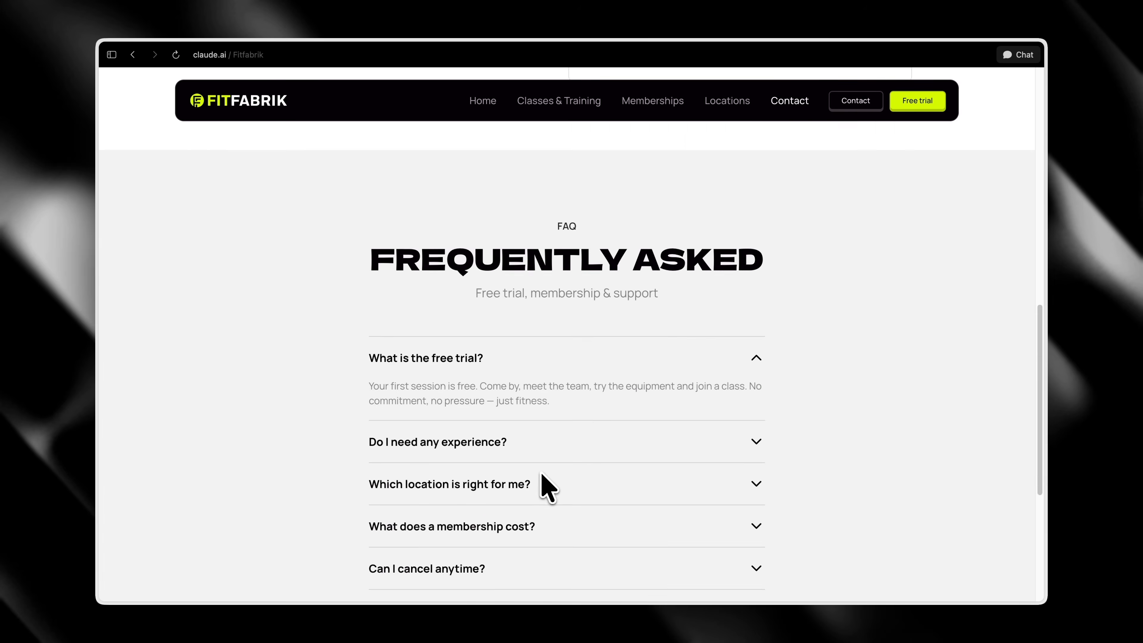
Review the studio listings on the Locations page, then open the Memberships page
{"action": "scroll", "coordinate": [562, 477], "scroll_direction": "up", "scroll_amount": 15}
{"action": "left_click", "coordinate": [718, 104]}
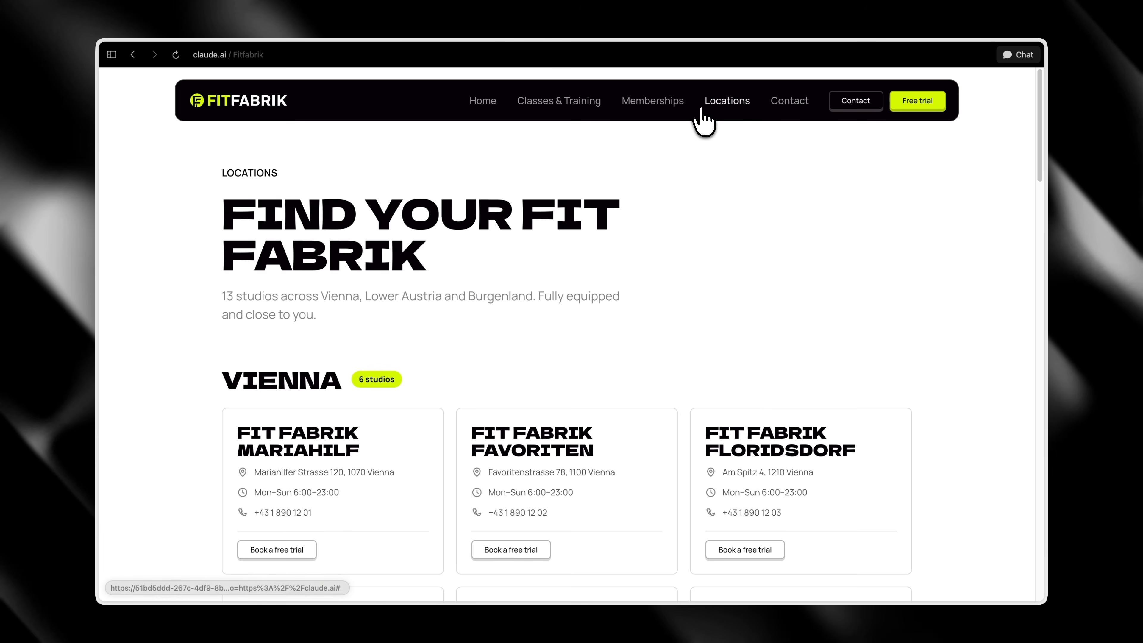
{"action": "scroll", "coordinate": [654, 293], "scroll_direction": "down", "scroll_amount": 4}
{"action": "left_click", "coordinate": [659, 108]}
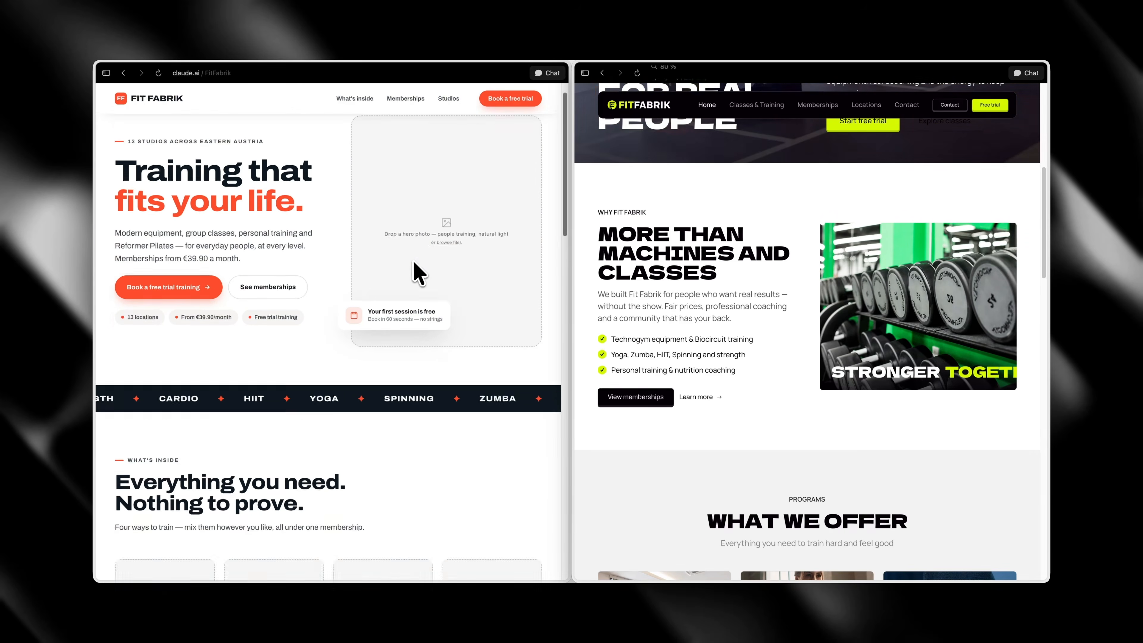
Compare the orange Fit Fabrik design with the new homepage side by side at 67% zoom, from hero to closing sections
{"action": "key", "text": "ctrl+minus"}
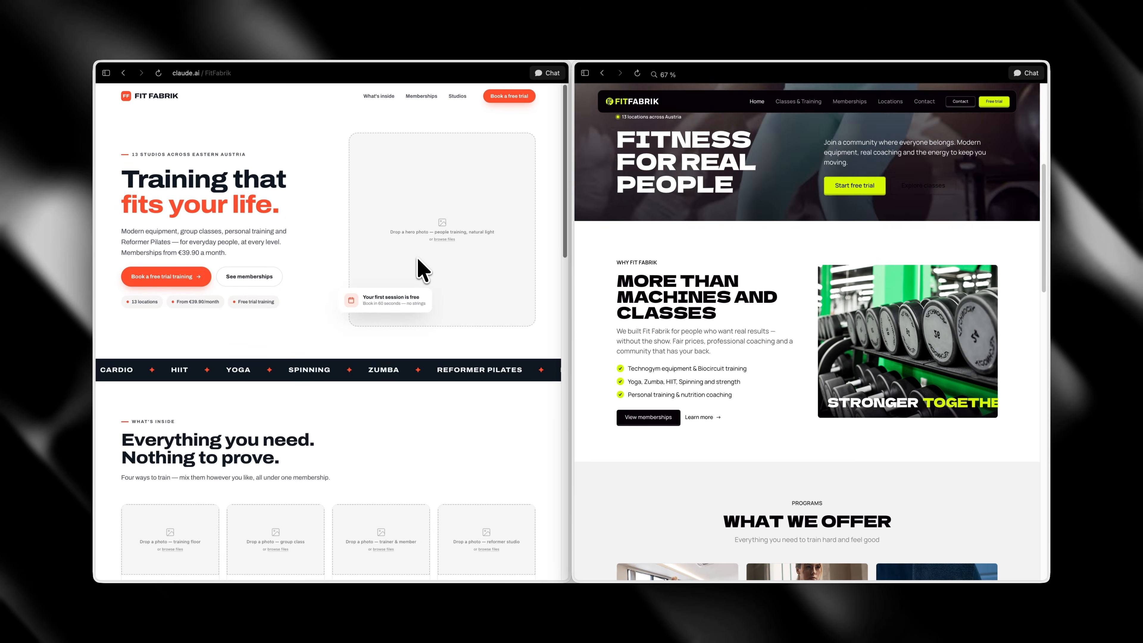
{"action": "scroll", "coordinate": [702, 286], "scroll_direction": "up", "scroll_amount": 5}
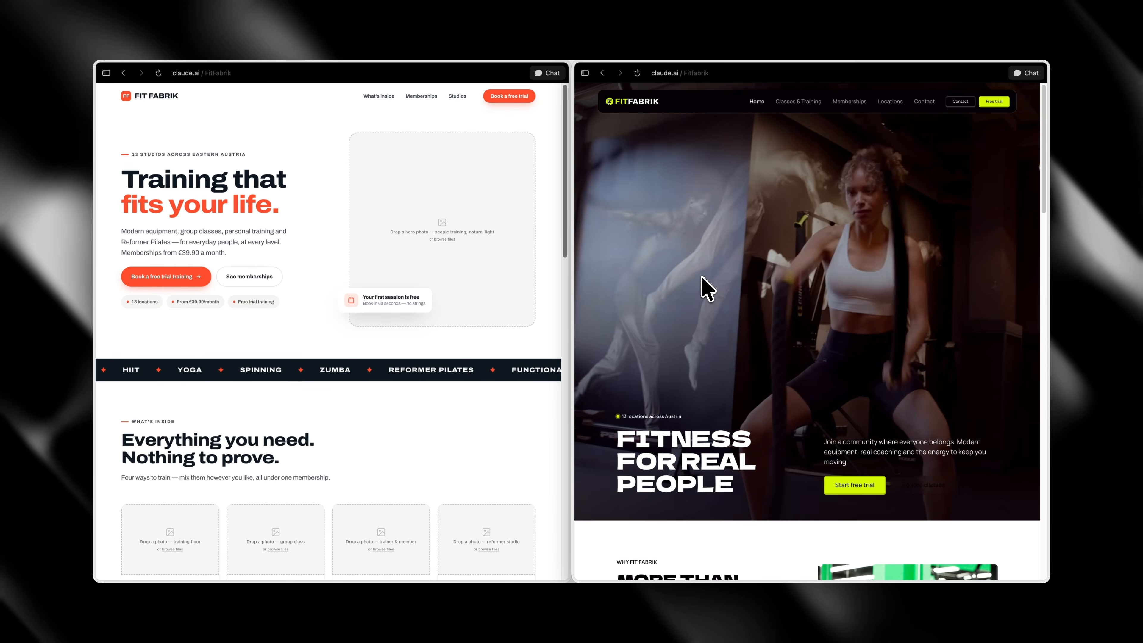
{"action": "scroll", "coordinate": [513, 301], "scroll_direction": "down", "scroll_amount": 5}
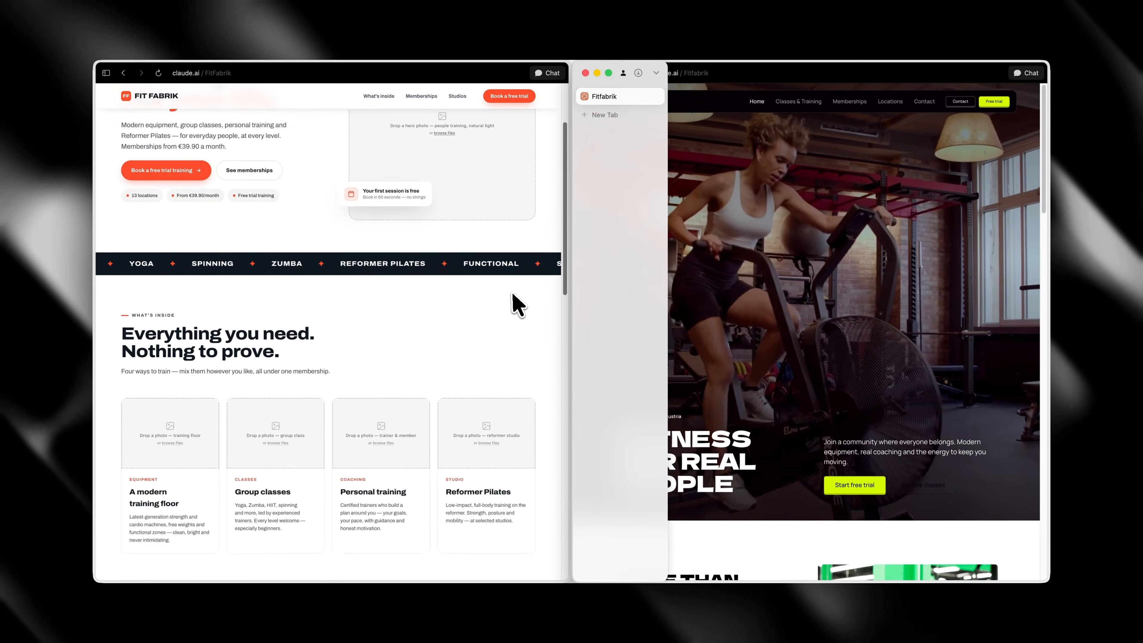
{"action": "scroll", "coordinate": [510, 400], "scroll_direction": "down", "scroll_amount": 10}
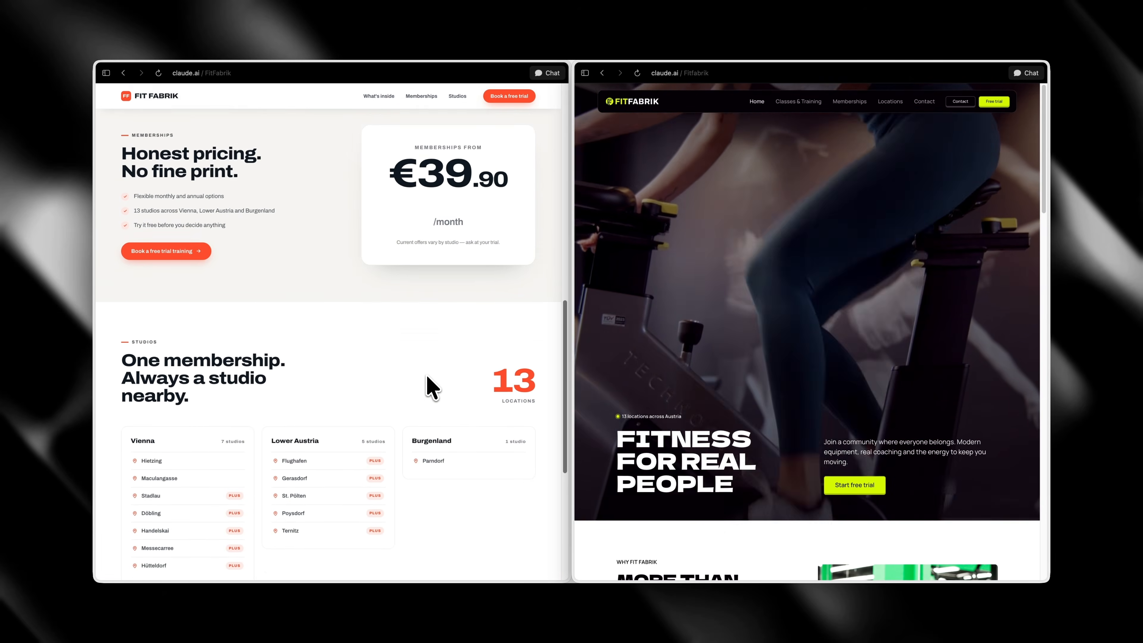
{"action": "scroll", "coordinate": [785, 401], "scroll_direction": "down", "scroll_amount": 15}
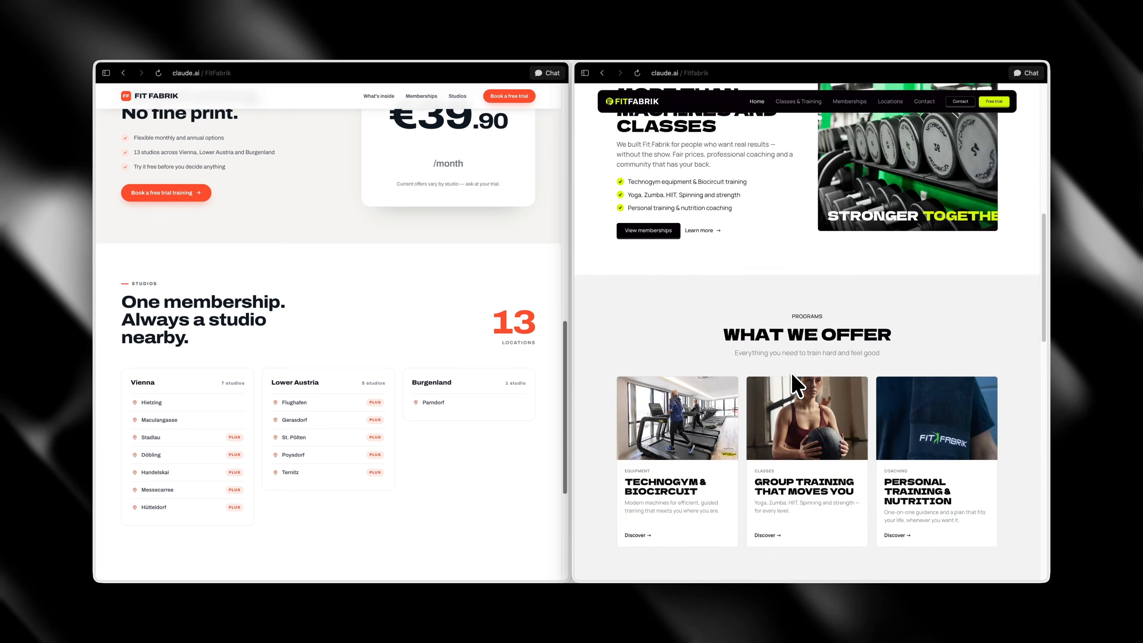
{"action": "scroll", "coordinate": [796, 384], "scroll_direction": "down", "scroll_amount": 7}
{"action": "scroll", "coordinate": [500, 367], "scroll_direction": "down", "scroll_amount": 5}
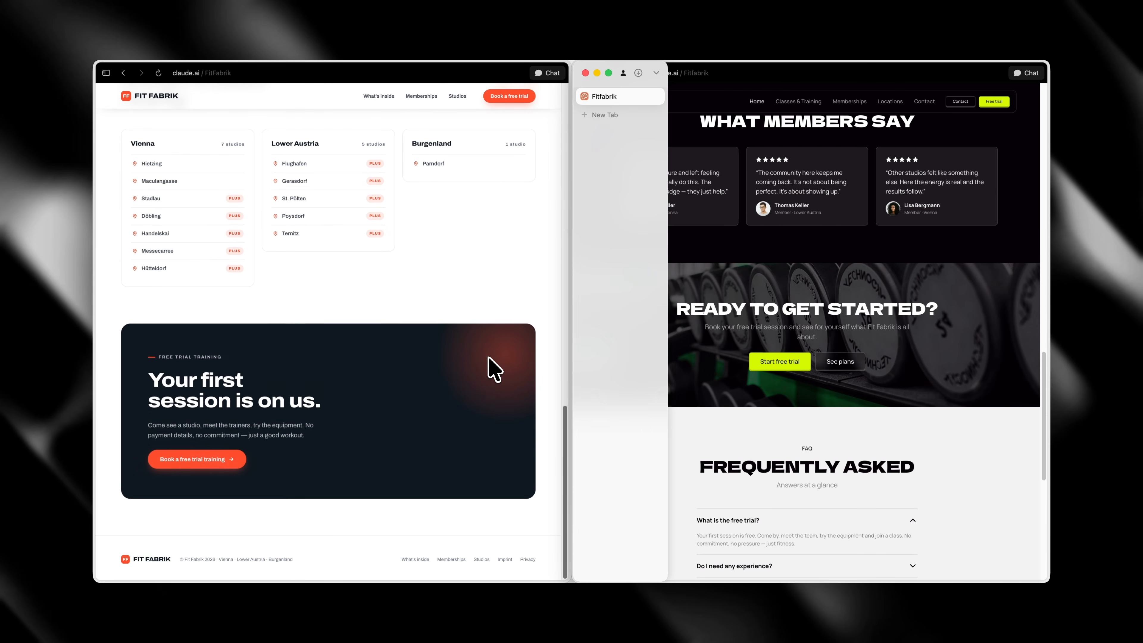
Compare the membership pricing of both designs and review the new Memberships page down to its footer
{"action": "scroll", "coordinate": [450, 333], "scroll_direction": "up", "scroll_amount": 15}
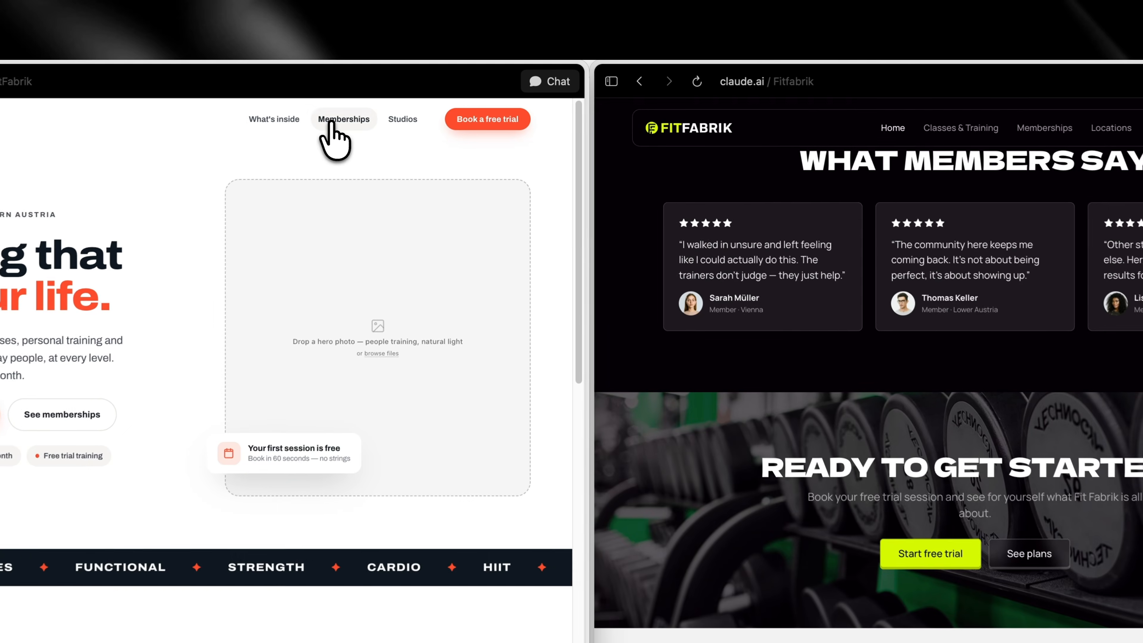
{"action": "left_click", "coordinate": [333, 131]}
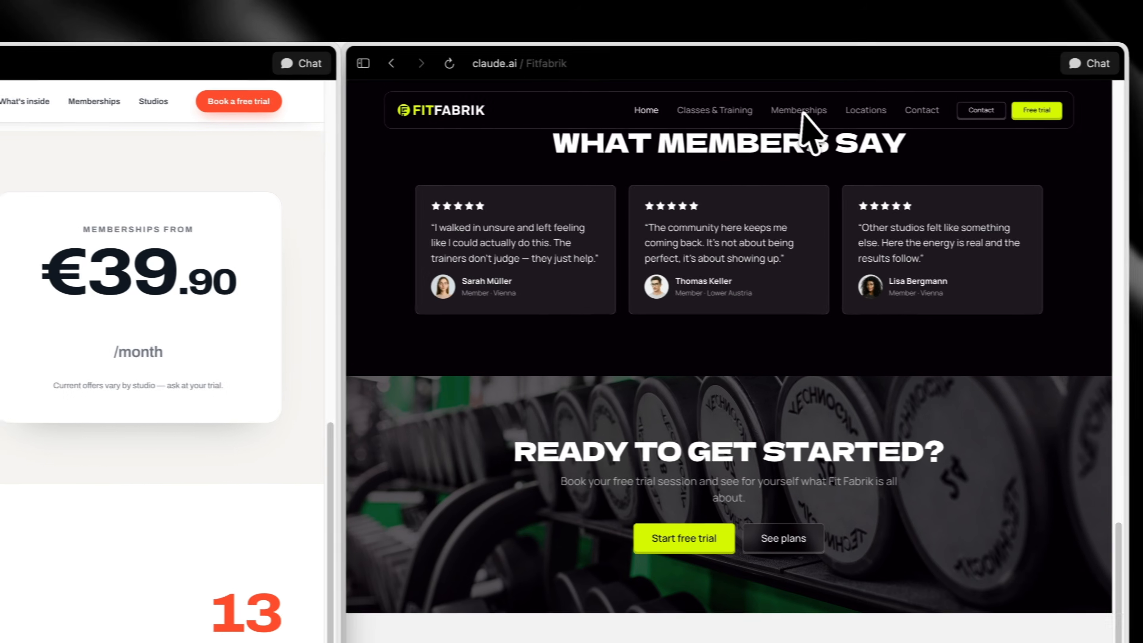
{"action": "left_click", "coordinate": [800, 111]}
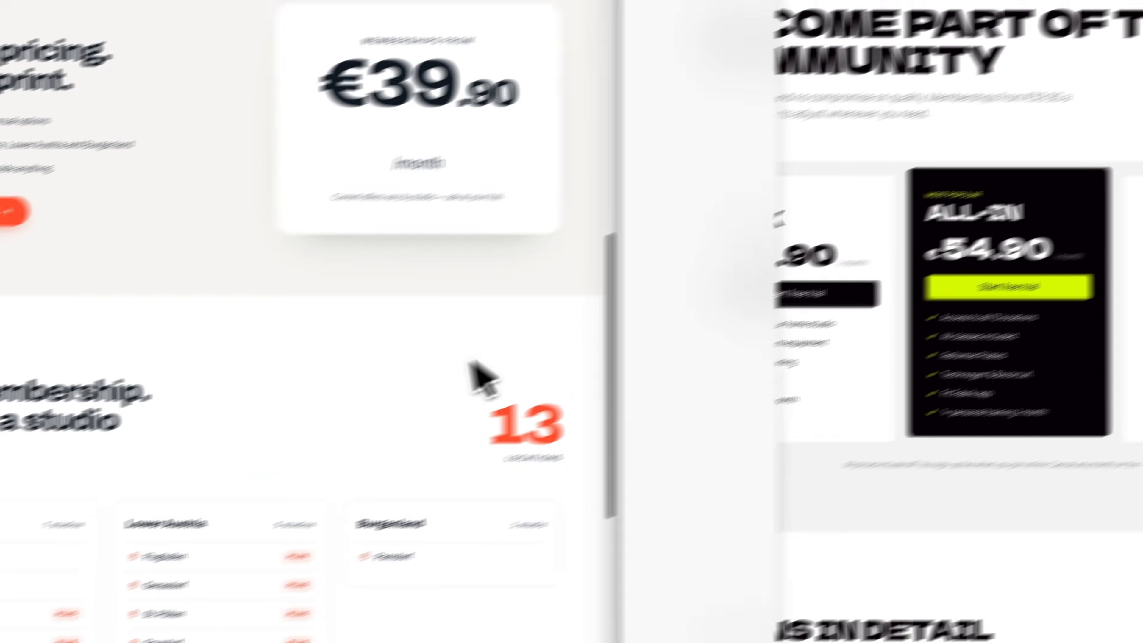
{"action": "scroll", "coordinate": [149, 545], "scroll_direction": "down", "scroll_amount": 8}
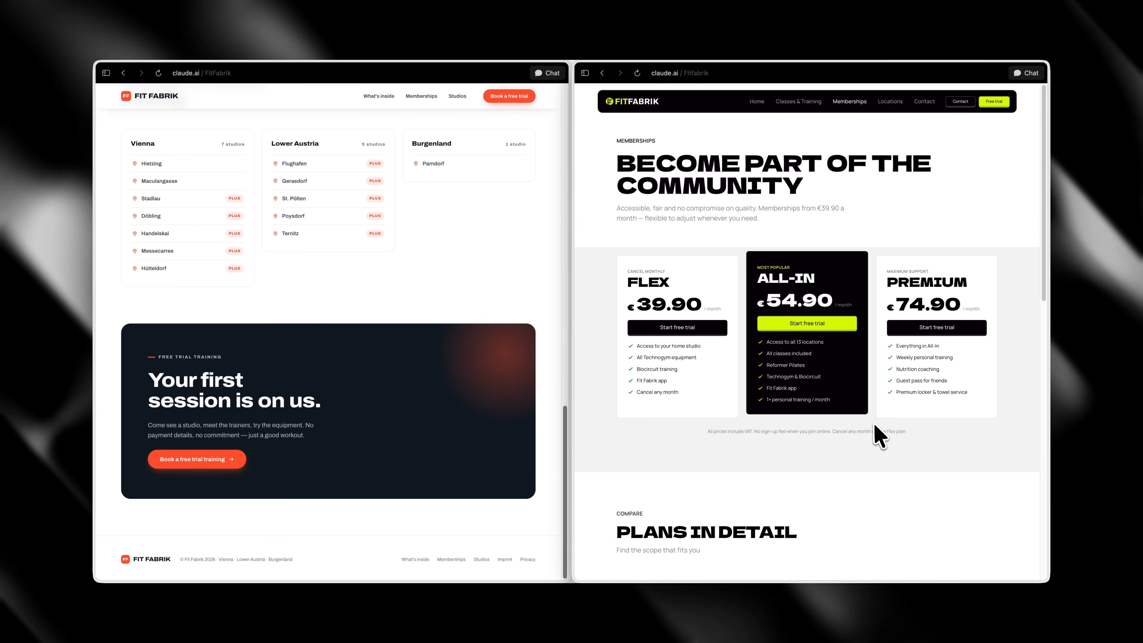
{"action": "scroll", "coordinate": [873, 422], "scroll_direction": "down", "scroll_amount": 10}
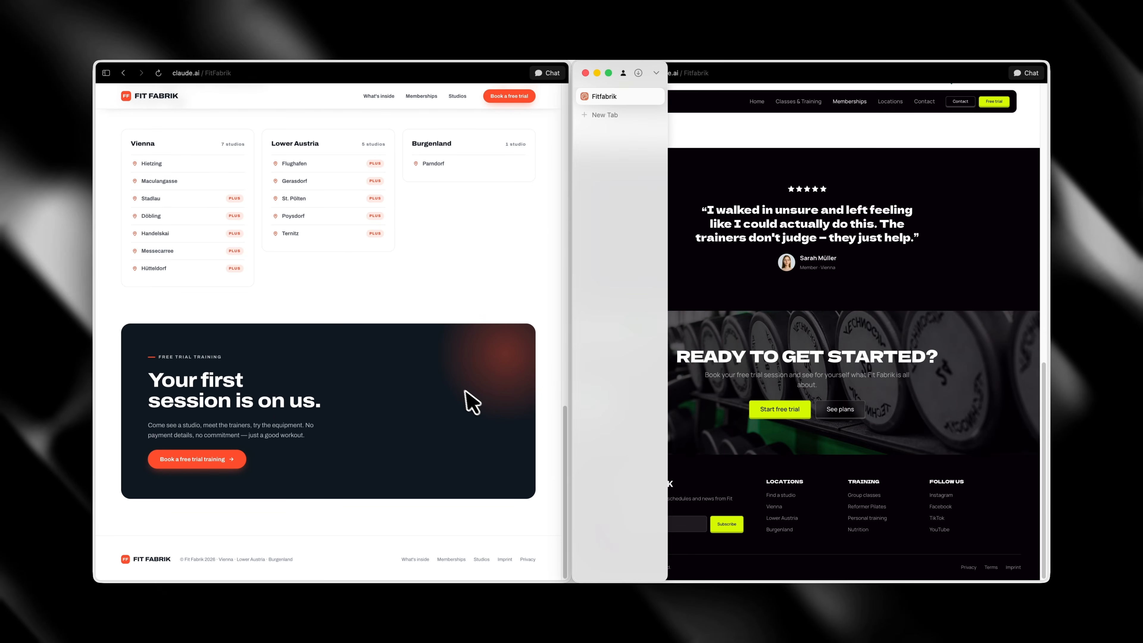